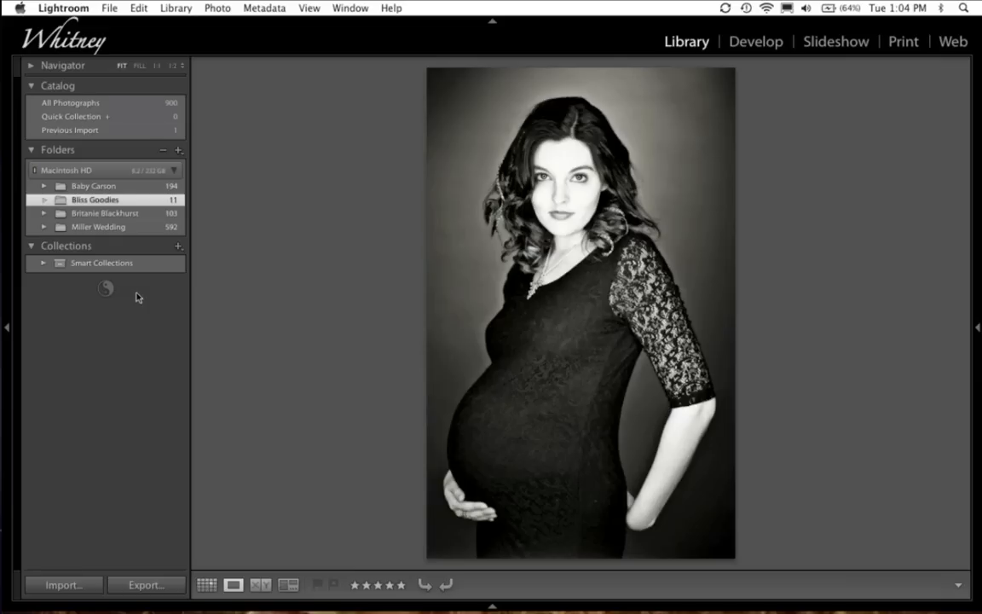
# Look through the sample photos in the Bliss Goodies folder one by one, ending back at the thumbnail grid
pyautogui.press('Right')
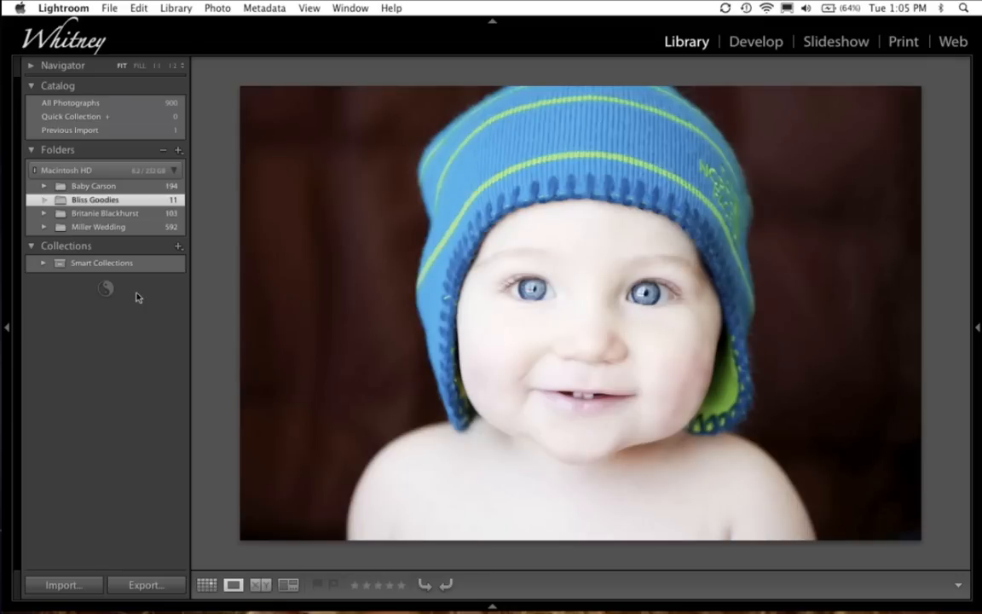
pyautogui.press('Right')
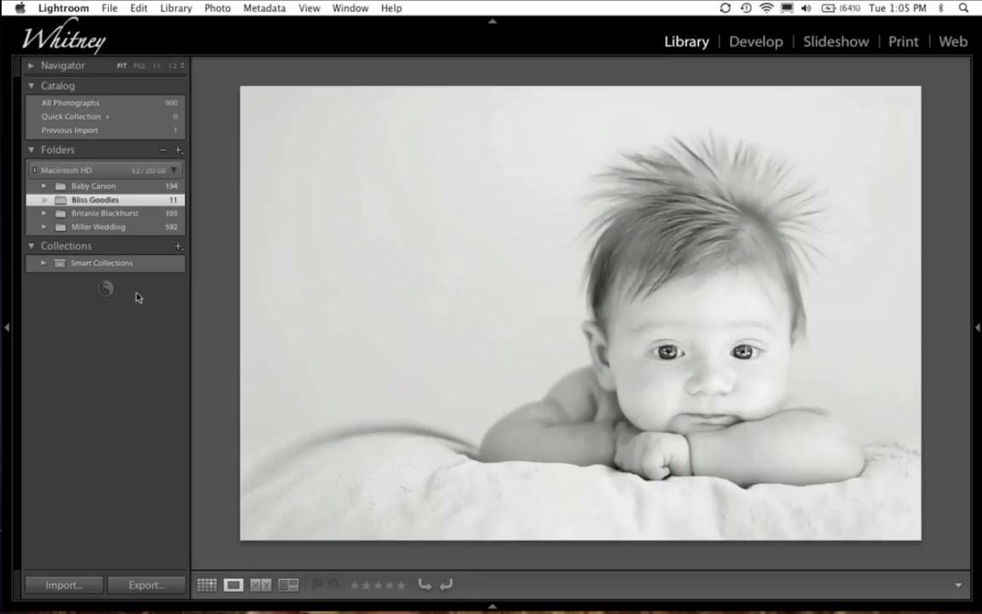
pyautogui.press('Right')
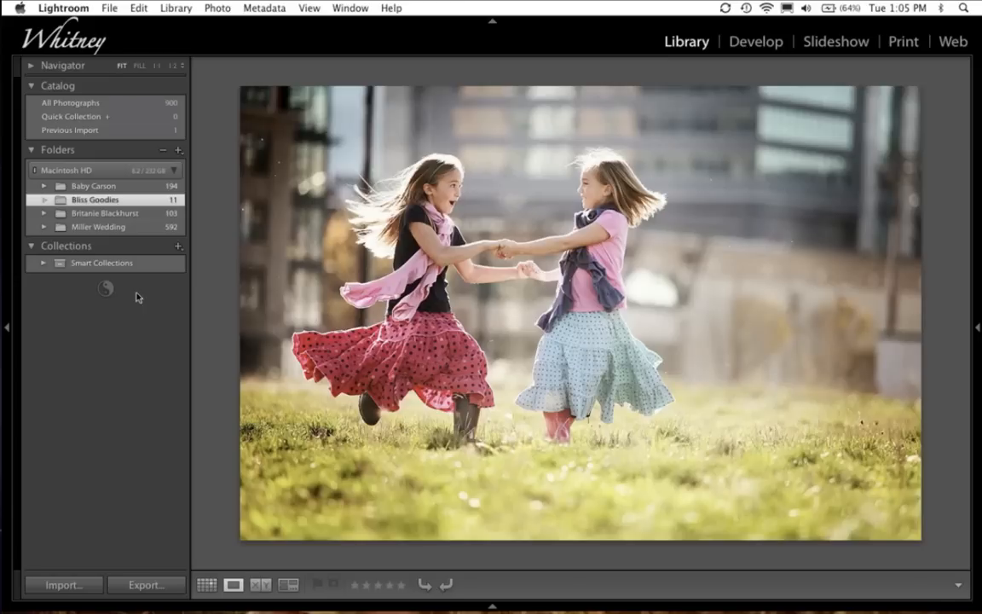
pyautogui.press('Right')
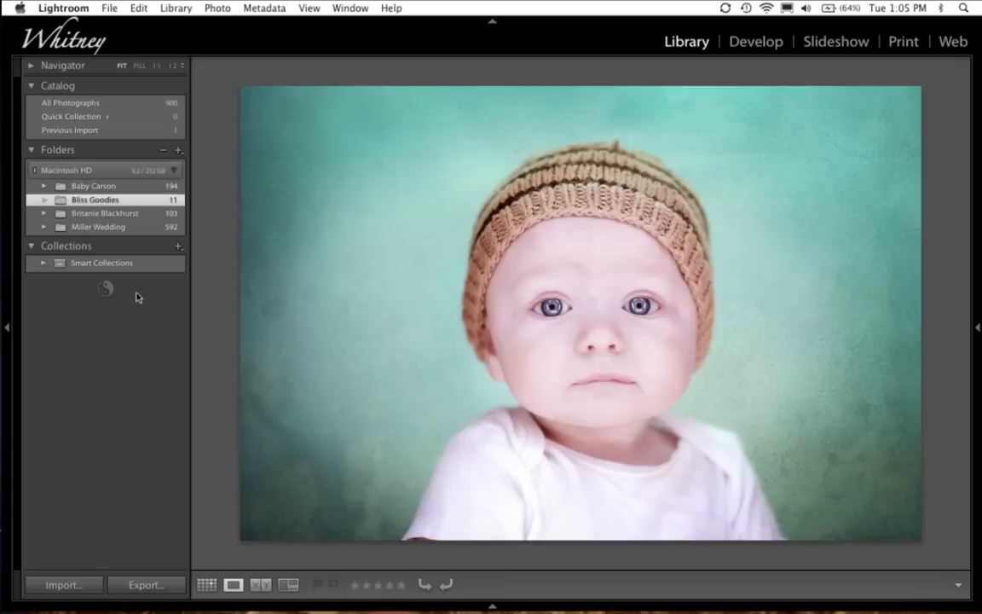
pyautogui.press('Right')
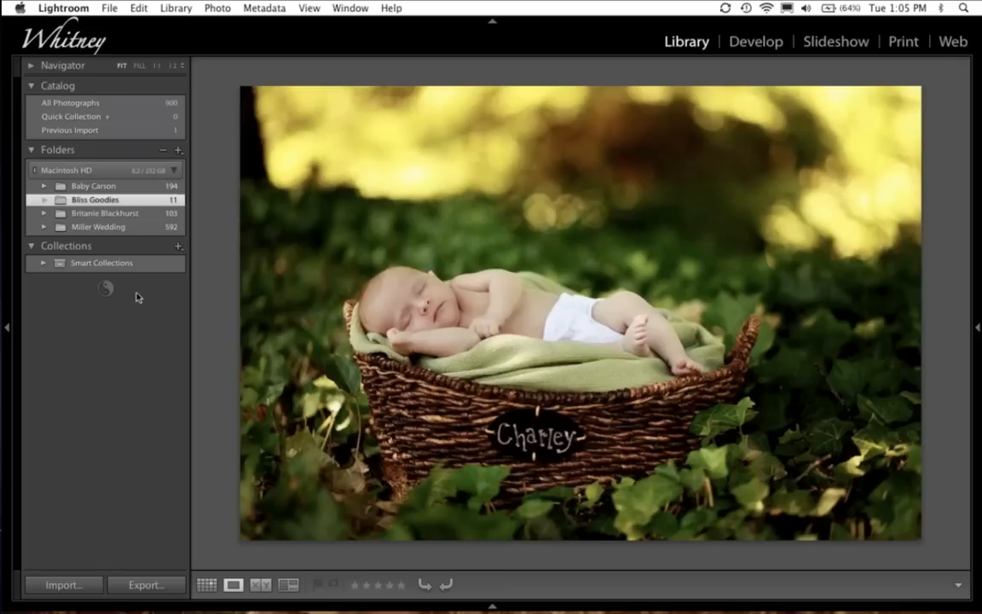
pyautogui.press('Right')
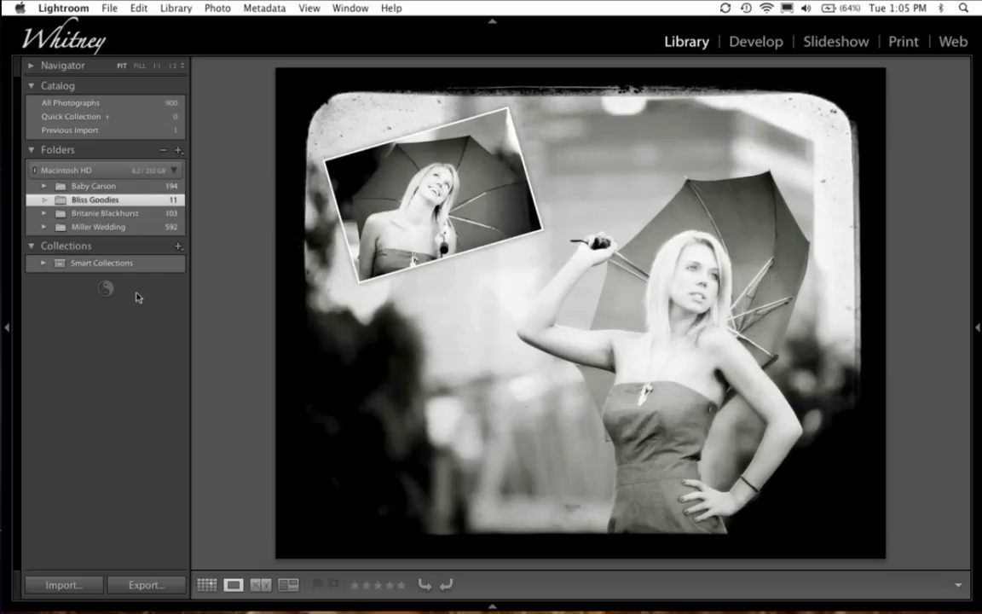
pyautogui.press('Right')
pyautogui.press('Right')
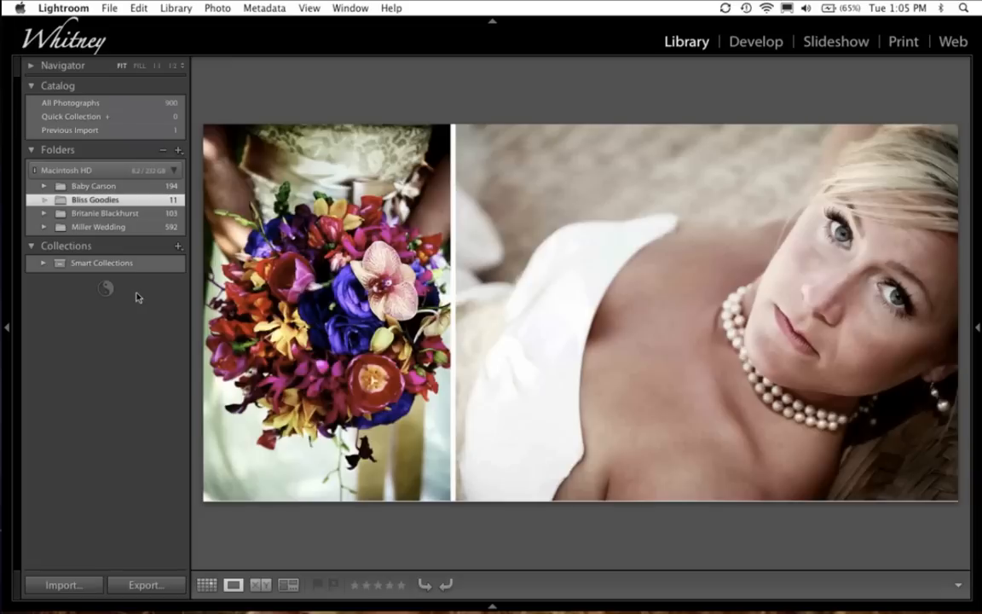
pyautogui.press('Right')
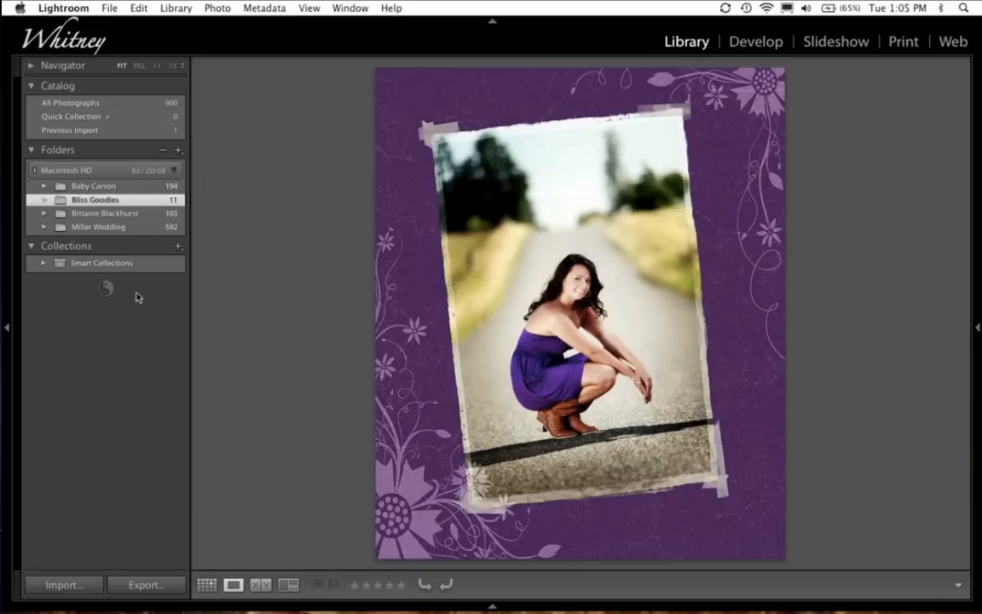
pyautogui.press('Right')
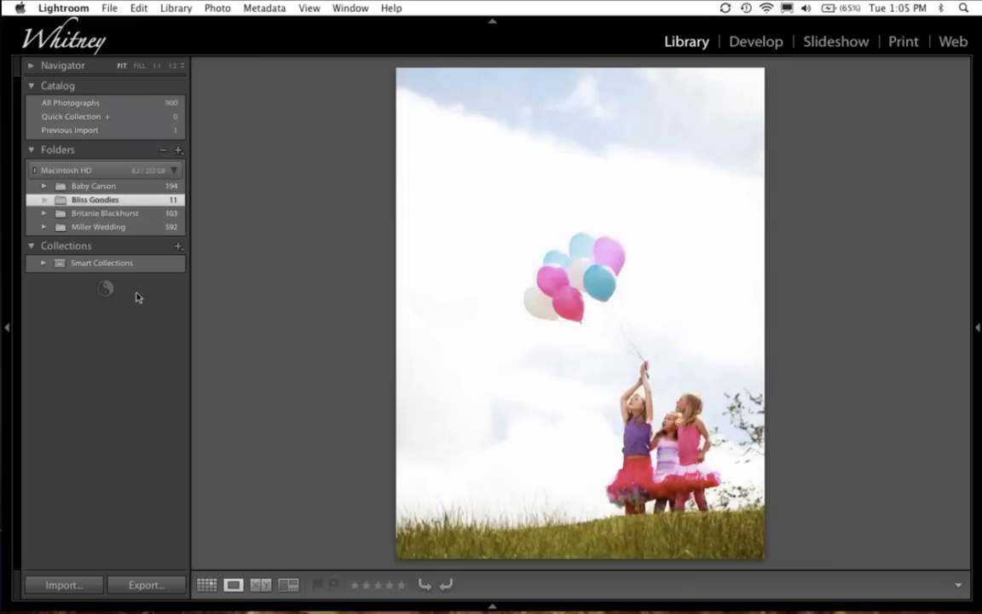
pyautogui.press('g')
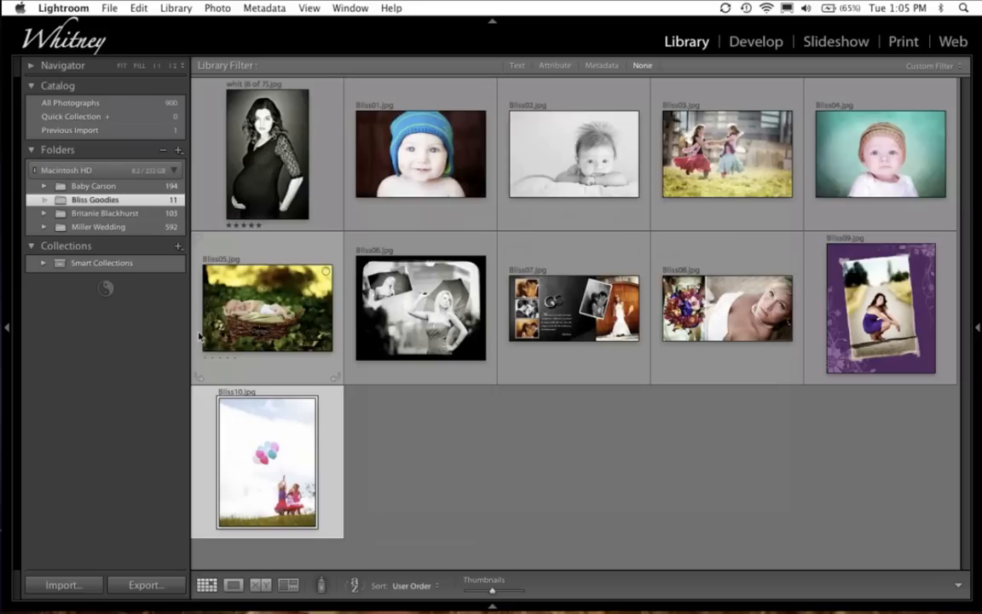
# Raise the input volume of the Logitech USB Headset in the Mac's sound settings and quit System Preferences
pyautogui.click(19, 8)
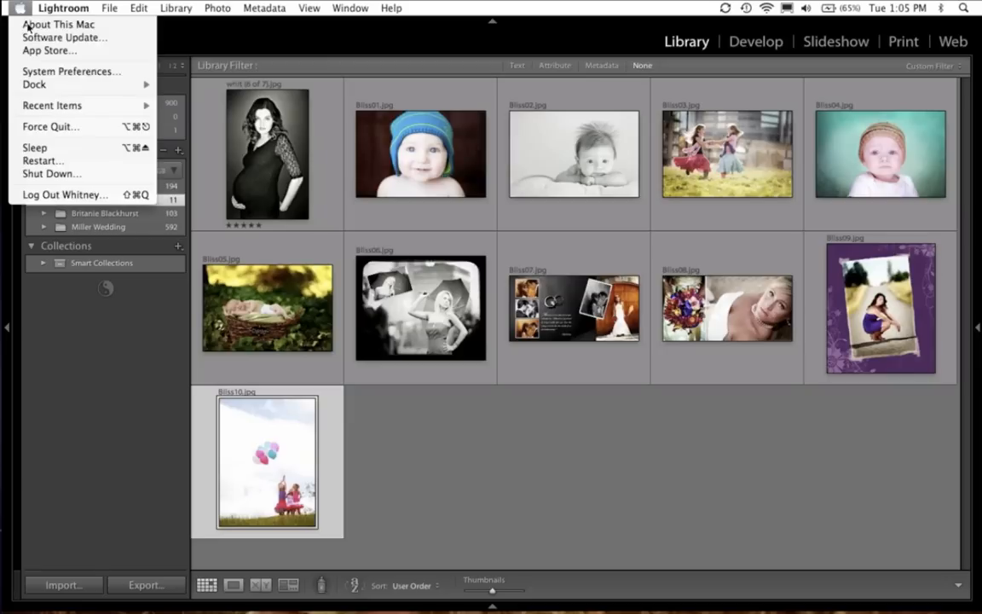
pyautogui.click(51, 71)
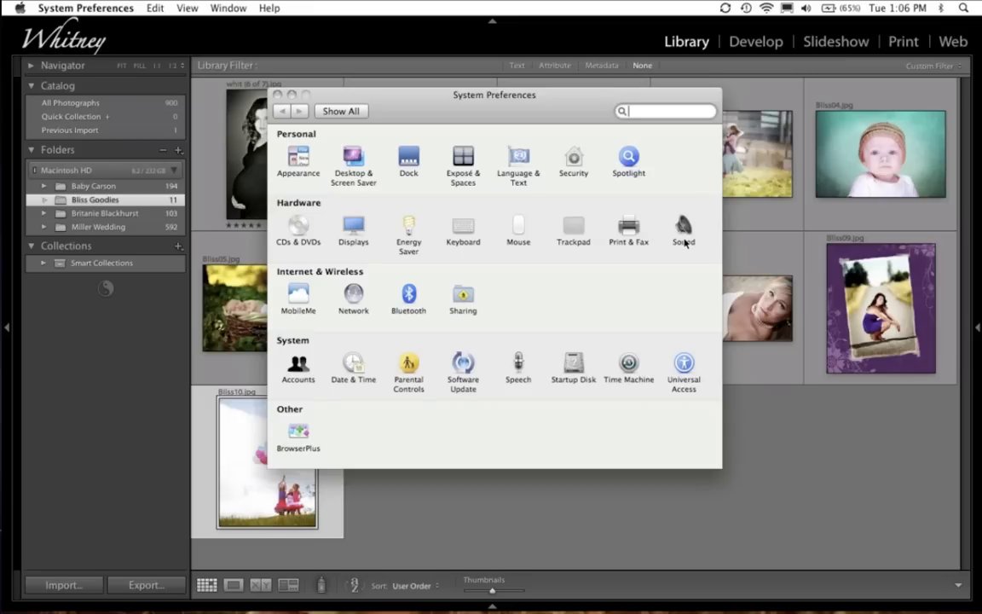
pyautogui.click(684, 239)
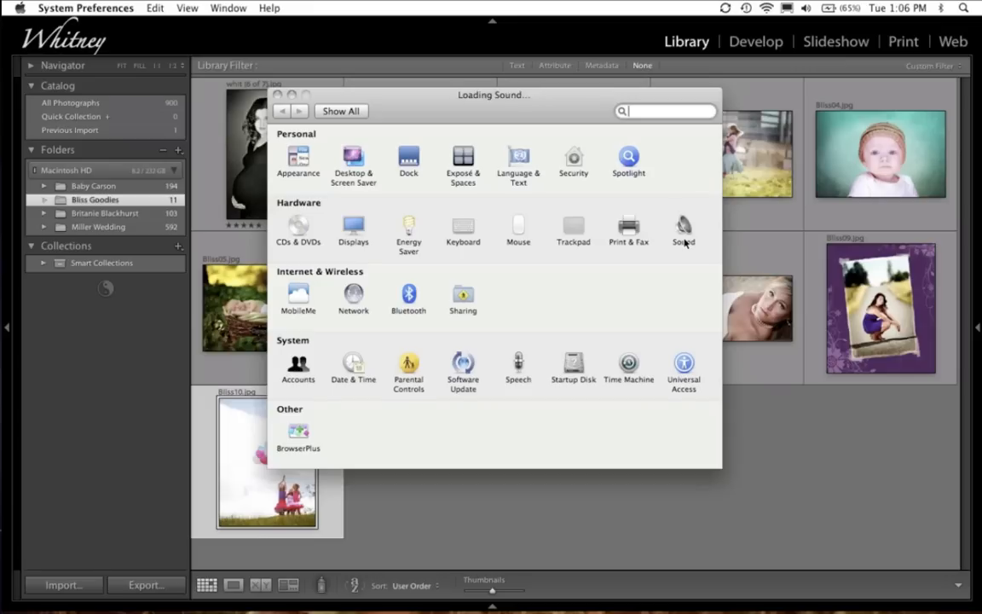
pyautogui.click(550, 147)
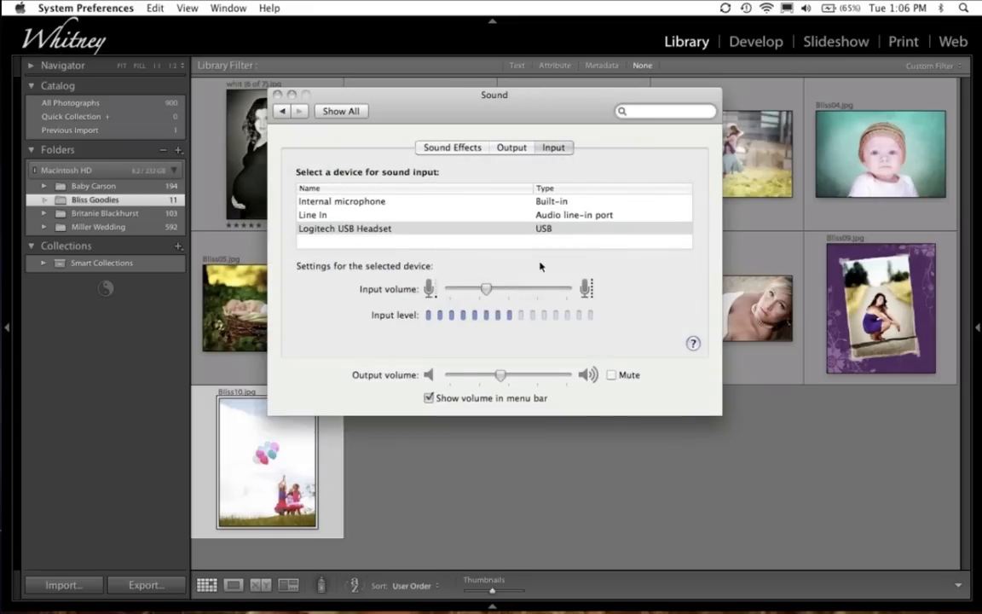
pyautogui.moveTo(486, 289); pyautogui.dragTo(541, 289)
pyautogui.click(98, 8)
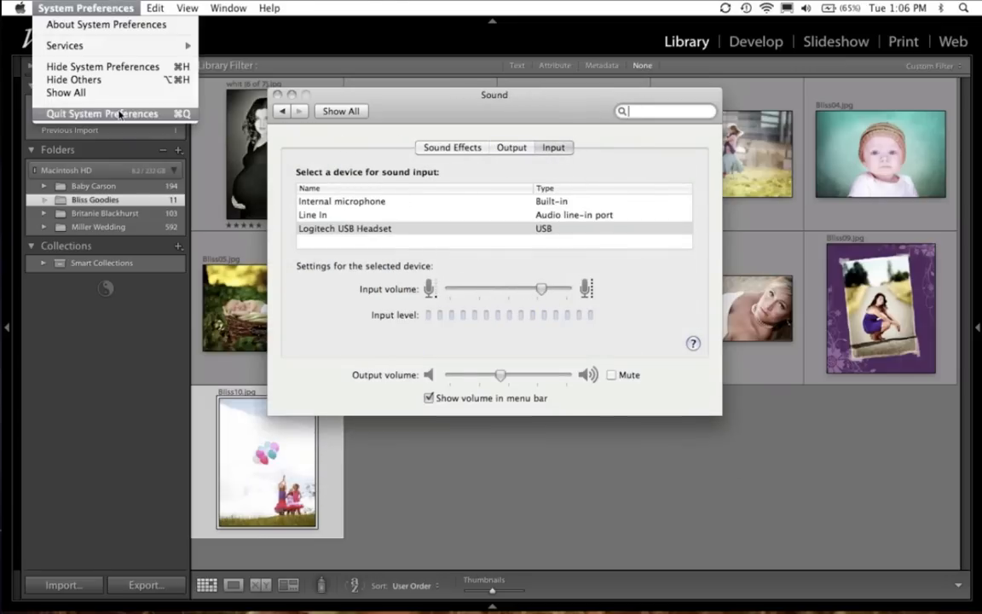
pyautogui.click(119, 114)
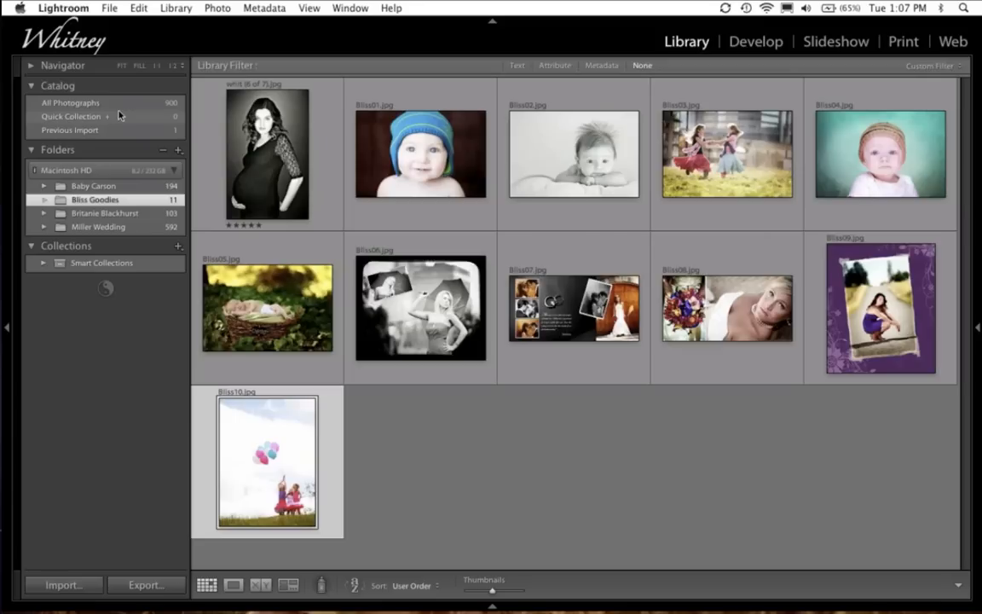
# Switch to the Safari window with the onOne Software free templates and show all the album templates
pyautogui.moveTo(735, 596)
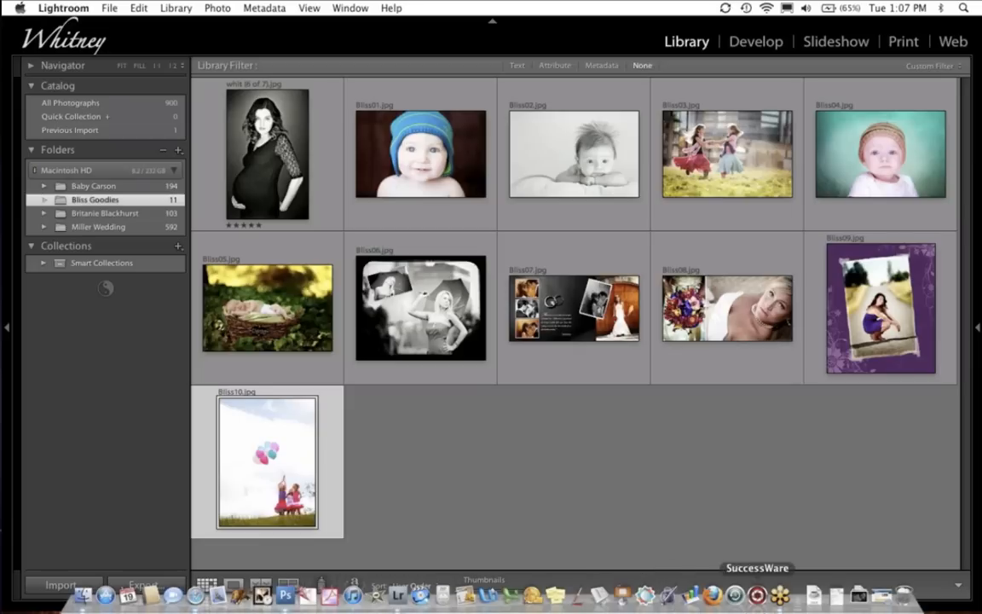
pyautogui.click(883, 602)
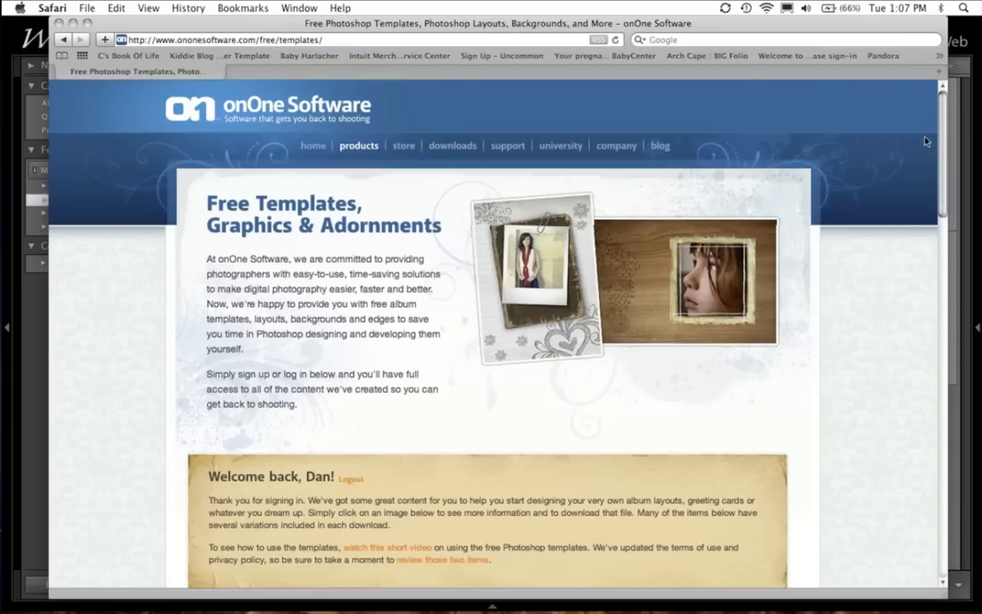
pyautogui.moveTo(942, 136); pyautogui.dragTo(941, 311)
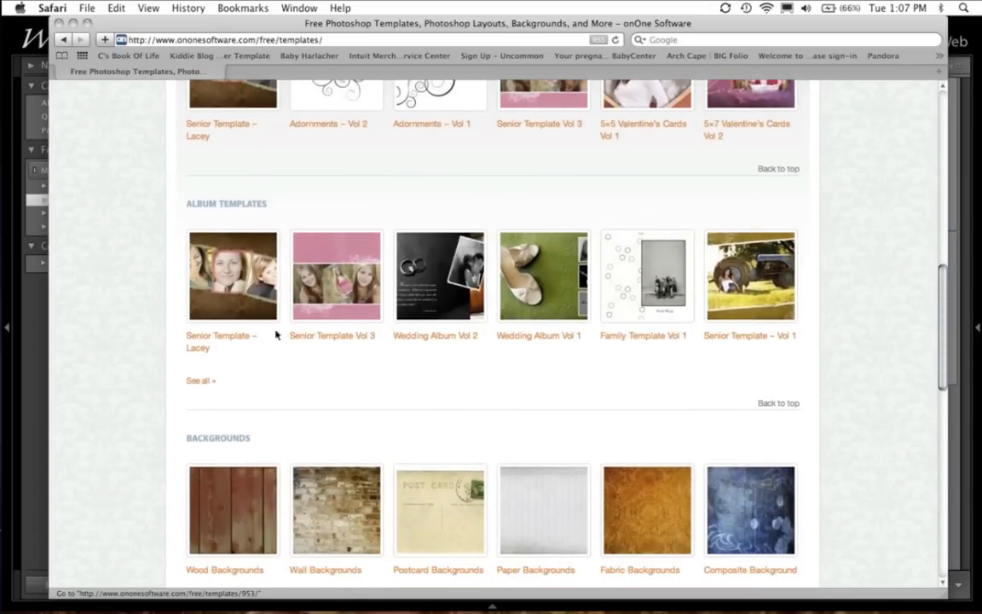
pyautogui.click(195, 383)
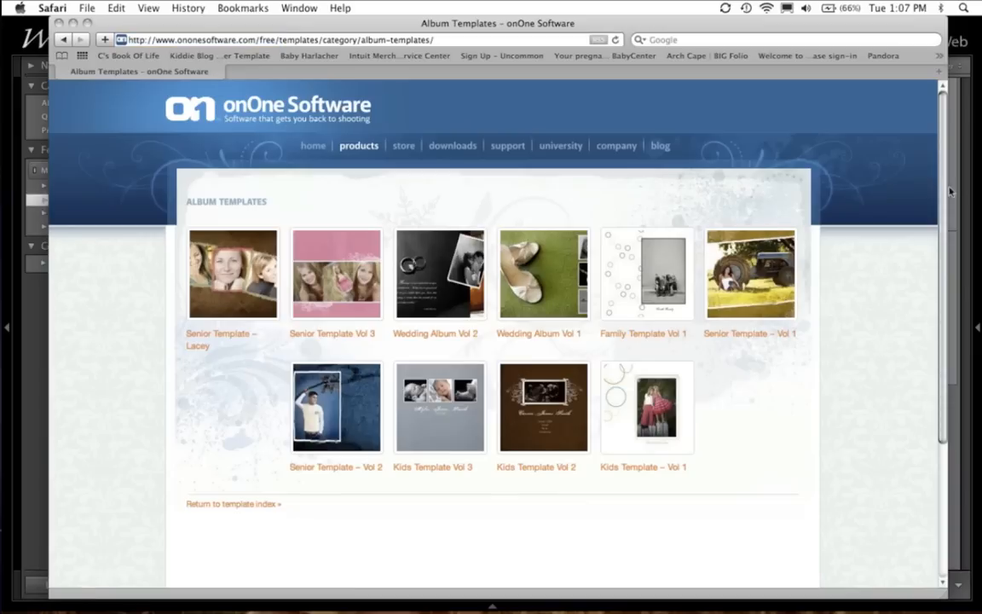
pyautogui.scroll(-2, 852, 183)
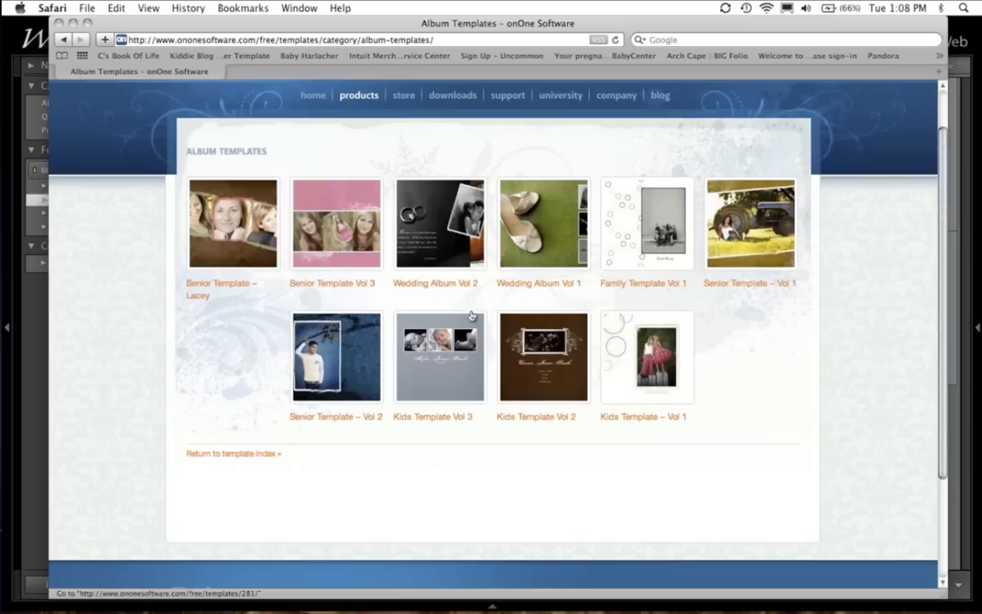
# Open the Senior Template – Vol 1 page and examine its description, download option and layout thumbnails
pyautogui.click(739, 251)
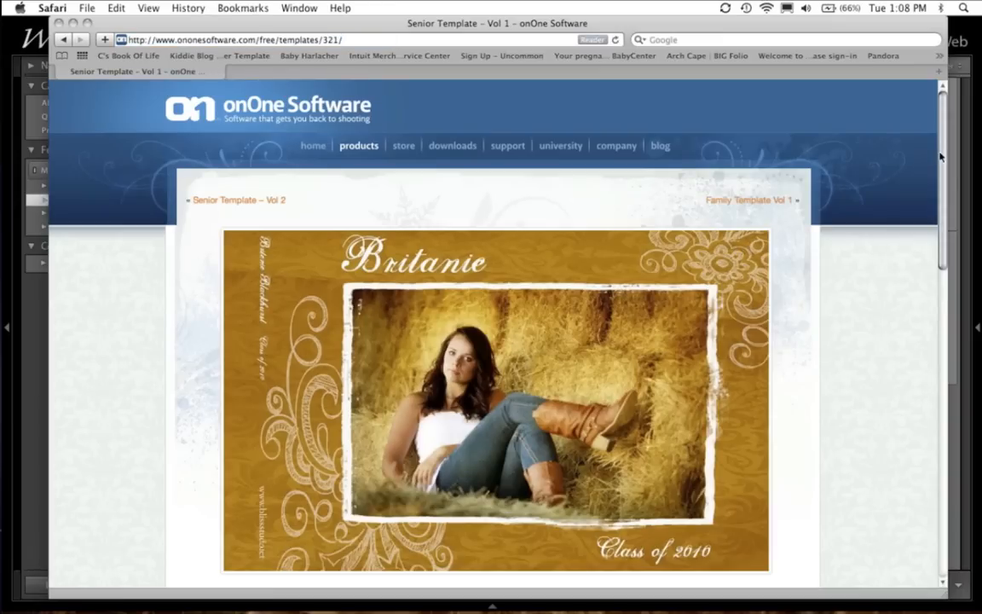
pyautogui.scroll(-1, 941, 162)
pyautogui.scroll(-3, 548, 239)
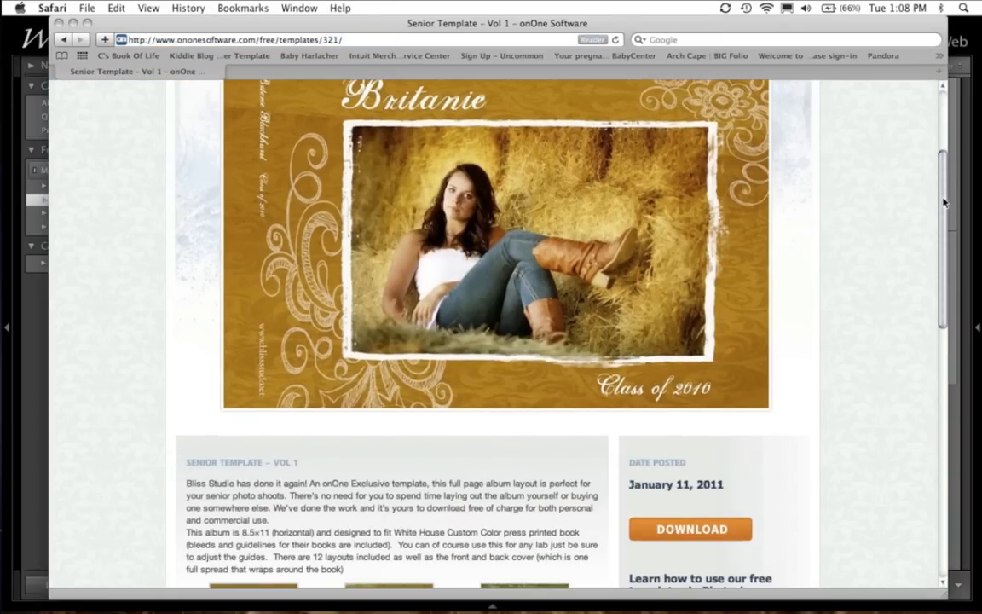
pyautogui.scroll(-5, 851, 187)
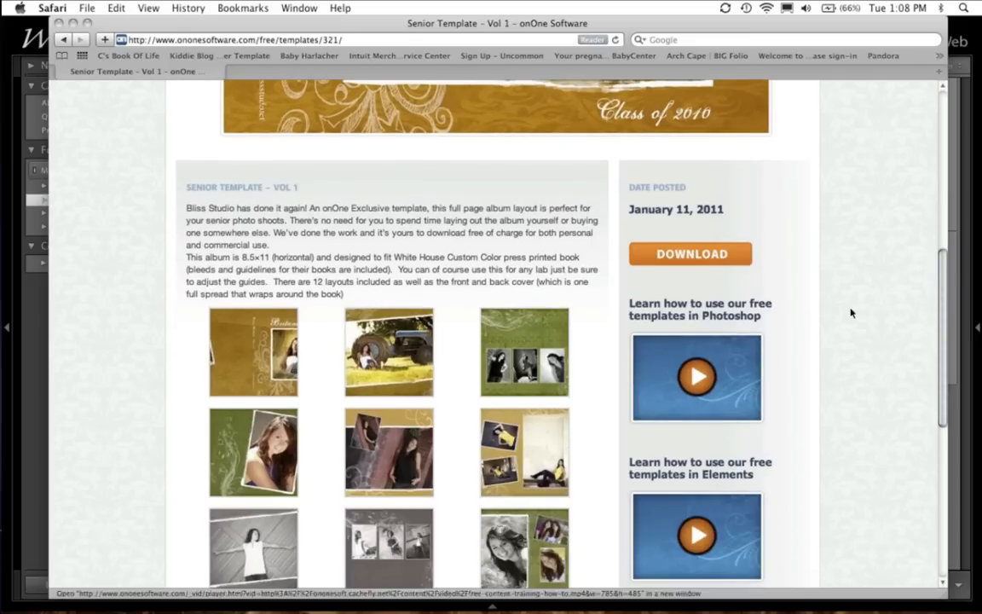
pyautogui.scroll(-4, 845, 351)
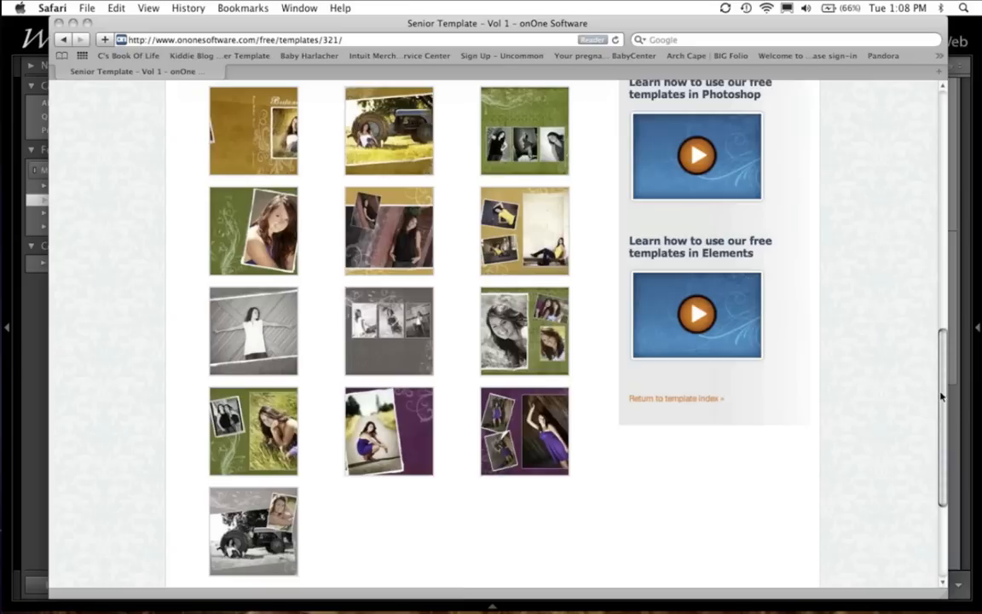
# Preview the album cover and the first page layouts of the template enlarged, one after another, and close the preview
pyautogui.click(248, 150)
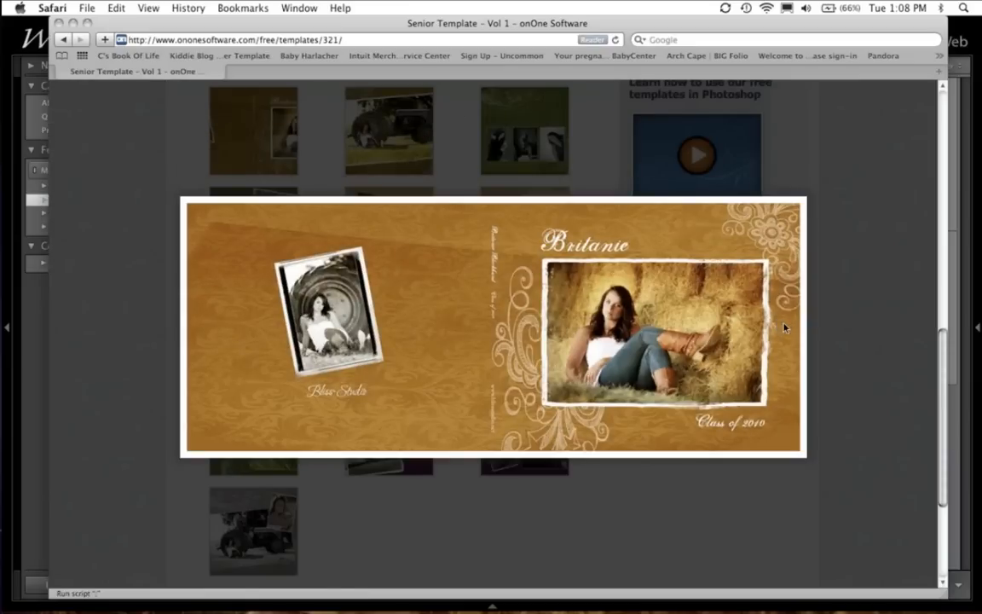
pyautogui.click(783, 325)
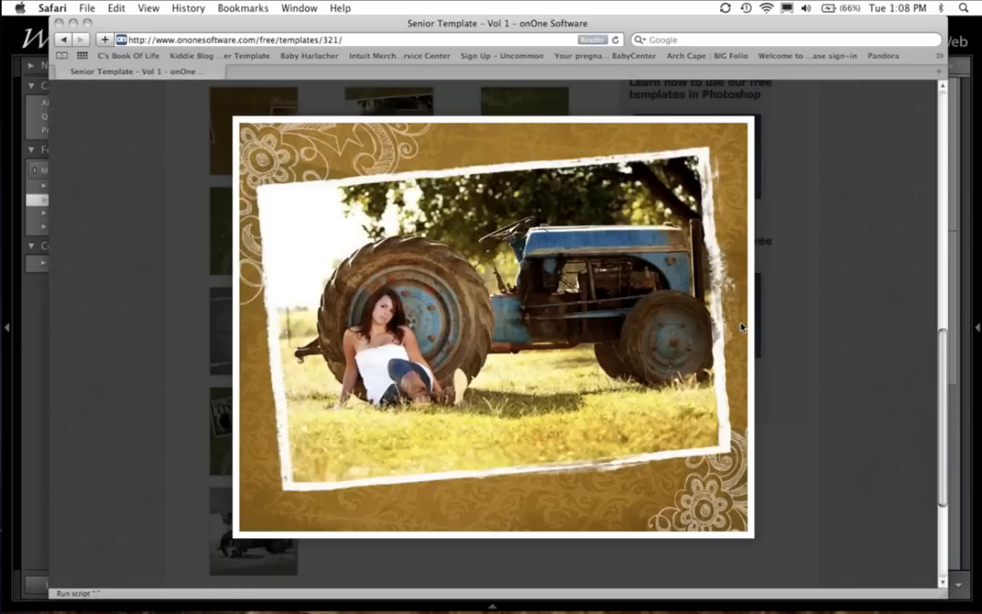
pyautogui.click(735, 326)
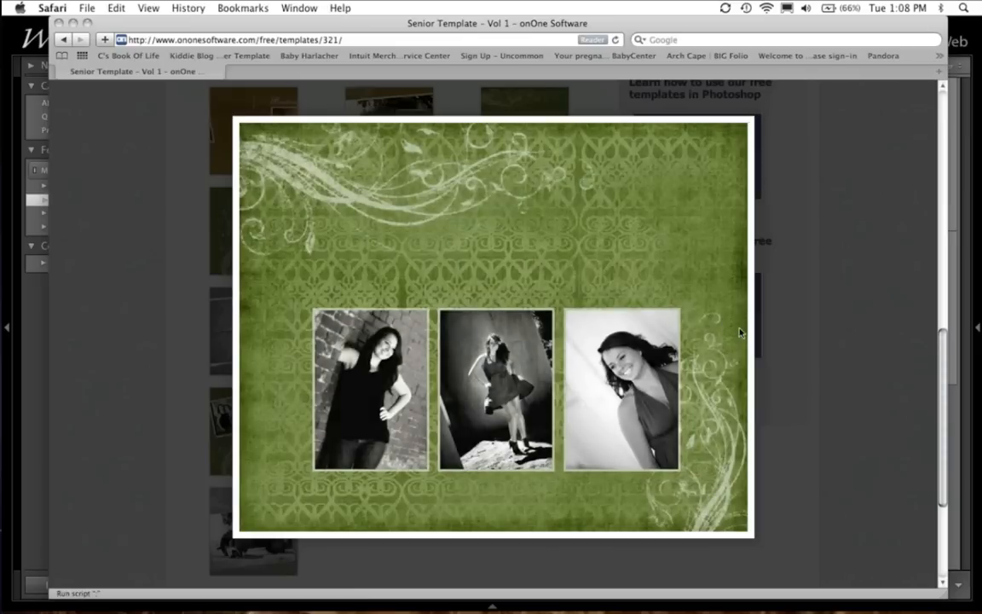
pyautogui.click(734, 328)
pyautogui.click(739, 337)
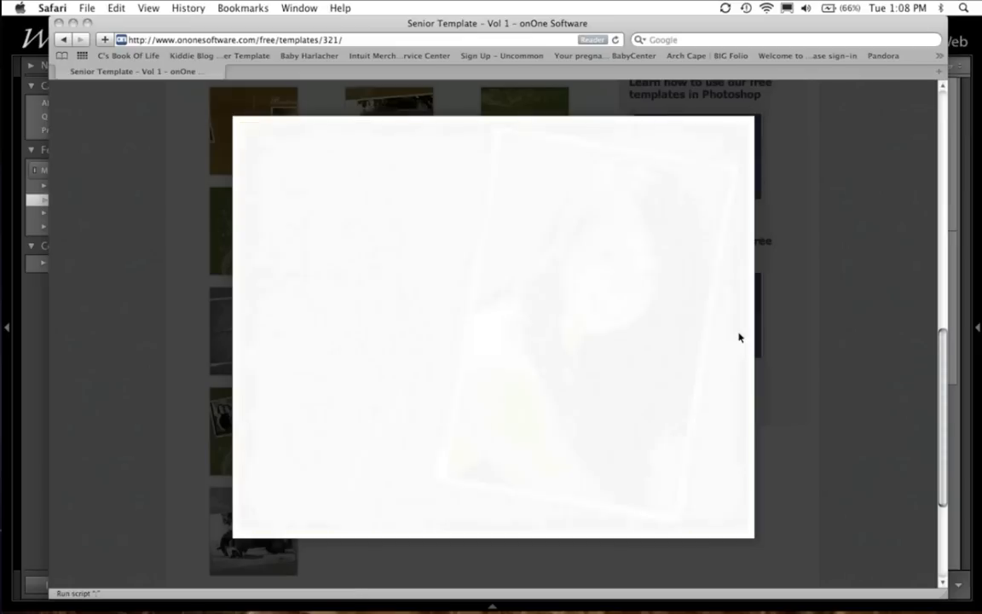
pyautogui.click(754, 116)
# Return to the beginning of the template page and minimize the Safari window to get back to Lightroom
pyautogui.moveTo(943, 332); pyautogui.dragTo(943, 227)
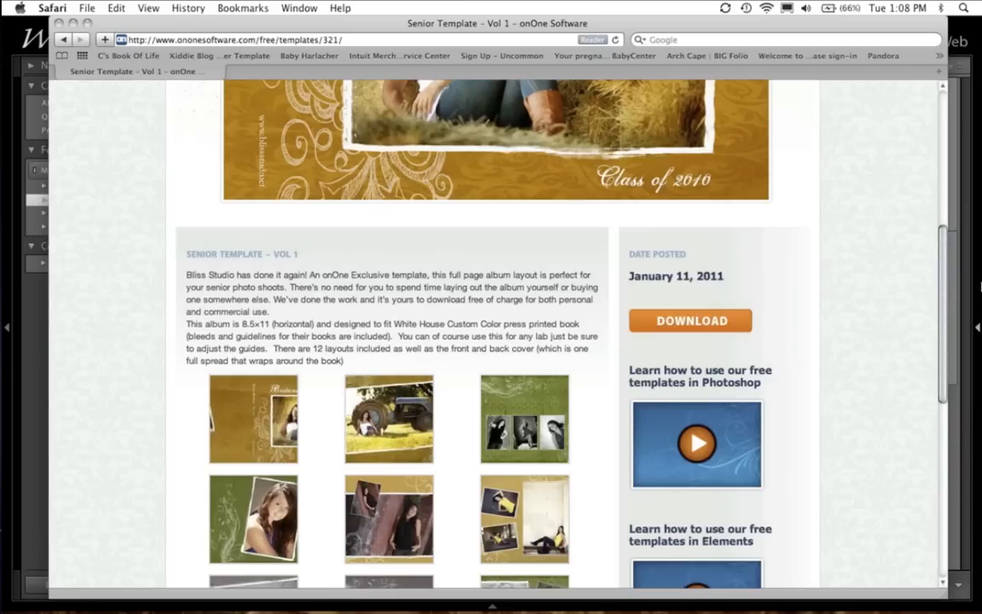
pyautogui.moveTo(943, 275); pyautogui.dragTo(942, 79)
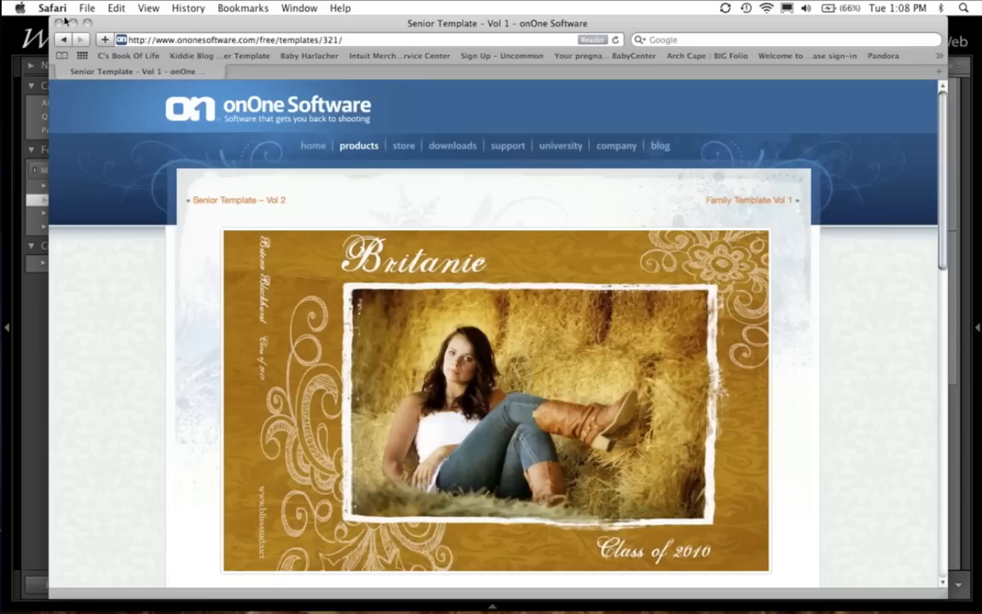
pyautogui.click(72, 24)
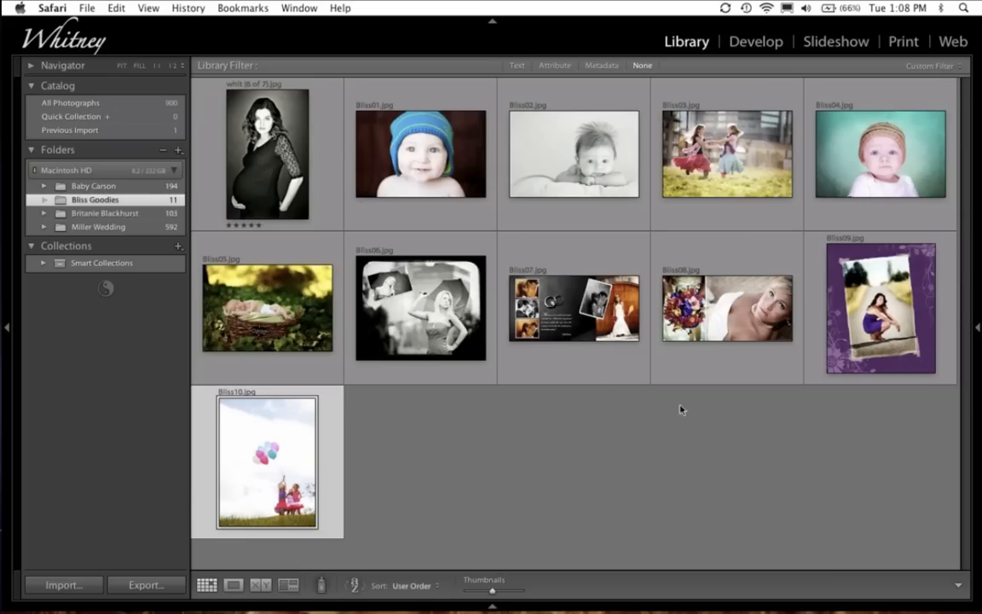
# Open the Album folder inside the senior client's folder and show Cover.psd enlarged
pyautogui.click(45, 214)
pyautogui.click(91, 228)
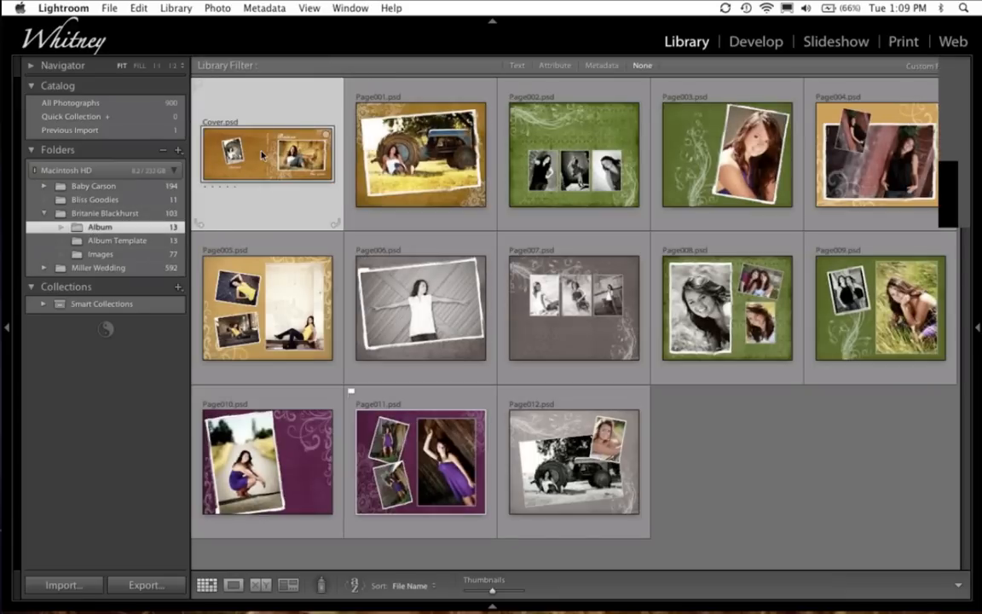
pyautogui.doubleClick(262, 154)
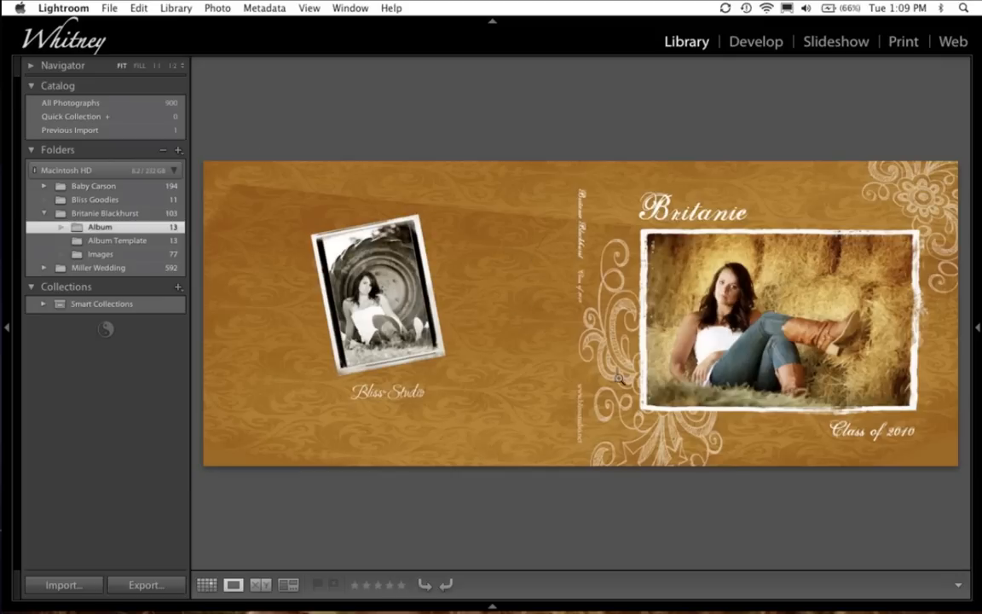
# Page through the finished album from Page001.psd to Page012.psd enlarged, one after another, and return to the thumbnail grid
pyautogui.press('Right')
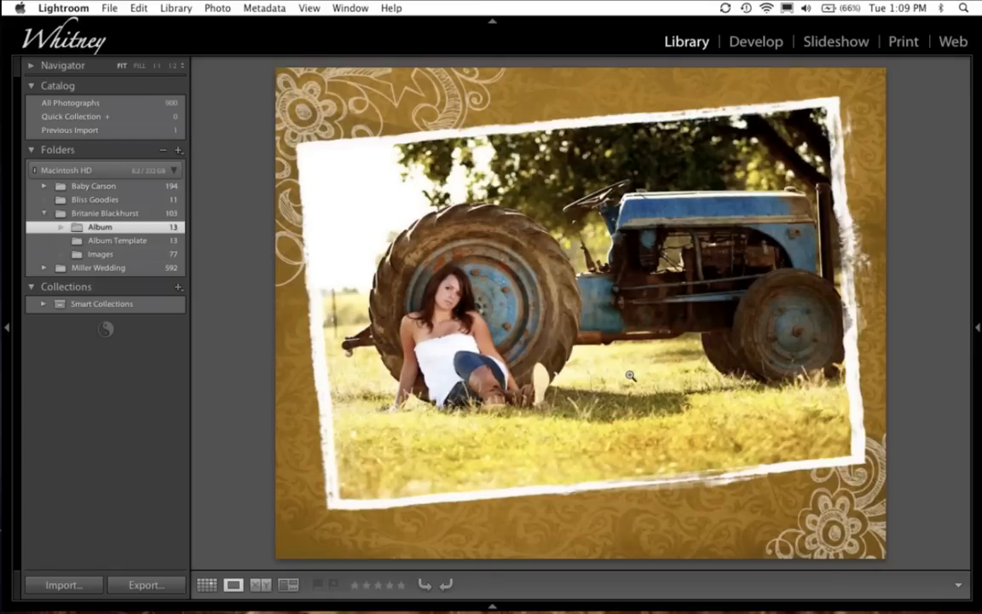
pyautogui.press('Right')
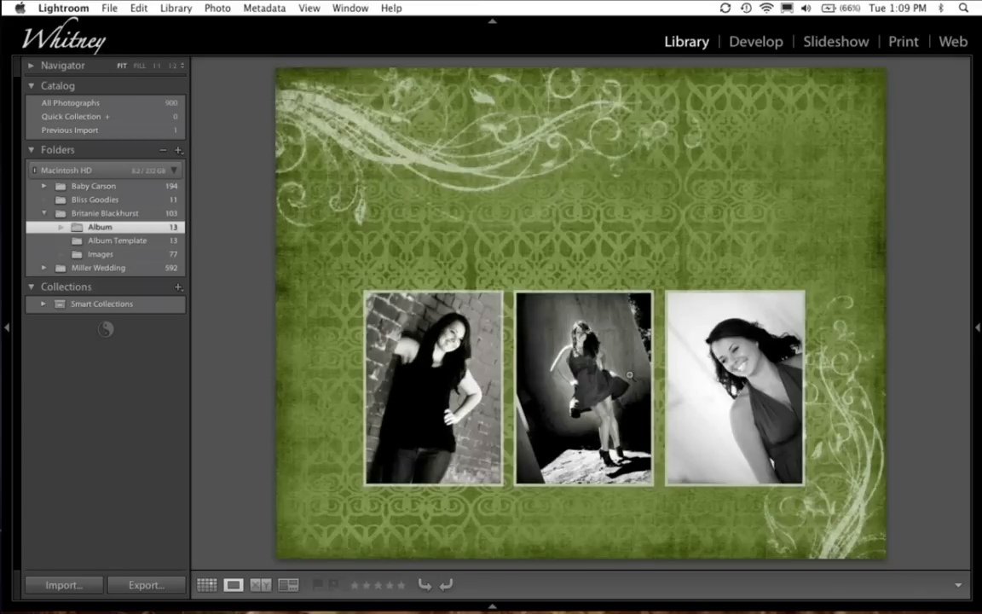
pyautogui.press('Right')
pyautogui.press('Right')
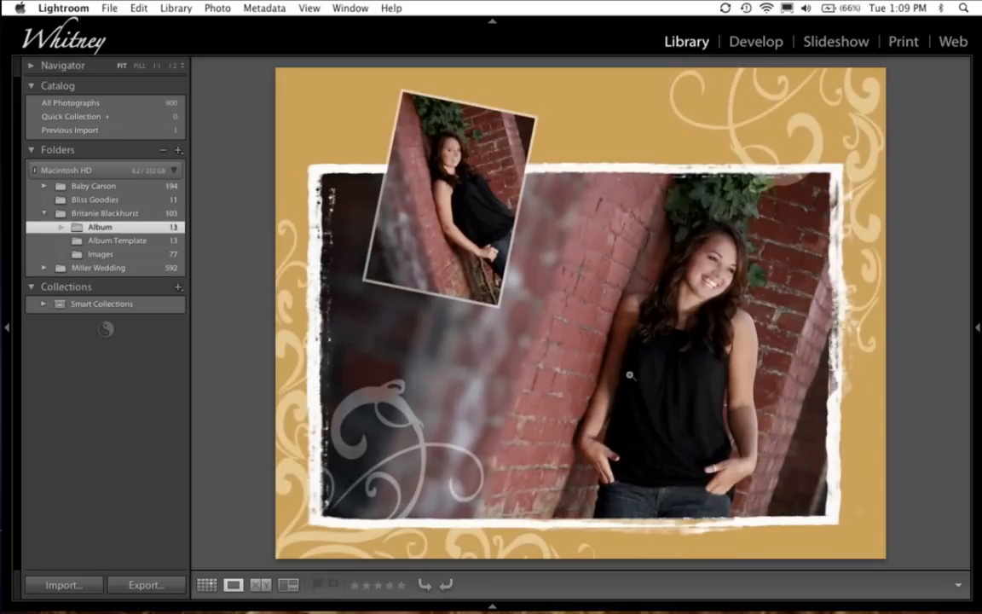
pyautogui.press('Right')
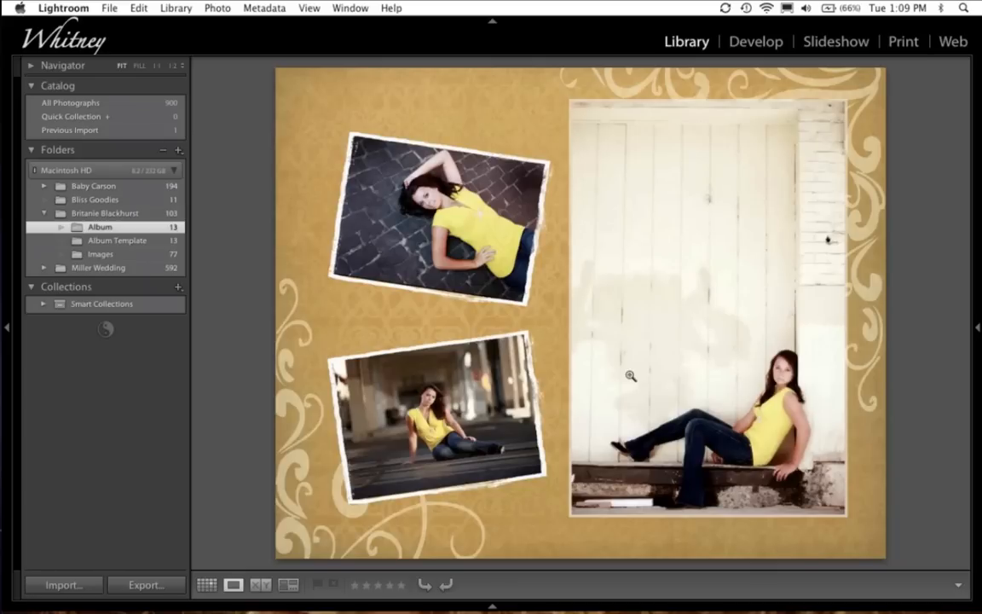
pyautogui.press('Right')
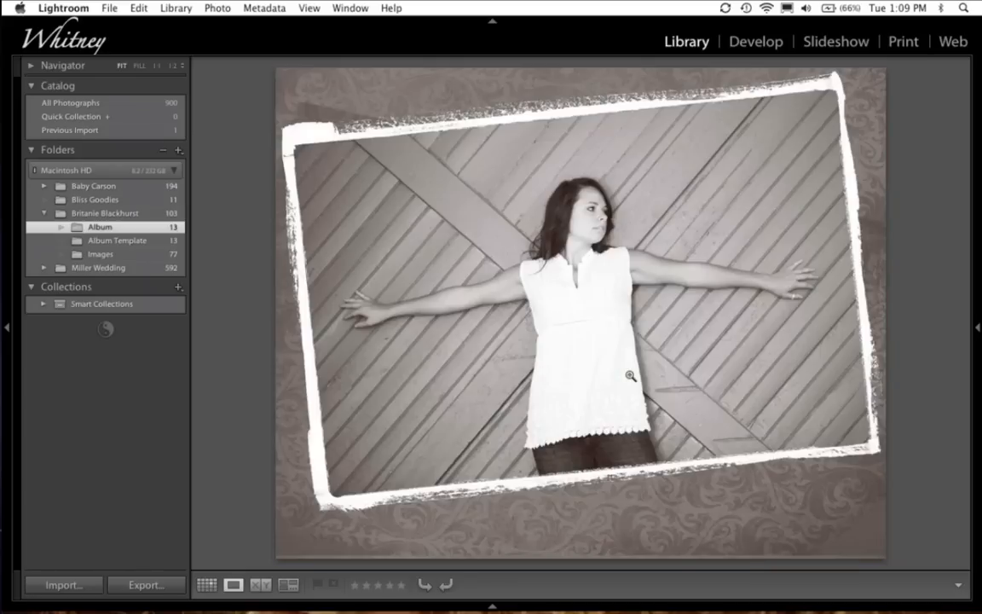
pyautogui.press('Right')
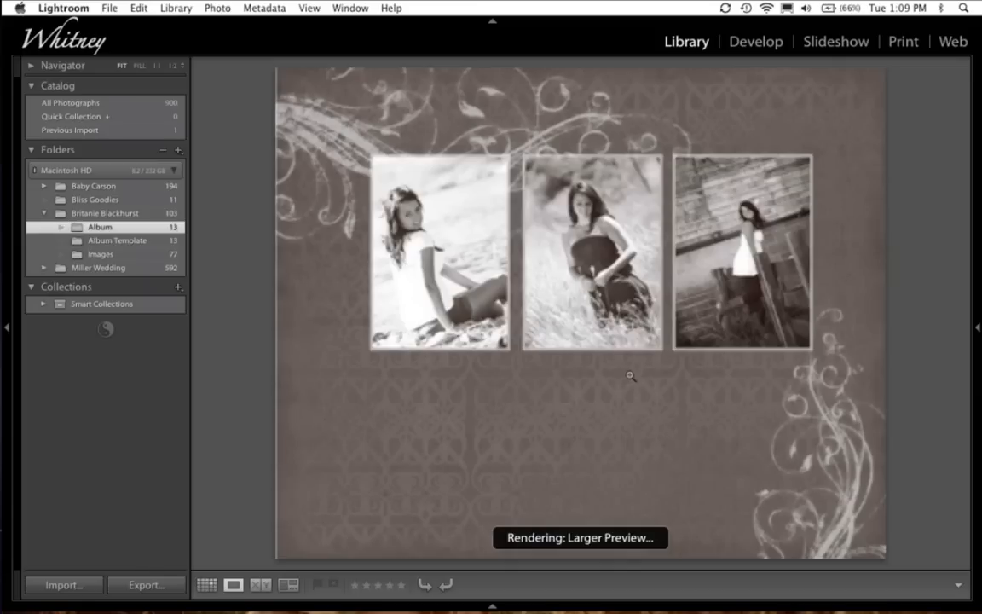
pyautogui.press('Right')
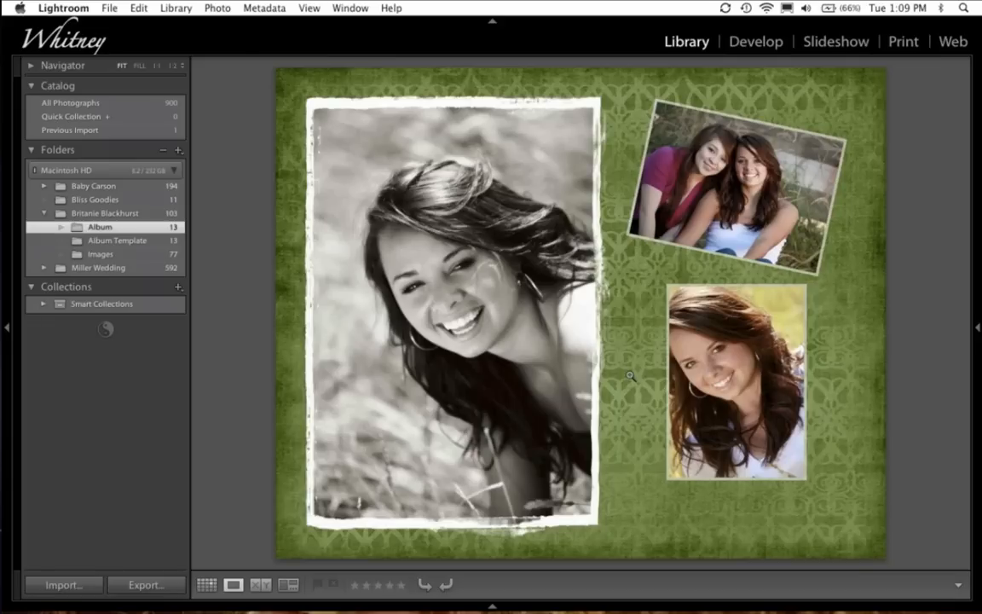
pyautogui.press('Right')
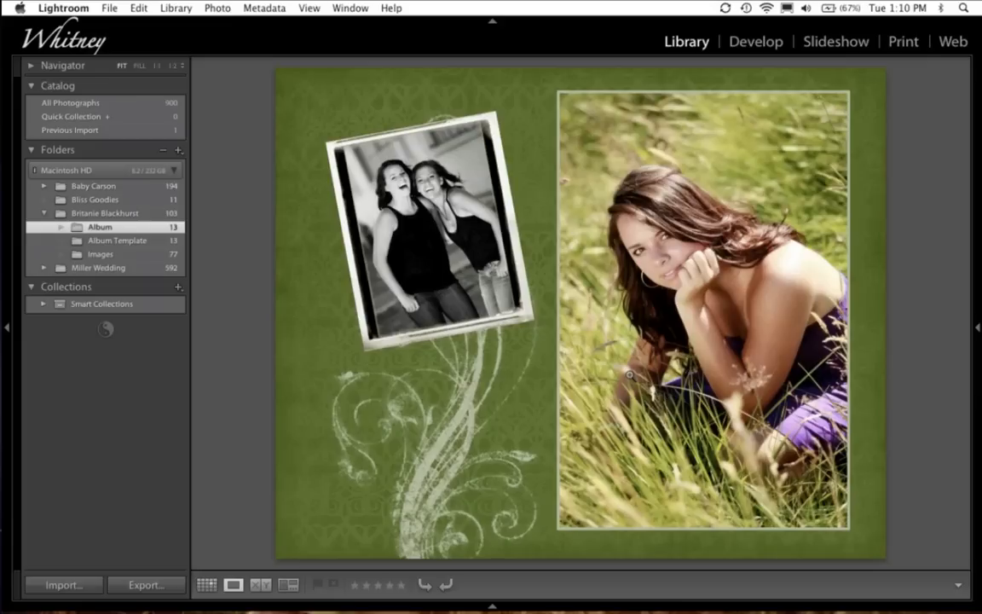
pyautogui.press('Right')
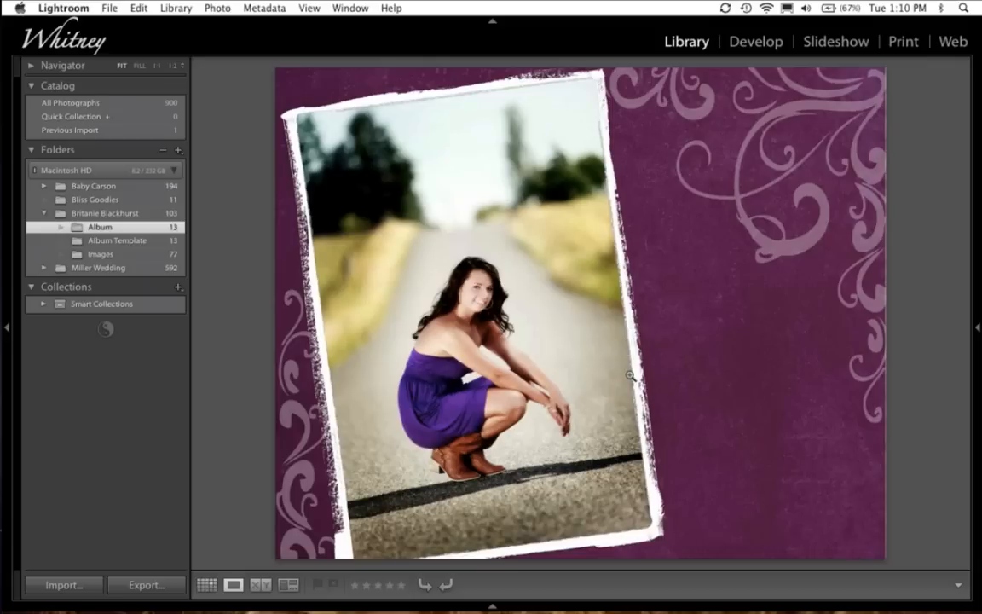
pyautogui.press('Right')
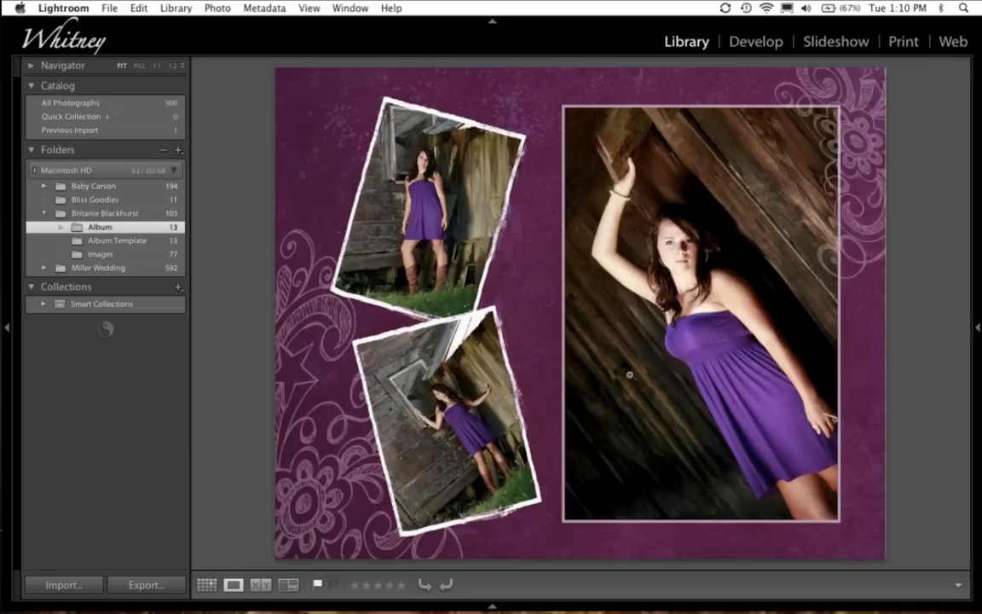
pyautogui.press('Right')
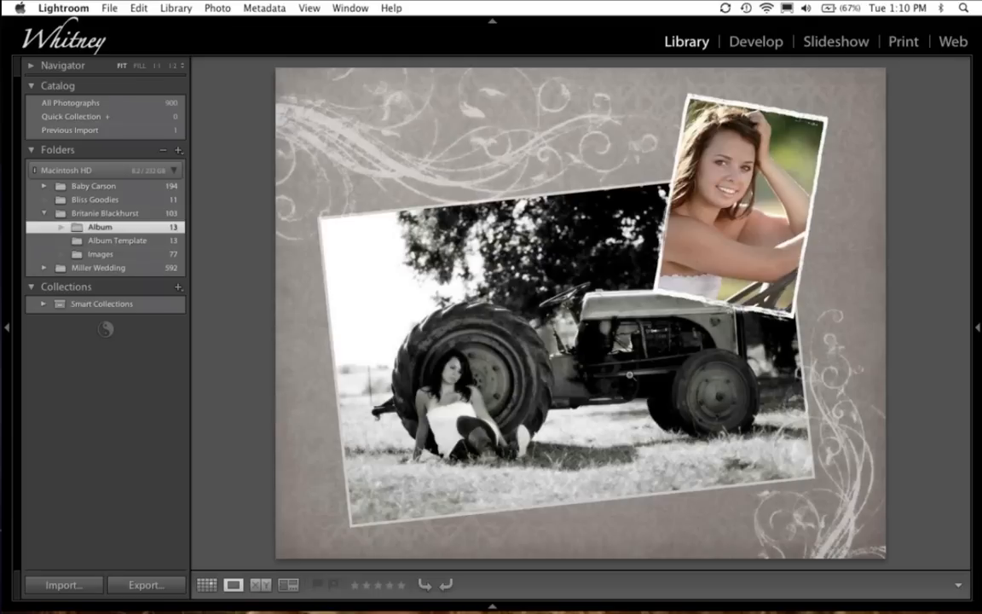
pyautogui.press('g')
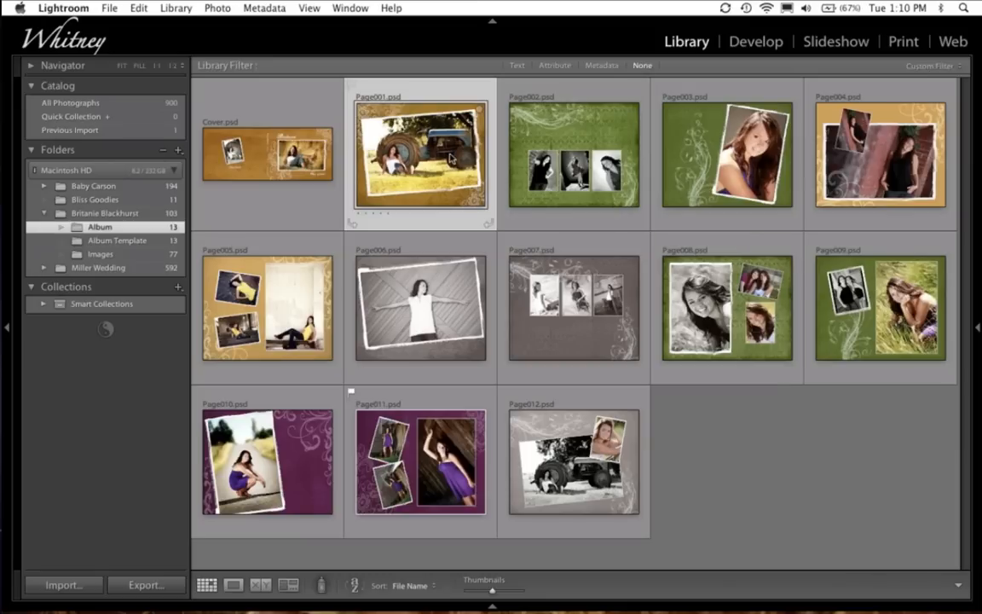
# Compare Page002.psd and Page003.psd side by side, view Page001.psd enlarged on its own, and return to the thumbnail grid
pyautogui.doubleClick(407, 140)
pyautogui.press('Right')
pyautogui.press('g')
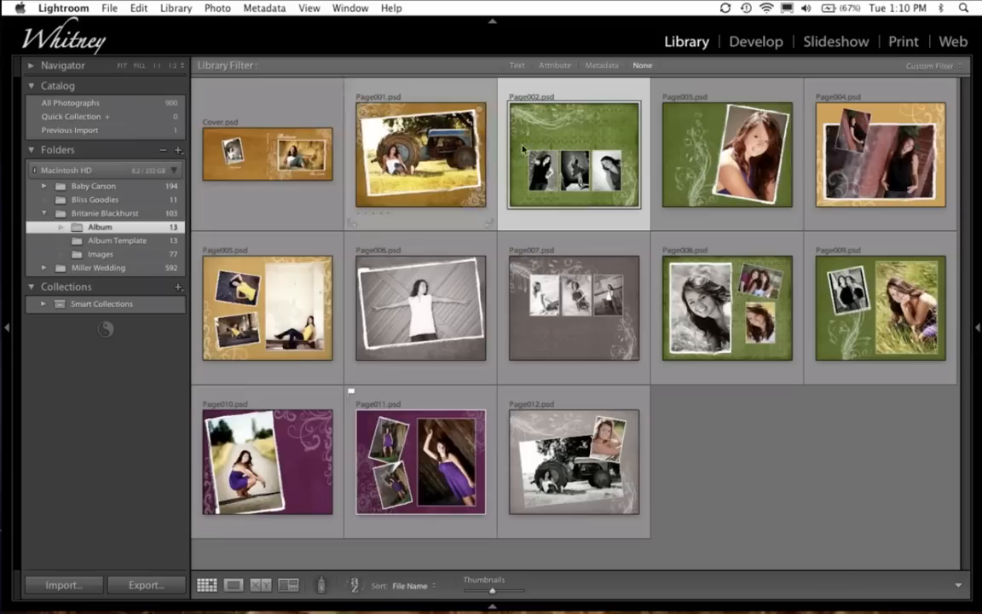
pyautogui.click(261, 585)
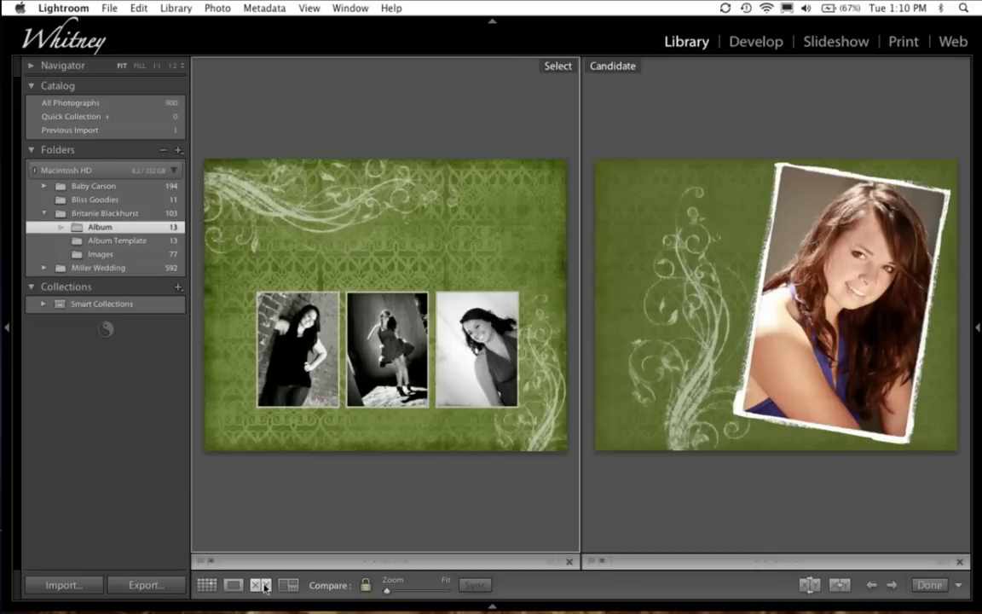
pyautogui.press('g')
pyautogui.click(735, 334)
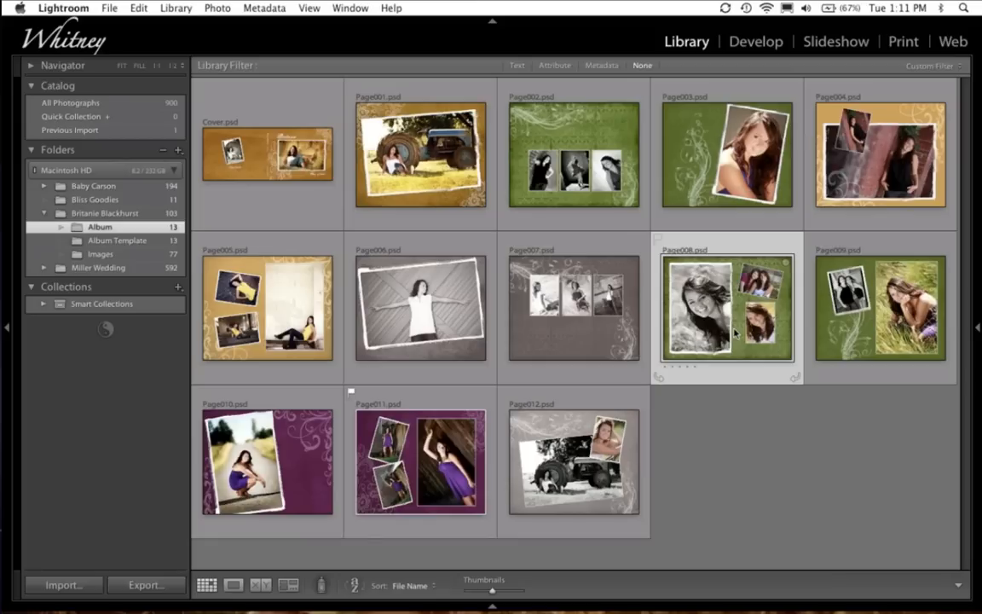
pyautogui.doubleClick(341, 145)
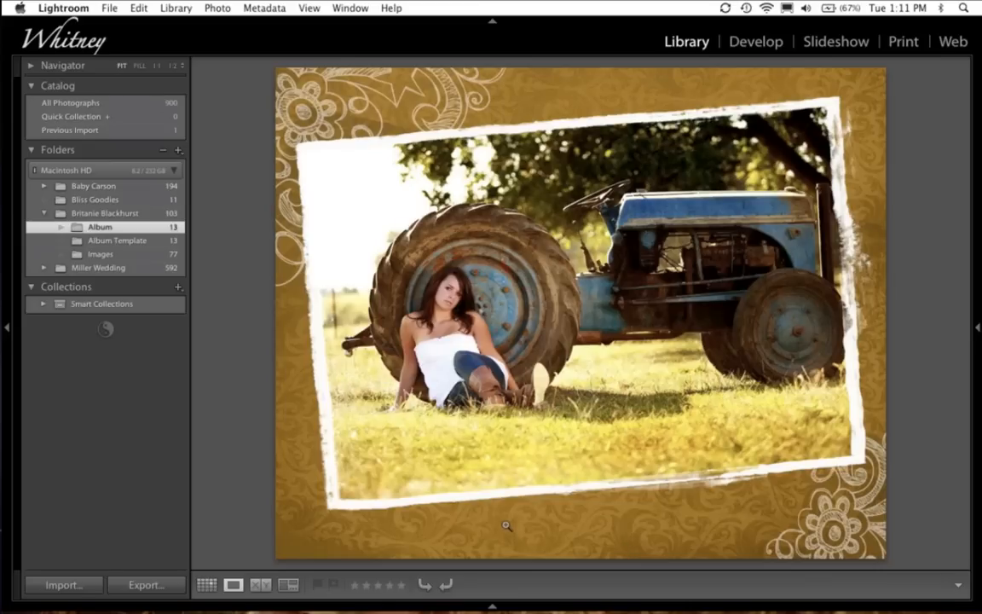
pyautogui.press('g')
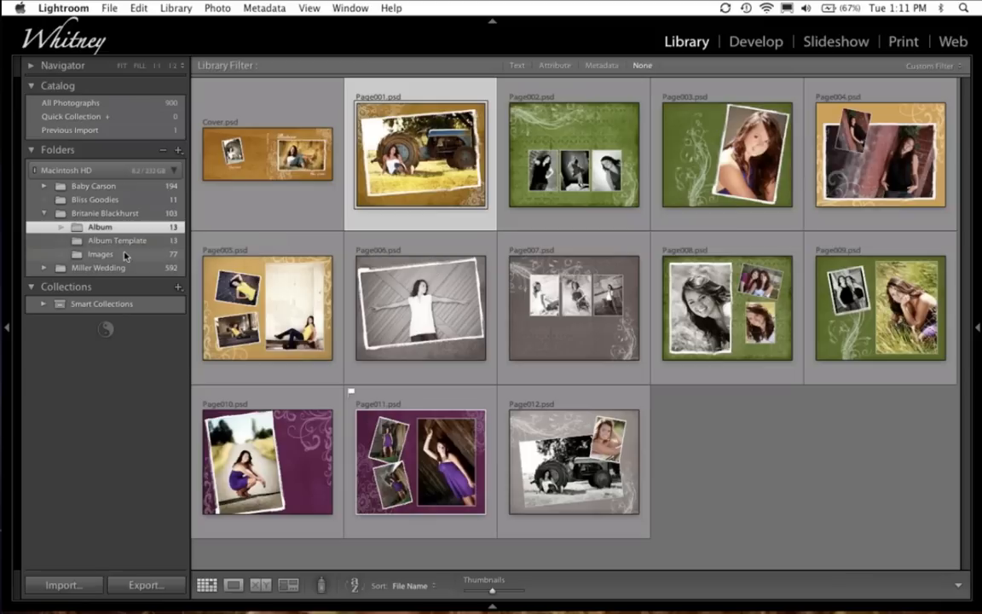
# Show the senior's Images folder and compare the blank layouts in the Album Template folder with the finished Album folder
pyautogui.click(124, 254)
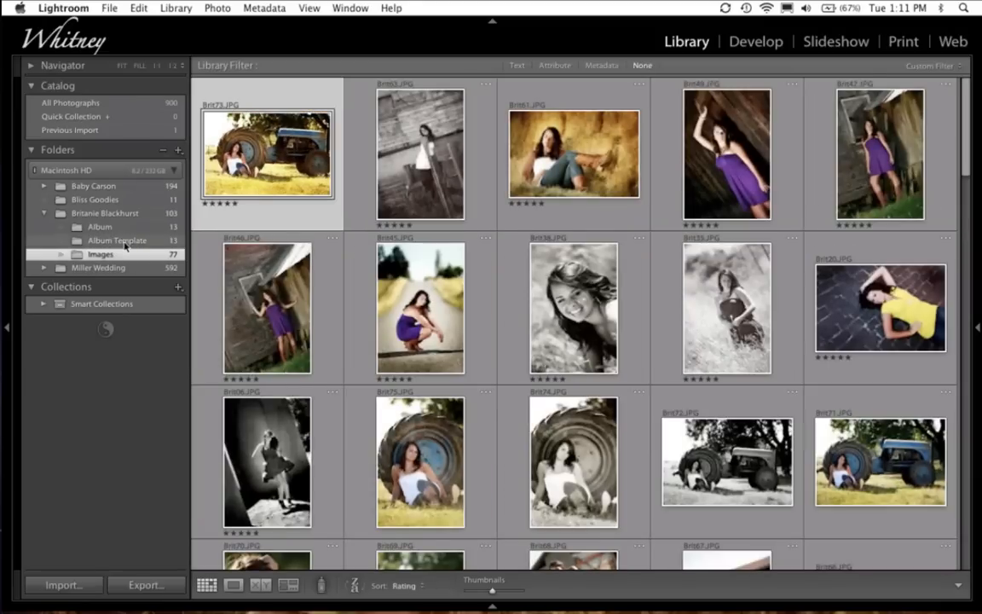
pyautogui.click(121, 241)
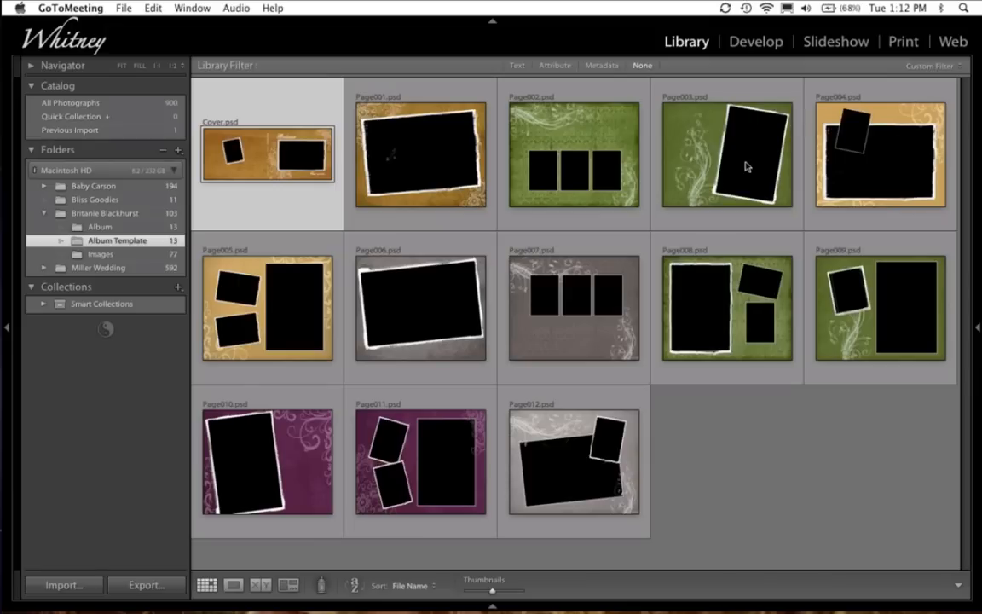
pyautogui.click(591, 168)
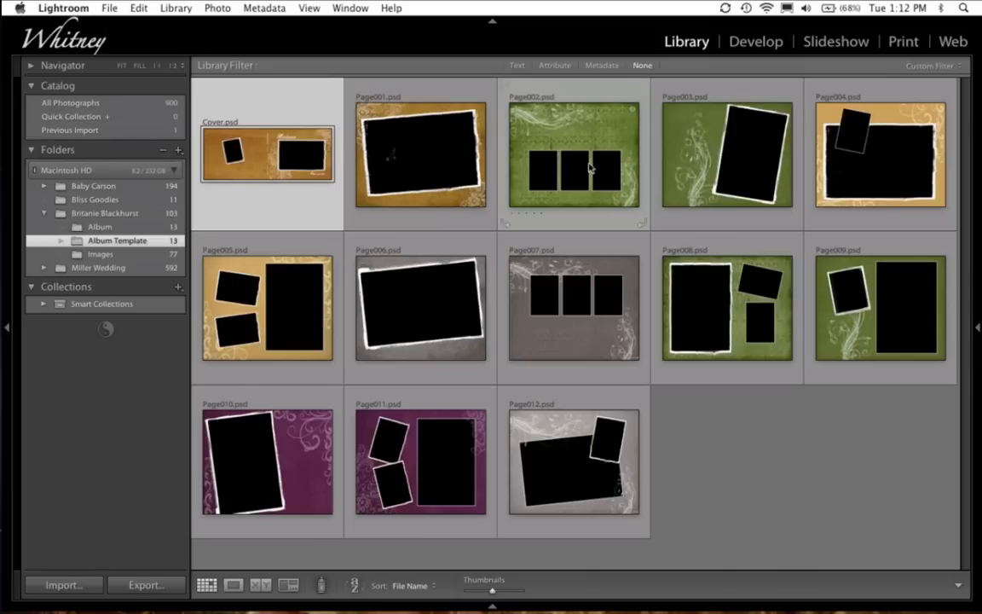
pyautogui.click(438, 139)
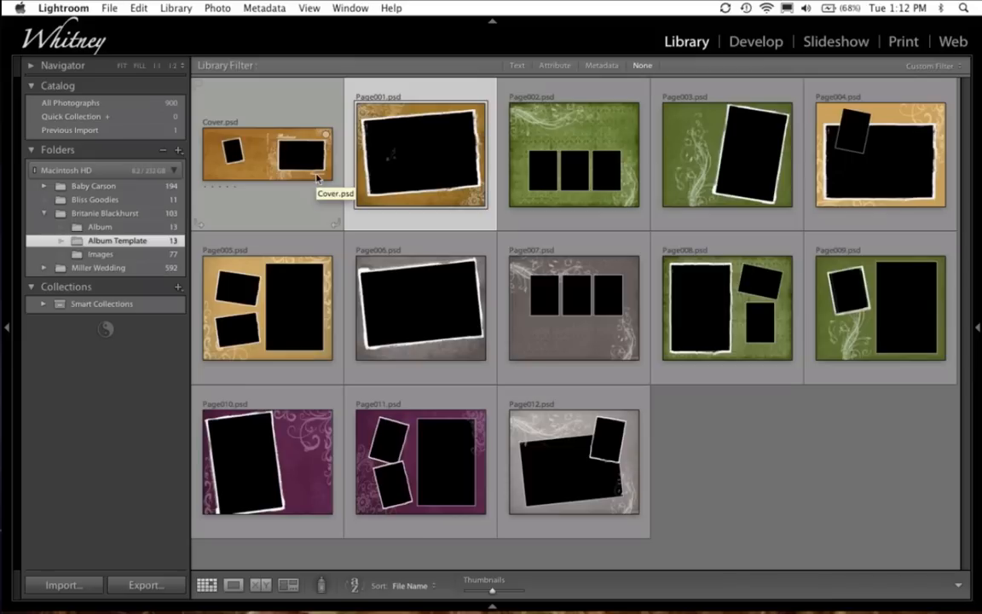
pyautogui.click(124, 225)
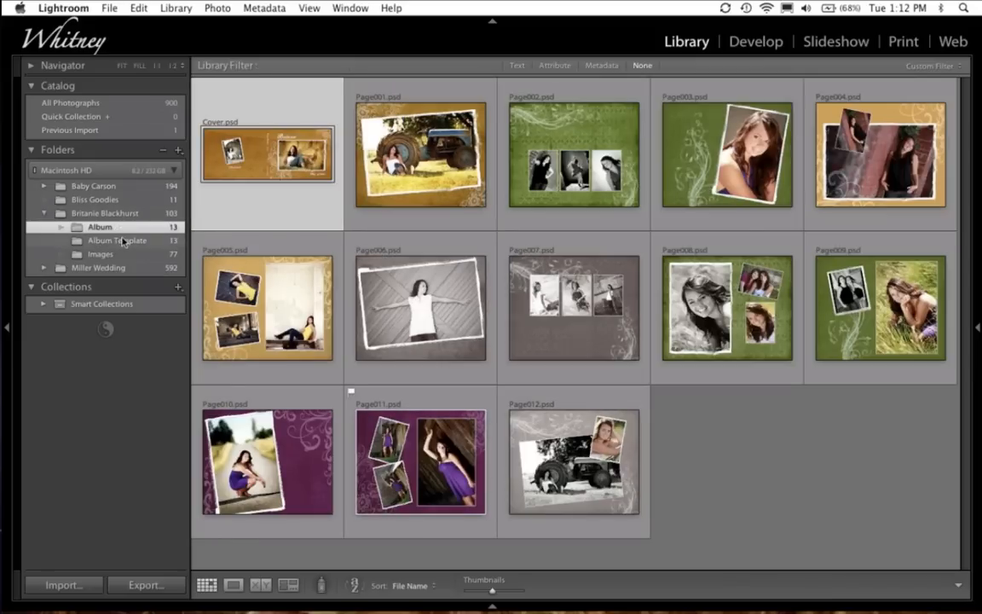
pyautogui.click(123, 242)
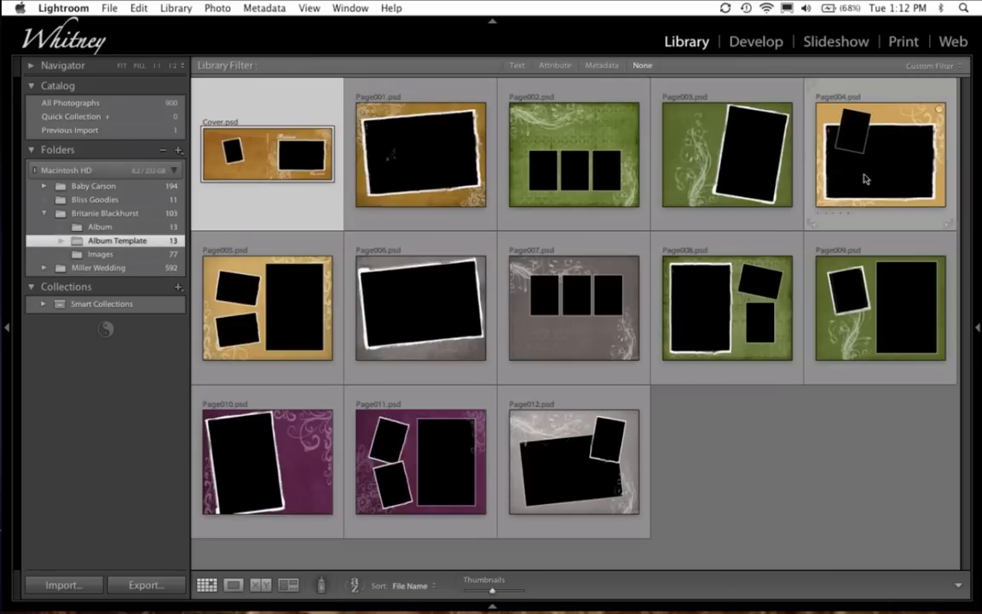
# Open the original Page011.psd from the Album Template folder in Photoshop CS3 and show the Album folder's finished Page011.psd enlarged
pyautogui.click(392, 474)
pyautogui.press('super+e')
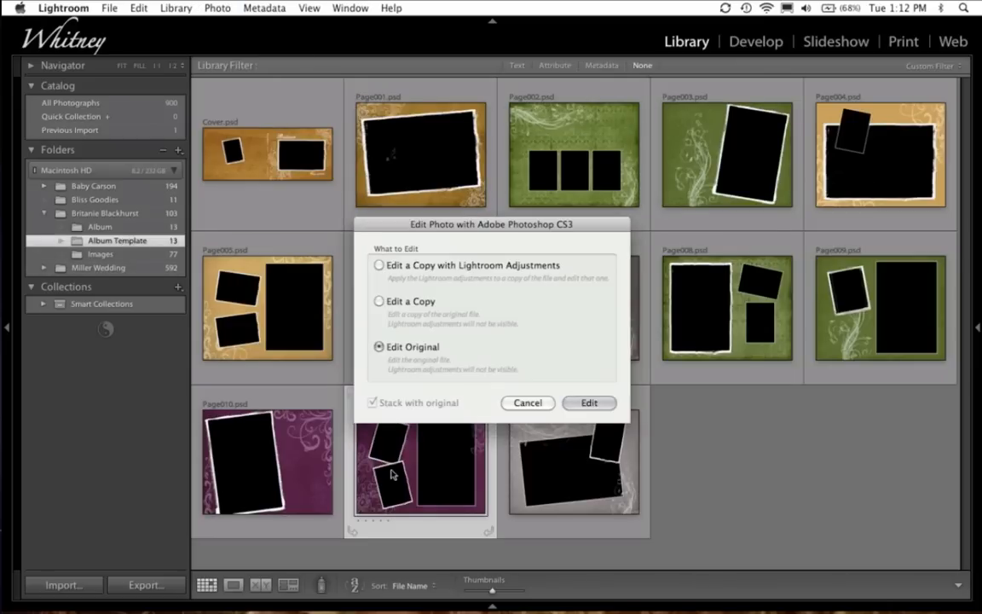
pyautogui.press('Return')
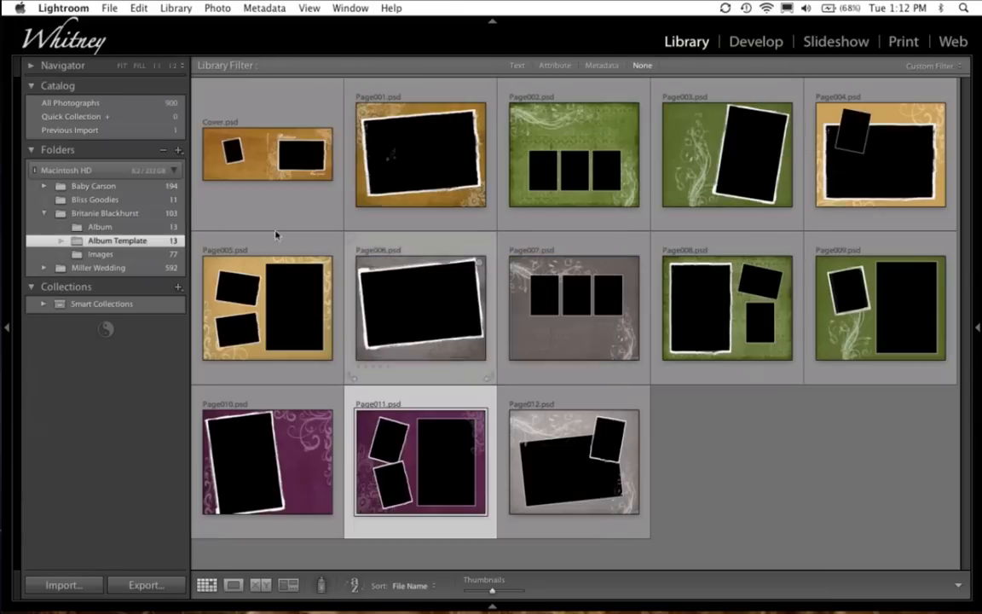
pyautogui.click(167, 227)
pyautogui.doubleClick(396, 439)
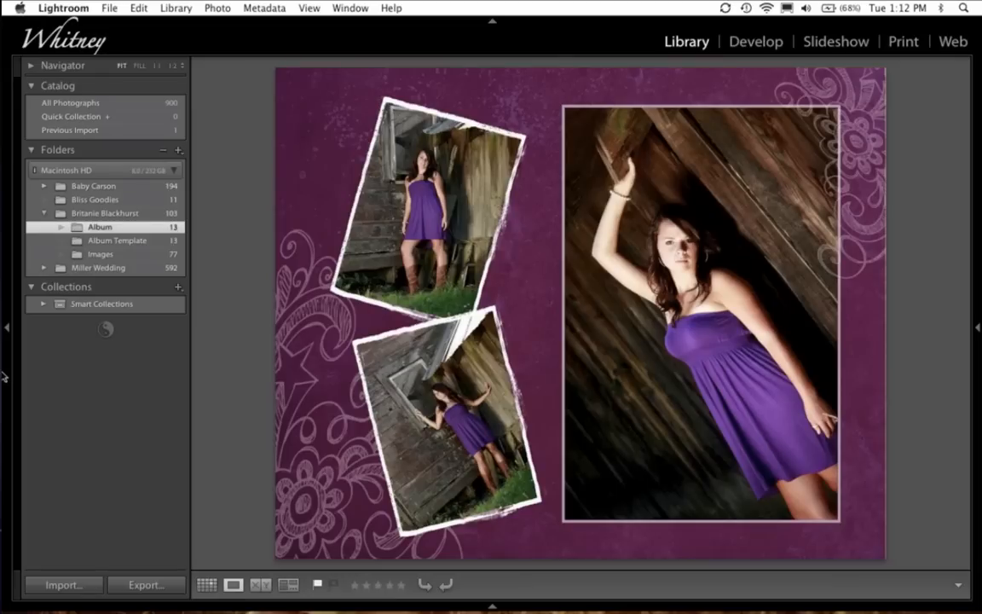
# Switch to Photoshop CS3 and move the Page011.psd document window clear of the tool palette
pyautogui.moveTo(326, 609)
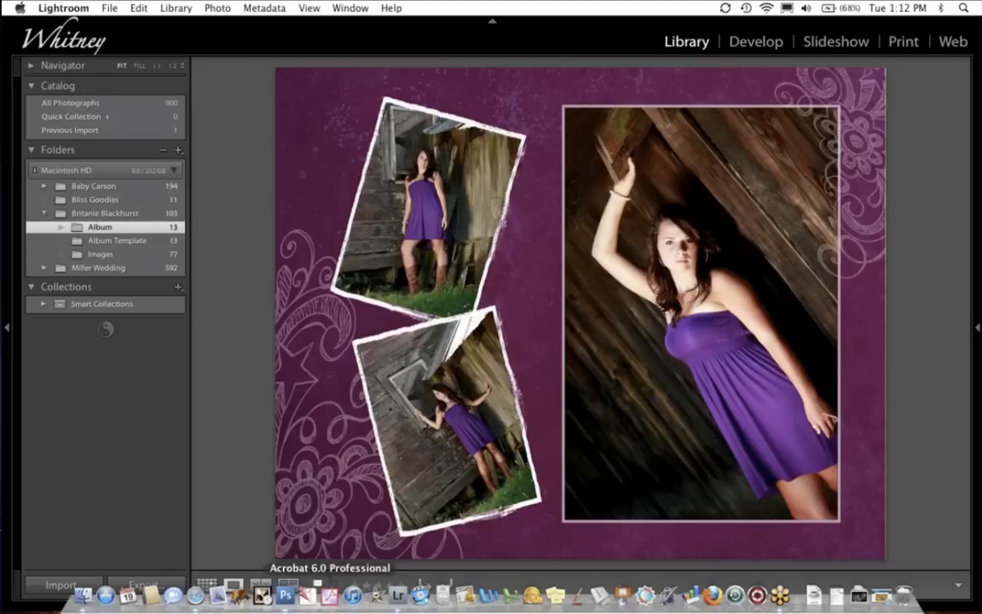
pyautogui.click(285, 594)
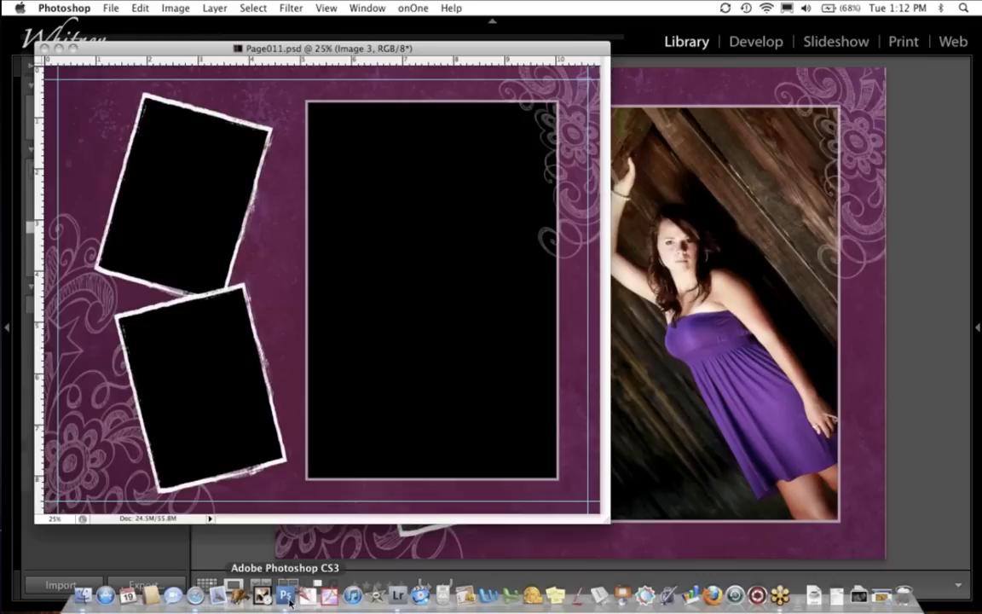
pyautogui.moveTo(457, 56); pyautogui.dragTo(573, 85)
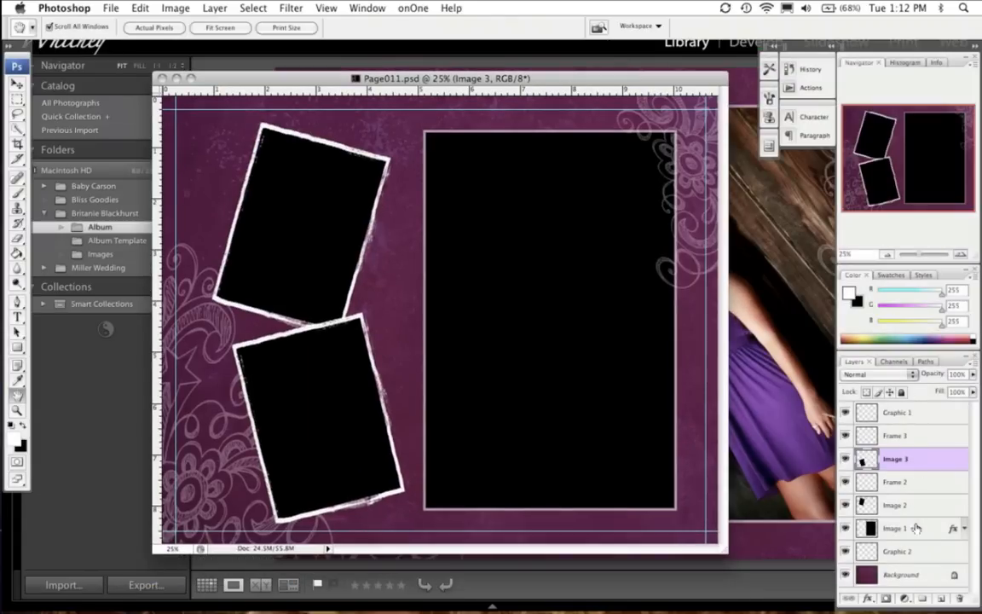
# Hide and reshow the Graphic 1, Frame 3, Image 3, Image 2 and Image 1 layers to examine them, and fit the page on screen
pyautogui.click(845, 412)
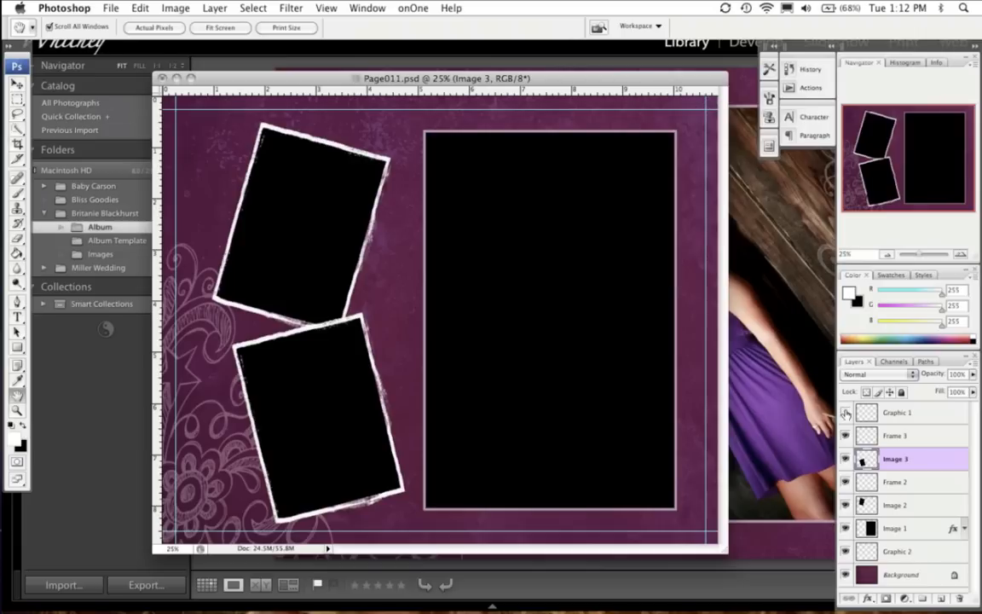
pyautogui.click(845, 413)
pyautogui.click(845, 436)
pyautogui.click(845, 436)
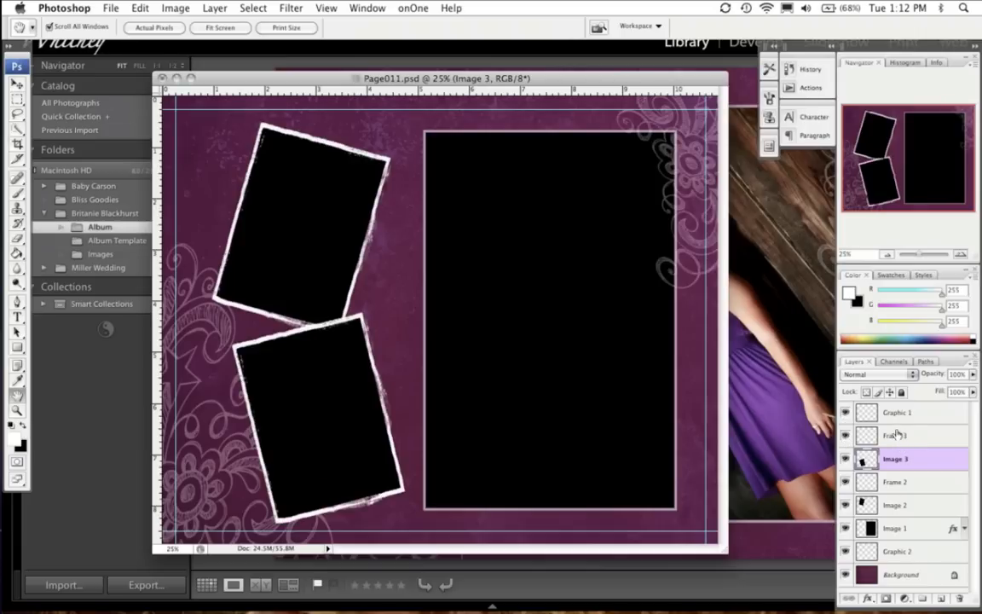
pyautogui.click(845, 459)
pyautogui.click(845, 458)
pyautogui.click(844, 459)
pyautogui.click(845, 458)
pyautogui.click(845, 436)
pyautogui.click(844, 435)
pyautogui.click(845, 505)
pyautogui.click(844, 504)
pyautogui.click(844, 528)
pyautogui.click(844, 528)
pyautogui.doubleClick(15, 400)
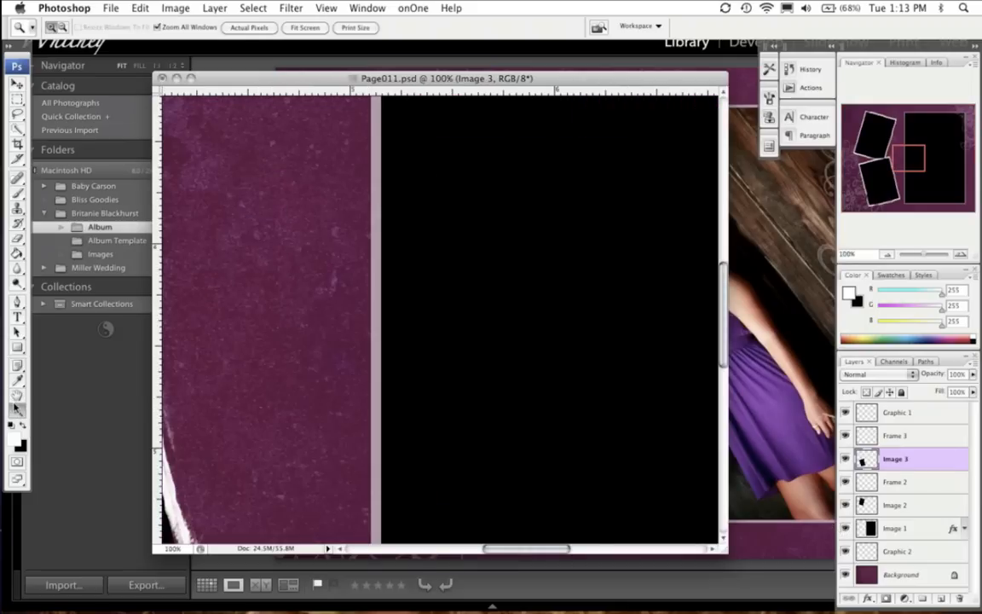
pyautogui.doubleClick(15, 396)
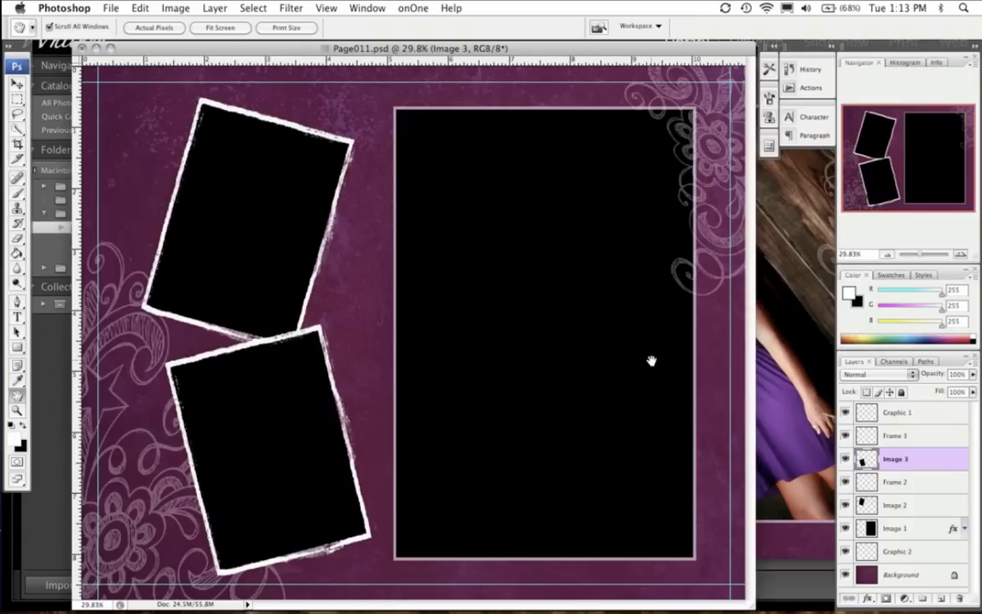
pyautogui.click(970, 49)
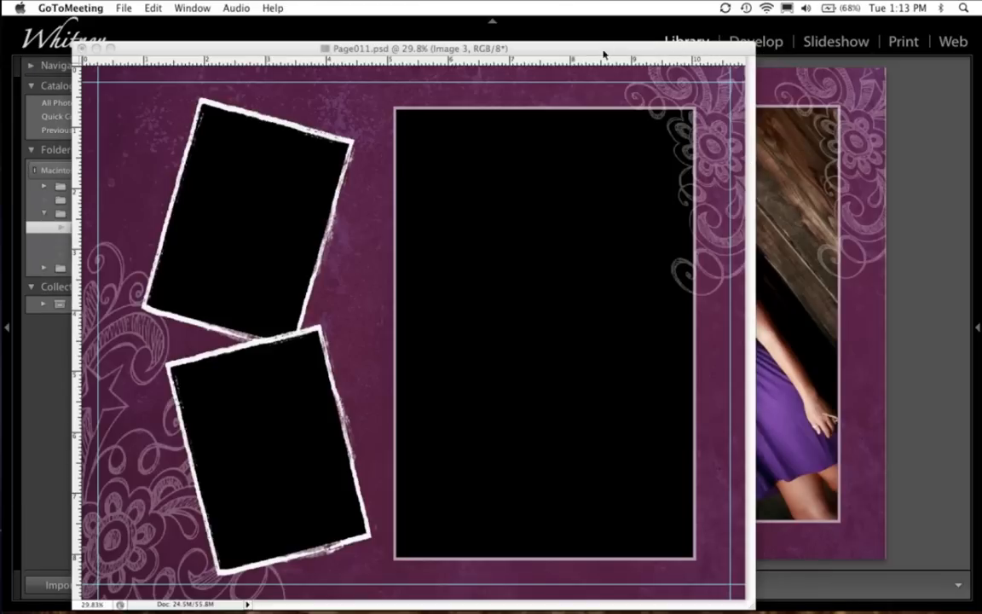
pyautogui.click(541, 45)
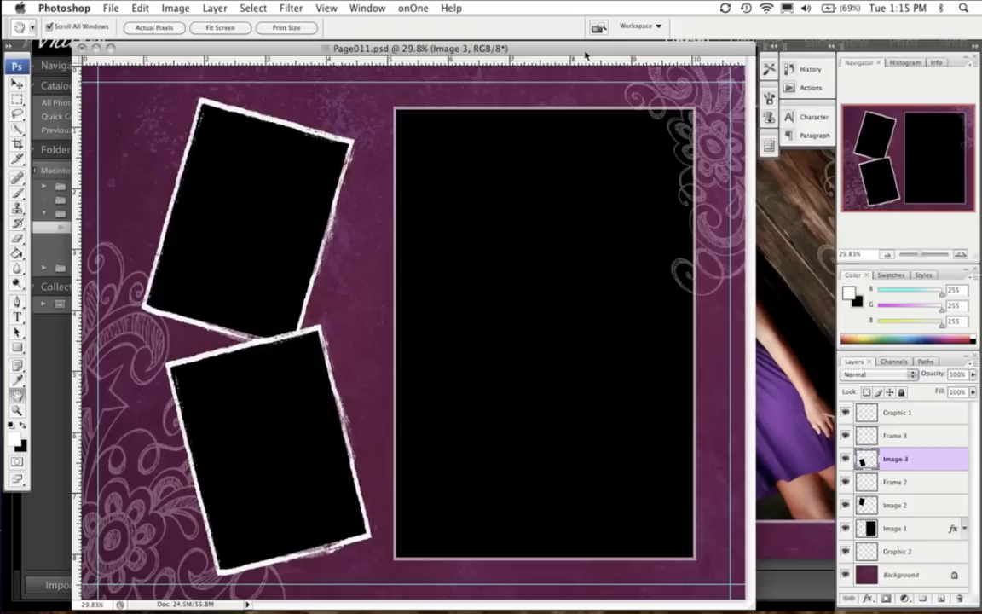
pyautogui.click(16, 397)
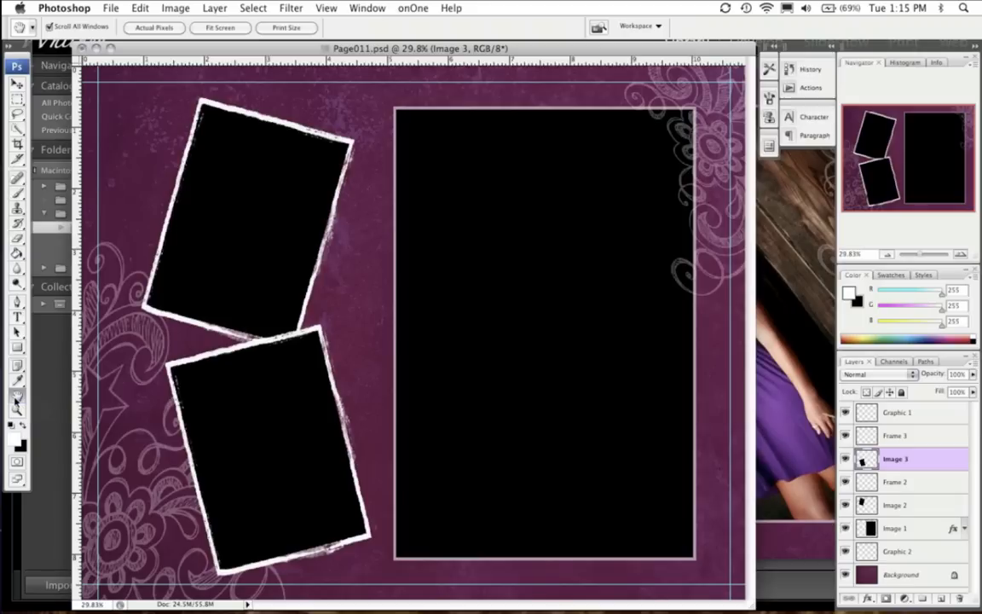
pyautogui.doubleClick(17, 397)
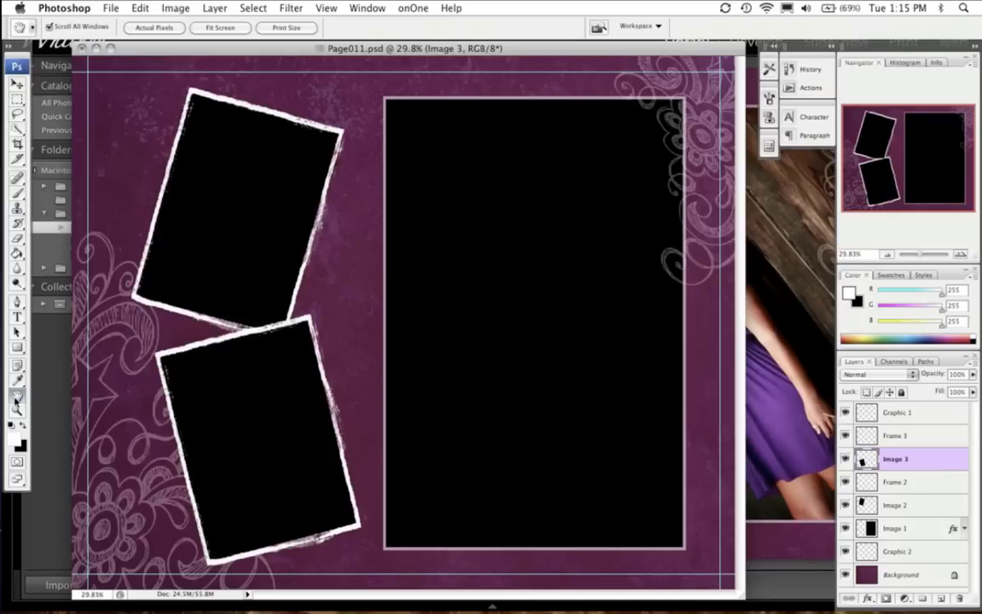
# Hide and reshow the rulers around the Page011.psd page and keep inches as their unit
pyautogui.press('super+r')
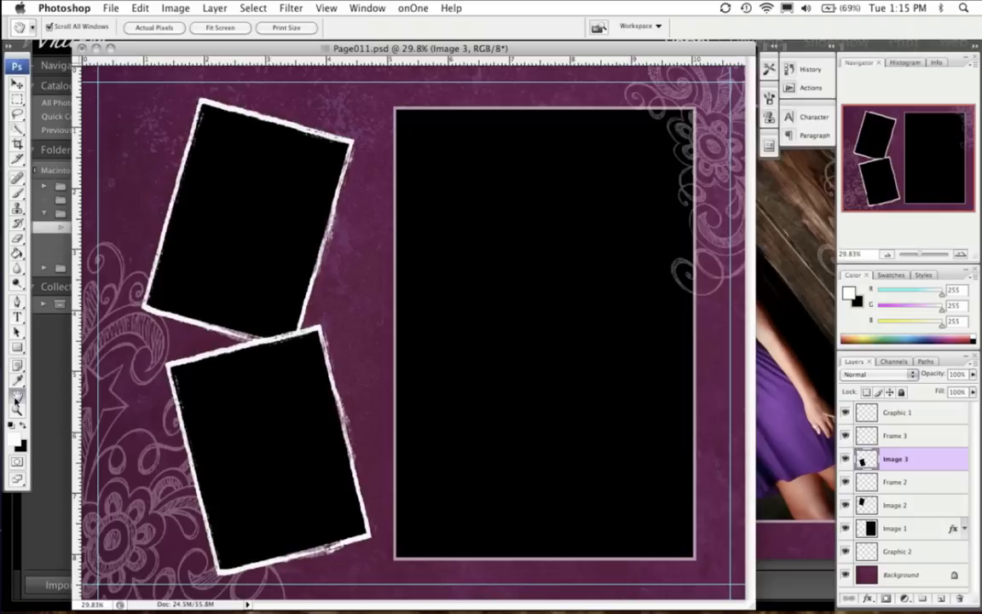
pyautogui.press('super+r')
pyautogui.press('super+r')
pyautogui.rightClick(433, 63)
pyautogui.click(412, 63)
pyautogui.rightClick(412, 64)
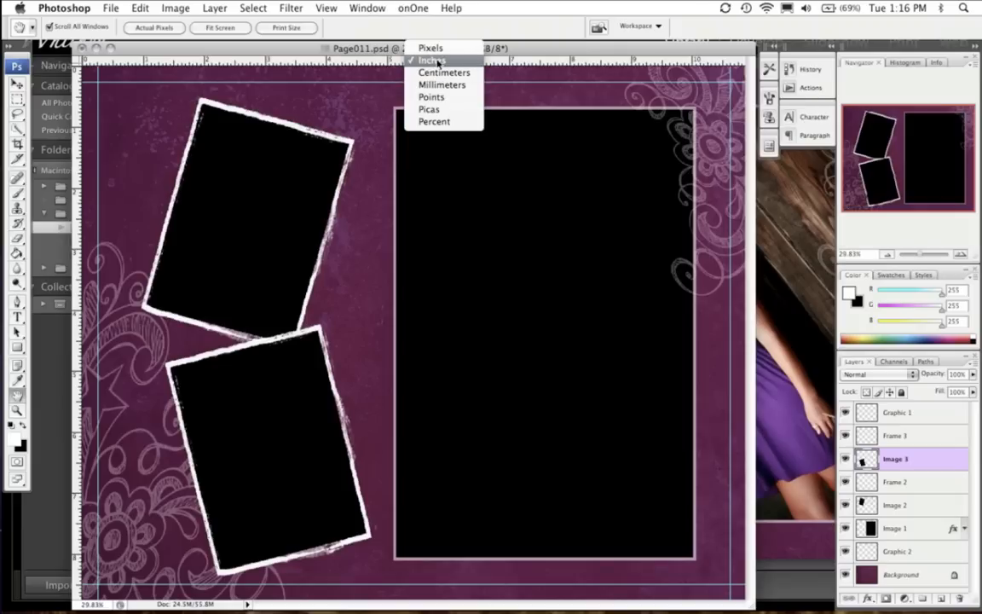
pyautogui.click(438, 61)
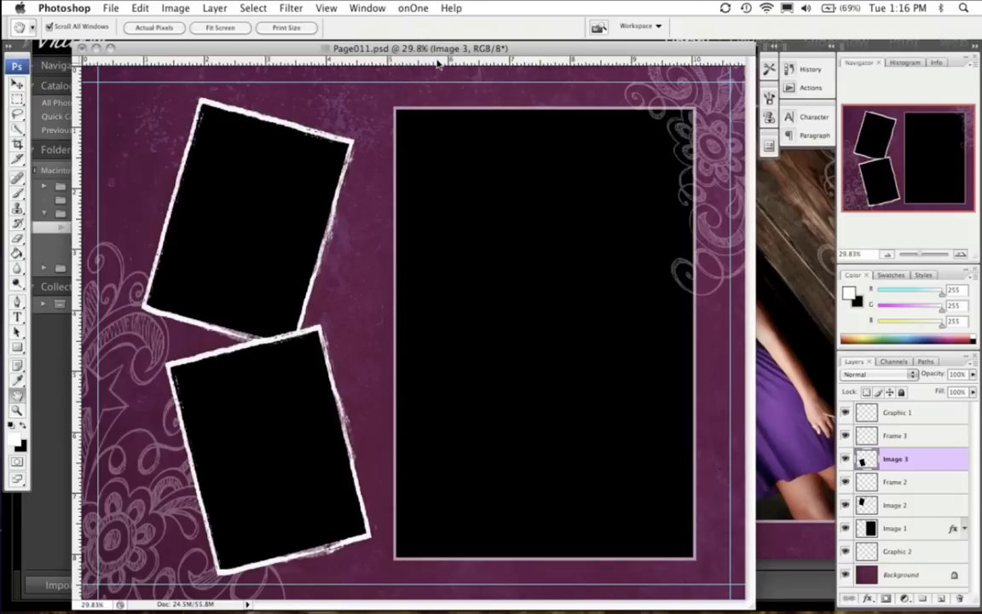
# Shift the page's upper horizontal guide with the Move tool and set it back near the page edge
pyautogui.click(17, 83)
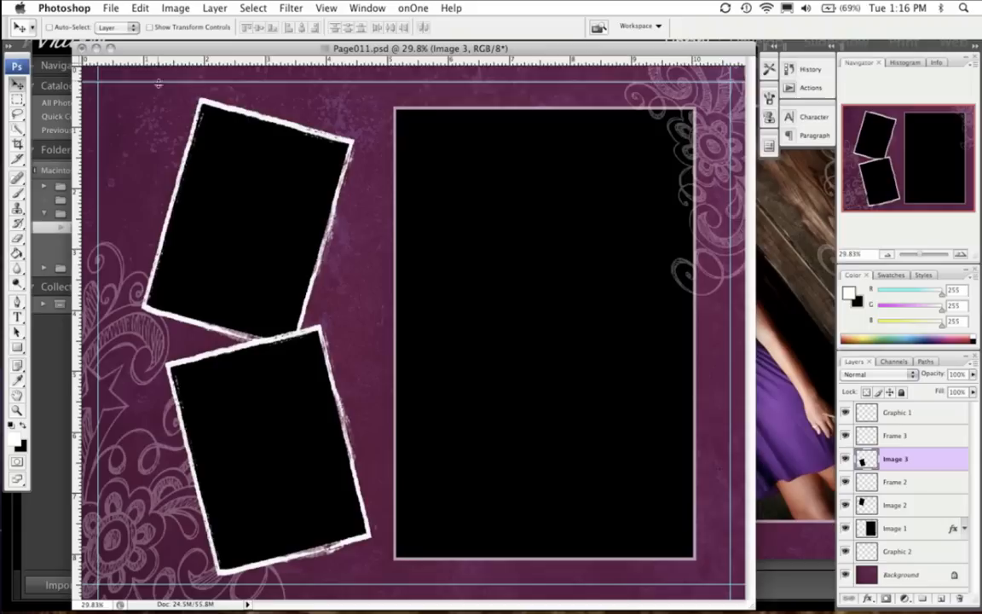
pyautogui.moveTo(173, 181); pyautogui.dragTo(168, 81)
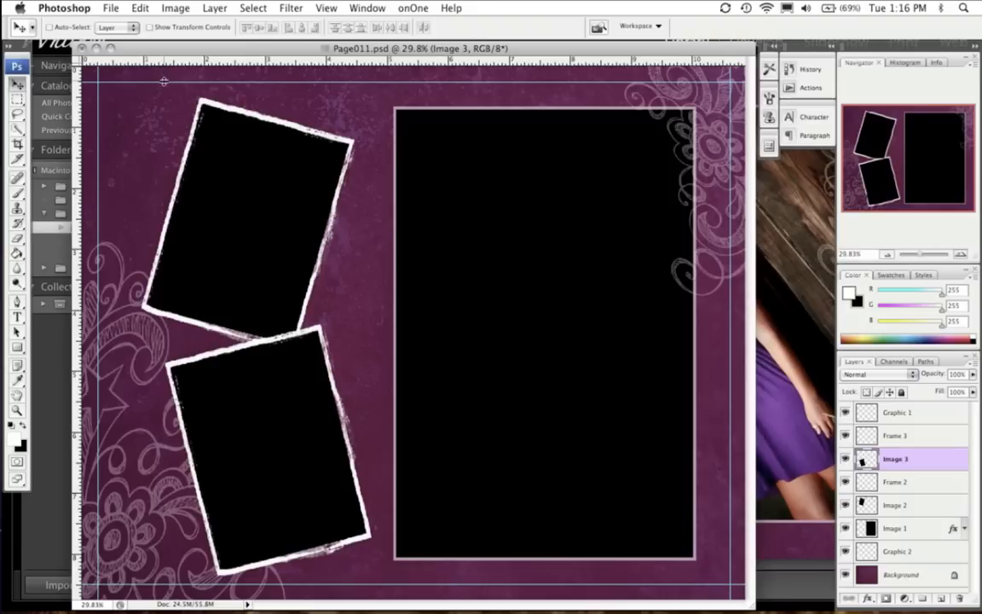
pyautogui.moveTo(163, 82)
pyautogui.mouseDown()
pyautogui.moveTo(168, 95)
pyautogui.moveTo(166, 85)
pyautogui.mouseUp()
# Check the page's pixel dimensions, document size and resolution in the Image Size dialog, and close it without changes
pyautogui.click(175, 8)
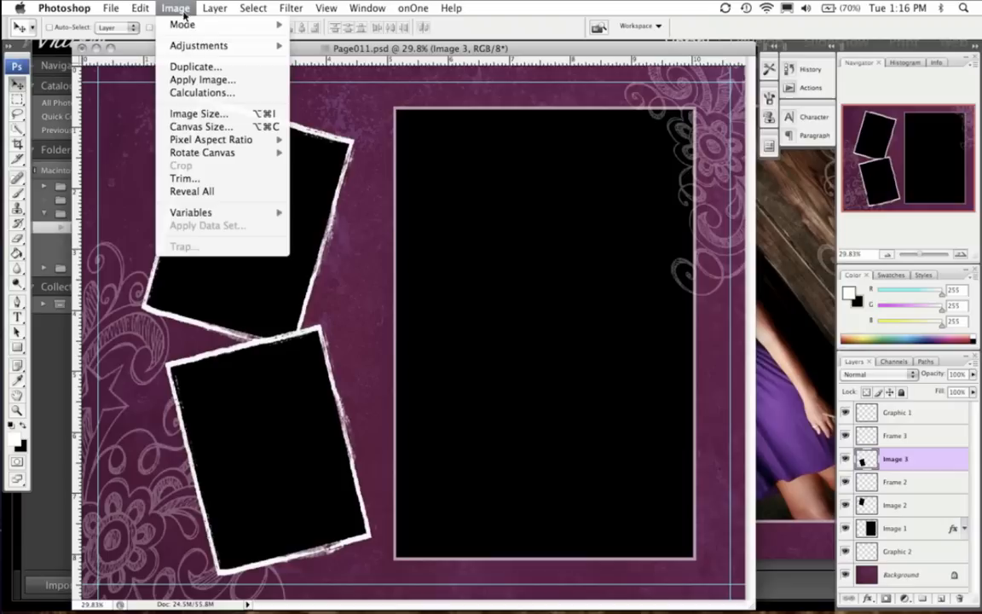
pyautogui.click(219, 116)
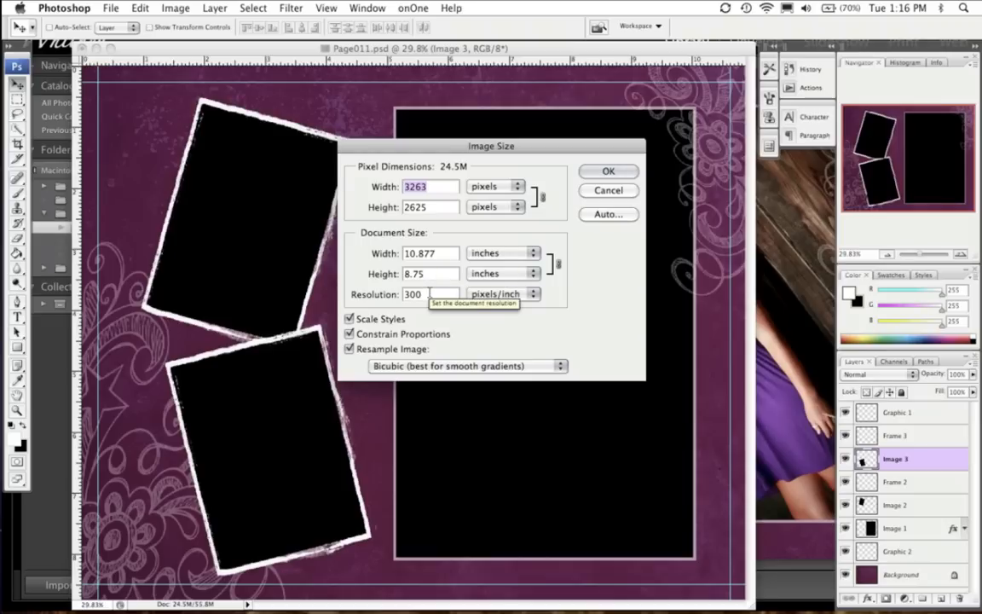
pyautogui.click(608, 191)
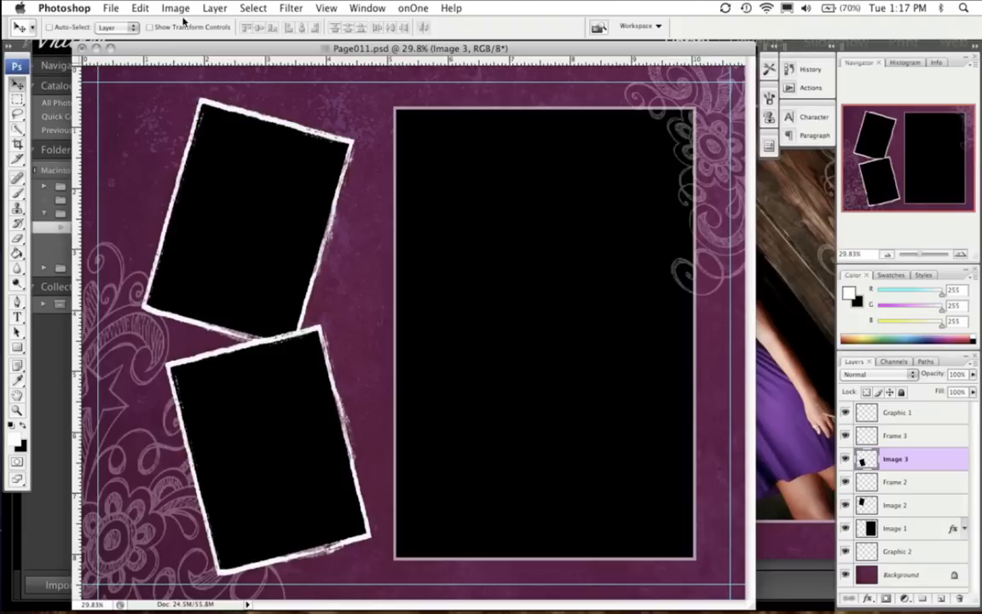
# Examine the Convert to Profile settings with sRGB IEC61966-2.1 as destination, cancel the conversion and return to the Move tool
pyautogui.click(138, 9)
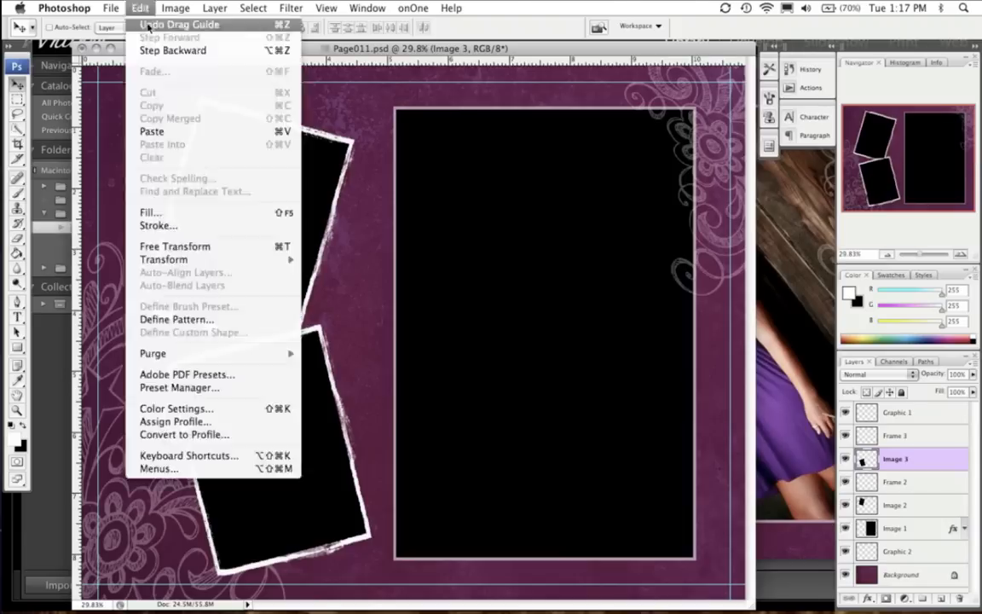
pyautogui.click(197, 434)
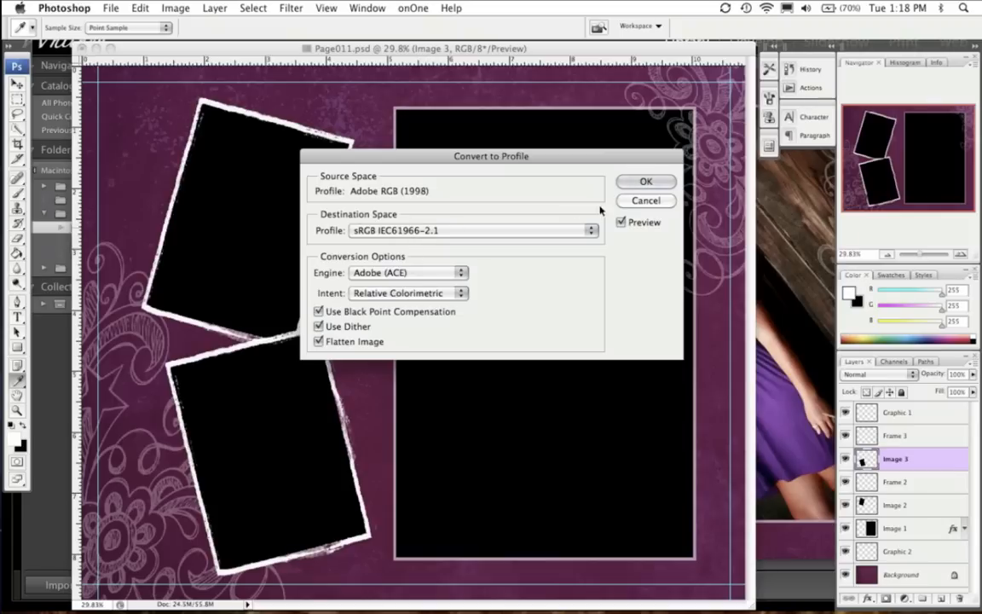
pyautogui.click(646, 201)
pyautogui.press('v')
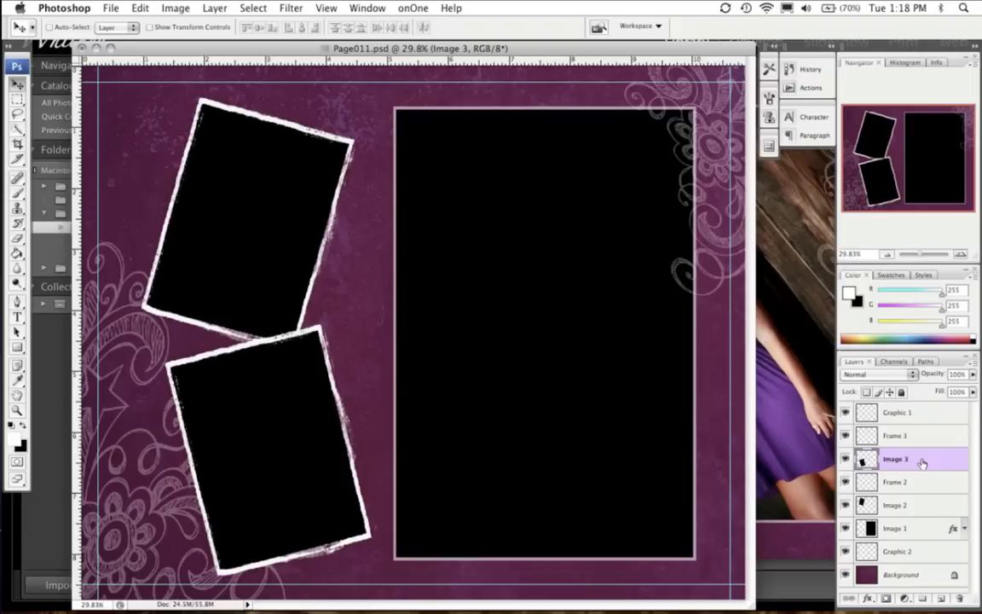
# Switch to Lightroom and show the senior's Images folder as a thumbnail grid sorted by Rating
pyautogui.click(782, 415)
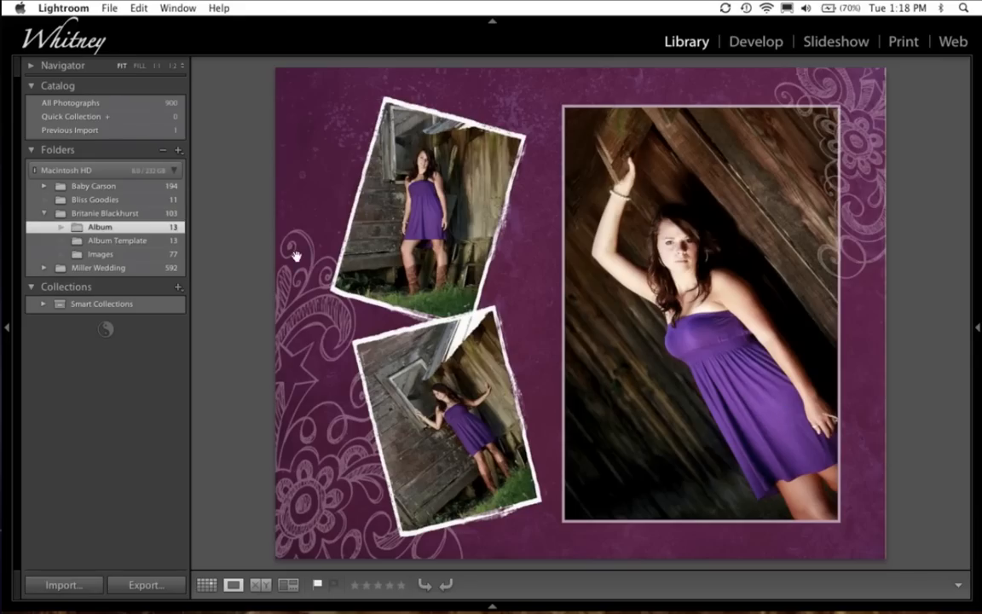
pyautogui.click(94, 254)
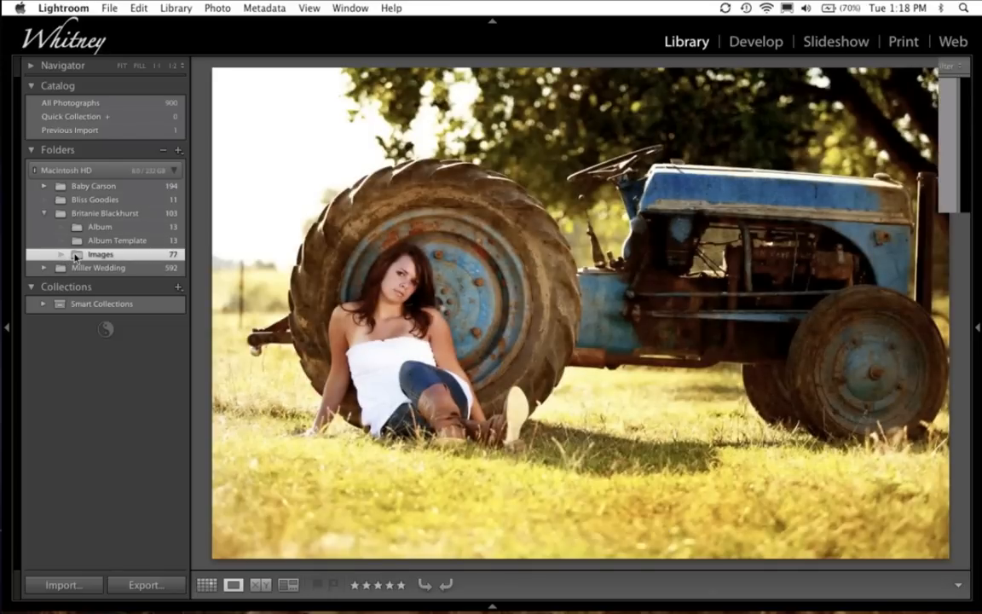
pyautogui.press('g')
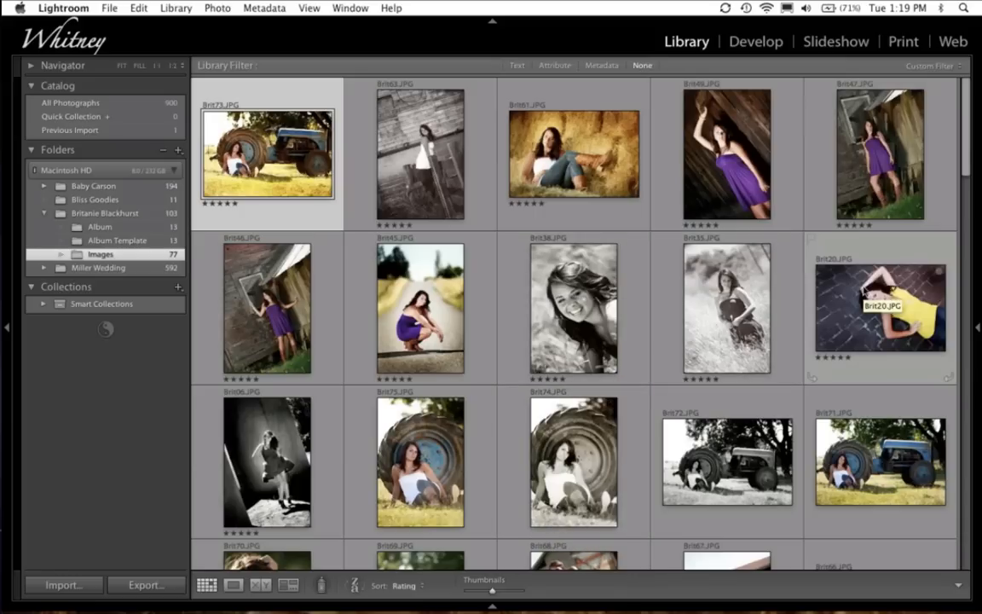
pyautogui.click(418, 587)
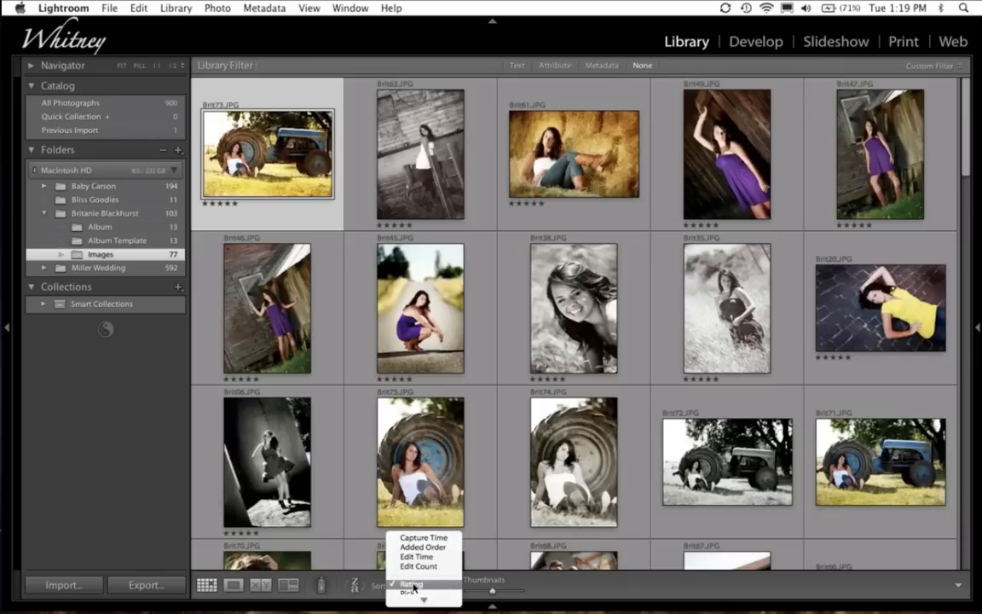
pyautogui.click(412, 585)
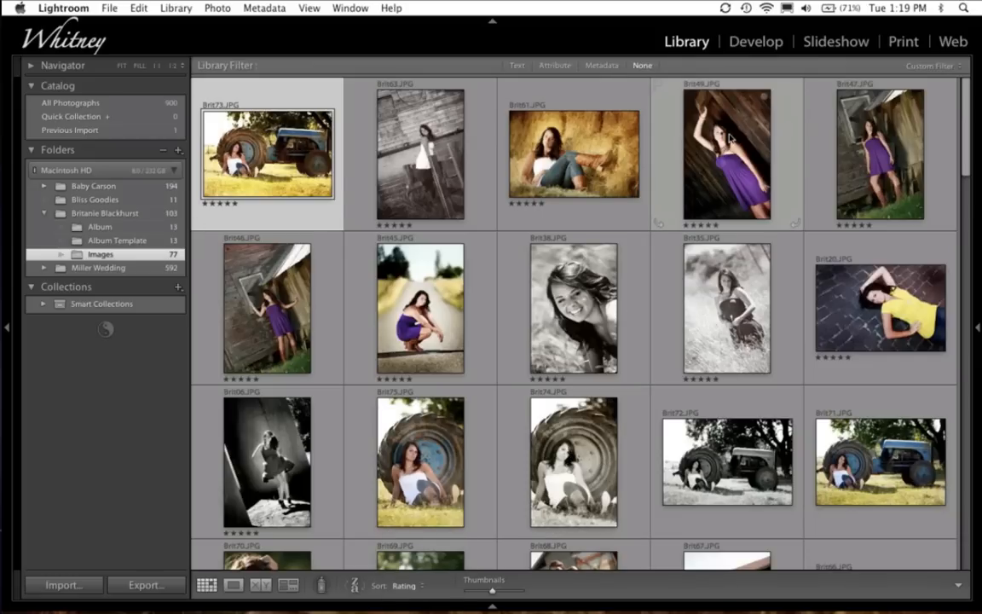
# Open the originals of Brit49.JPG, Brit47.JPG and Brit46.JPG together for editing in Photoshop CS3
pyautogui.click(709, 119)
pyautogui.keyDown('super'); pyautogui.click(869, 136); pyautogui.keyUp('super')
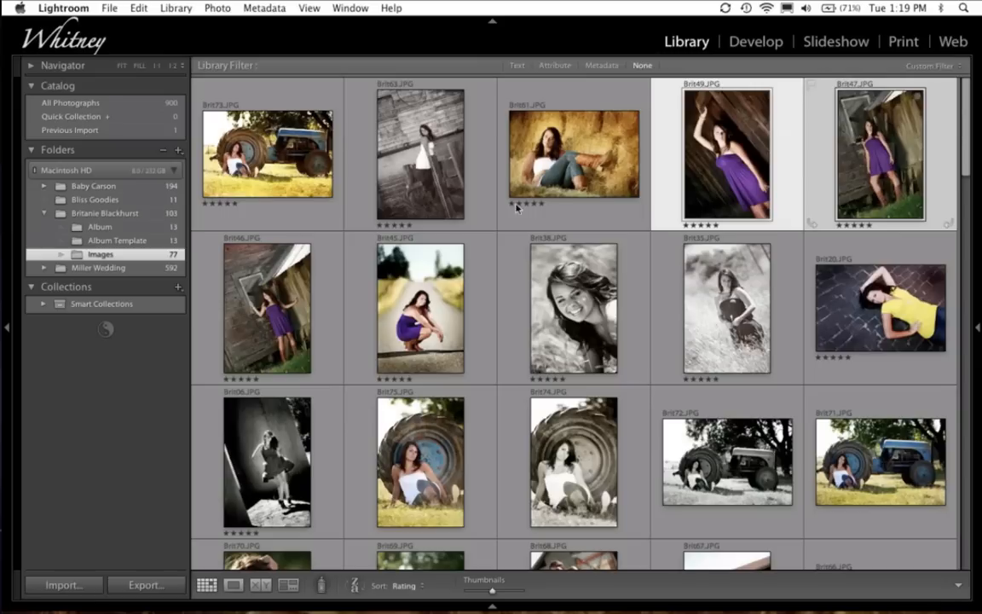
pyautogui.keyDown('super'); pyautogui.click(308, 306); pyautogui.keyUp('super')
pyautogui.press('super+e')
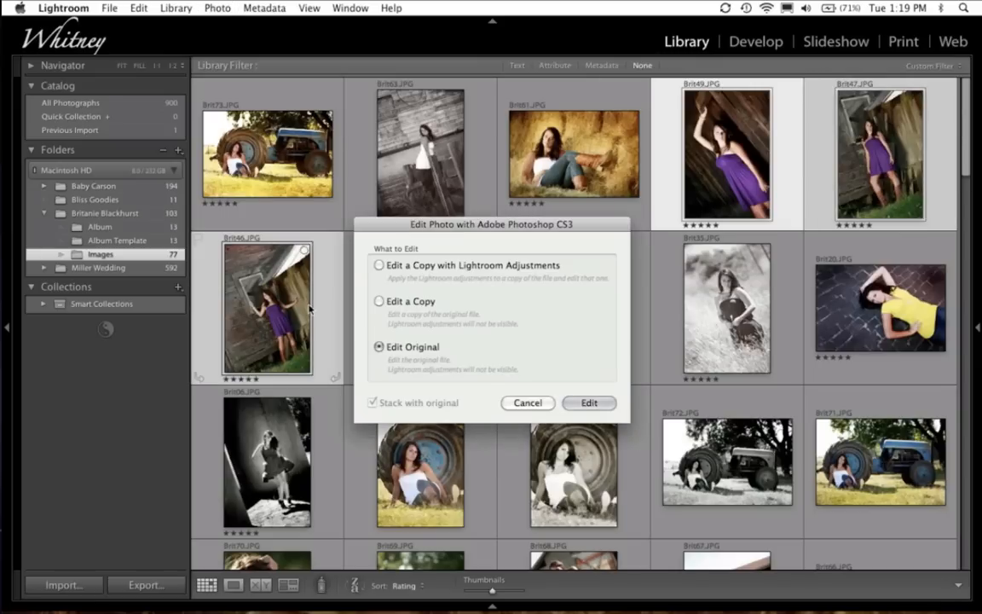
pyautogui.press('Return')
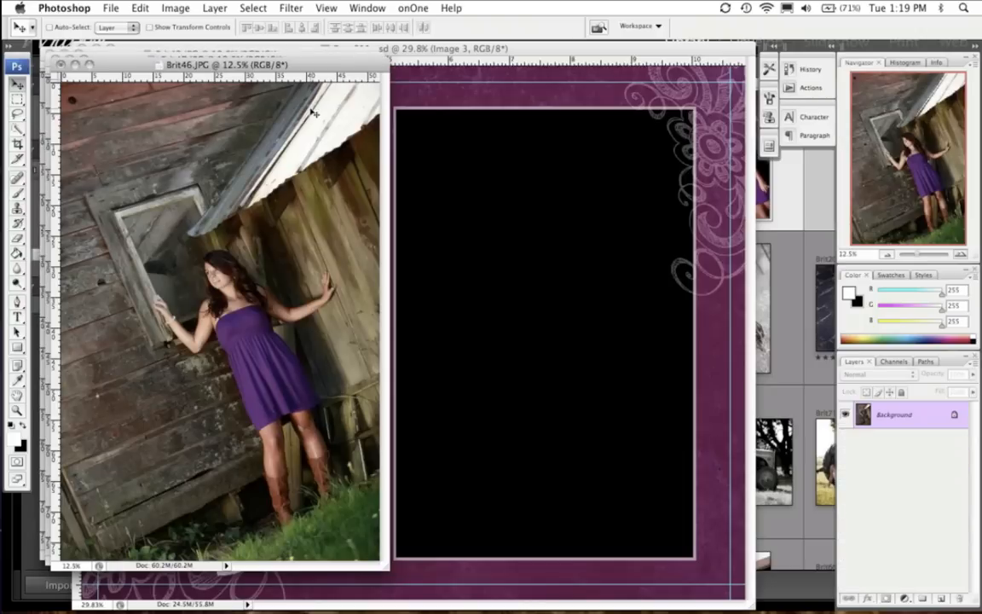
# Arrange the photo windows and Page011.psd so the page's large opening lies beside Brit49.JPG
pyautogui.moveTo(323, 72); pyautogui.dragTo(615, 81)
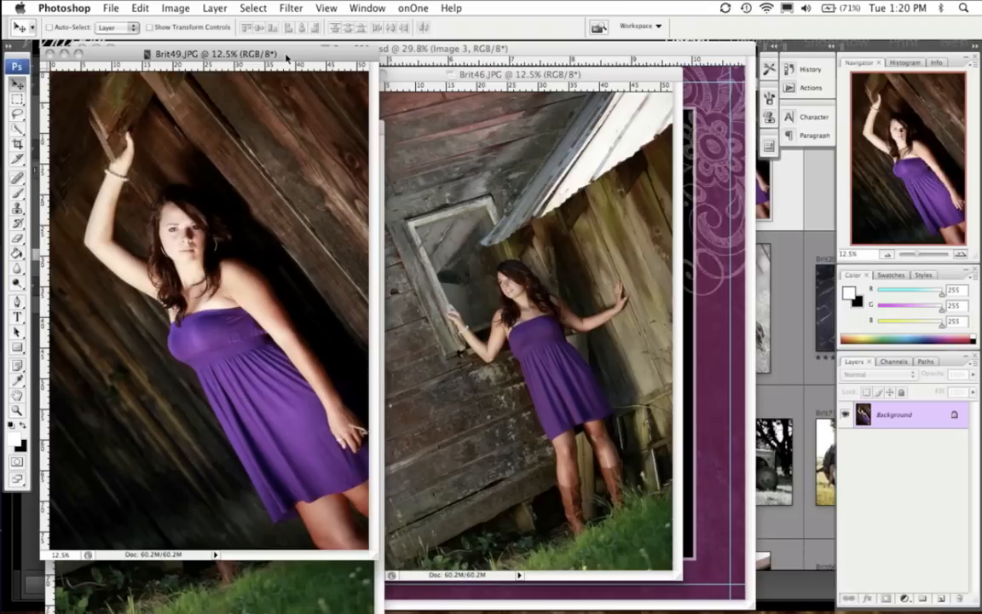
pyautogui.click(692, 51)
pyautogui.moveTo(622, 47); pyautogui.dragTo(656, 50)
pyautogui.click(68, 136)
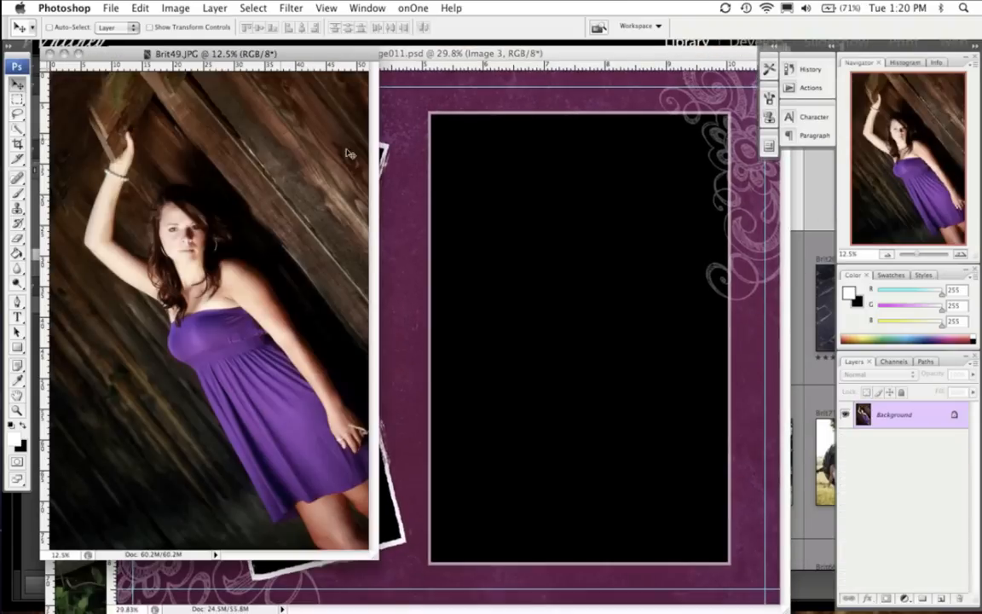
pyautogui.click(461, 58)
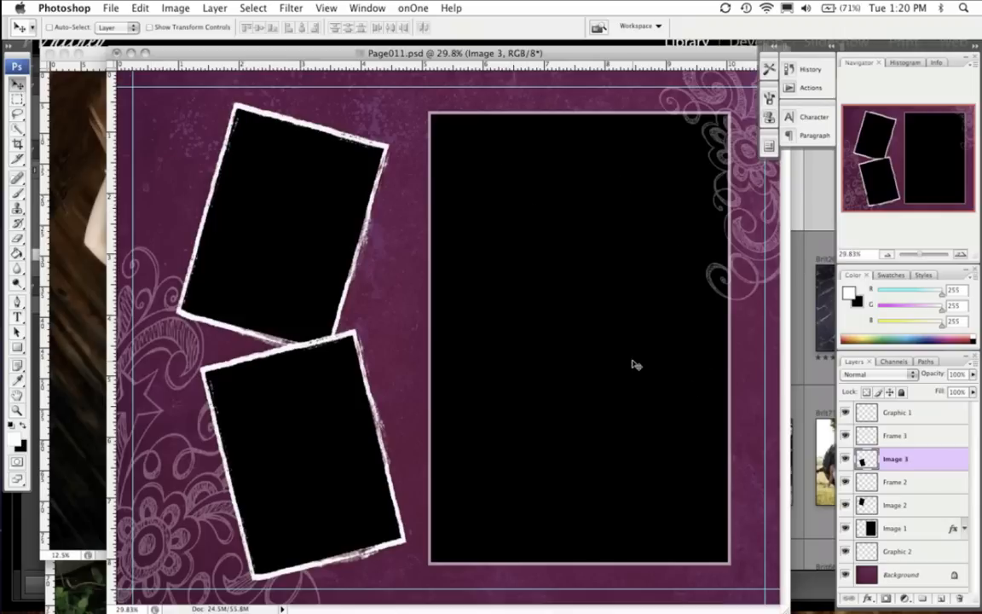
# Copy the Brit49.JPG photo into Page011.psd as a new layer and shift it down to expose its upper edge
pyautogui.click(74, 250)
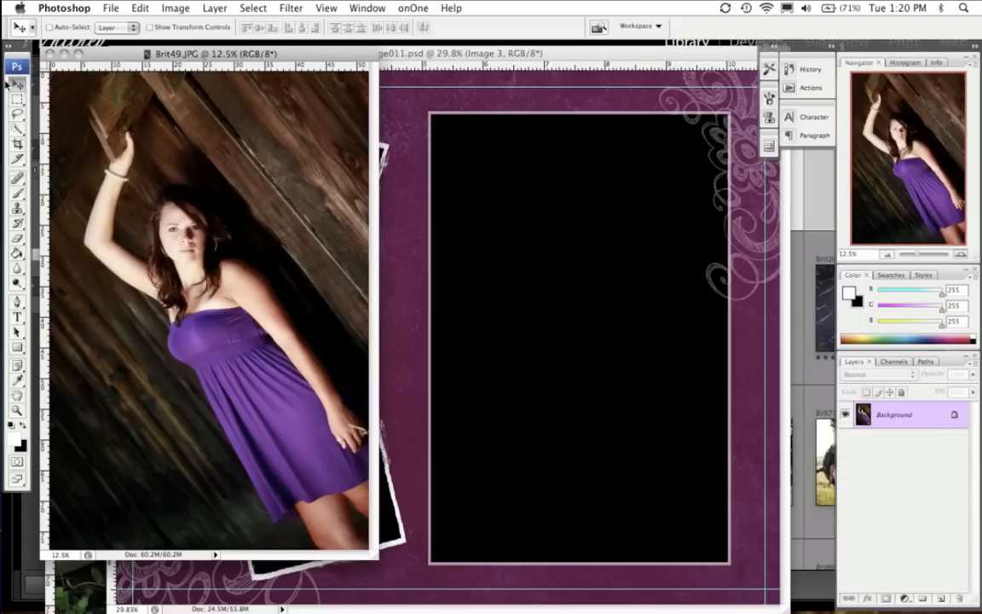
pyautogui.moveTo(185, 262); pyautogui.dragTo(465, 310)
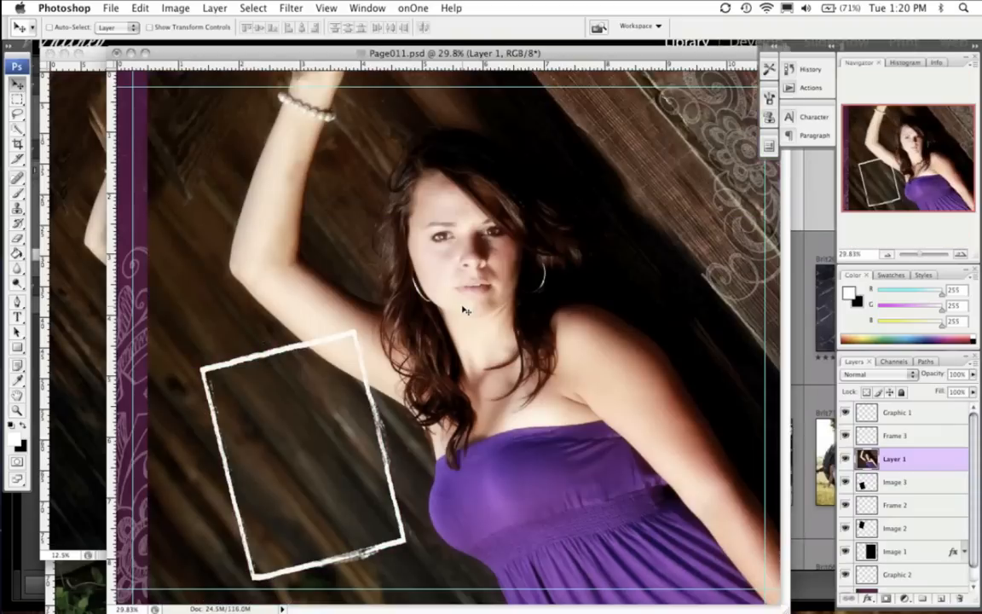
pyautogui.moveTo(510, 168); pyautogui.dragTo(439, 411)
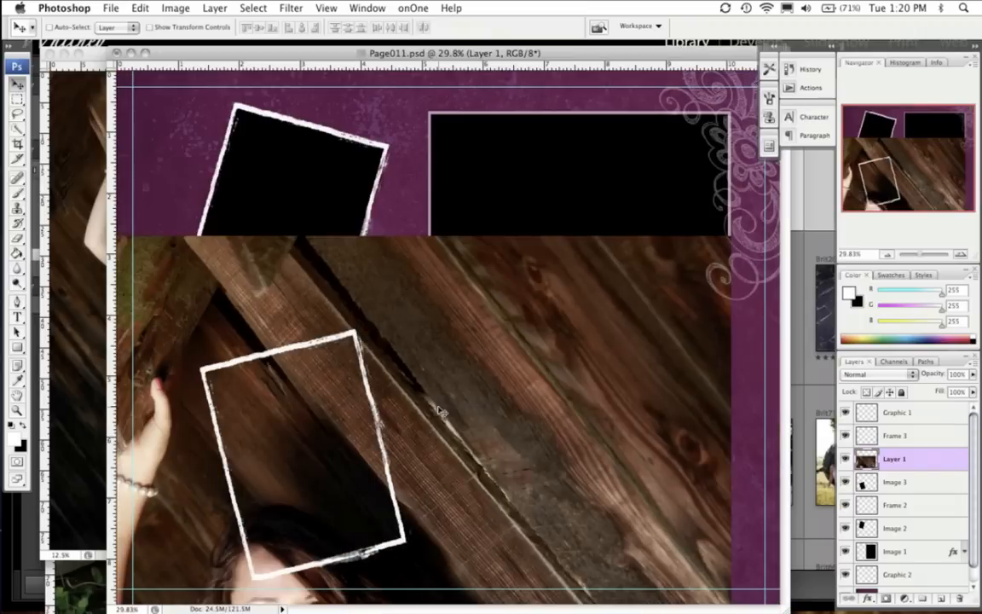
# Scale the Brit49 photo down with Free Transform and place it over the page's large rectangular Image 1 opening
pyautogui.press('super+t')
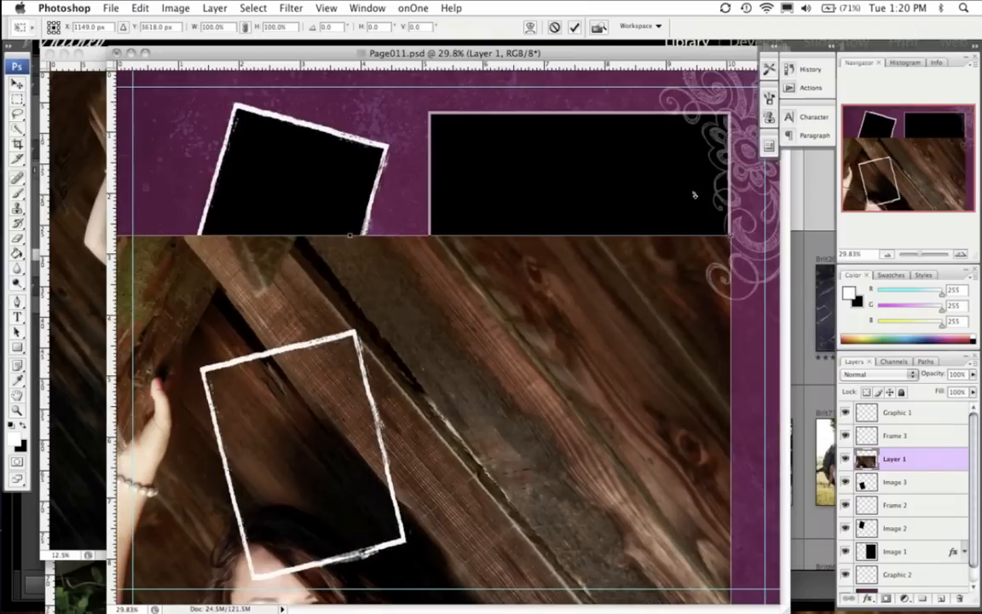
pyautogui.moveTo(731, 233); pyautogui.dragTo(406, 481)
pyautogui.moveTo(379, 581); pyautogui.dragTo(597, 201)
pyautogui.moveTo(732, 186); pyautogui.dragTo(479, 477)
pyautogui.moveTo(457, 513); pyautogui.dragTo(668, 127)
pyautogui.press('Return')
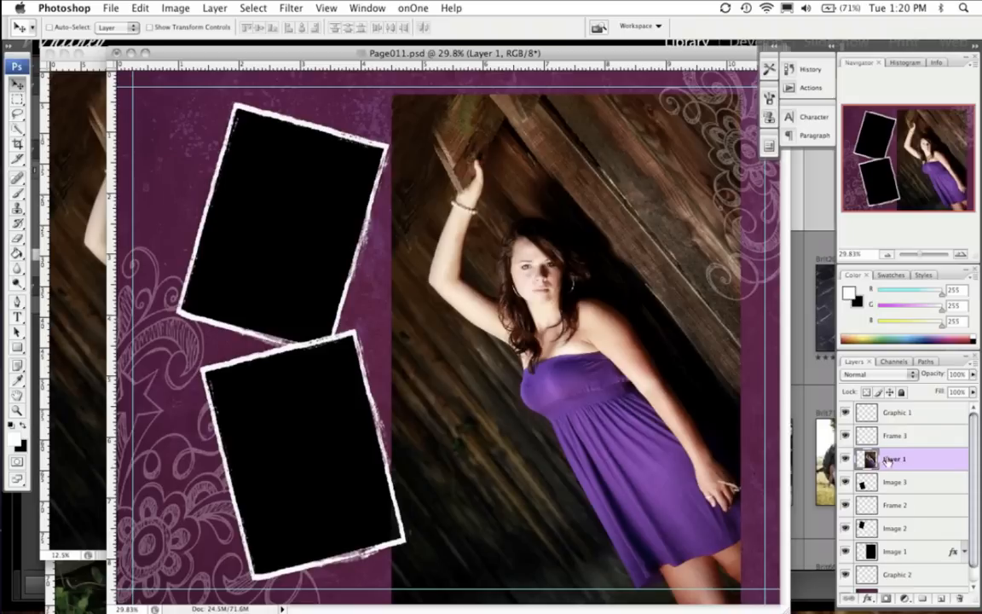
# Move the Brit49 photo layer directly above Image 1 and clip it to Image 1 with a clipping mask
pyautogui.moveTo(888, 462); pyautogui.dragTo(905, 540)
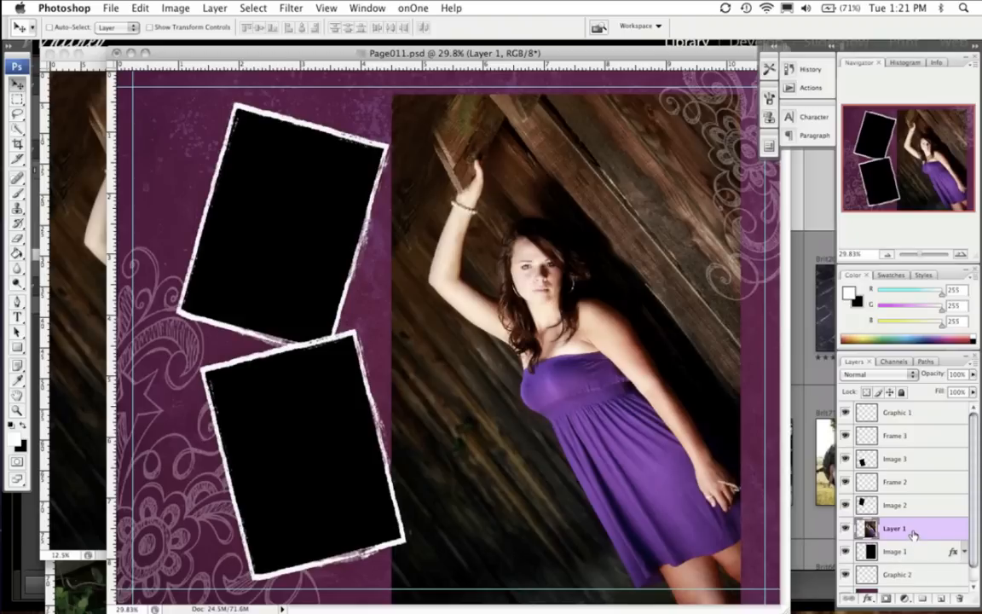
pyautogui.rightClick(916, 531)
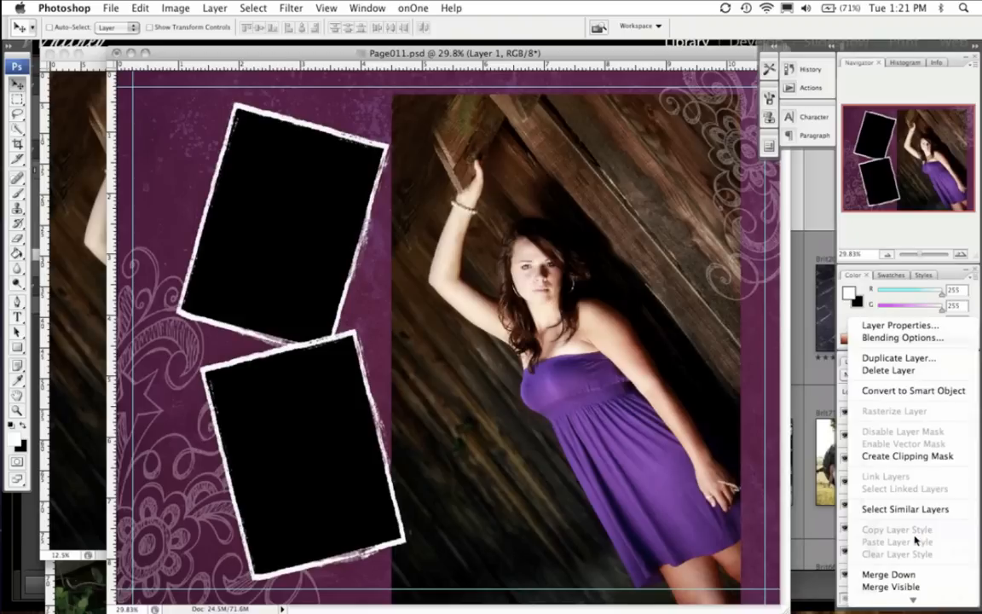
pyautogui.click(682, 247)
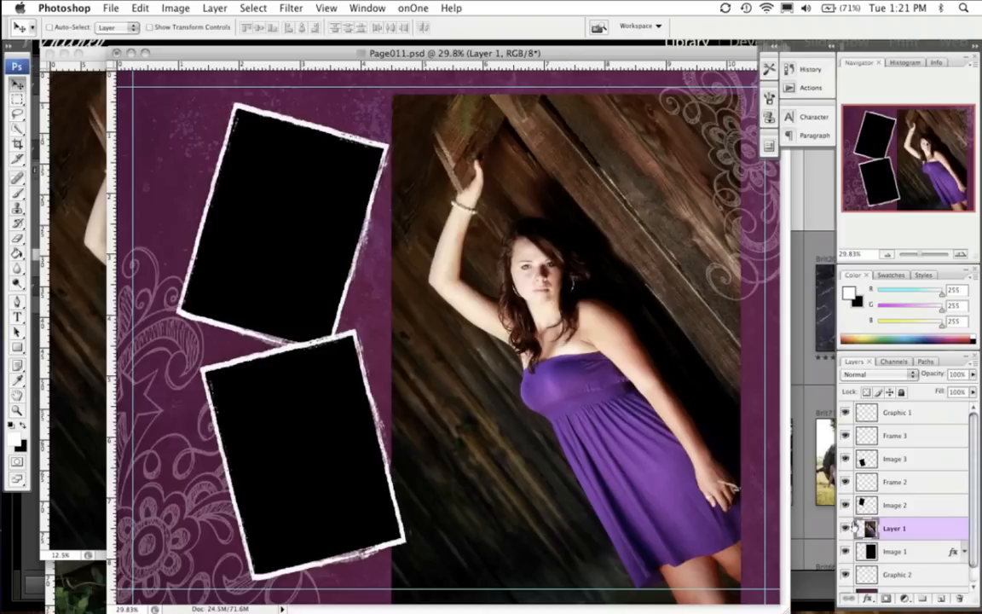
pyautogui.rightClick(908, 535)
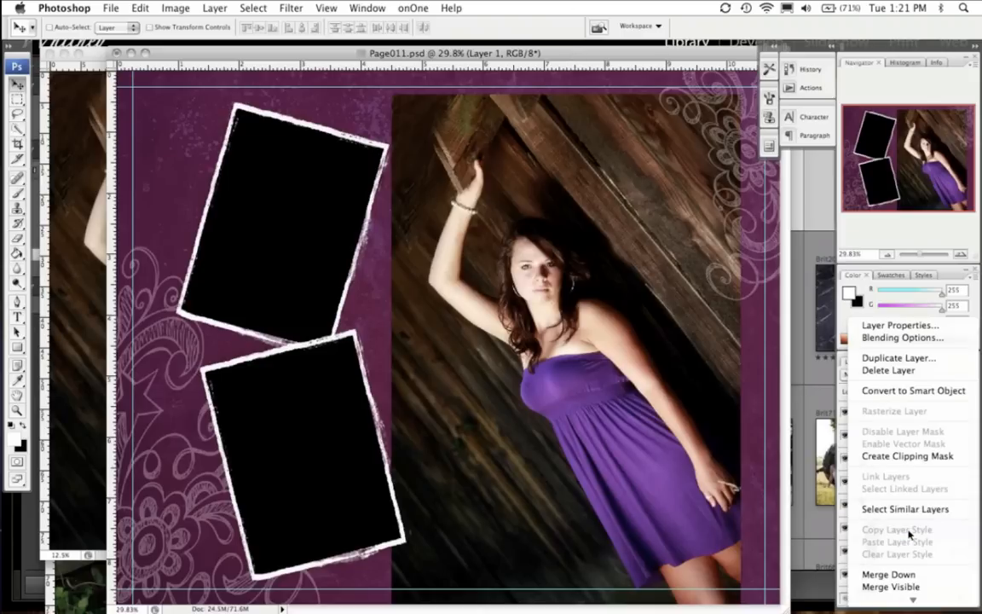
pyautogui.click(908, 456)
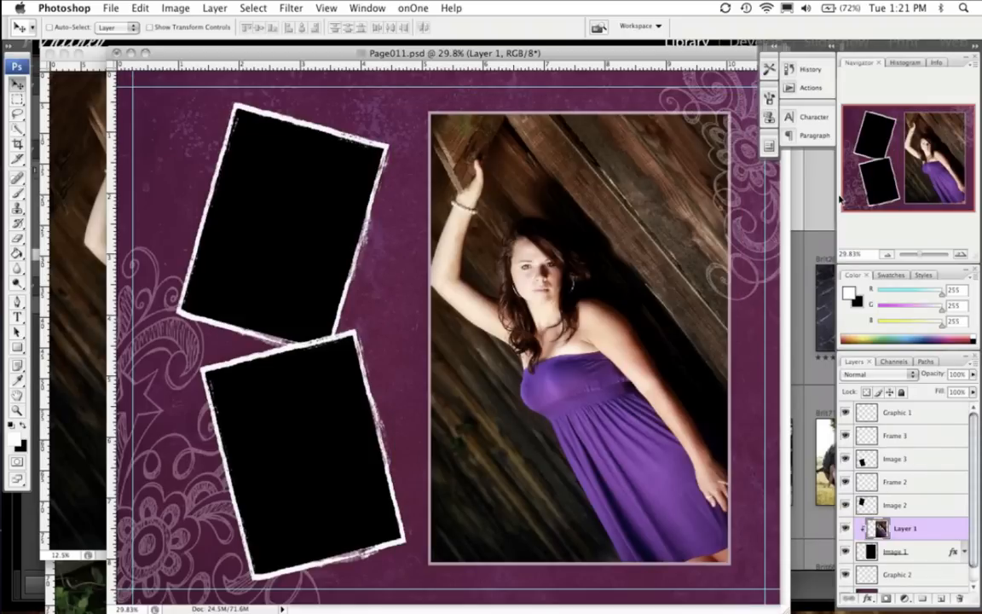
# Undo the Brit49 photo layer's clipping mask and clip the layer to Image 1 again
pyautogui.click(774, 50)
pyautogui.click(774, 49)
pyautogui.click(134, 9)
pyautogui.click(129, 22)
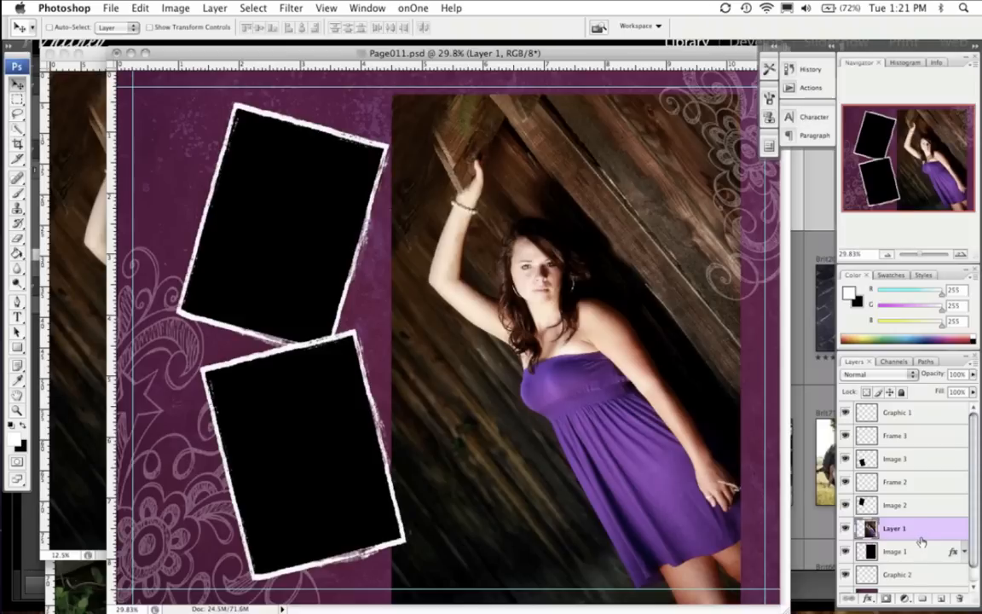
pyautogui.keyDown('alt'); pyautogui.click(929, 538); pyautogui.keyUp('alt')
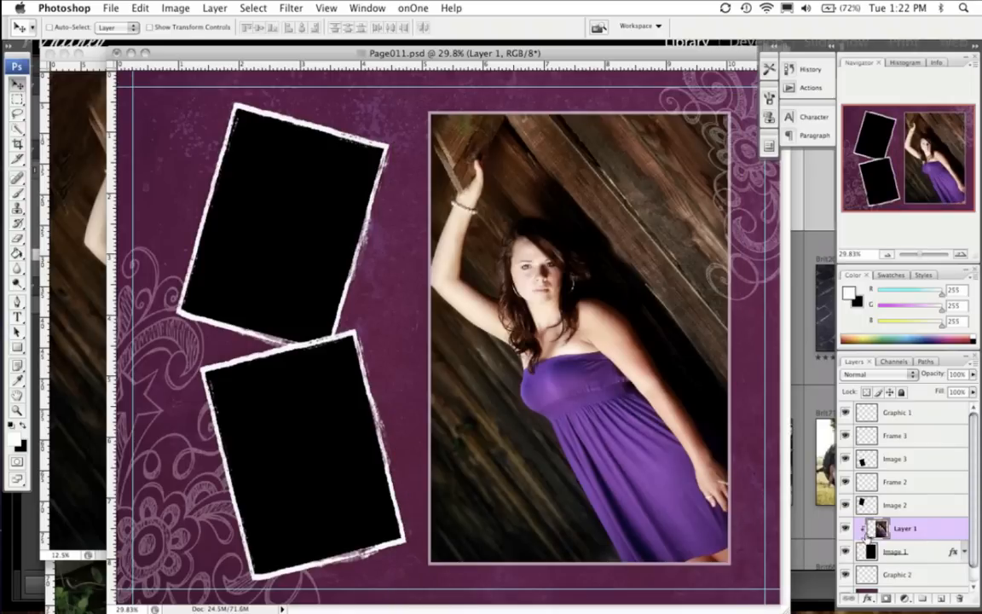
# Scale the clipped Brit49 photo down slightly with Free Transform and adjust its position inside the large opening
pyautogui.press('super+t')
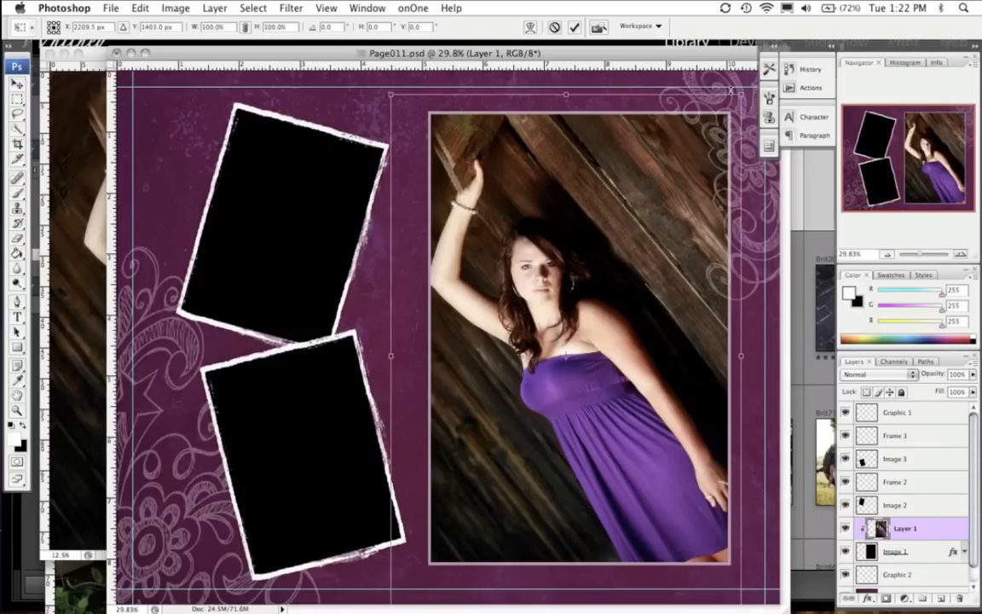
pyautogui.moveTo(741, 95); pyautogui.dragTo(718, 124)
pyautogui.moveTo(655, 191); pyautogui.dragTo(660, 191)
pyautogui.press('Return')
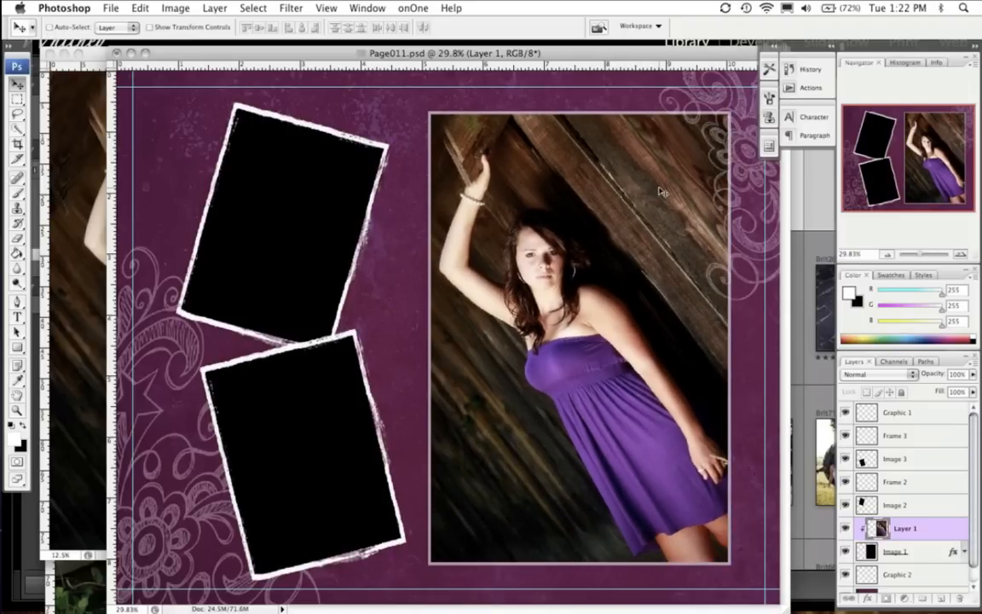
# Close Brit49.JPG, check which opening Image 2 controls by toggling its visibility, and select the Image 2 layer
pyautogui.click(72, 145)
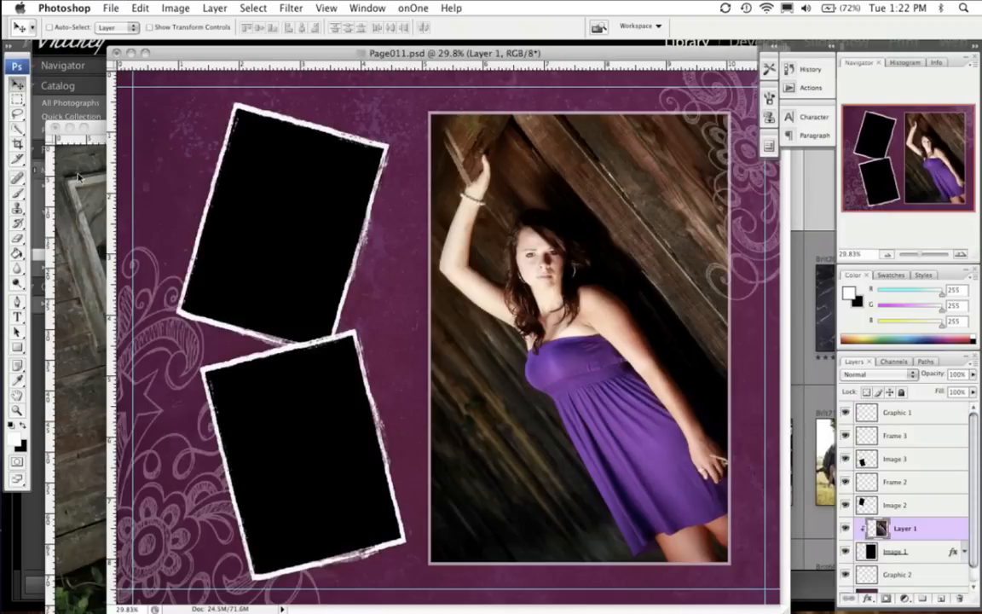
pyautogui.click(844, 506)
pyautogui.click(845, 507)
pyautogui.click(912, 504)
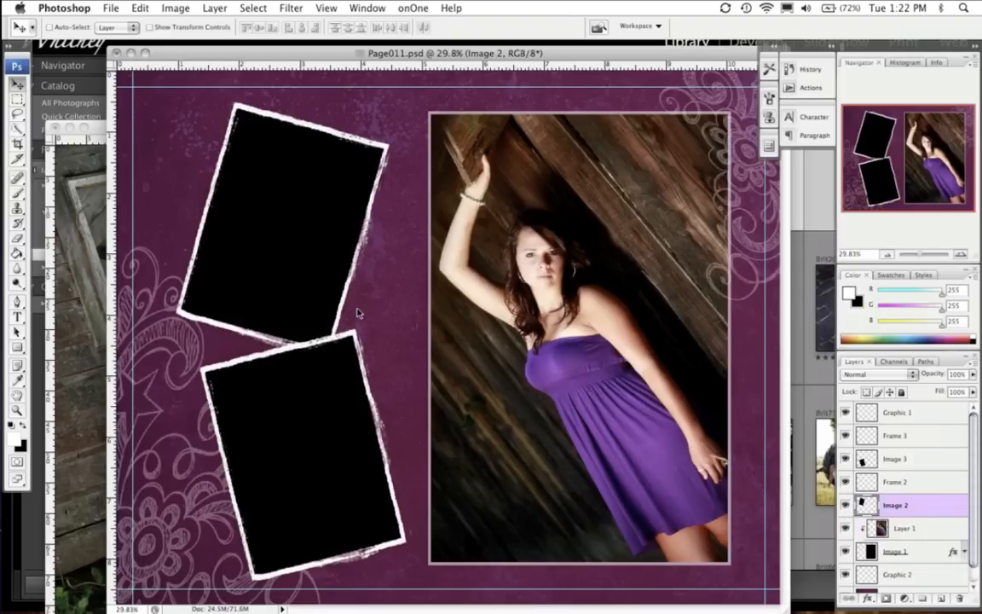
# Copy the Brit47.JPG photo into Page011.psd as a new layer above Image 2 and shift it down to expose its upper edge
pyautogui.click(101, 266)
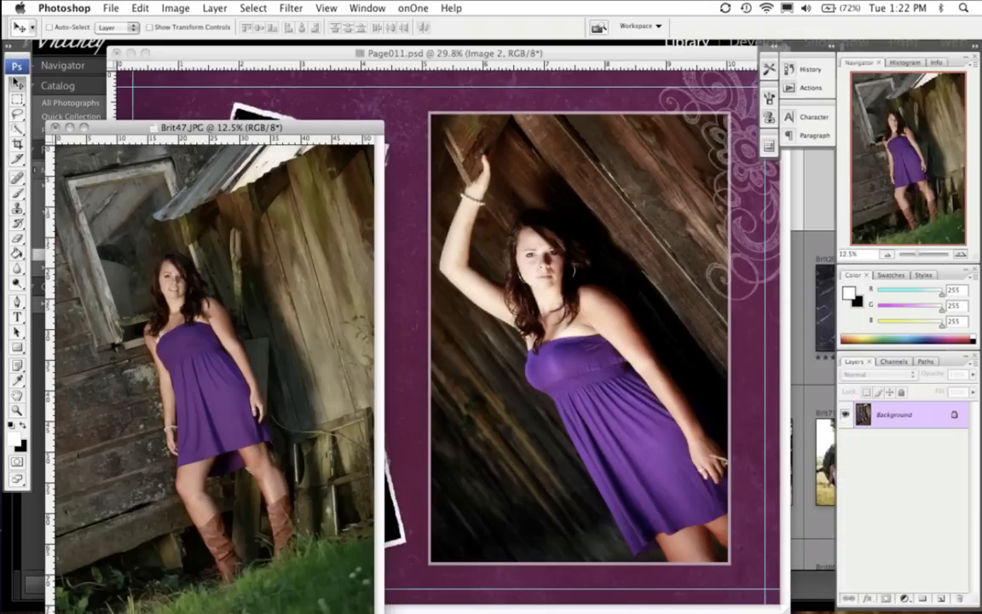
pyautogui.moveTo(243, 238); pyautogui.dragTo(410, 256)
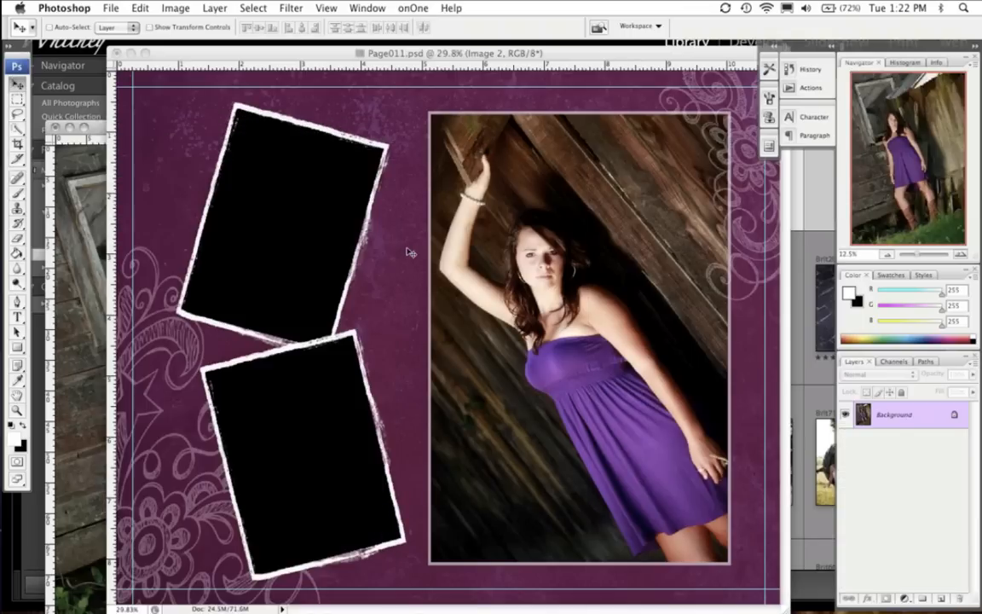
pyautogui.moveTo(503, 221); pyautogui.dragTo(326, 377)
# Scale the Brit47 photo to 29.2% with Free Transform and place it over the page's upper tilted opening
pyautogui.press('super+t')
pyautogui.moveTo(671, 189); pyautogui.dragTo(443, 514)
pyautogui.moveTo(433, 222); pyautogui.dragTo(434, 224)
pyautogui.moveTo(580, 202); pyautogui.dragTo(317, 176)
pyautogui.moveTo(450, 159); pyautogui.dragTo(360, 119)
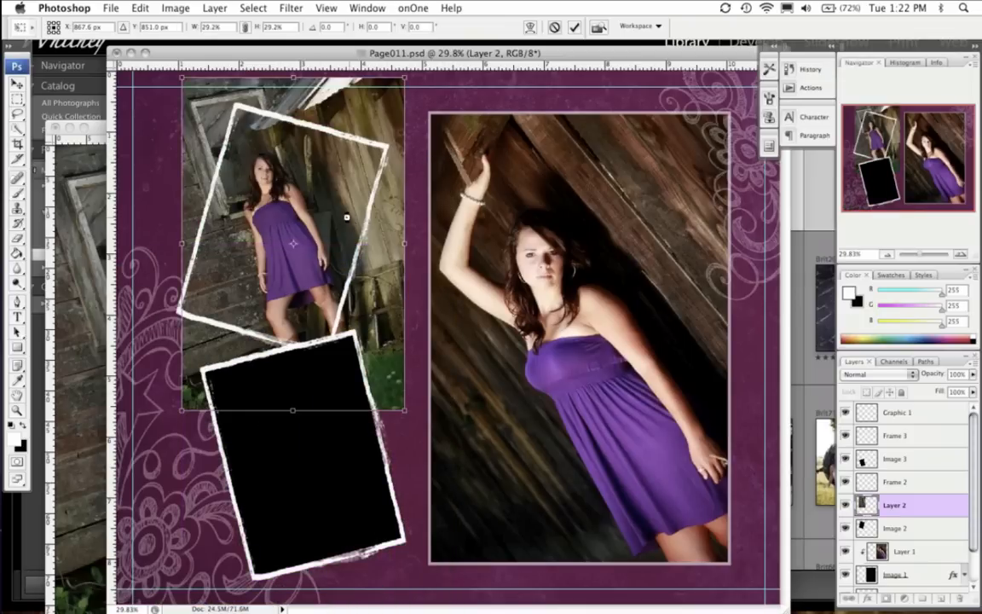
pyautogui.press('Return')
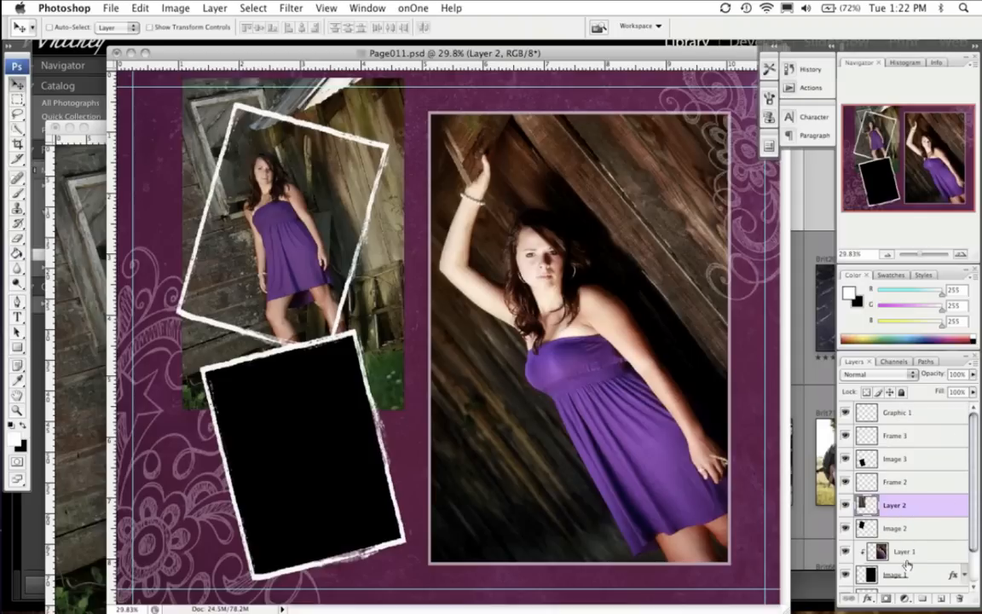
# Clip the Brit47 photo layer to the Image 2 layer beneath it
pyautogui.click(894, 530)
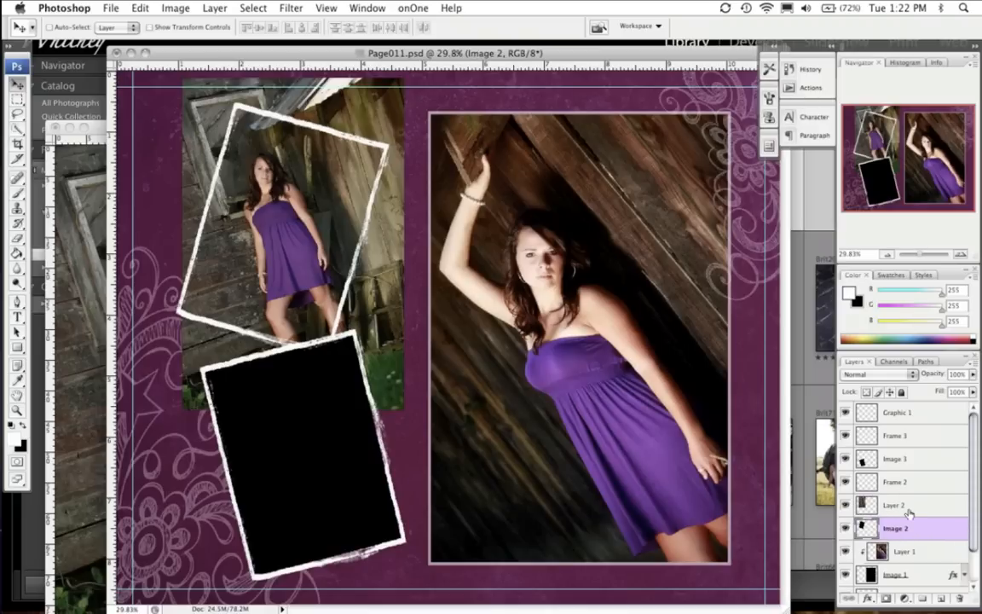
pyautogui.click(909, 510)
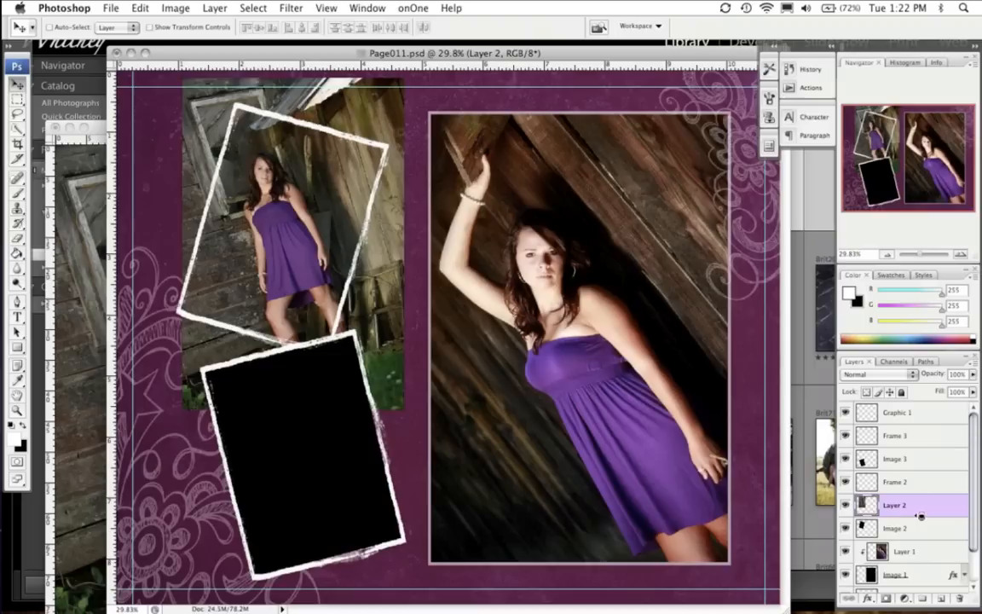
pyautogui.keyDown('alt'); pyautogui.click(921, 515); pyautogui.keyUp('alt')
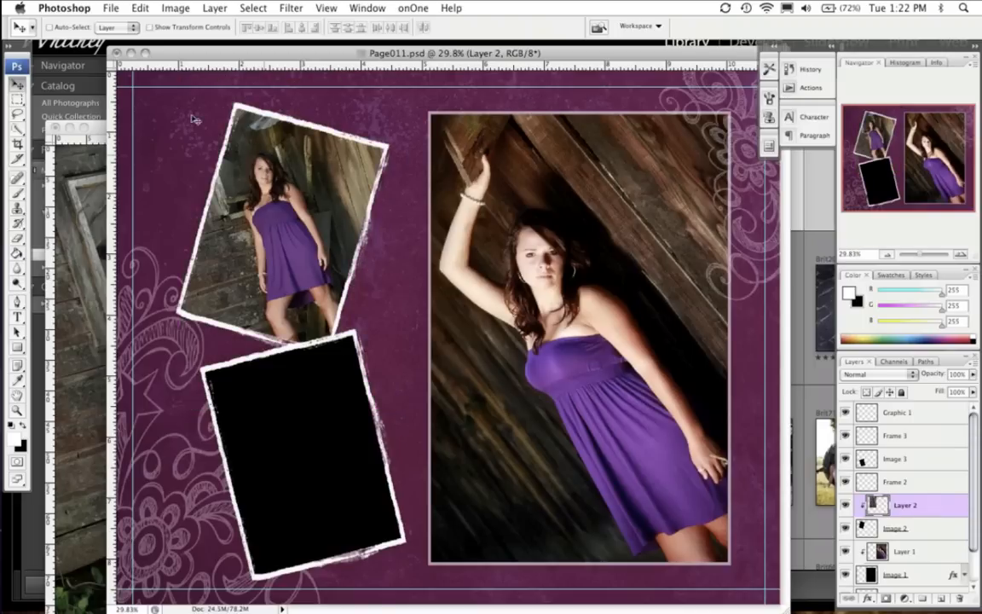
# Rotate the Brit47 photo about 17.3° and scale it to about 80.6% so it fits the upper tilted frame
pyautogui.press('super+t')
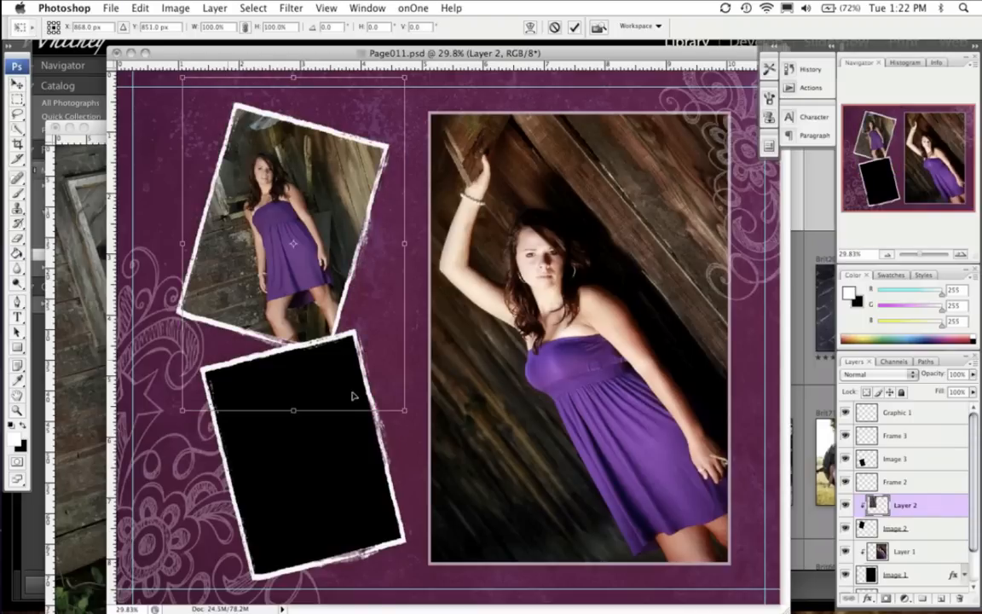
pyautogui.moveTo(399, 406); pyautogui.dragTo(335, 406)
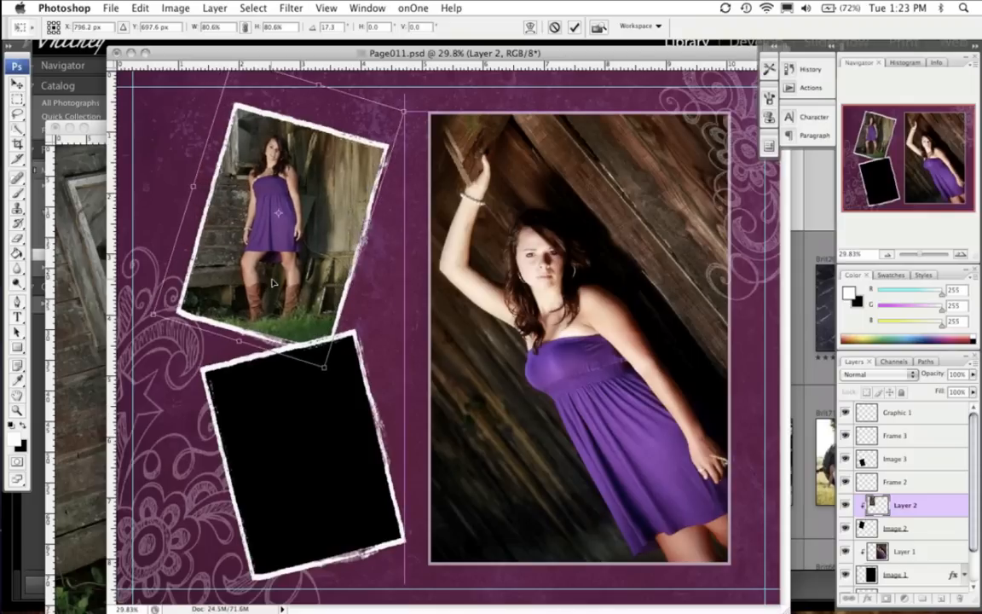
pyautogui.press('Return')
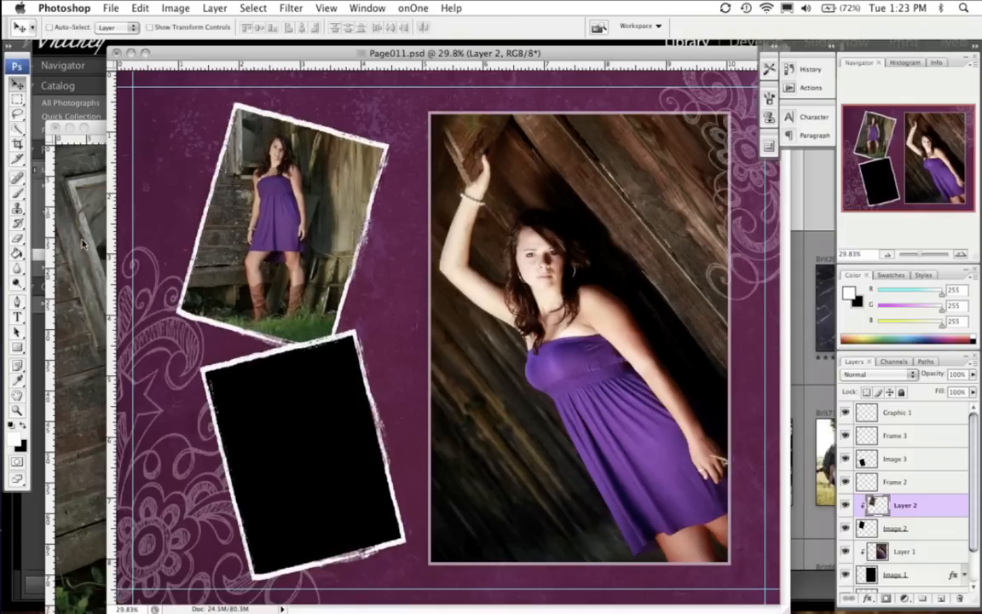
# Close Brit47.JPG and copy the Brit46.JPG photo into Page011.psd as a new layer, moving the page window aside and back
pyautogui.click(75, 219)
pyautogui.press('super+w')
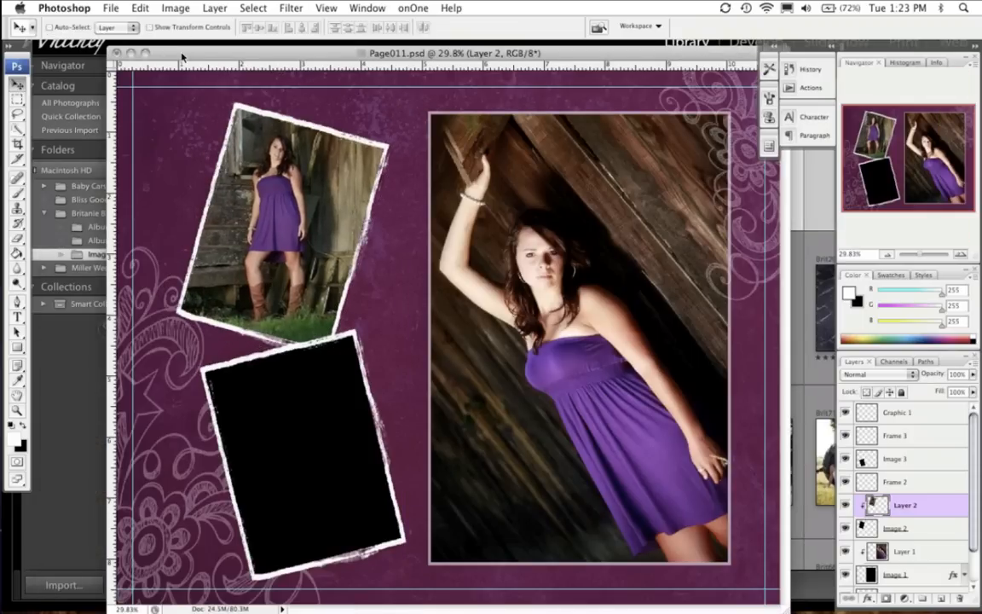
pyautogui.moveTo(182, 58); pyautogui.dragTo(183, 275)
pyautogui.click(392, 239)
pyautogui.moveTo(395, 331); pyautogui.dragTo(260, 426)
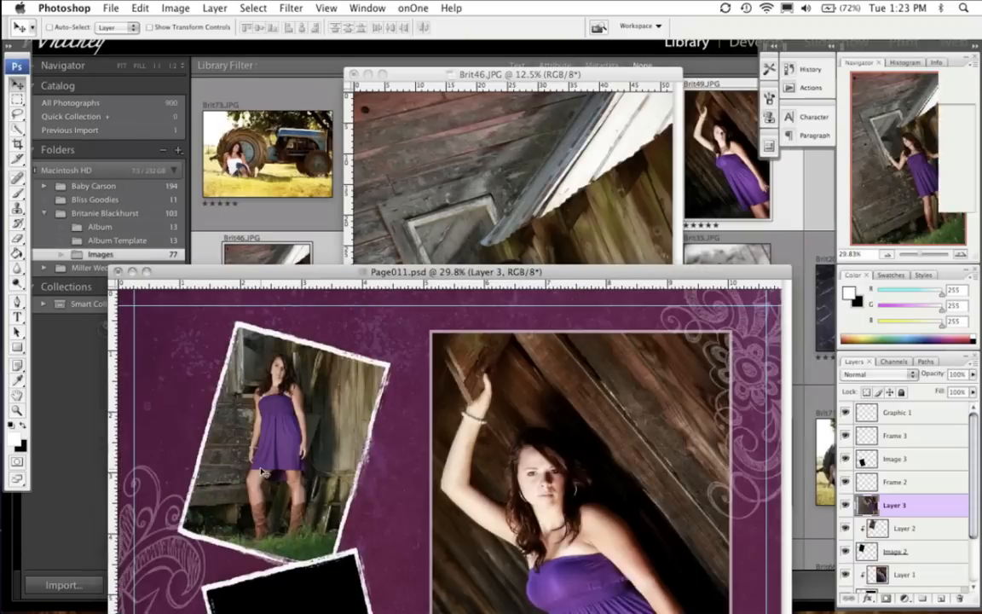
pyautogui.moveTo(304, 277); pyautogui.dragTo(280, 30)
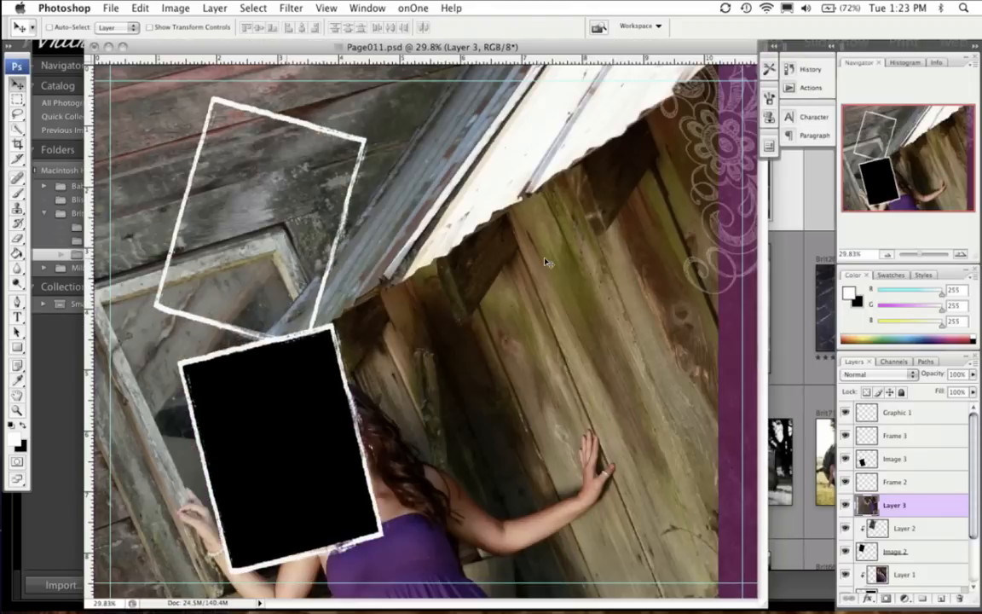
# Scale the Brit46 photo down with Free Transform until it is near the size of the lower tilted opening
pyautogui.moveTo(544, 257); pyautogui.dragTo(396, 396)
pyautogui.press('super+t')
pyautogui.moveTo(558, 125); pyautogui.dragTo(315, 492)
pyautogui.moveTo(446, 230); pyautogui.dragTo(460, 212)
pyautogui.moveTo(537, 151); pyautogui.dragTo(304, 496)
pyautogui.moveTo(175, 507); pyautogui.dragTo(445, 145)
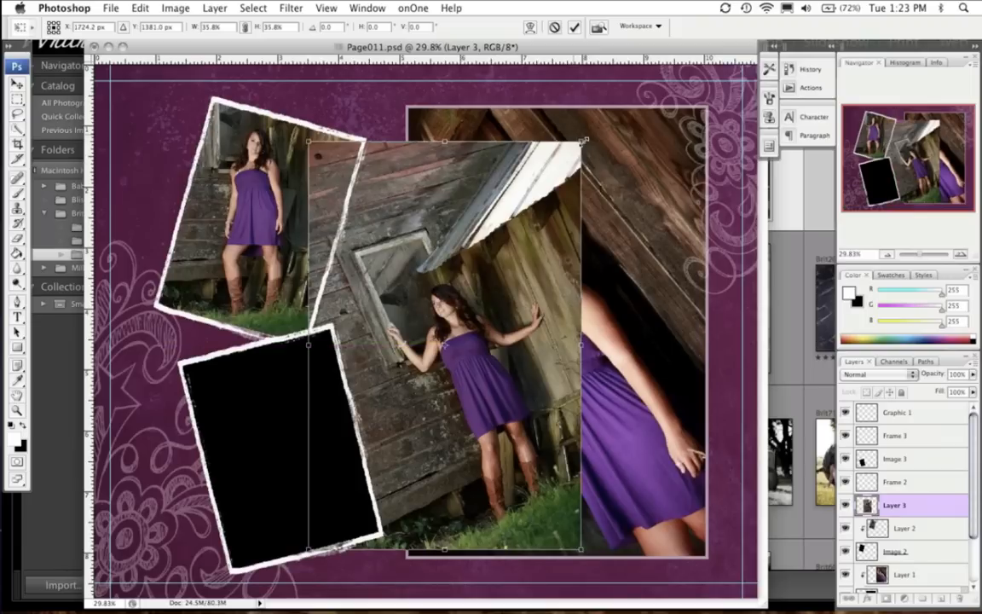
pyautogui.moveTo(574, 134); pyautogui.dragTo(463, 284)
pyautogui.press('Return')
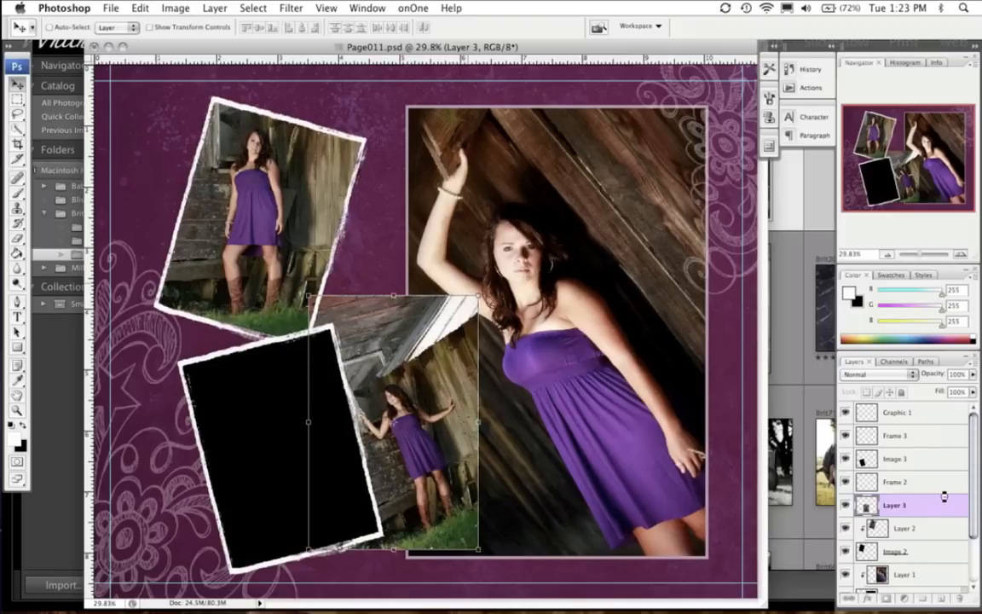
# Move the Brit46 photo layer directly above Image 3 and clip it to that layer
pyautogui.moveTo(925, 511); pyautogui.dragTo(925, 456)
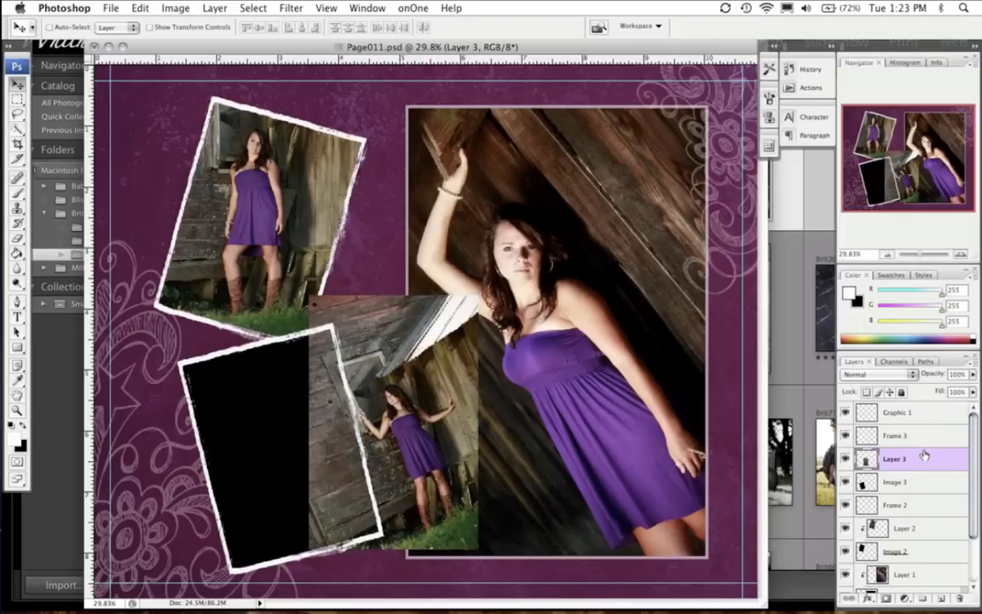
pyautogui.keyDown('alt'); pyautogui.click(925, 469); pyautogui.keyUp('alt')
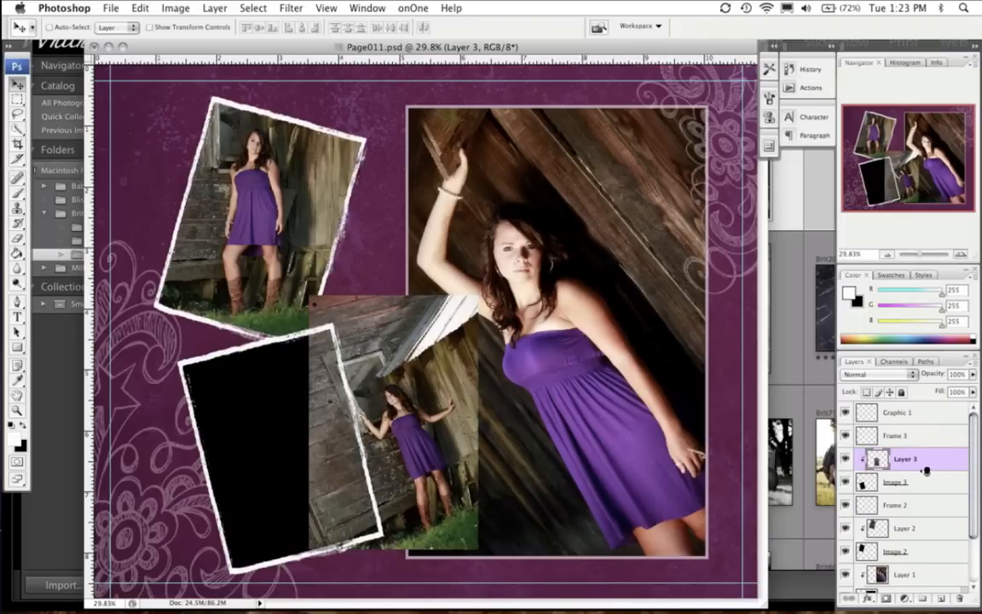
# Place the clipped Brit46 photo over the lower tilted opening and rotate it -13.7° to match the frame
pyautogui.moveTo(330, 432); pyautogui.dragTo(216, 442)
pyautogui.press('super+t')
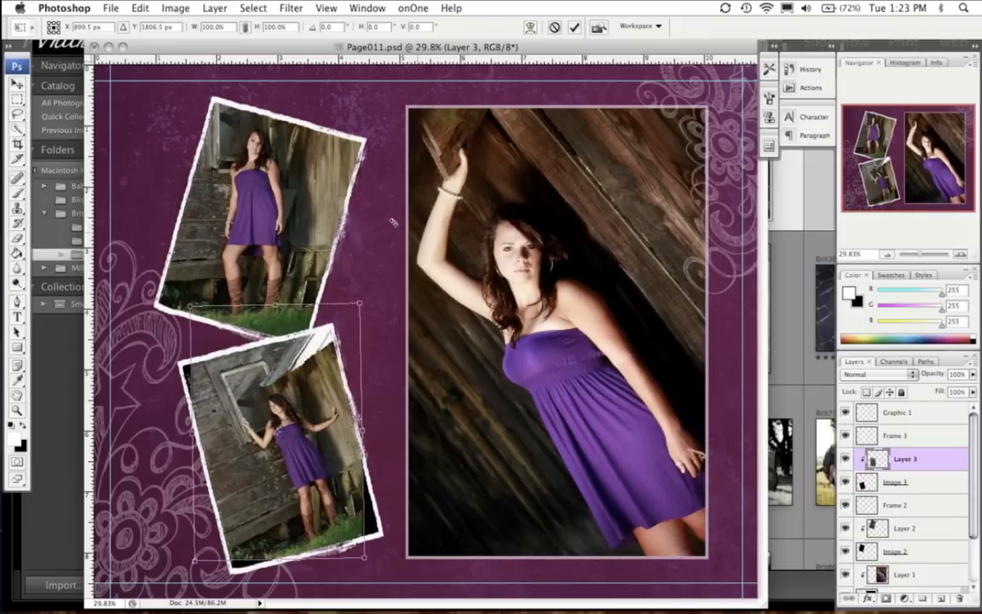
pyautogui.moveTo(377, 212); pyautogui.dragTo(373, 219)
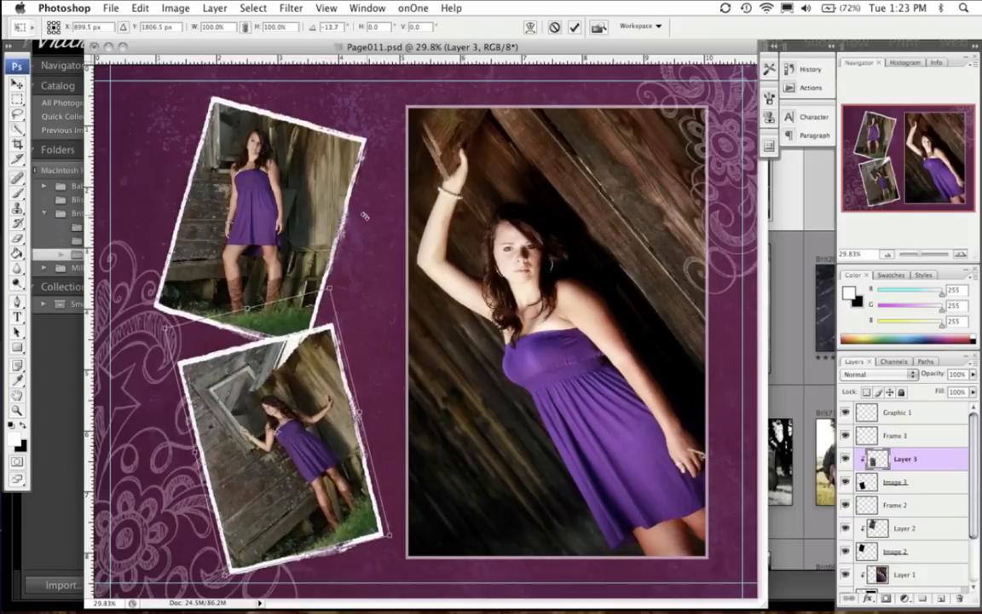
pyautogui.press('Return')
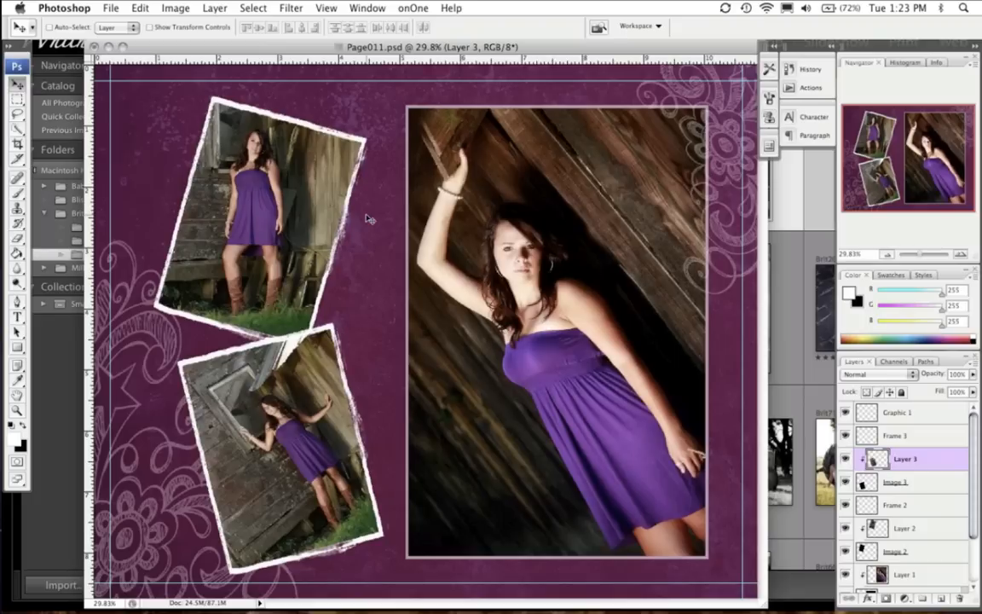
# Step back through the Brit46 layer's rotation and move until its clipping mask is also undone
pyautogui.press('super+z')
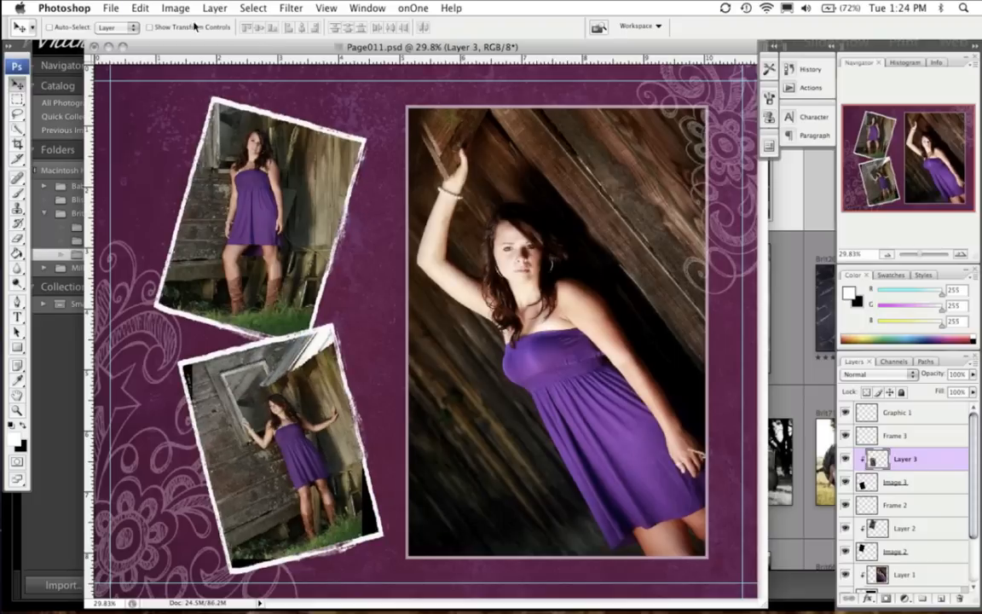
pyautogui.click(139, 7)
pyautogui.click(158, 53)
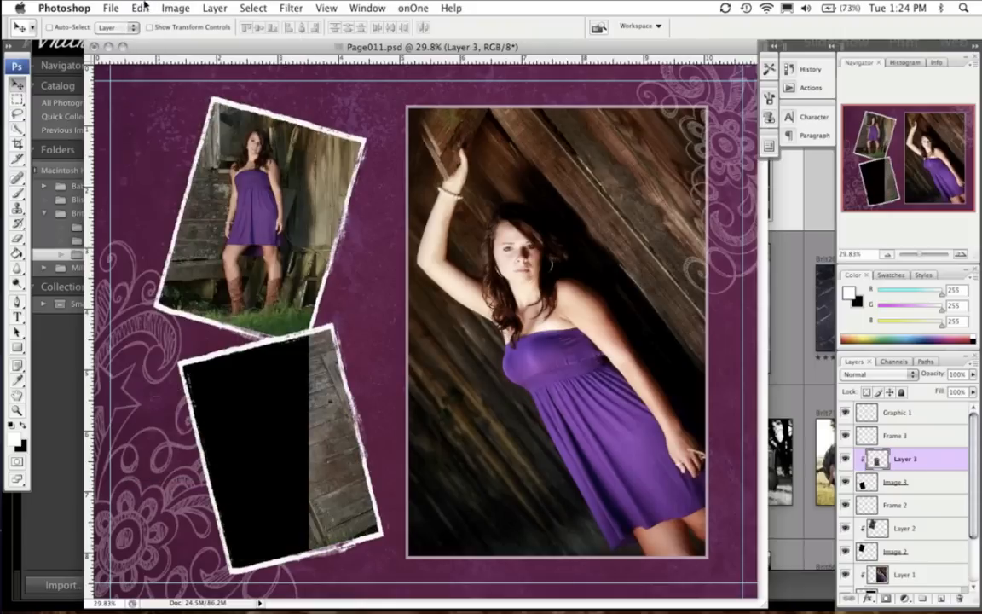
pyautogui.click(137, 8)
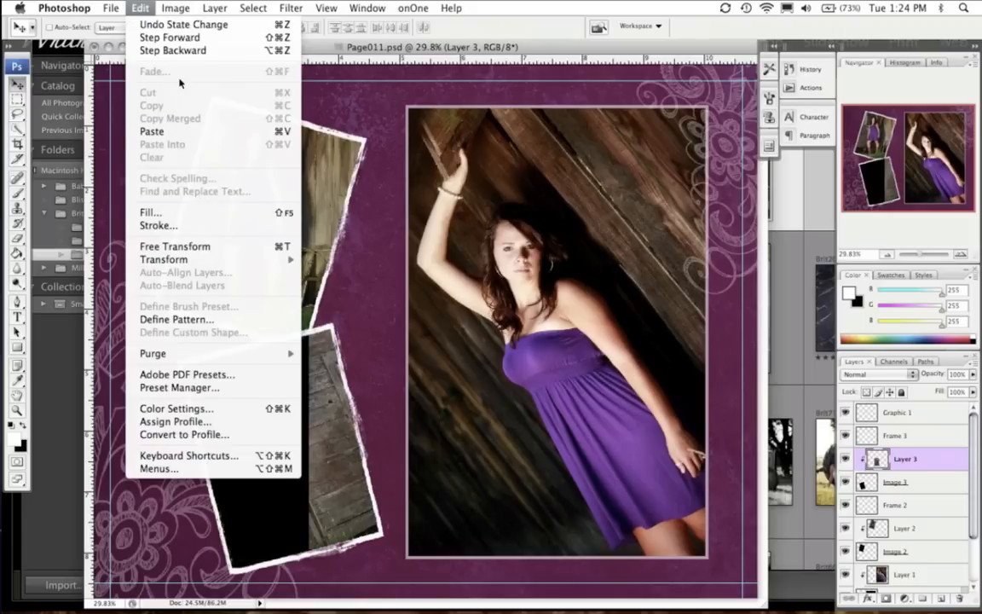
pyautogui.click(184, 52)
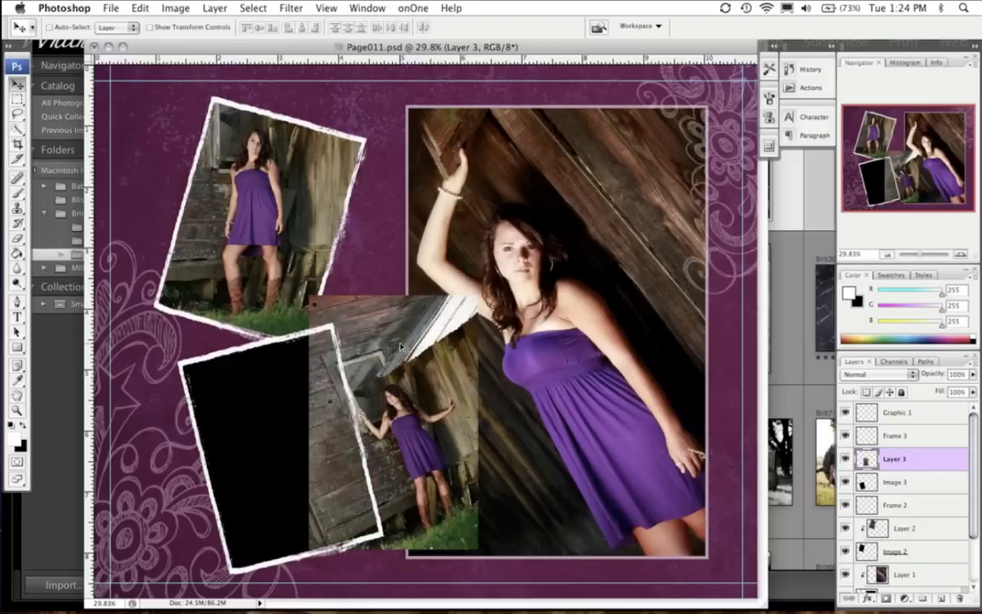
# Scale the unclipped Layer 3 photo proportionally with Free Transform to roughly the size of the lower tilted opening
pyautogui.press('super+t')
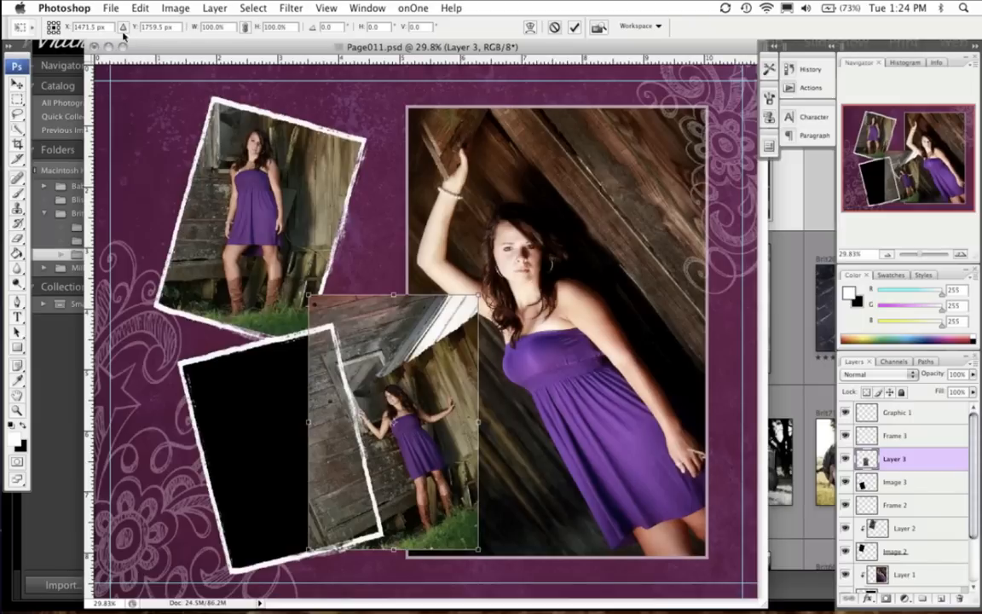
pyautogui.click(243, 29)
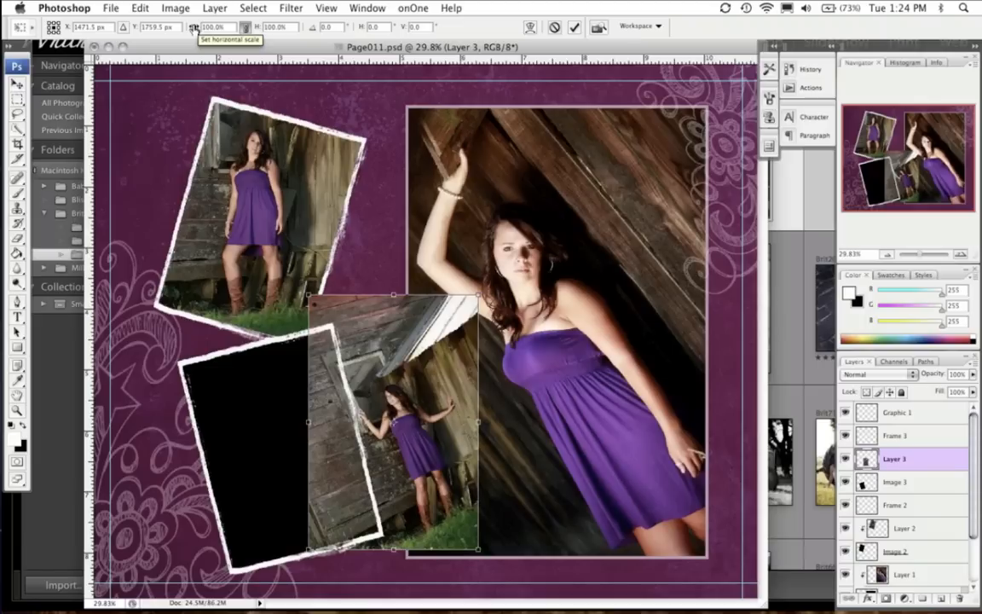
pyautogui.moveTo(194, 27)
pyautogui.mouseDown()
pyautogui.moveTo(168, 28)
pyautogui.moveTo(213, 27)
pyautogui.moveTo(192, 21)
pyautogui.moveTo(207, 14)
pyautogui.mouseUp()
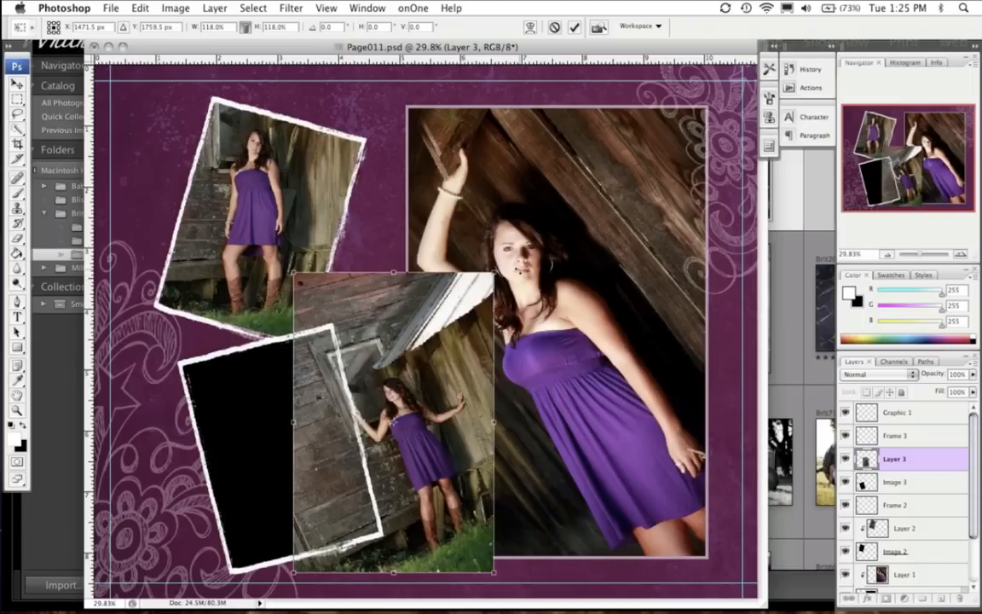
pyautogui.moveTo(492, 272); pyautogui.dragTo(448, 339)
pyautogui.press('Return')
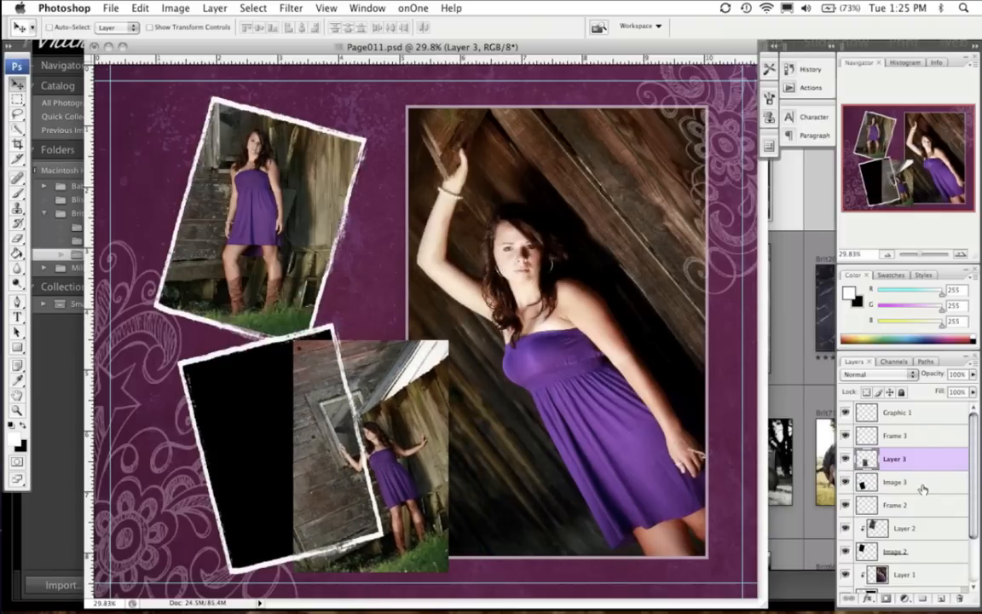
# Check the visibility of Layer 3 and Image 3, and clip Layer 3 to Image 3
pyautogui.click(845, 458)
pyautogui.click(845, 459)
pyautogui.click(844, 481)
pyautogui.click(845, 482)
pyautogui.click(844, 458)
pyautogui.click(844, 459)
pyautogui.keyDown('alt'); pyautogui.click(931, 471); pyautogui.keyUp('alt')
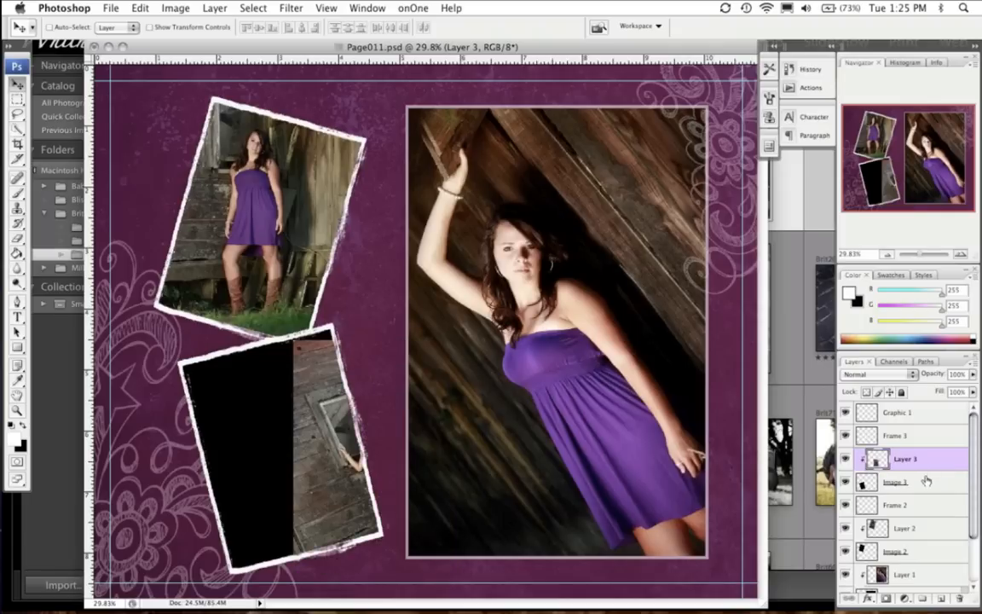
# Place the clipped Layer 3 photo over the lower tilted opening and rotate it about -14.4° so it fills the frame
pyautogui.moveTo(306, 456); pyautogui.dragTo(220, 429)
pyautogui.press('super+t')
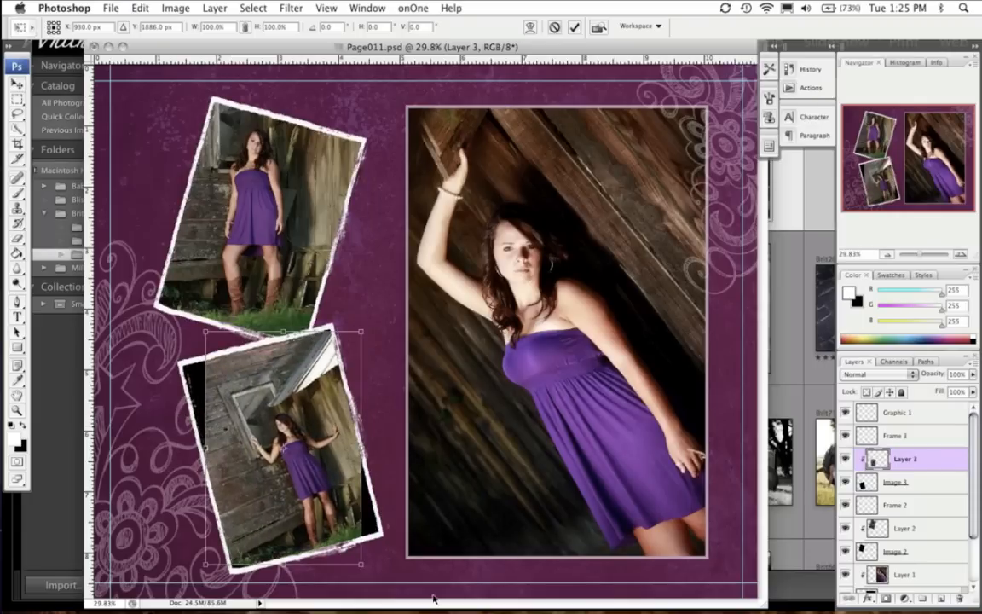
pyautogui.moveTo(381, 516); pyautogui.dragTo(438, 519)
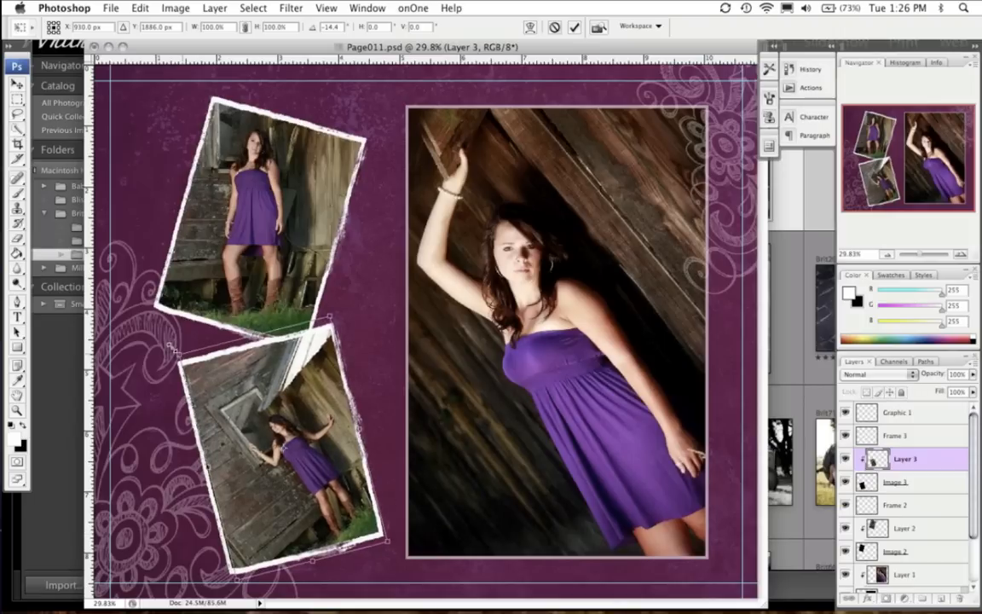
pyautogui.press('Return')
pyautogui.moveTo(243, 411); pyautogui.dragTo(233, 400)
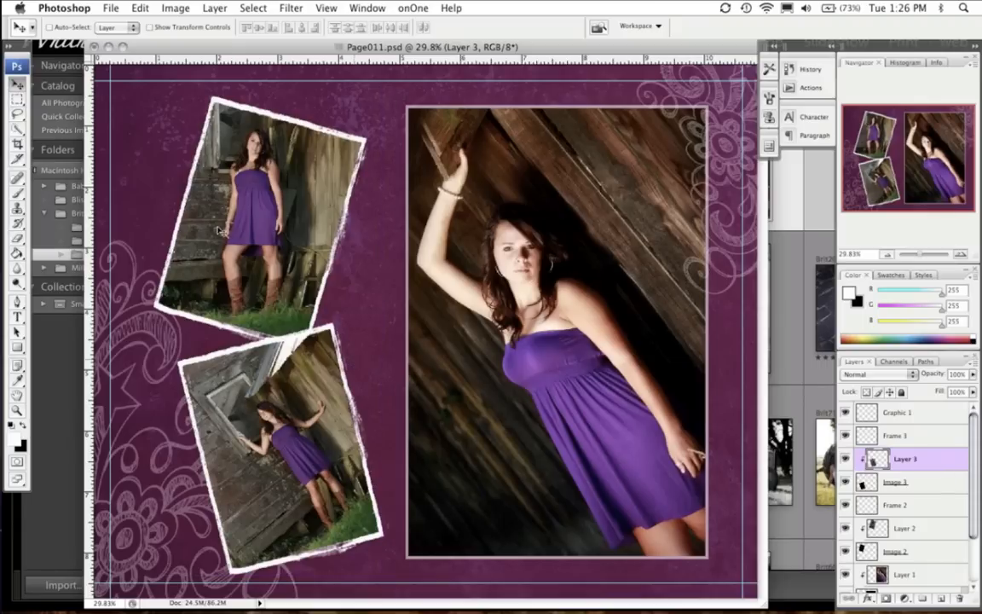
# Minimise Page011.psd and close the Brit46 photo, returning to the Lightroom library
pyautogui.click(108, 48)
pyautogui.press('super+w')
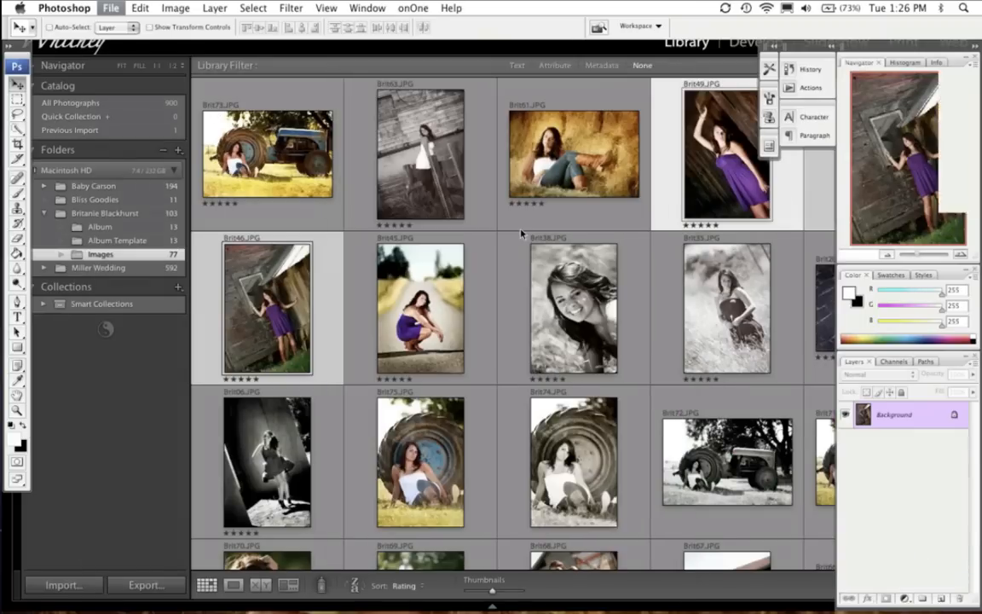
pyautogui.click(531, 281)
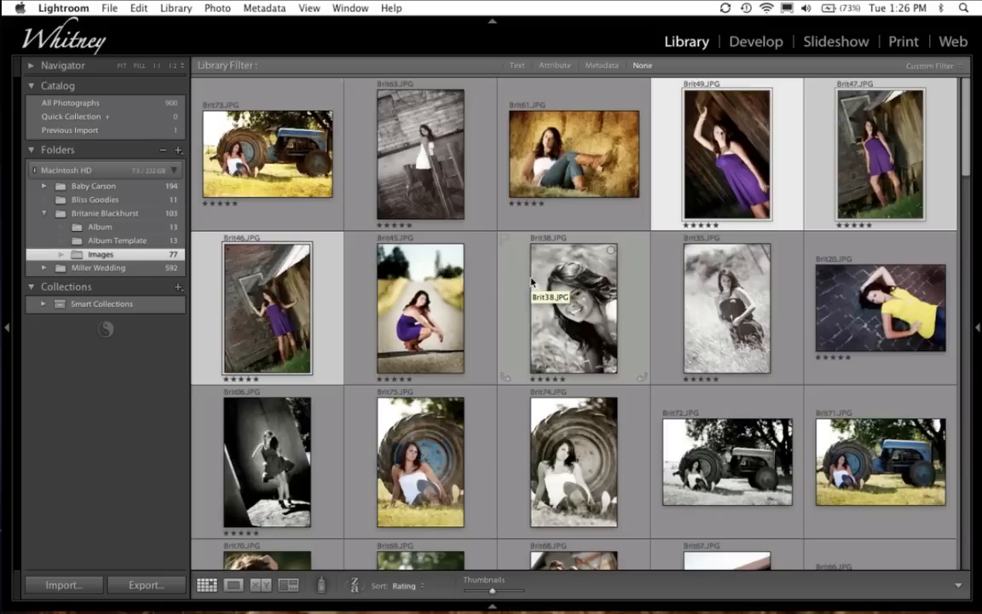
# Select Brit49, Brit47 and Brit46 together and open the original files for editing in Photoshop
pyautogui.click(673, 174)
pyautogui.click(849, 167)
pyautogui.keyDown('super'); pyautogui.click(728, 175); pyautogui.keyUp('super')
pyautogui.keyDown('super'); pyautogui.click(263, 295); pyautogui.keyUp('super')
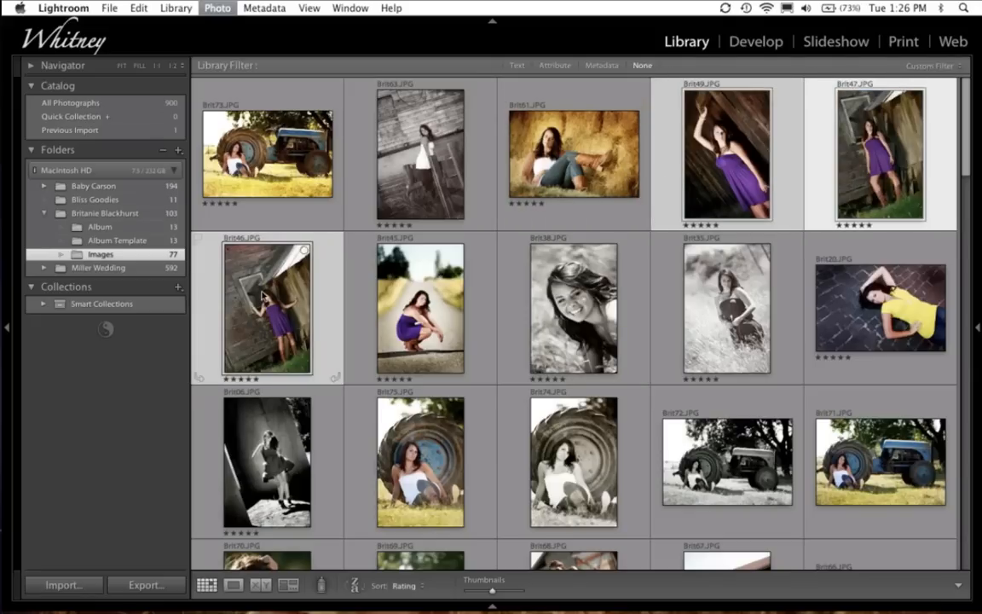
pyautogui.press('super+e')
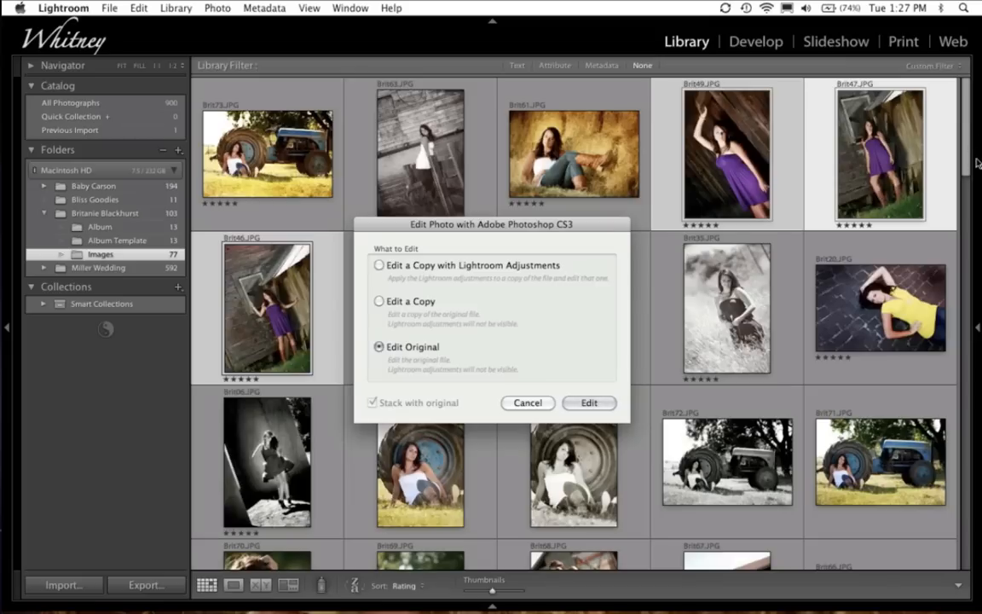
pyautogui.click(587, 404)
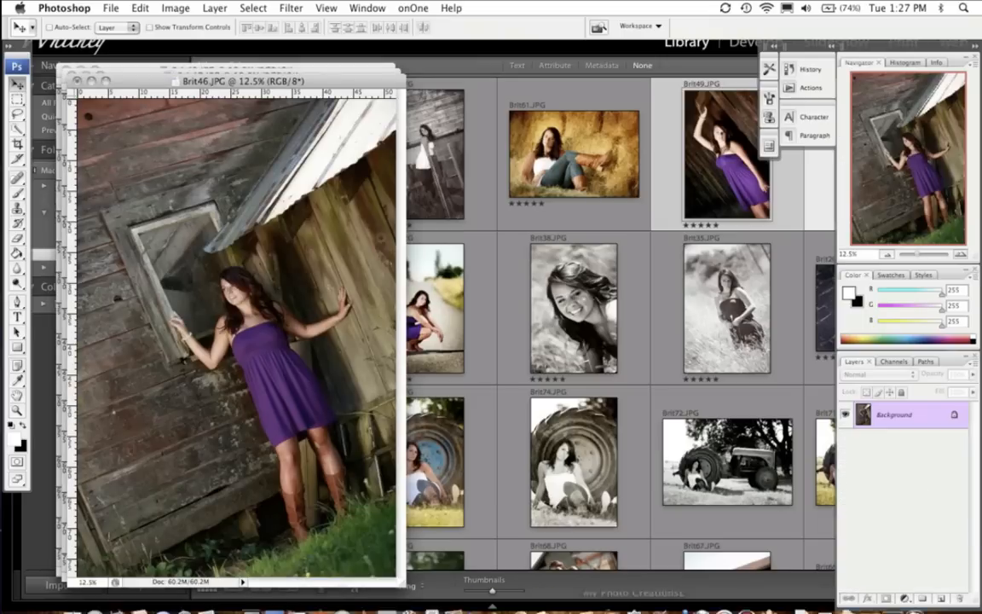
# Restore Page011.psd and spread the page and photo windows so each title bar can be reached
pyautogui.click(893, 596)
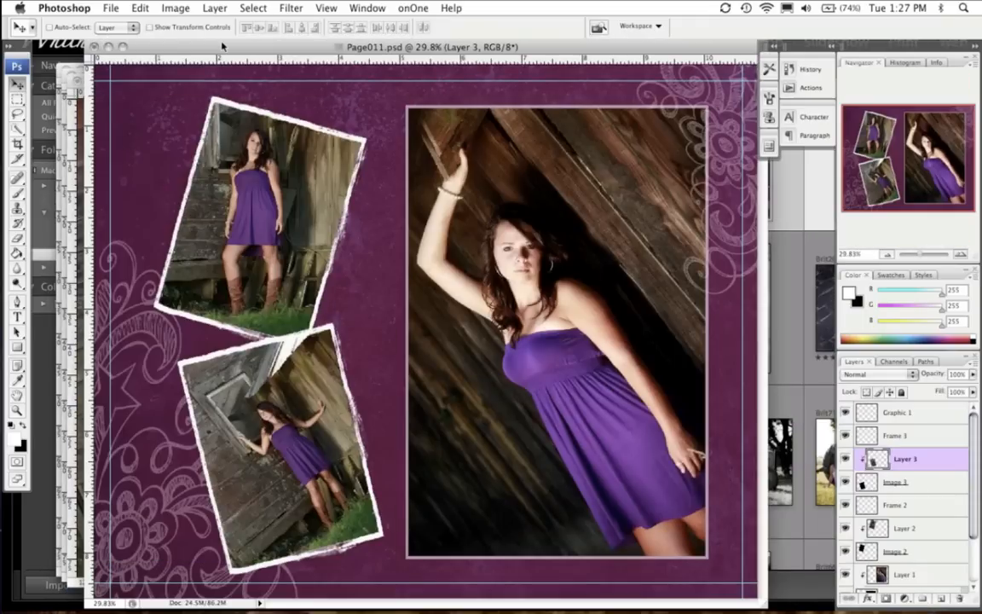
pyautogui.moveTo(222, 44); pyautogui.dragTo(273, 143)
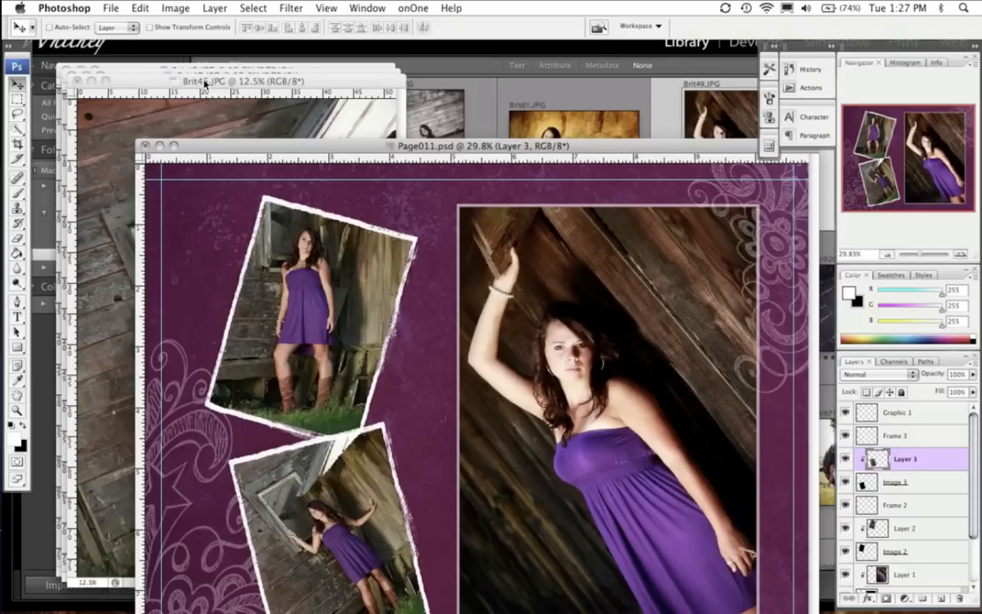
pyautogui.click(182, 71)
pyautogui.moveTo(198, 78); pyautogui.dragTo(186, 174)
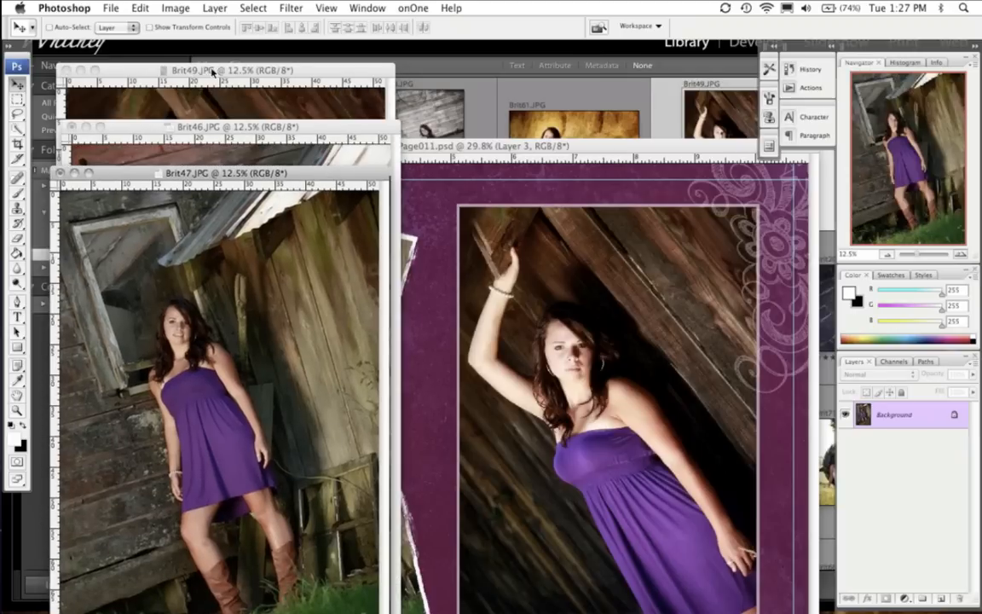
pyautogui.moveTo(196, 72); pyautogui.dragTo(186, 215)
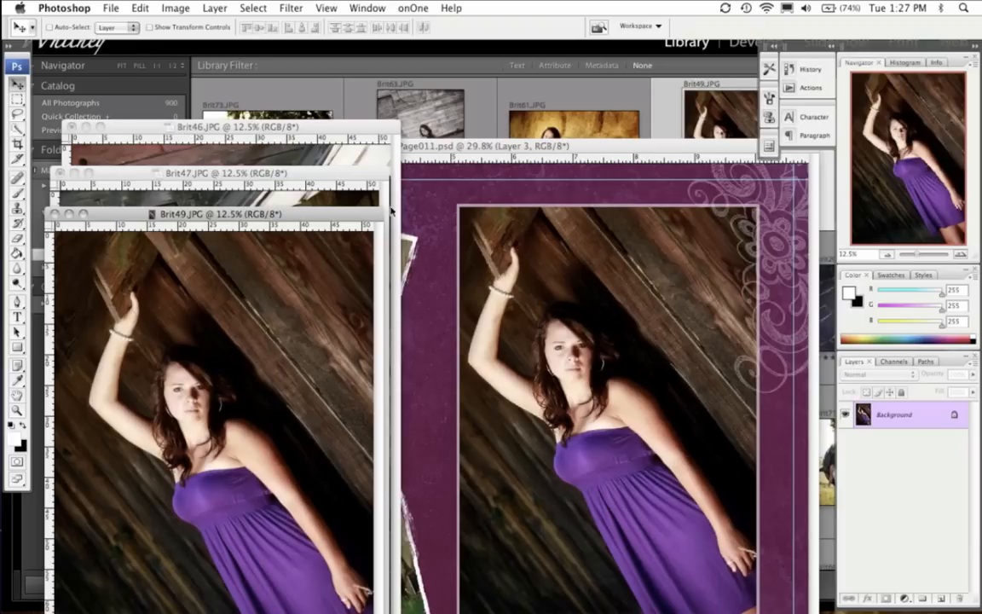
# Close the Brit49, Brit47 and Brit46 photos and move the Page011.psd window back up to show the whole page
pyautogui.press('super+w')
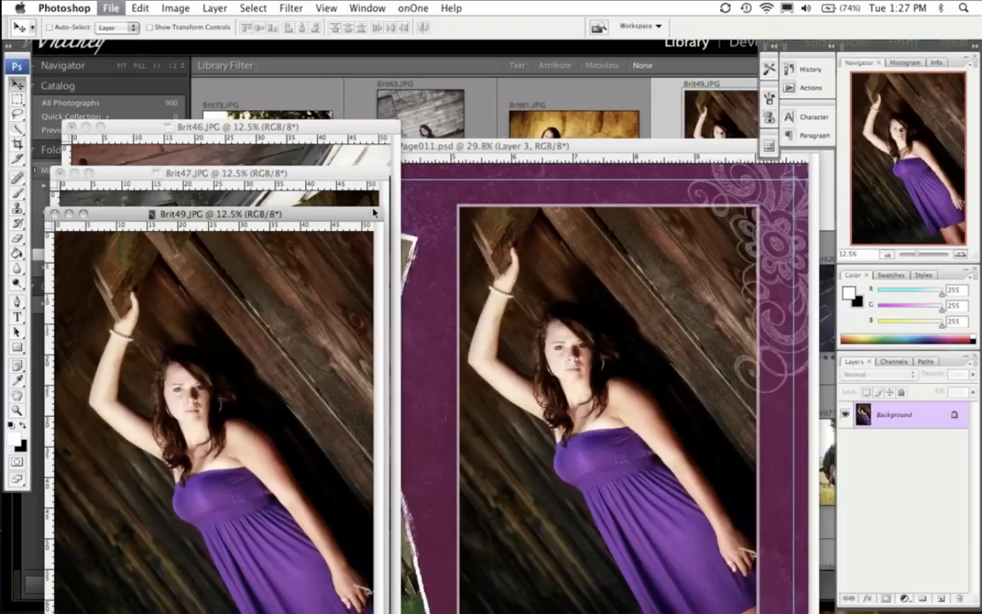
pyautogui.press('super+w')
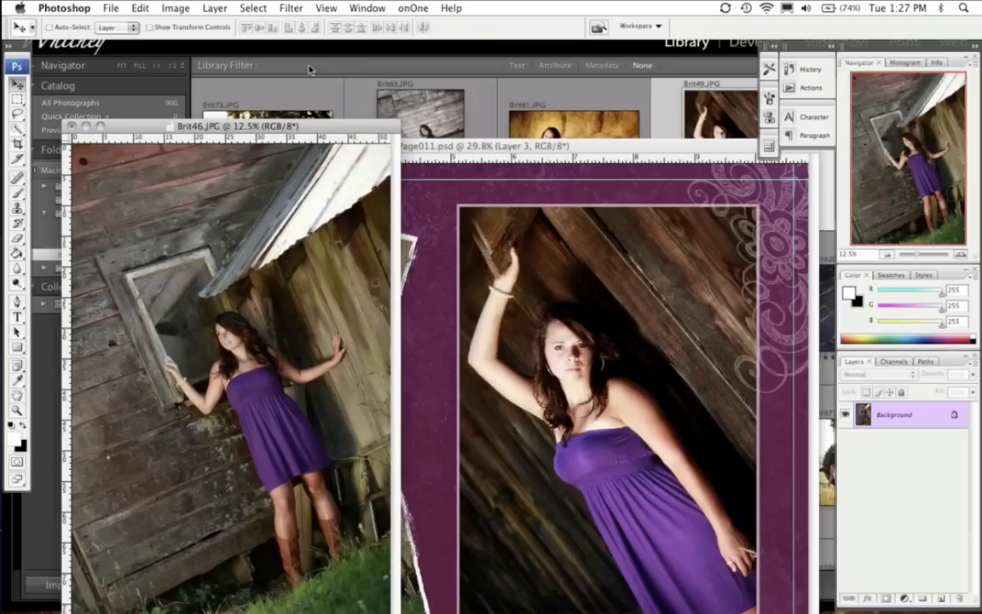
pyautogui.press('super+w')
pyautogui.press('super+w')
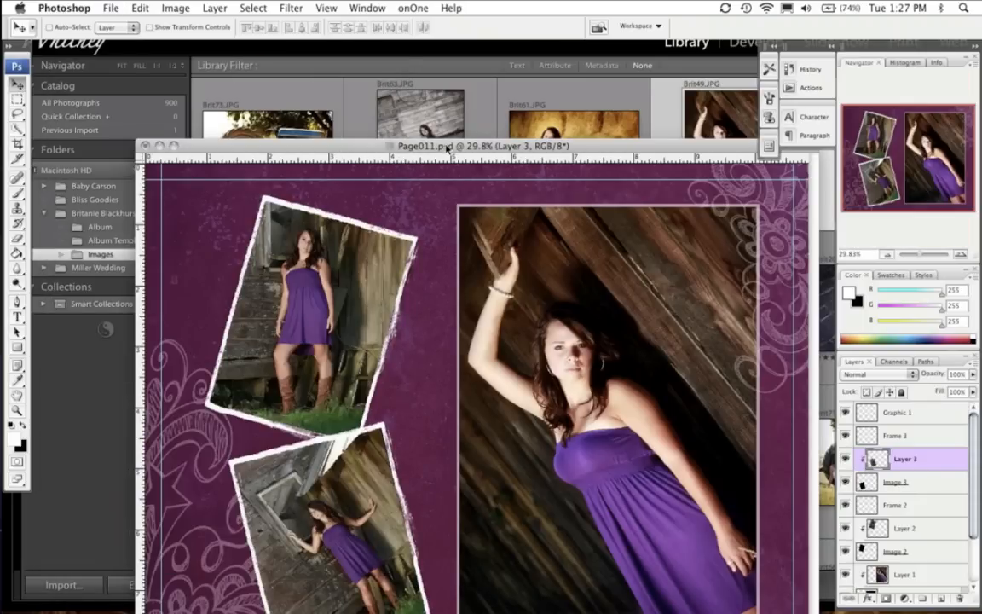
pyautogui.moveTo(403, 141); pyautogui.dragTo(377, 44)
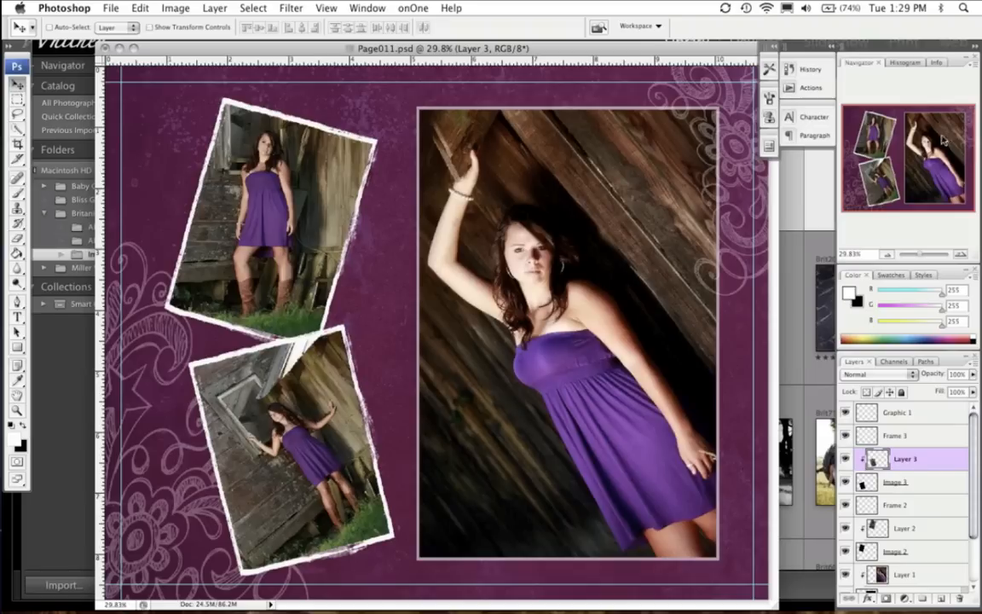
pyautogui.moveTo(722, 52)
pyautogui.mouseDown()
pyautogui.moveTo(711, 109)
pyautogui.moveTo(715, 48)
pyautogui.mouseUp()
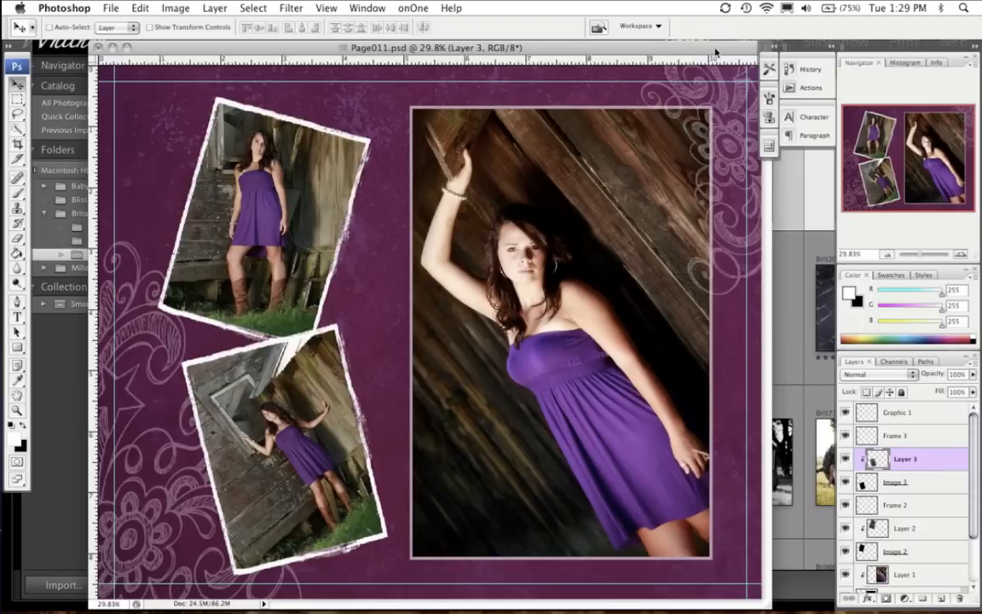
pyautogui.click(797, 231)
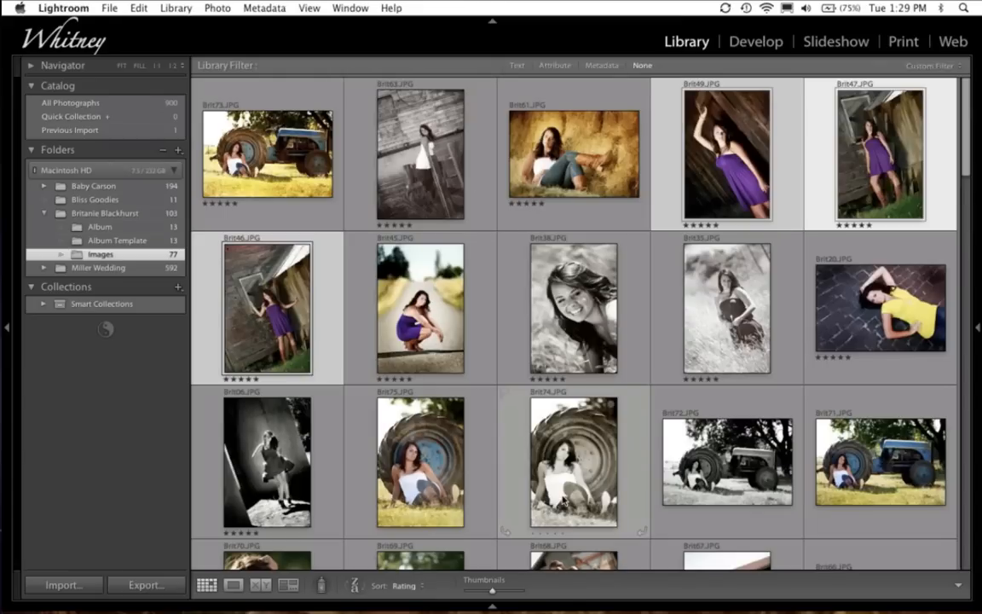
pyautogui.moveTo(445, 607)
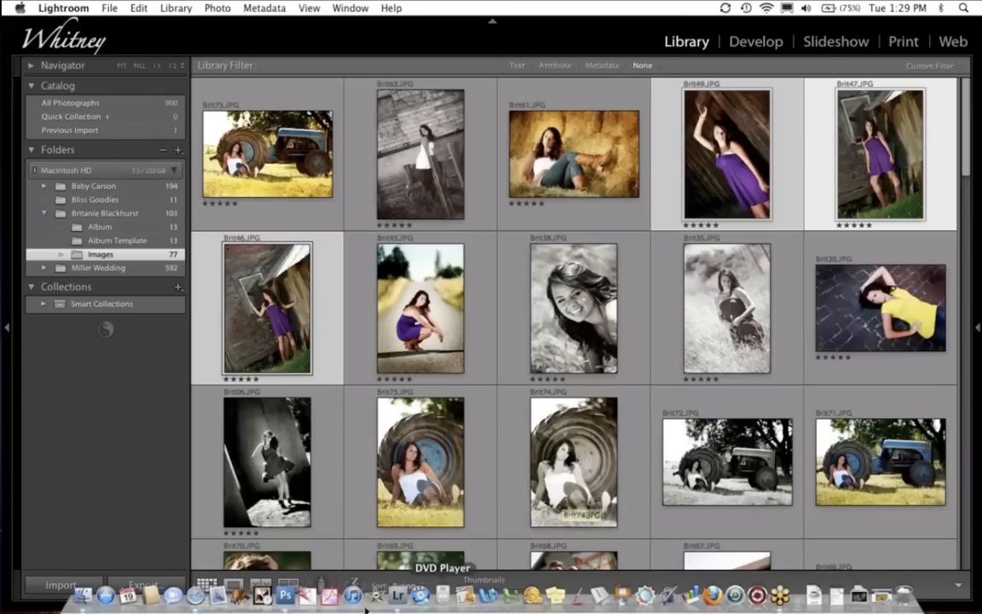
pyautogui.click(284, 596)
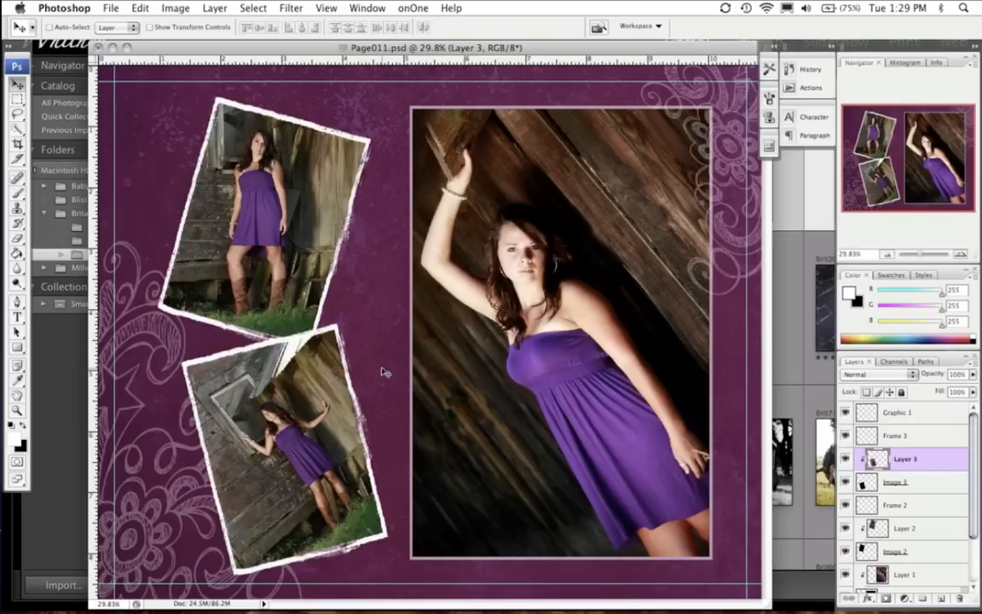
# Add a Solid Color fill layer directly above the Background, using green #435627 sampled from the grass in the lower photo
pyautogui.scroll(-3, 971, 525)
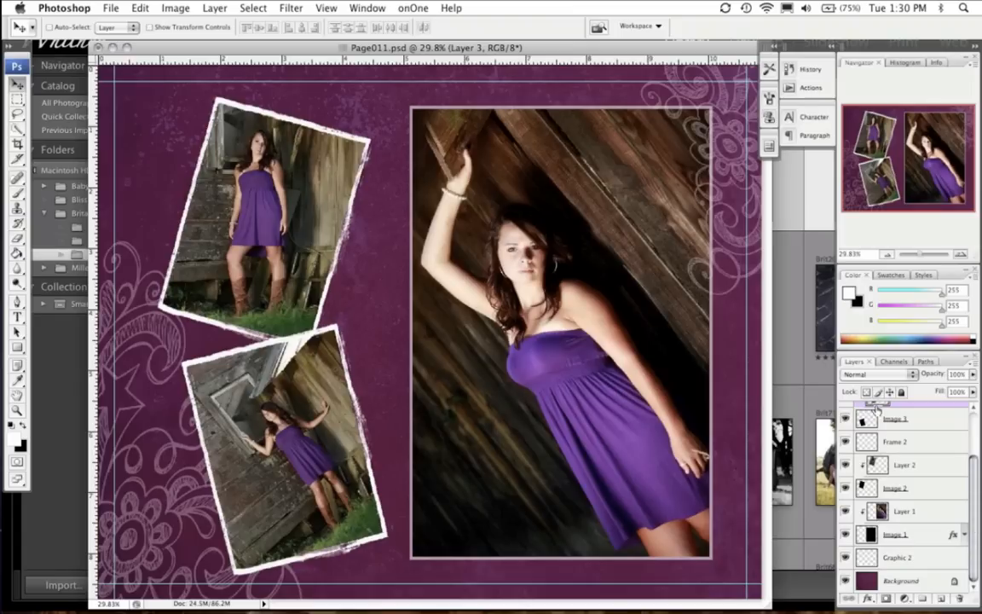
pyautogui.click(907, 580)
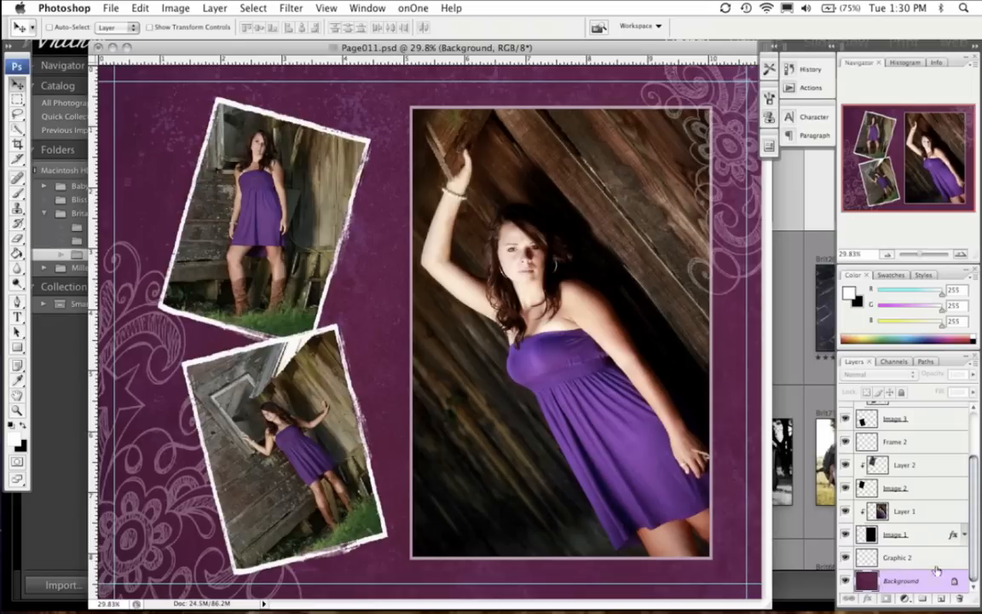
pyautogui.click(906, 598)
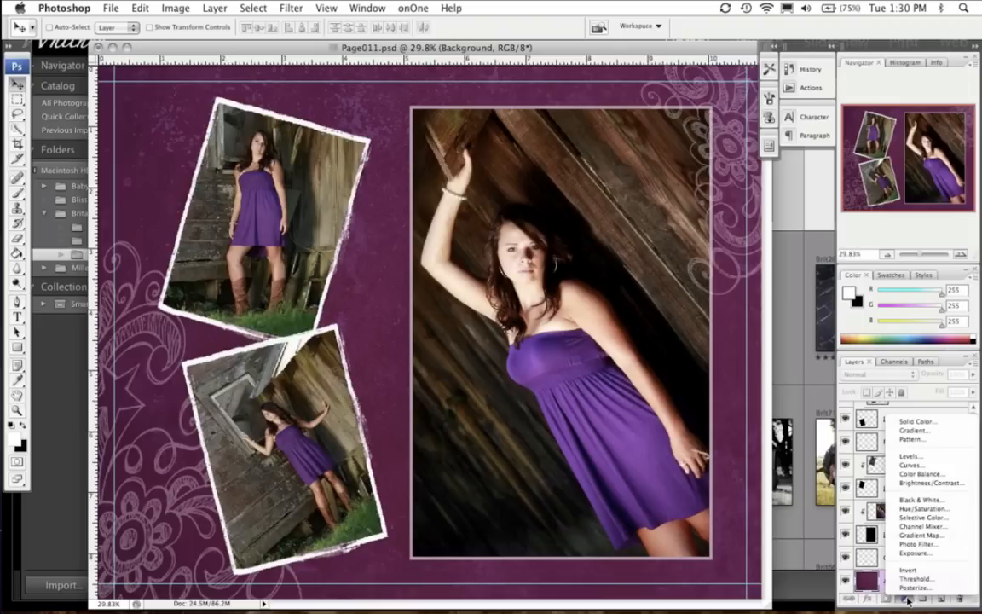
pyautogui.click(923, 424)
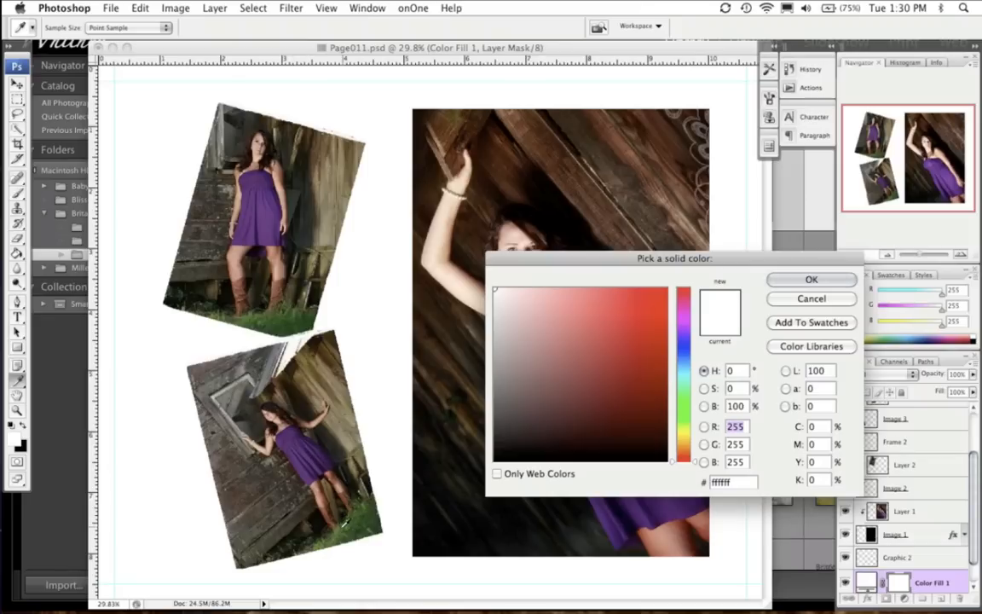
pyautogui.click(342, 523)
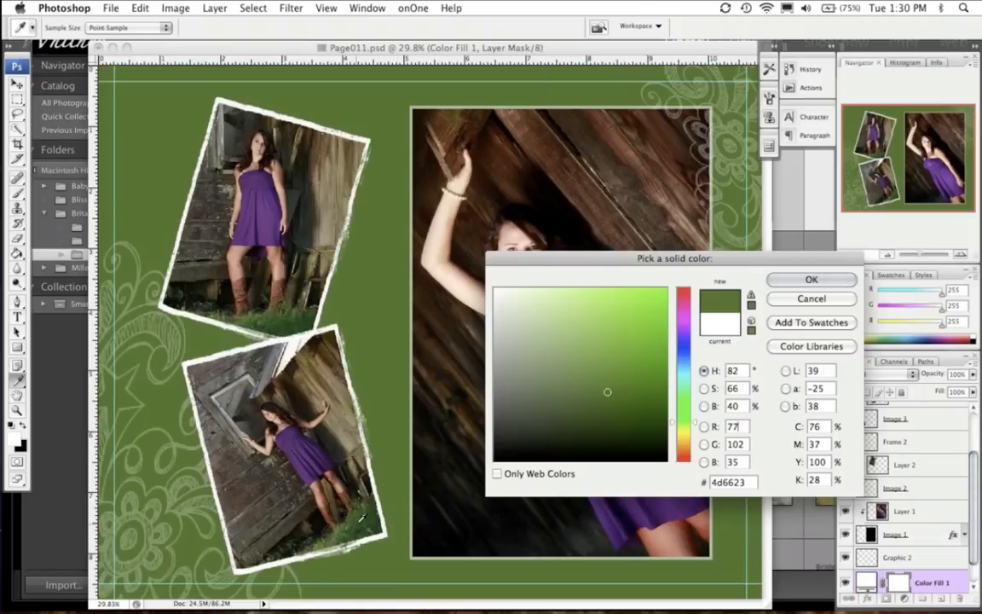
pyautogui.click(363, 518)
pyautogui.click(361, 520)
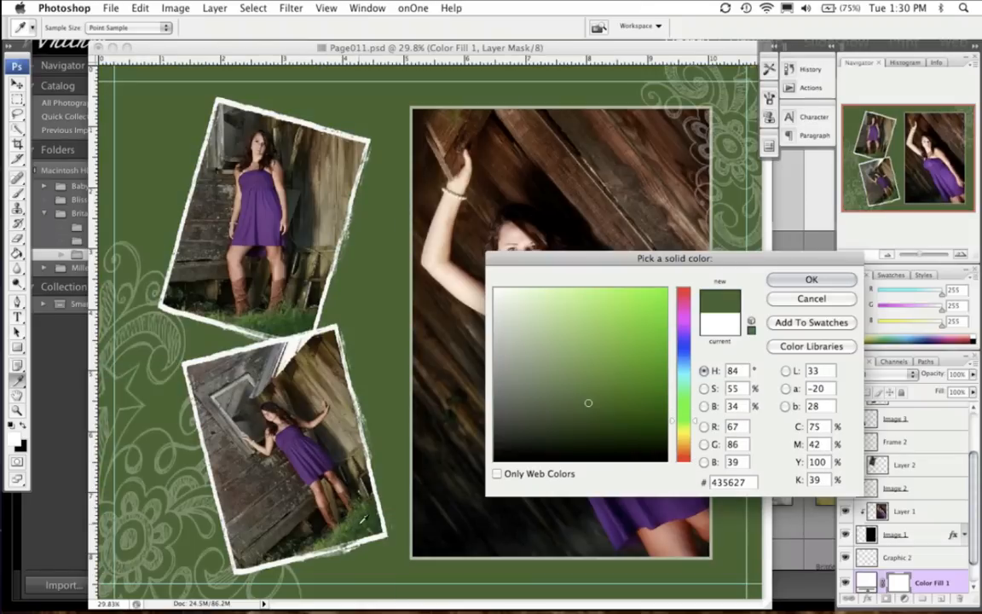
pyautogui.click(810, 279)
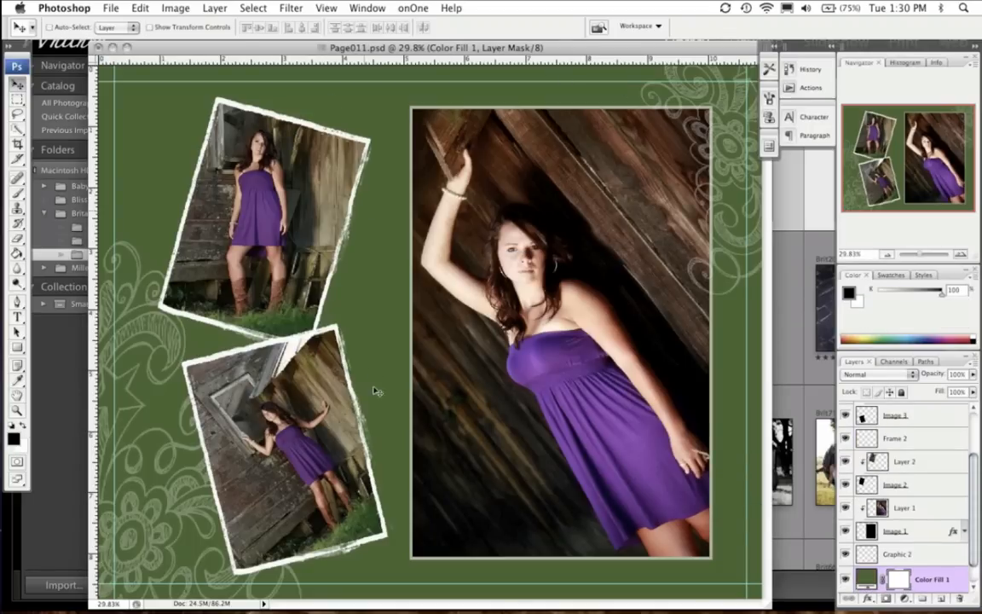
# Set the blend mode of the Color Fill 1 layer to Color so the background texture shows through
pyautogui.scroll(-1, 937, 529)
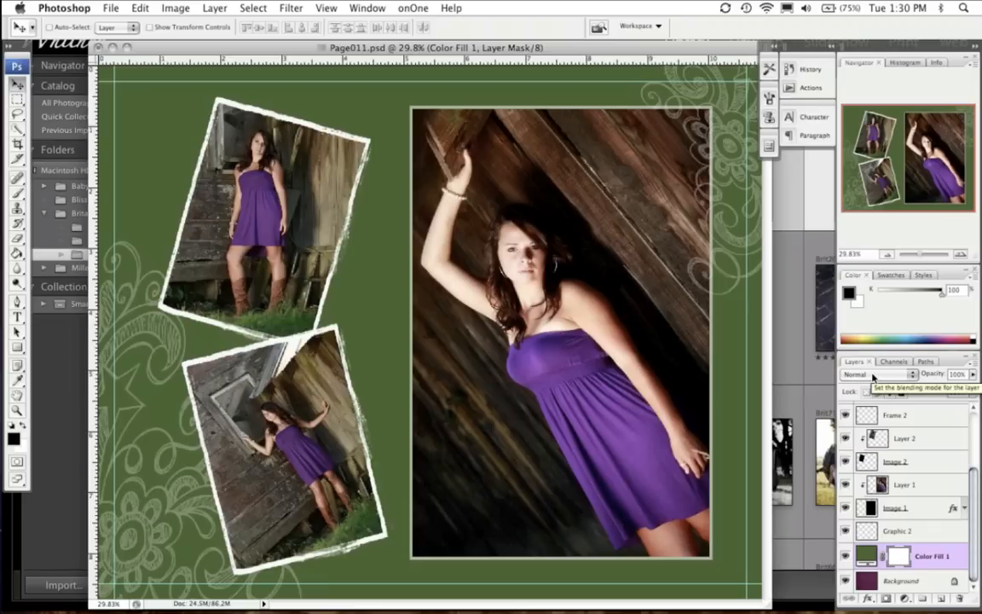
pyautogui.click(872, 376)
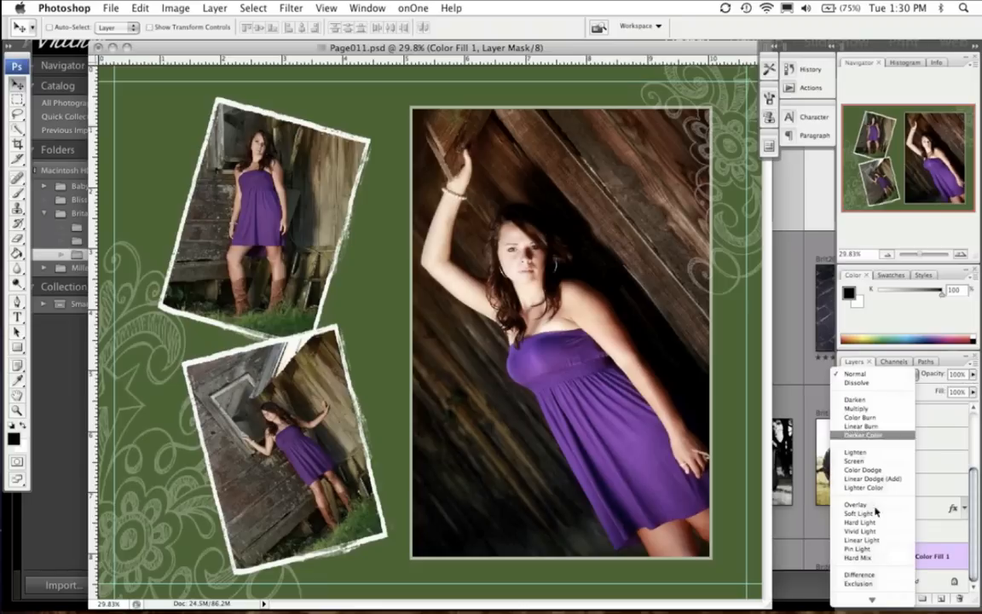
pyautogui.moveTo(871, 600)
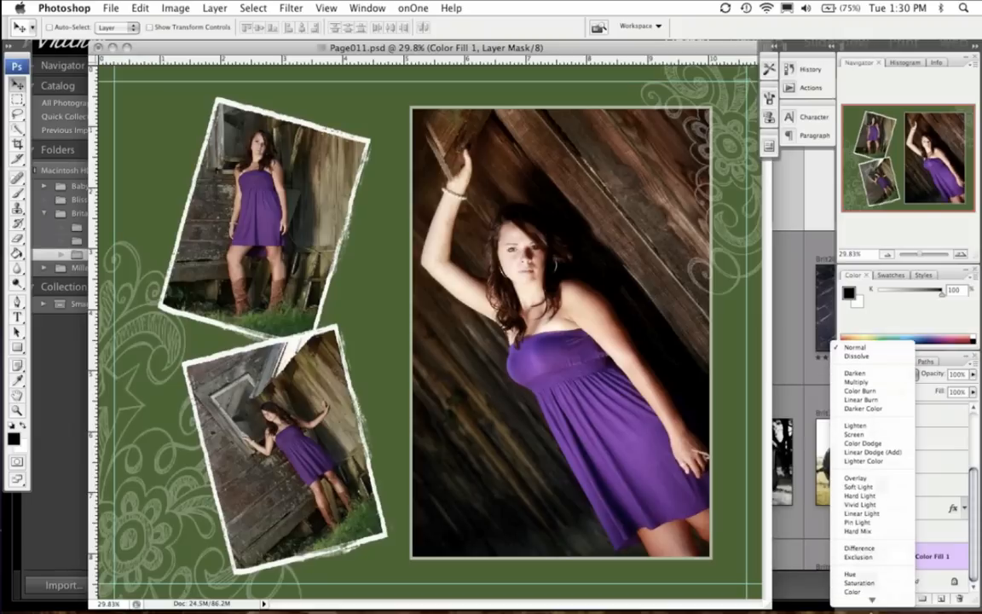
pyautogui.click(862, 592)
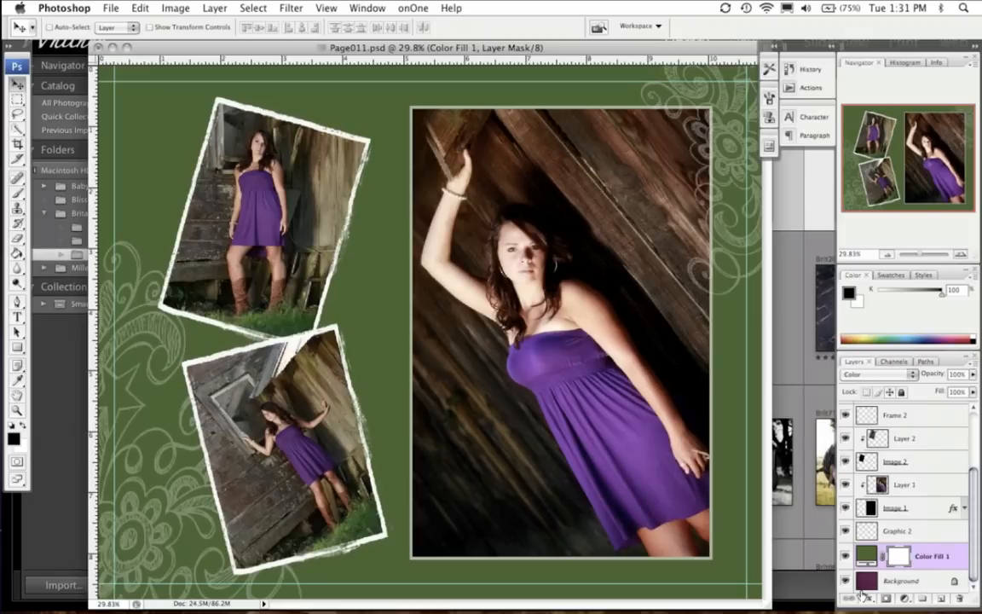
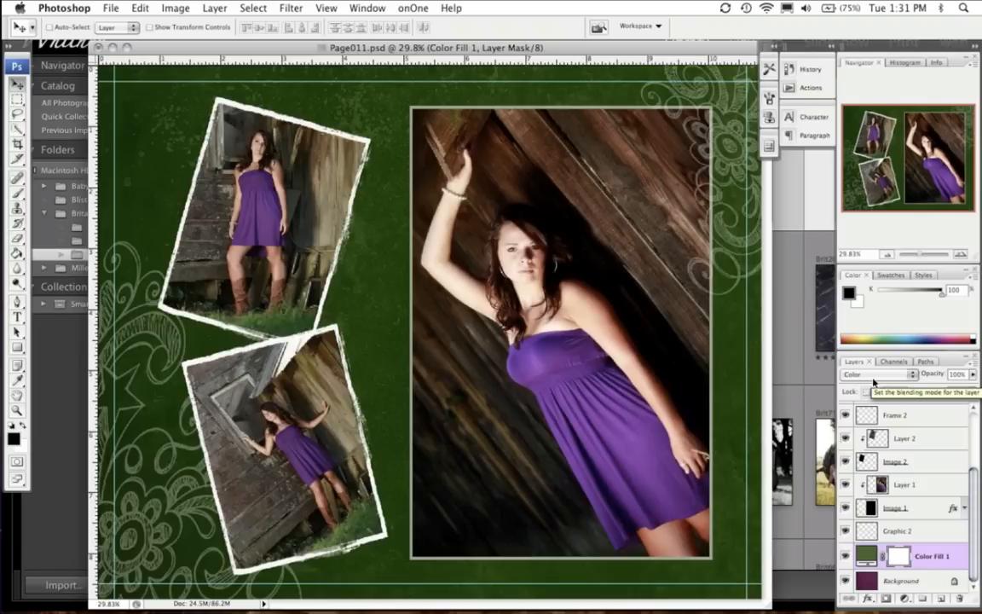
# Toggle Graphic 2's visibility to identify its ornament and make Graphic 2 the active layer
pyautogui.moveTo(976, 487); pyautogui.dragTo(975, 417)
pyautogui.click(878, 413)
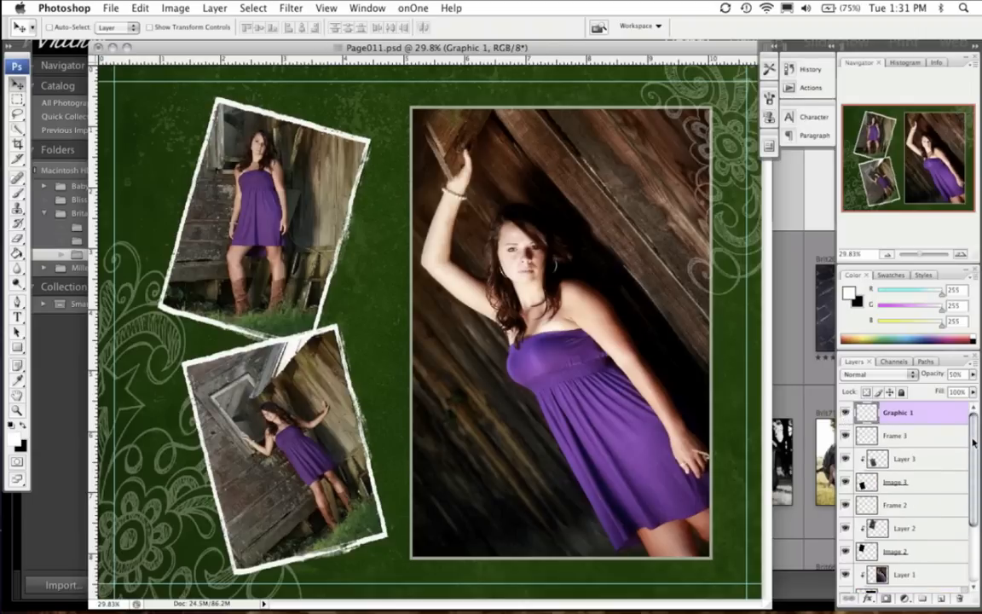
pyautogui.scroll(-3, 920, 506)
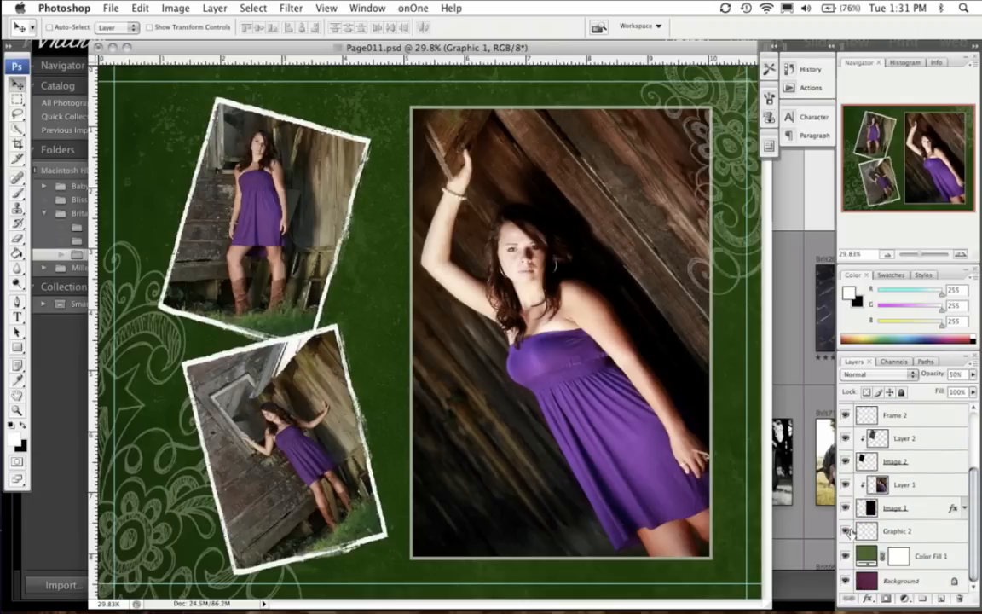
pyautogui.click(846, 531)
pyautogui.click(845, 531)
pyautogui.click(910, 532)
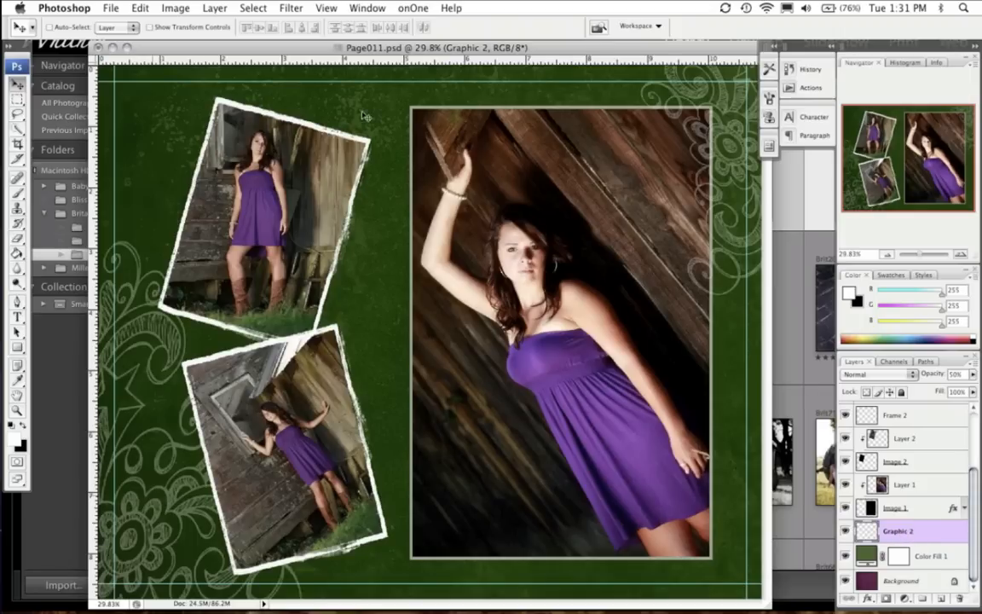
# Launch PhotoFrame 4.6 Professional Edition and add adornment_scroll_03b.frm from the Scrolls category of the Adornments library
pyautogui.click(410, 7)
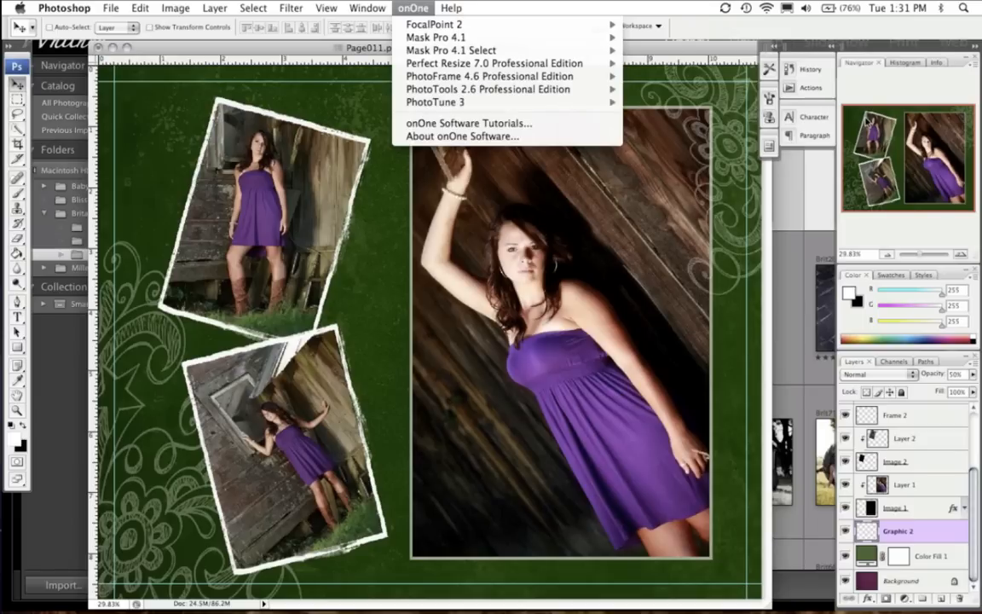
pyautogui.moveTo(439, 79)
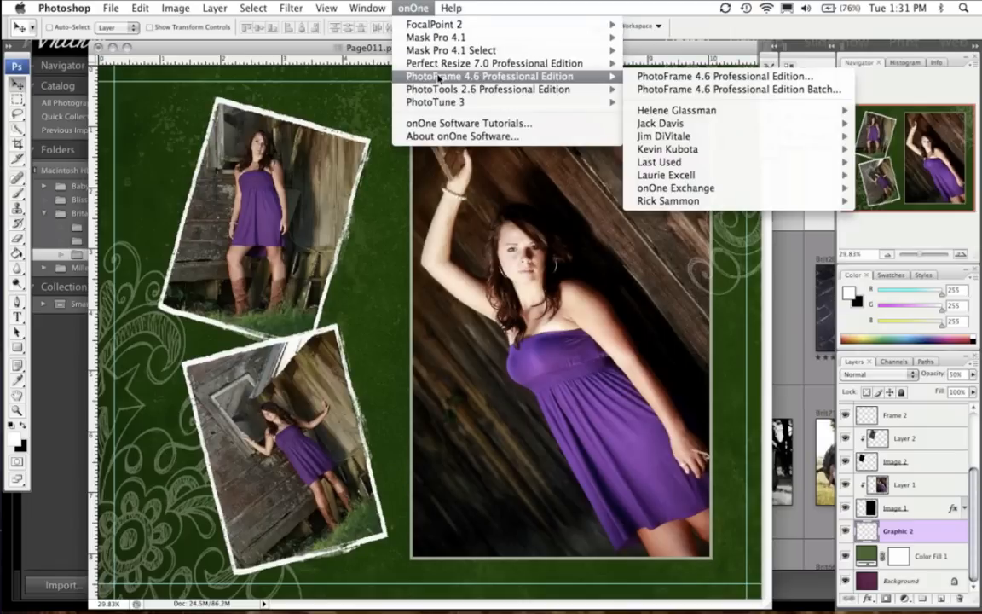
pyautogui.click(654, 76)
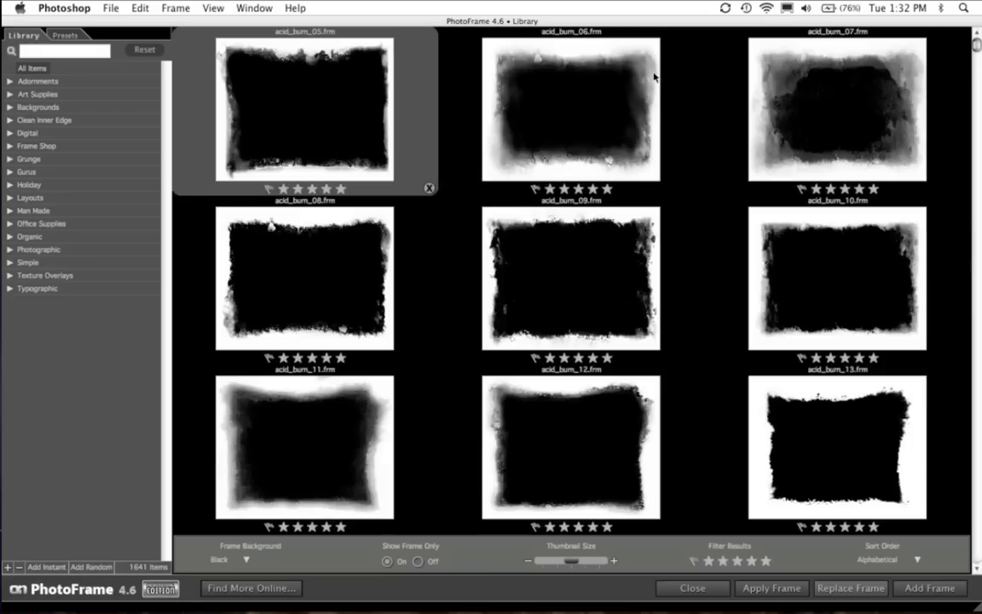
pyautogui.click(10, 82)
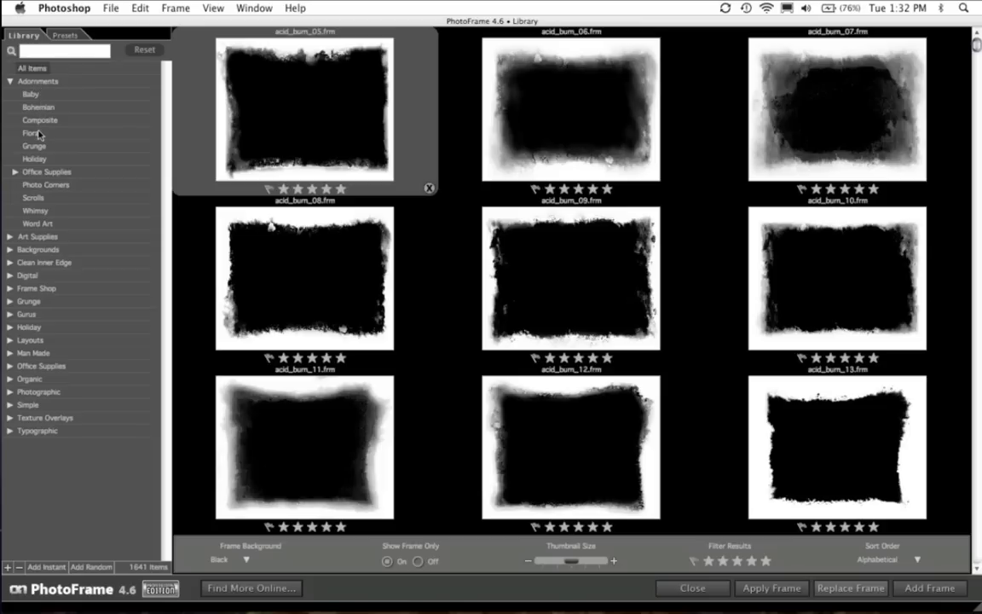
pyautogui.click(34, 197)
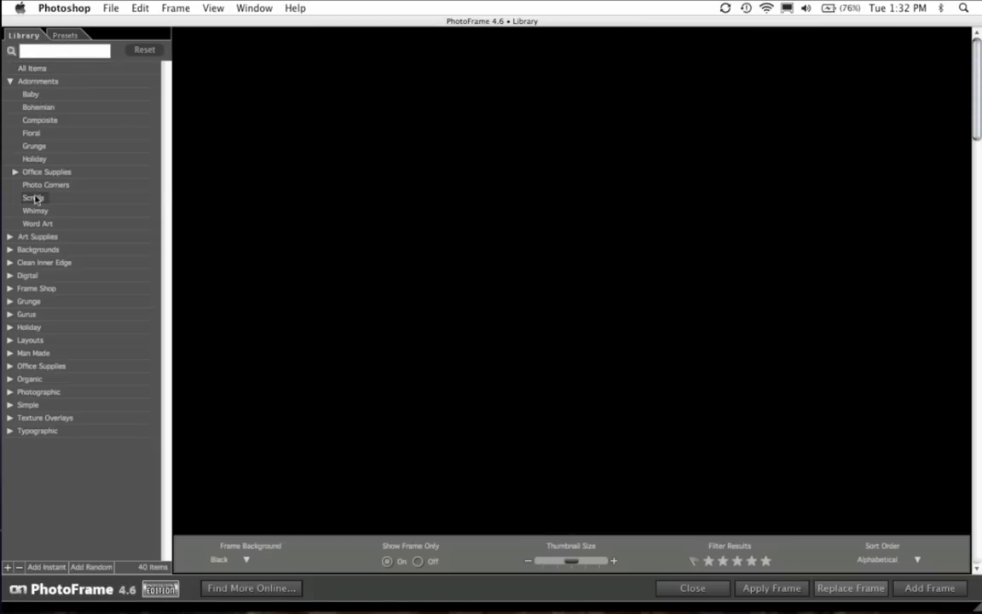
pyautogui.click(979, 320)
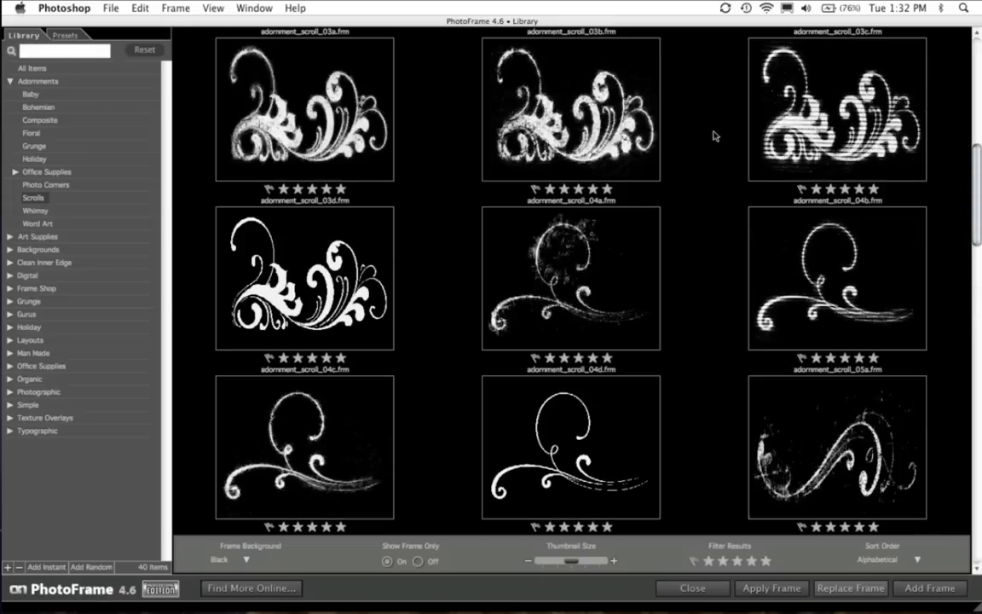
pyautogui.click(503, 109)
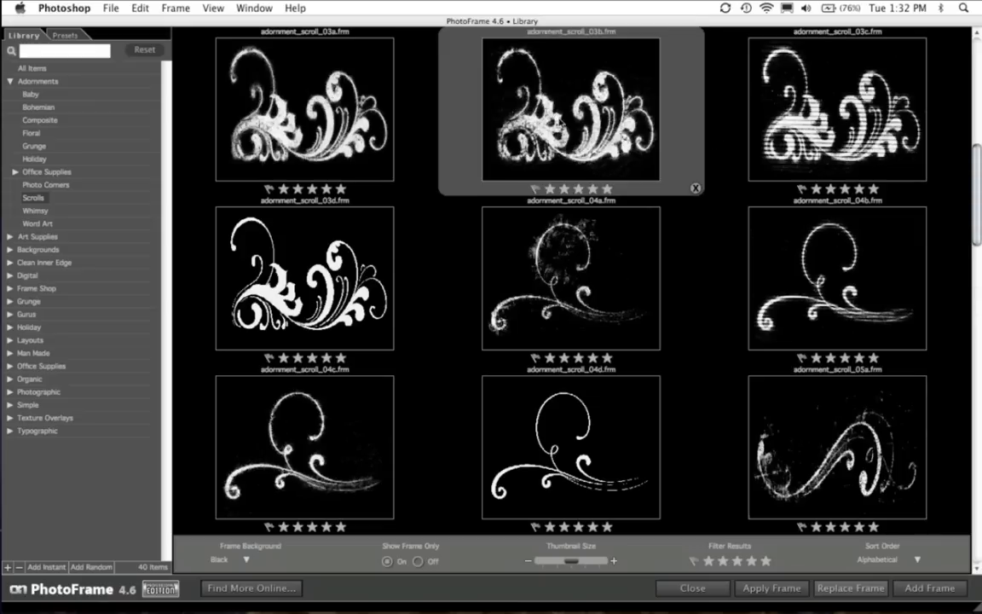
pyautogui.doubleClick(503, 110)
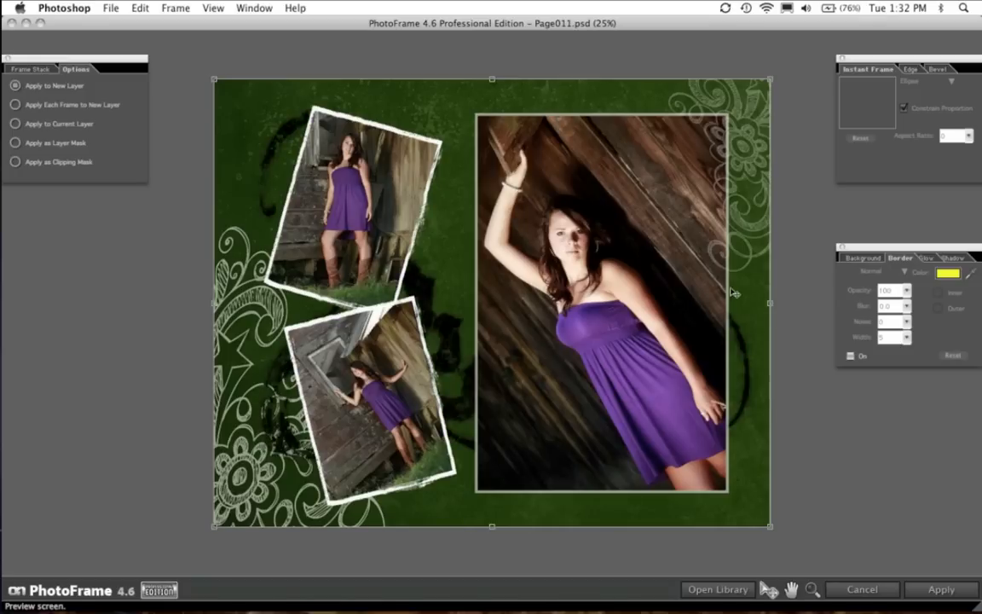
# Set the scroll's colour to the white foreground colour, keep its blend mode Normal and apply it to a new layer
pyautogui.click(863, 258)
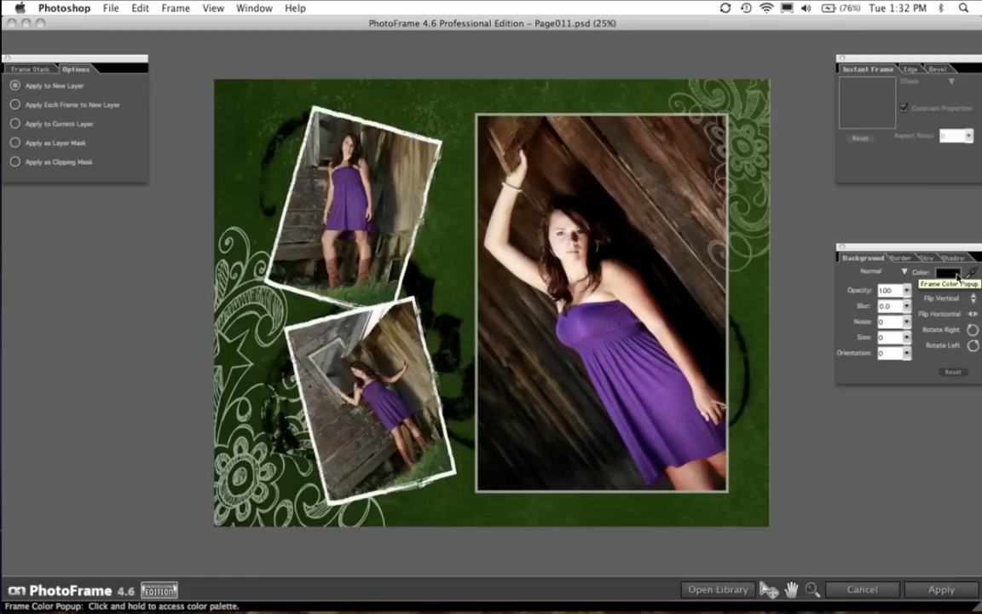
pyautogui.click(951, 275)
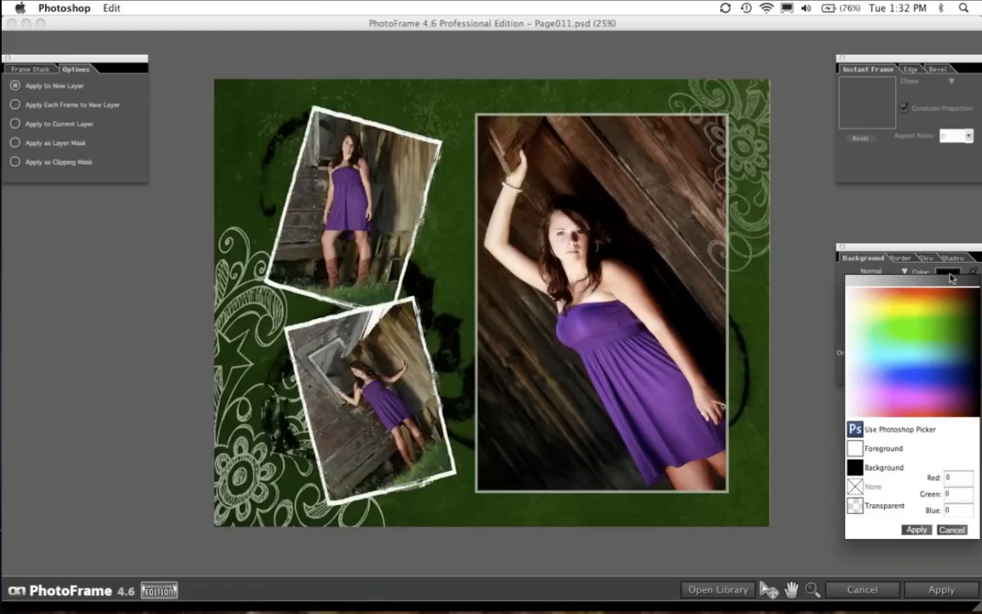
pyautogui.click(854, 449)
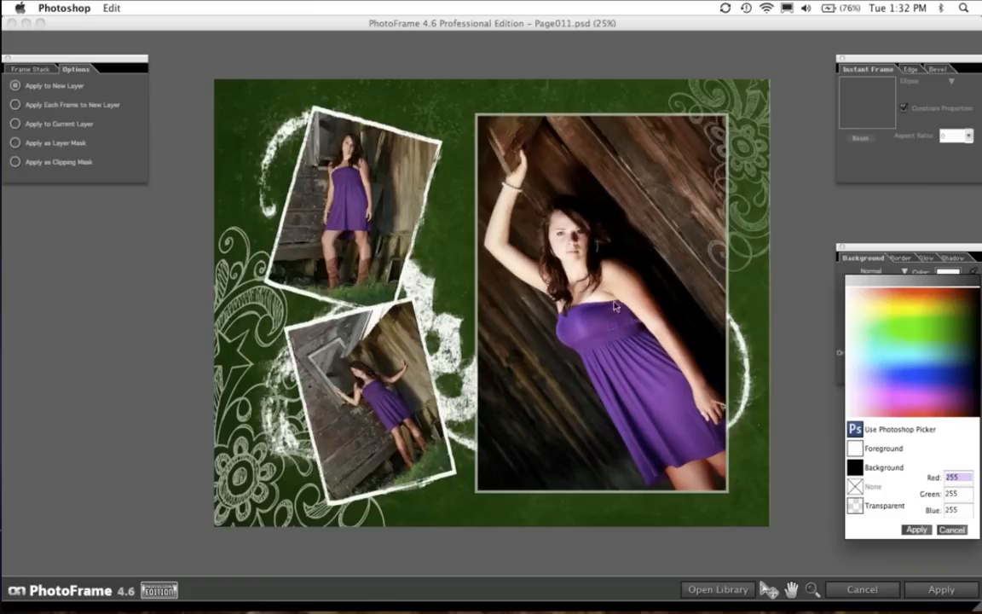
pyautogui.click(917, 529)
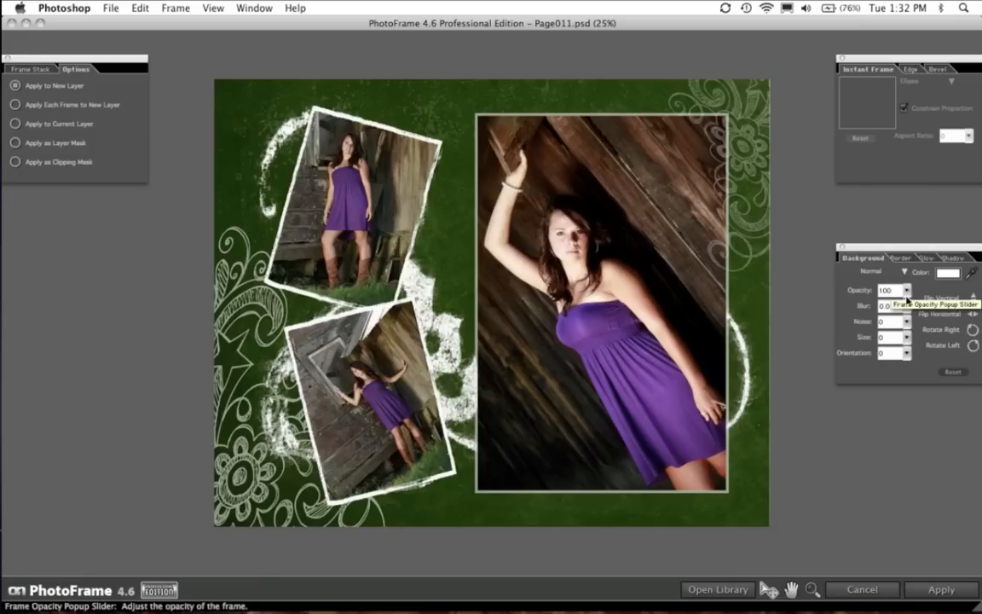
pyautogui.click(904, 272)
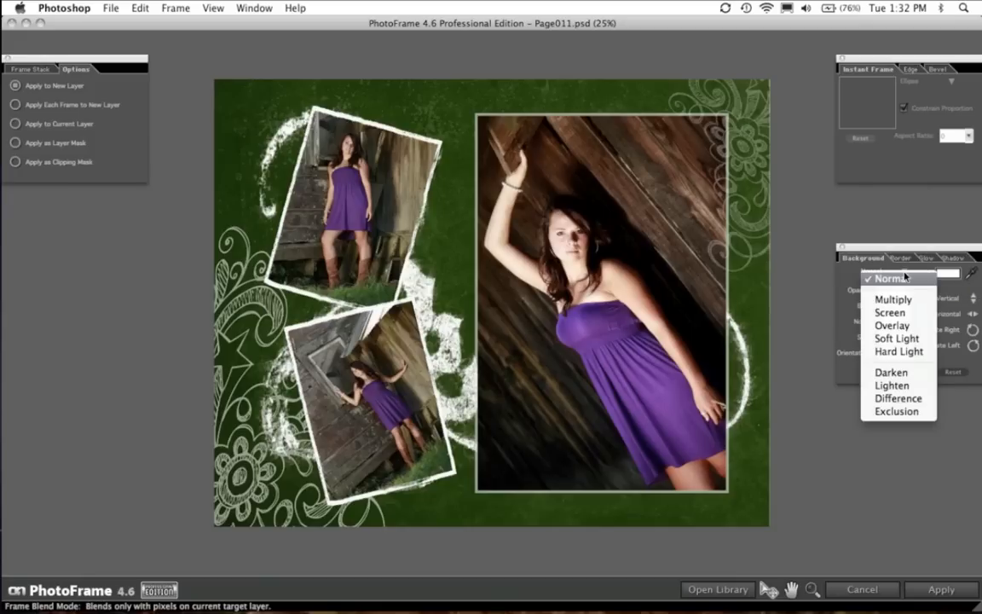
pyautogui.click(902, 278)
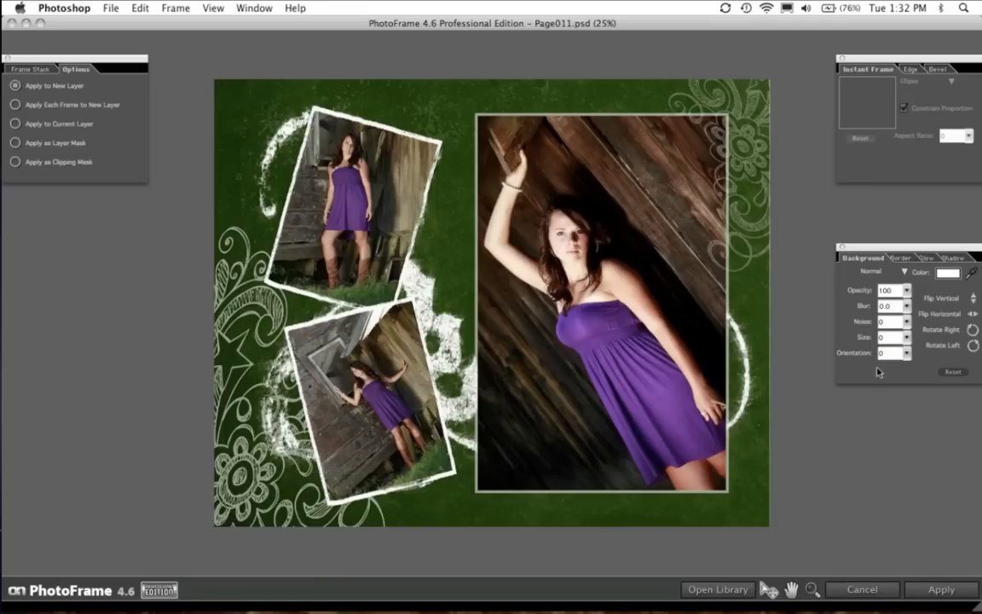
pyautogui.click(945, 590)
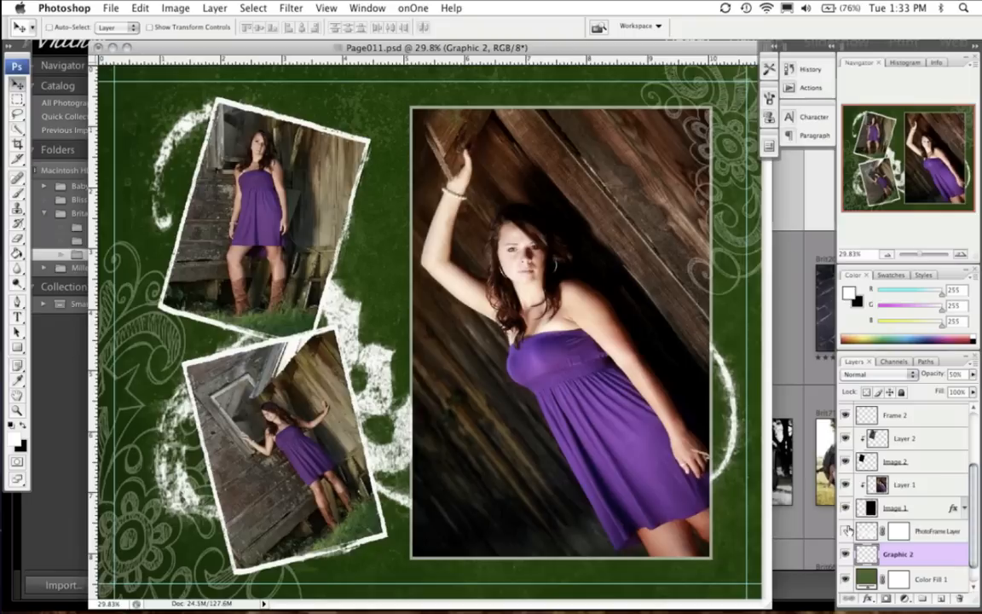
# Check the PhotoFrame Layer by toggling its visibility, and hide the Graphic 2 layer
pyautogui.click(846, 531)
pyautogui.click(847, 531)
pyautogui.click(847, 554)
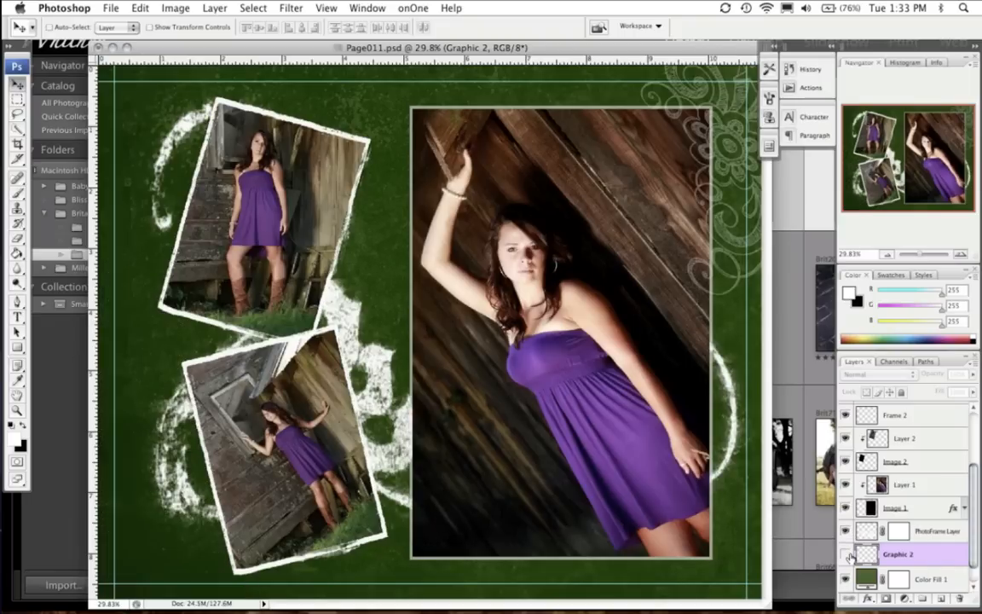
# Scale the PhotoFrame scroll to 53%, rotate it -18.6° and place it in the page's lower-left corner behind the tilted photo
pyautogui.click(866, 530)
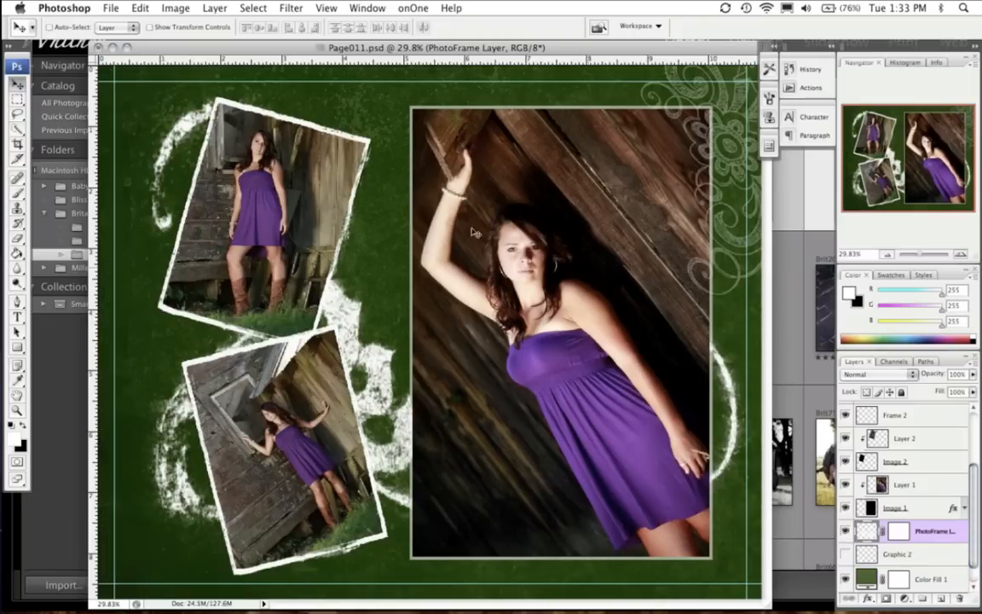
pyautogui.moveTo(259, 325); pyautogui.dragTo(238, 370)
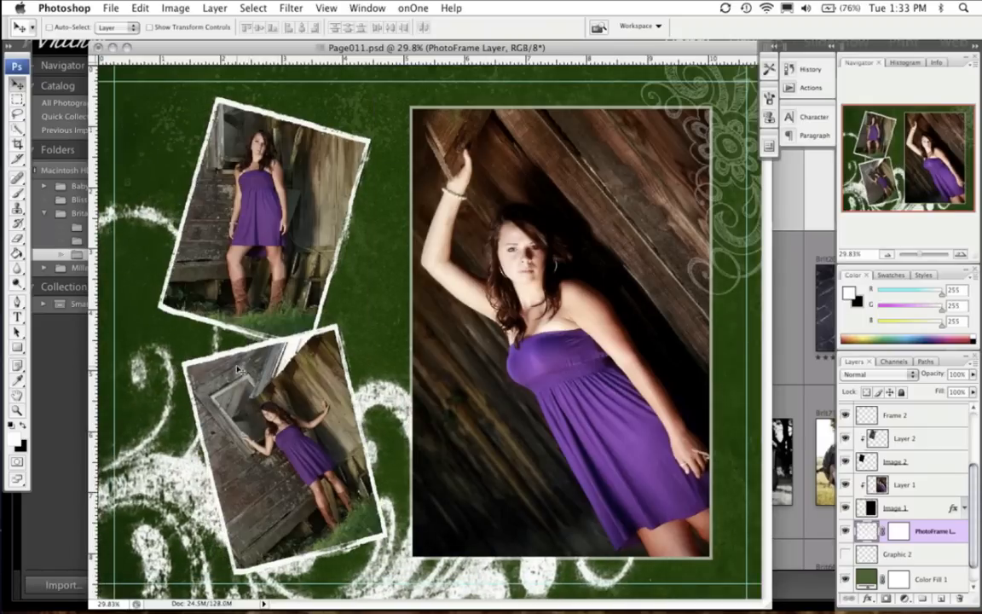
pyautogui.press('super+t')
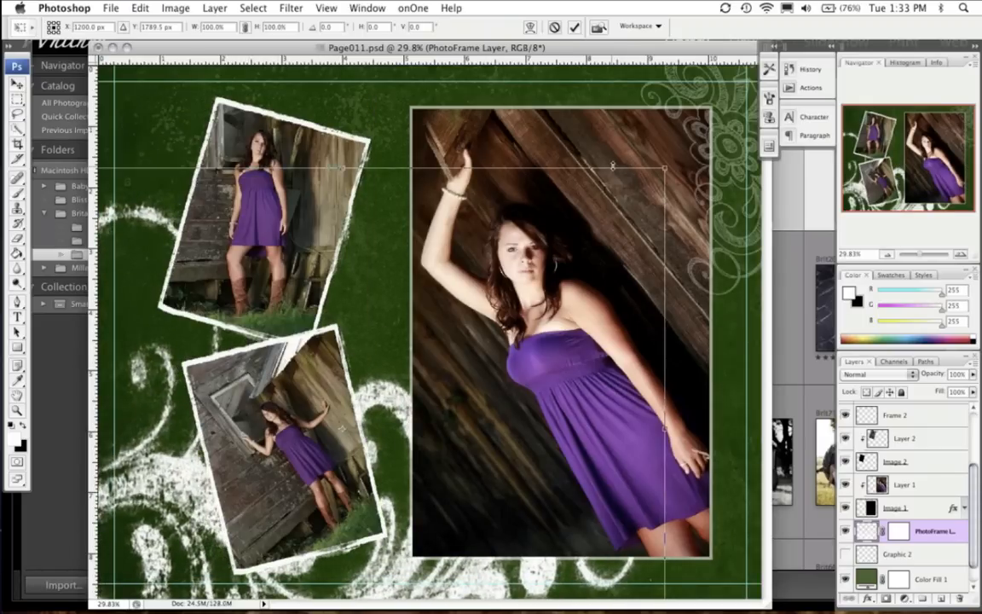
pyautogui.moveTo(666, 168); pyautogui.dragTo(356, 310)
pyautogui.moveTo(298, 488); pyautogui.dragTo(277, 266)
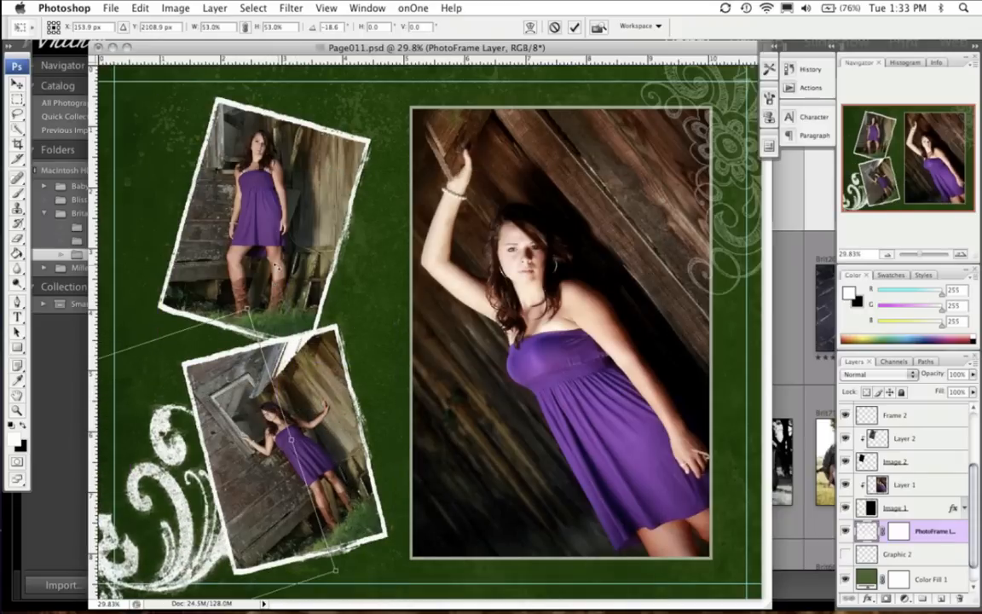
pyautogui.press('Return')
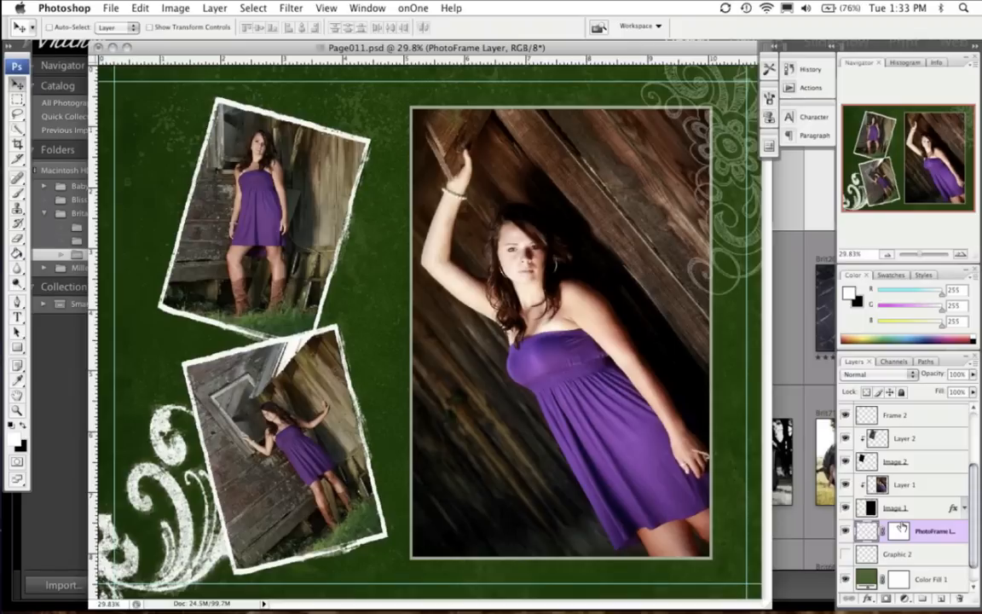
# Set the PhotoFrame Layer to Soft Light and place a duplicate of it in the page's upper-right corner
pyautogui.click(859, 376)
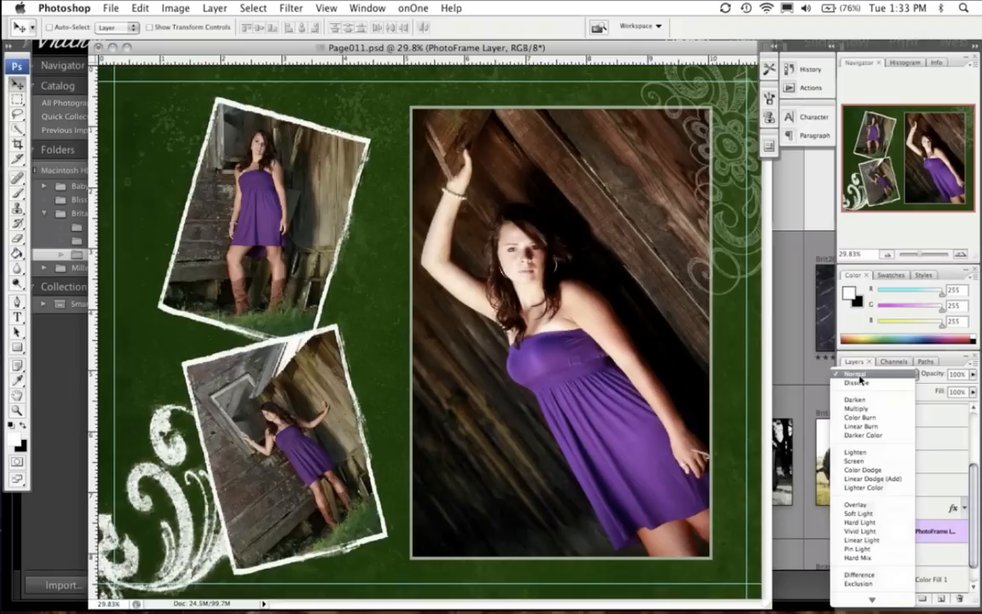
pyautogui.click(871, 513)
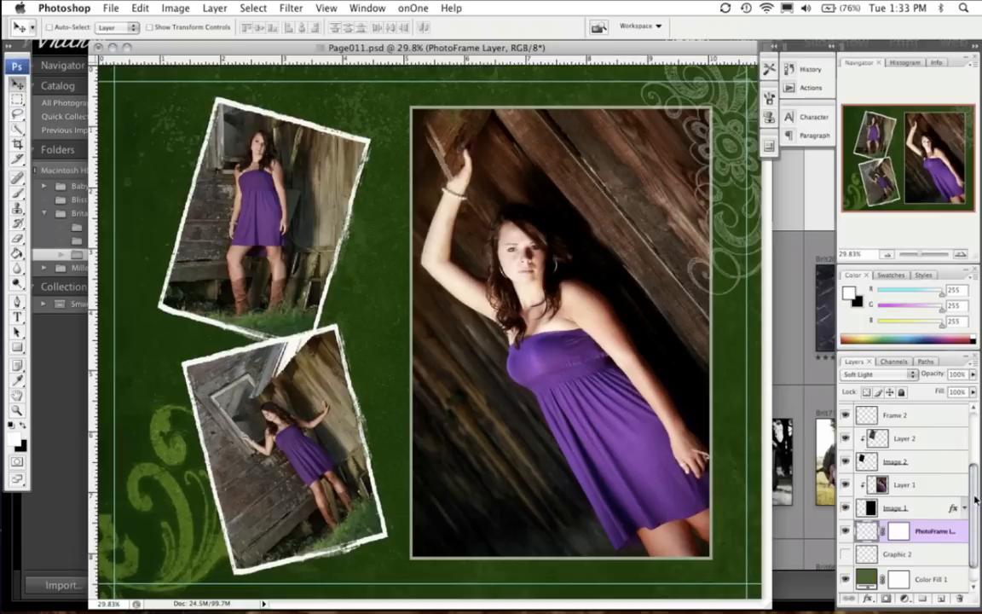
pyautogui.scroll(-1, 975, 499)
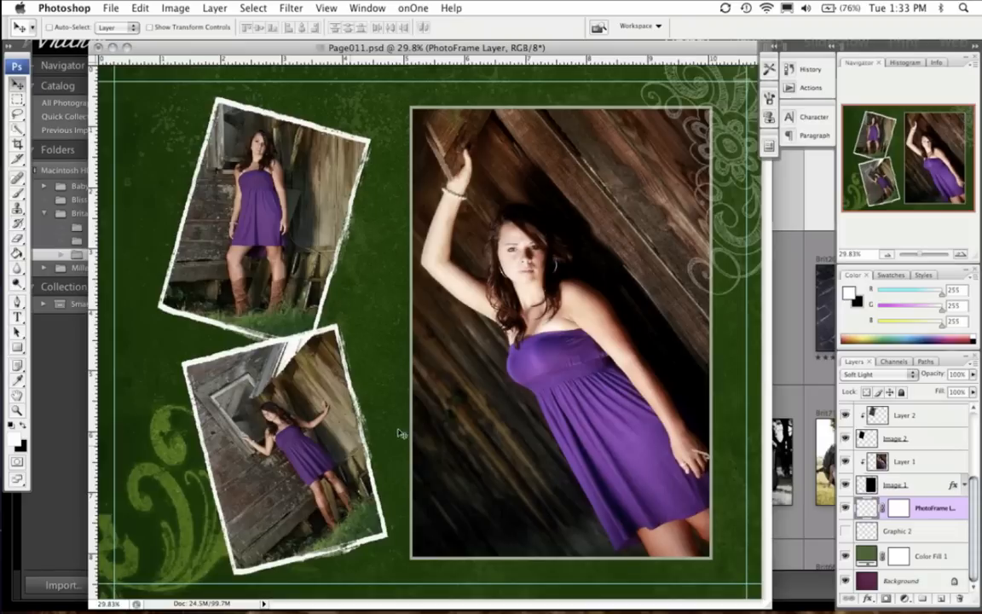
pyautogui.moveTo(931, 512)
pyautogui.mouseDown()
pyautogui.moveTo(948, 544)
pyautogui.moveTo(936, 516)
pyautogui.mouseUp()
pyautogui.moveTo(941, 599); pyautogui.dragTo(943, 600)
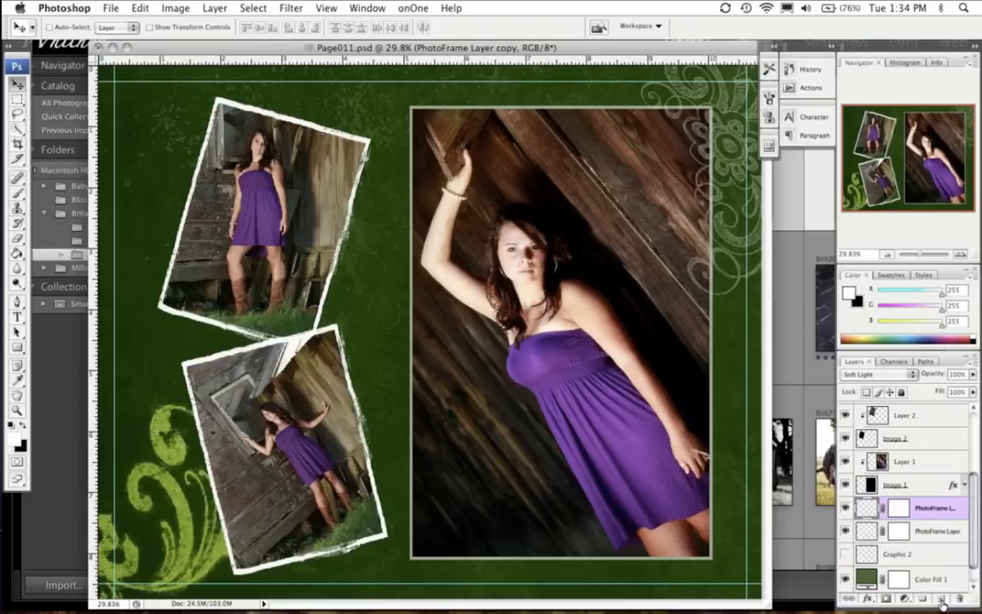
pyautogui.moveTo(248, 396); pyautogui.dragTo(655, 138)
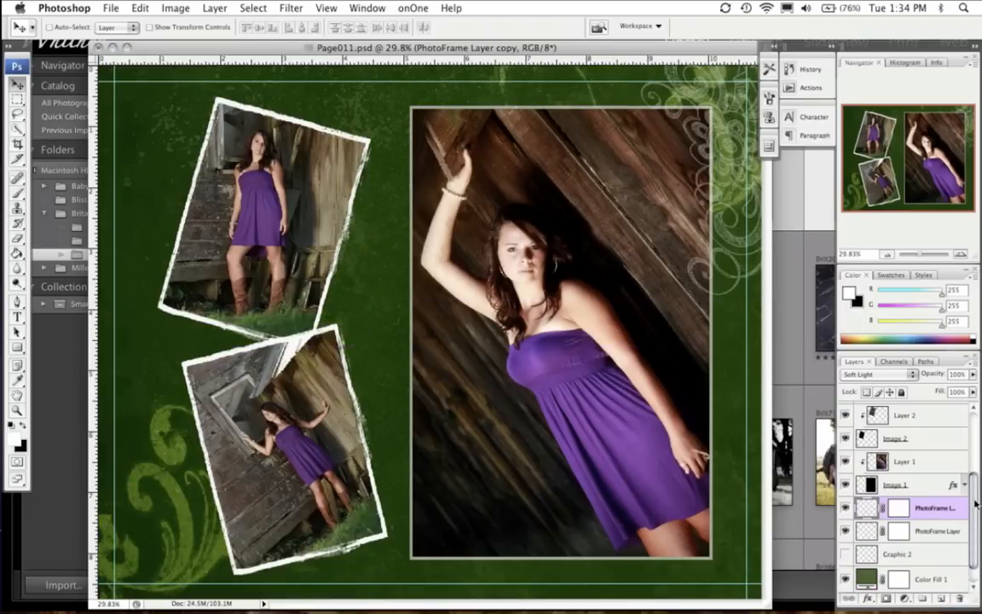
# Hide the Graphic 1 layer
pyautogui.scroll(2, 975, 492)
pyautogui.scroll(3, 976, 492)
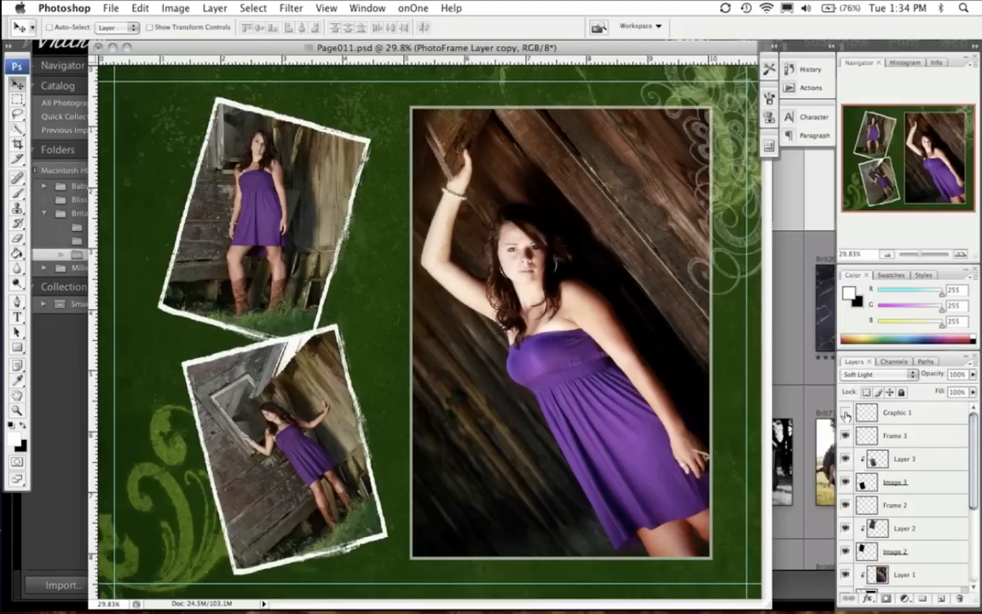
pyautogui.click(845, 414)
# Rotate the duplicated PhotoFrame scroll by about 69° and by a further 32°, positioning it in the page's upper-right corner
pyautogui.moveTo(605, 189); pyautogui.dragTo(605, 166)
pyautogui.press('super+t')
pyautogui.moveTo(681, 353); pyautogui.dragTo(449, 364)
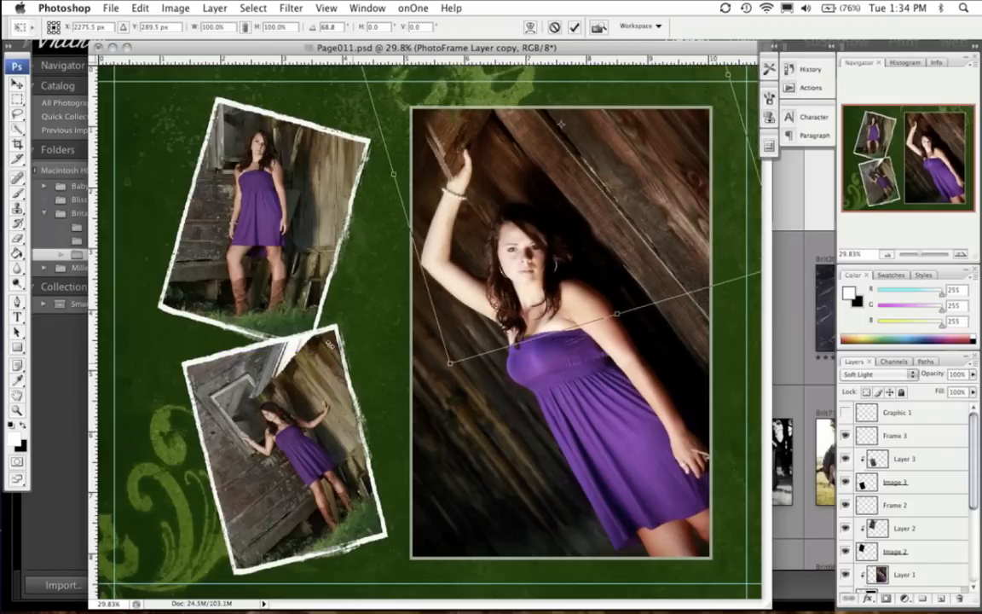
pyautogui.press('Return')
pyautogui.moveTo(613, 190); pyautogui.dragTo(685, 260)
pyautogui.press('super+t')
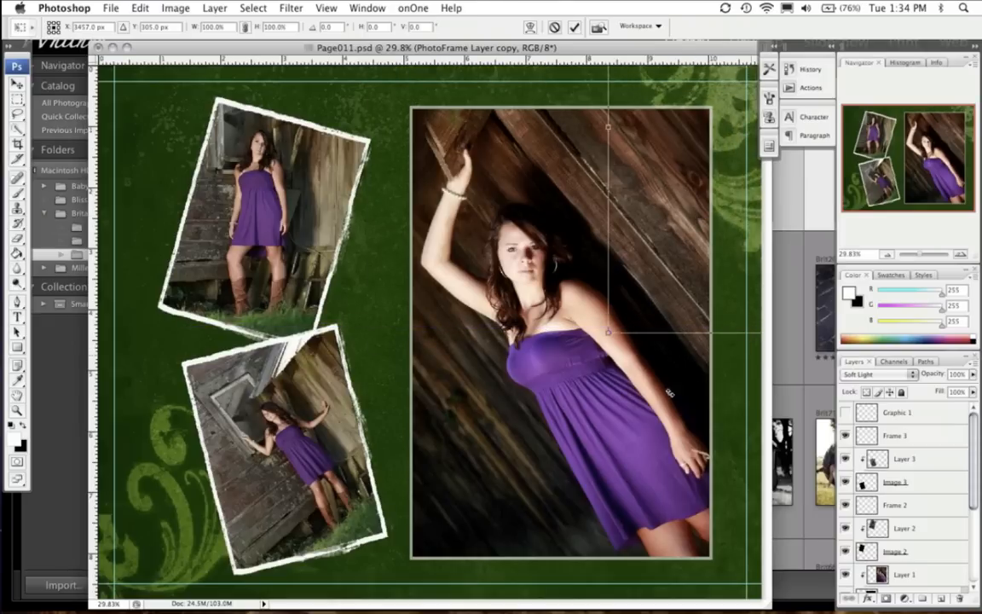
pyautogui.moveTo(670, 393); pyautogui.dragTo(472, 321)
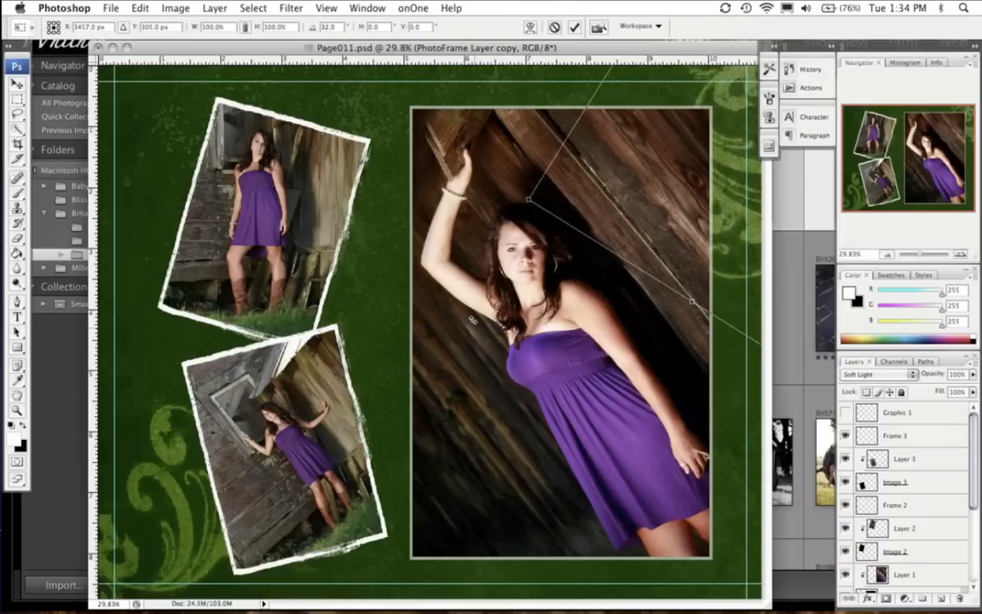
pyautogui.press('Return')
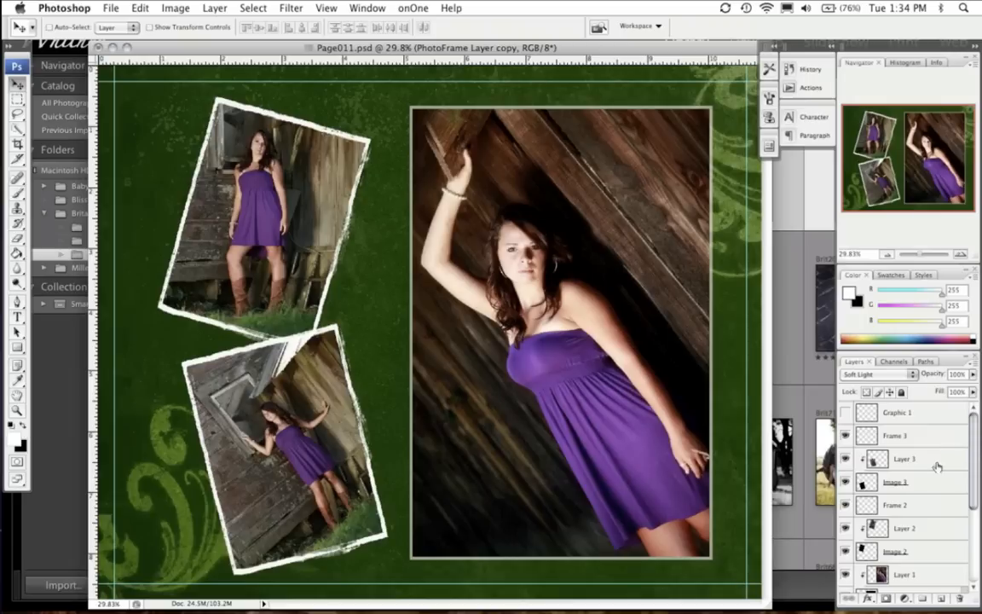
# Move the PhotoFrame Layer copy directly above Layer 3 in the stack and reposition the scroll over the large photo's upper-right corner
pyautogui.scroll(-2, 938, 494)
pyautogui.moveTo(949, 530); pyautogui.dragTo(831, 375)
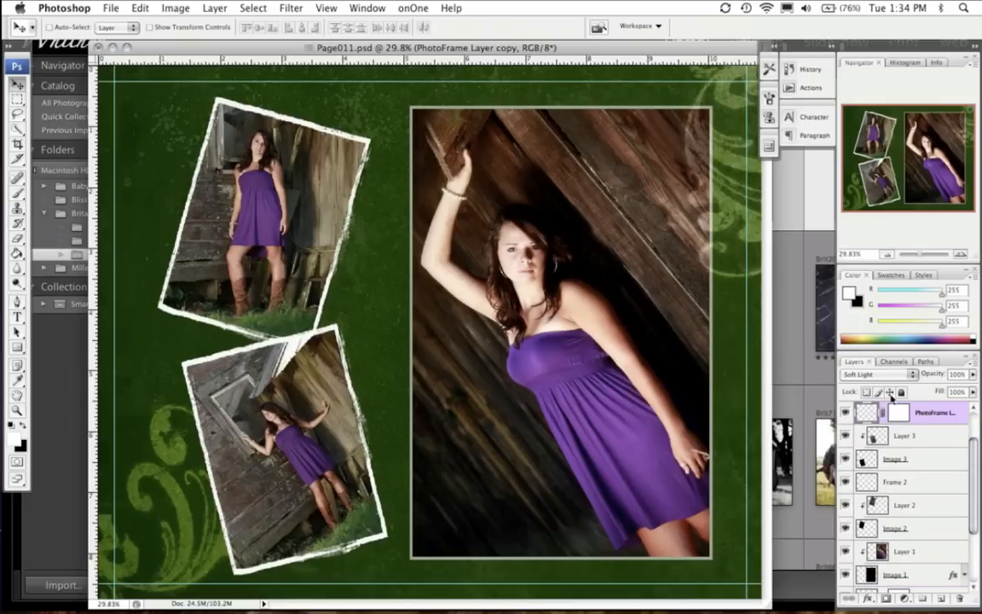
pyautogui.moveTo(649, 155); pyautogui.dragTo(738, 114)
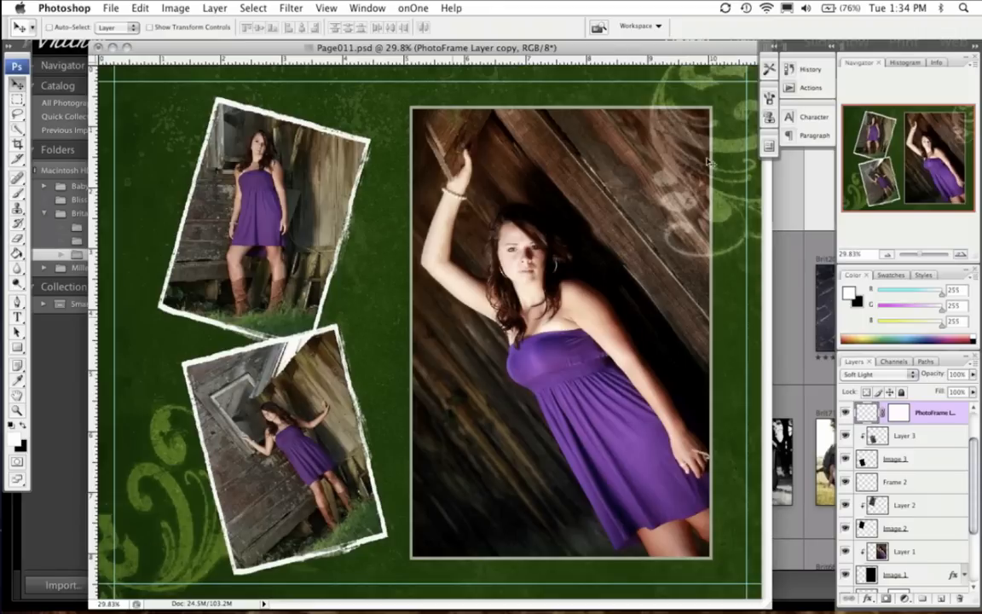
pyautogui.moveTo(627, 157); pyautogui.dragTo(624, 141)
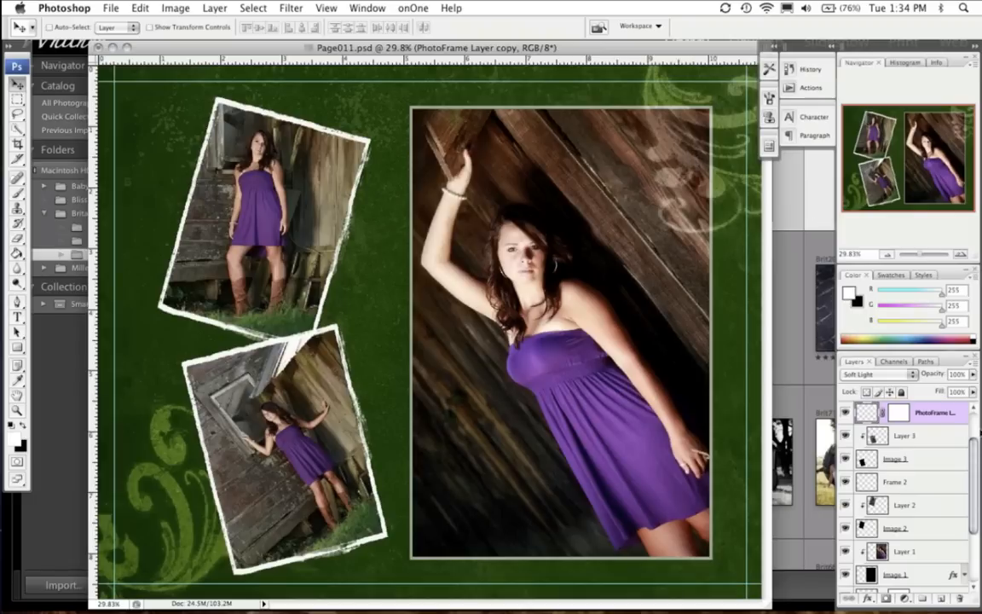
# Compare the large photo with and without its stroke, delete the Stroke effect from the Image 1 layer, and select Layer 1
pyautogui.scroll(2, 970, 465)
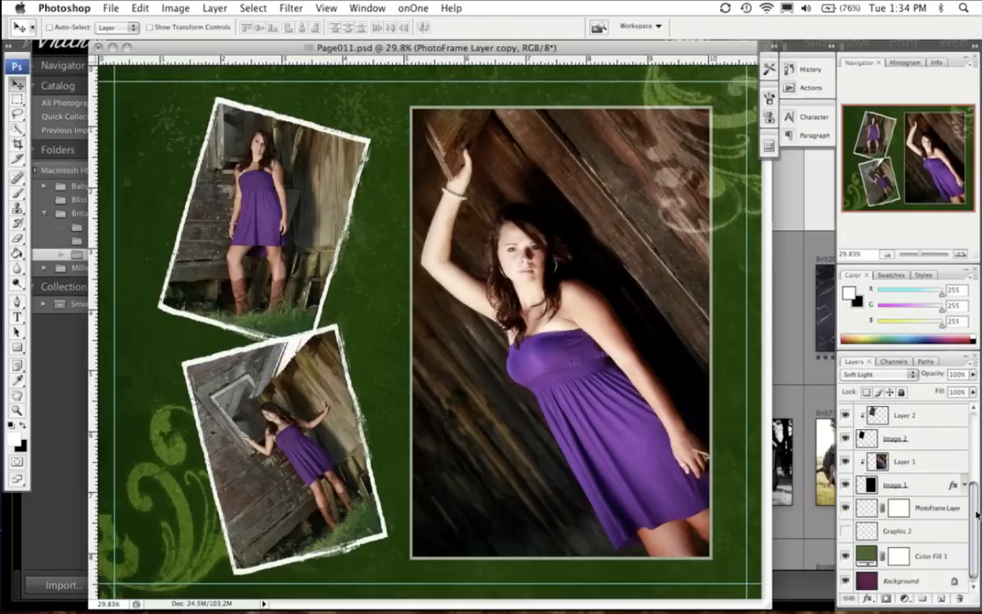
pyautogui.moveTo(976, 468); pyautogui.dragTo(976, 500)
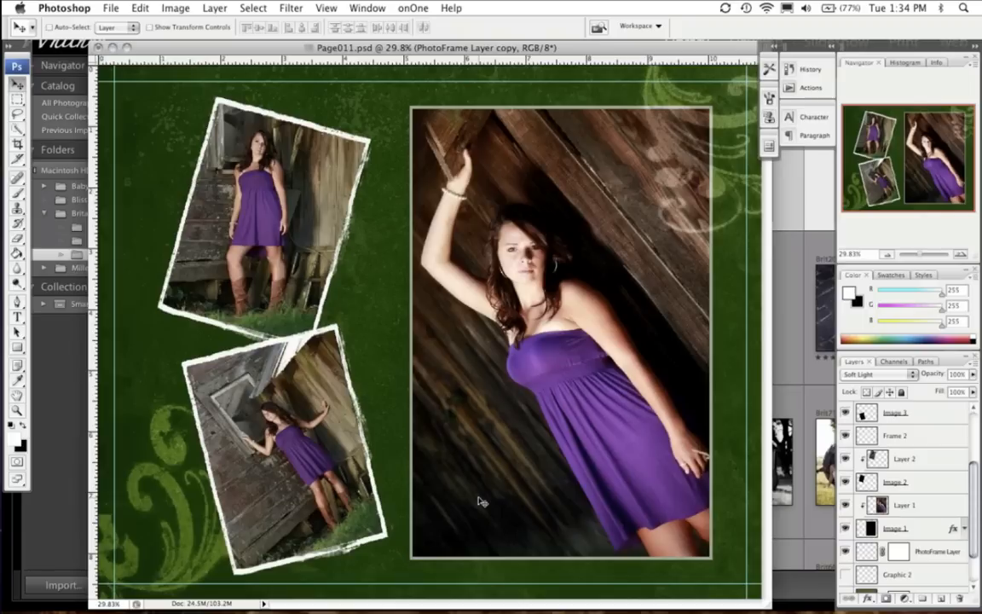
pyautogui.click(949, 529)
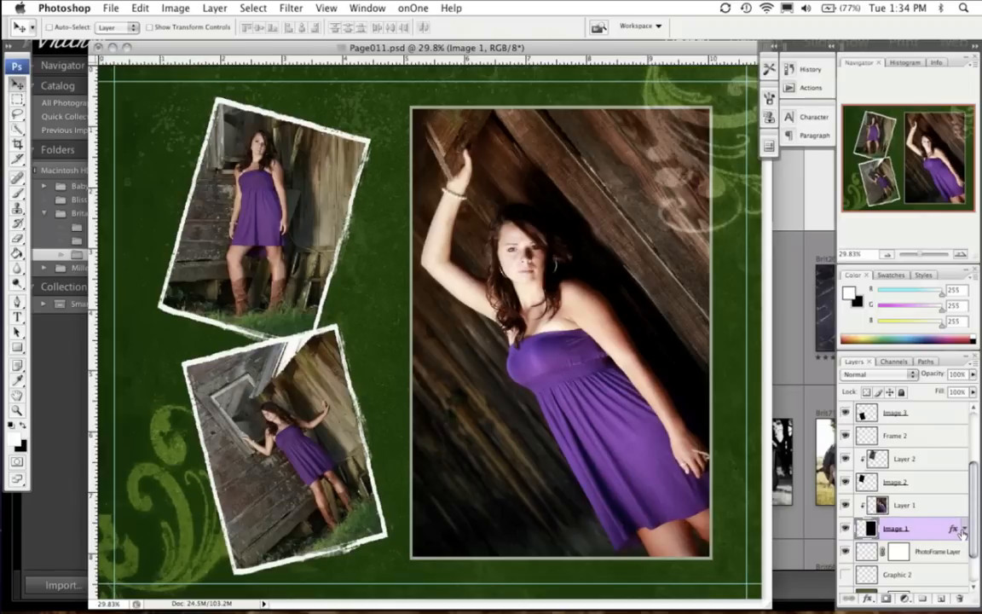
pyautogui.click(962, 530)
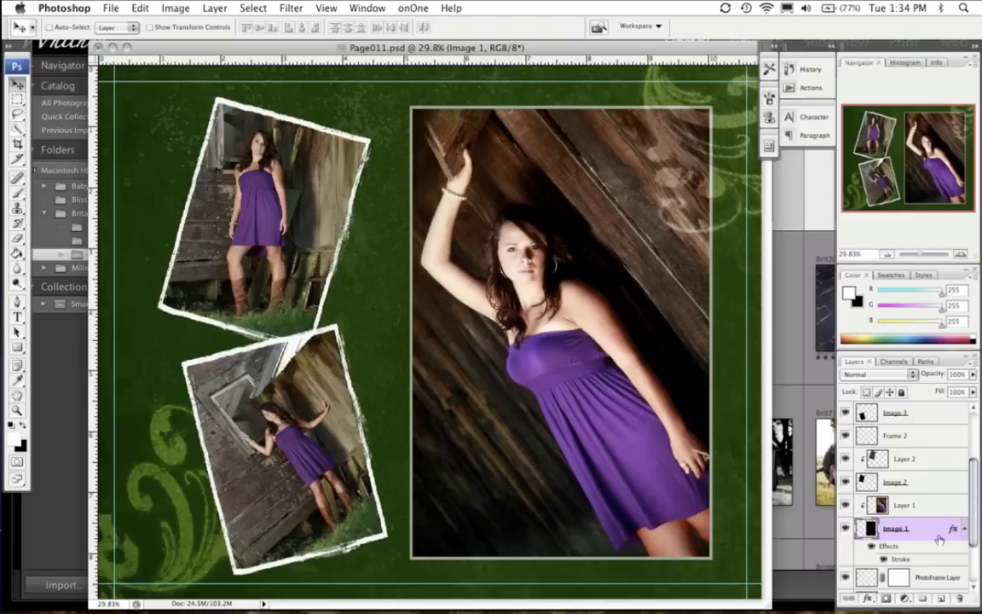
pyautogui.click(883, 559)
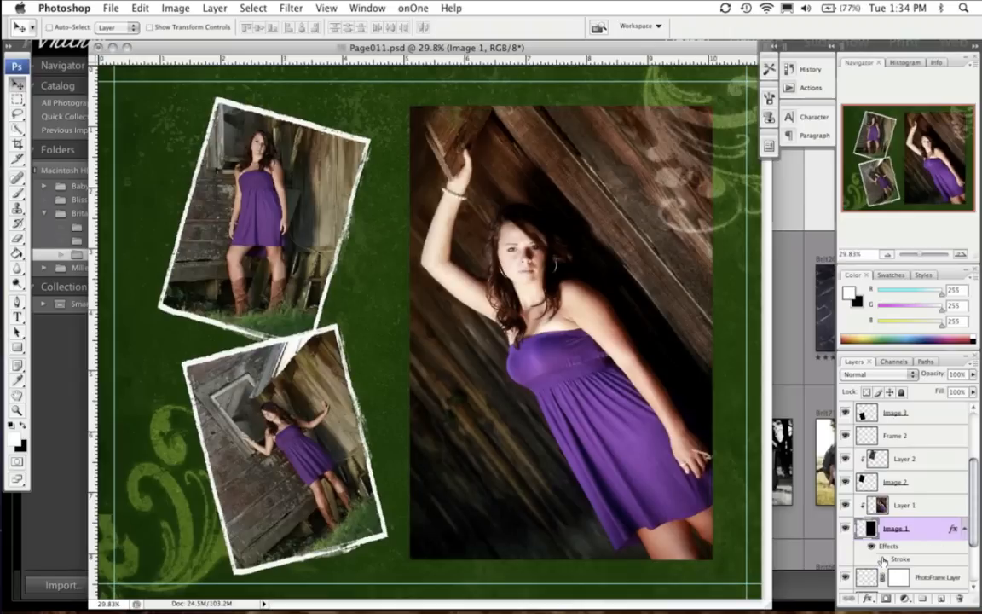
pyautogui.click(883, 560)
pyautogui.click(883, 560)
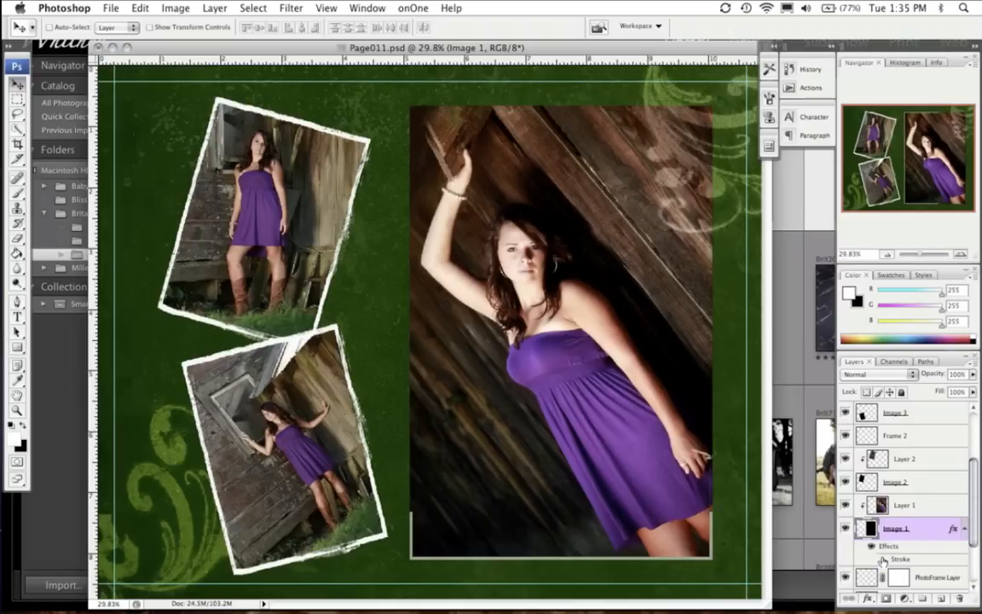
pyautogui.click(883, 560)
pyautogui.moveTo(900, 555)
pyautogui.mouseDown()
pyautogui.moveTo(865, 537)
pyautogui.moveTo(959, 601)
pyautogui.mouseUp()
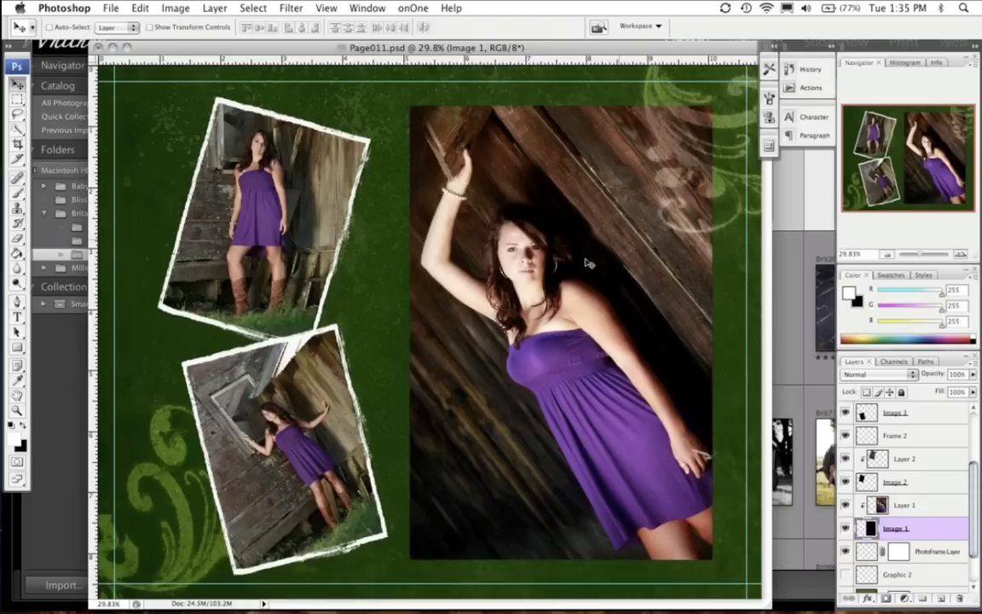
pyautogui.click(921, 509)
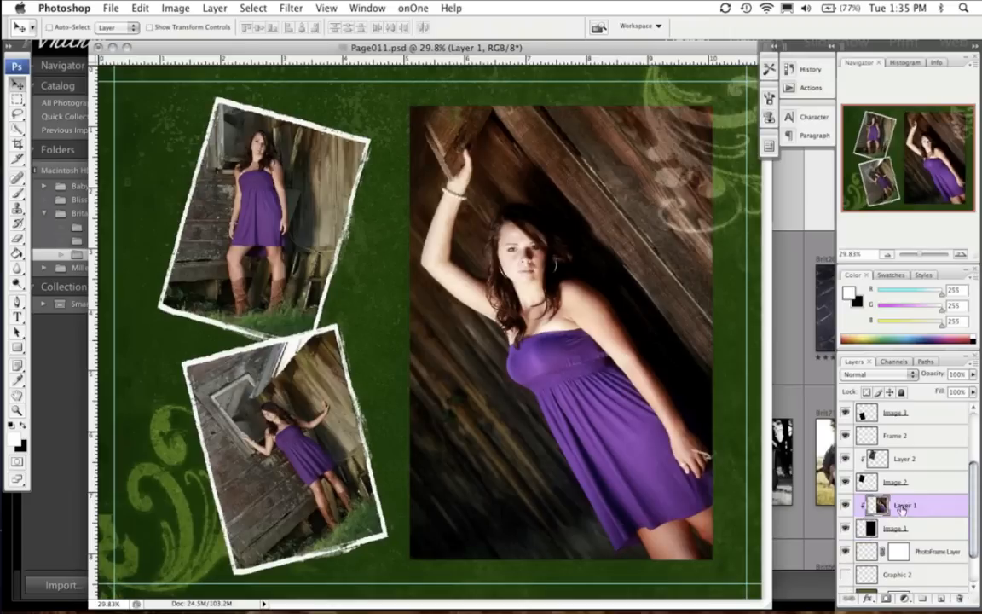
pyautogui.click(418, 8)
pyautogui.moveTo(438, 92)
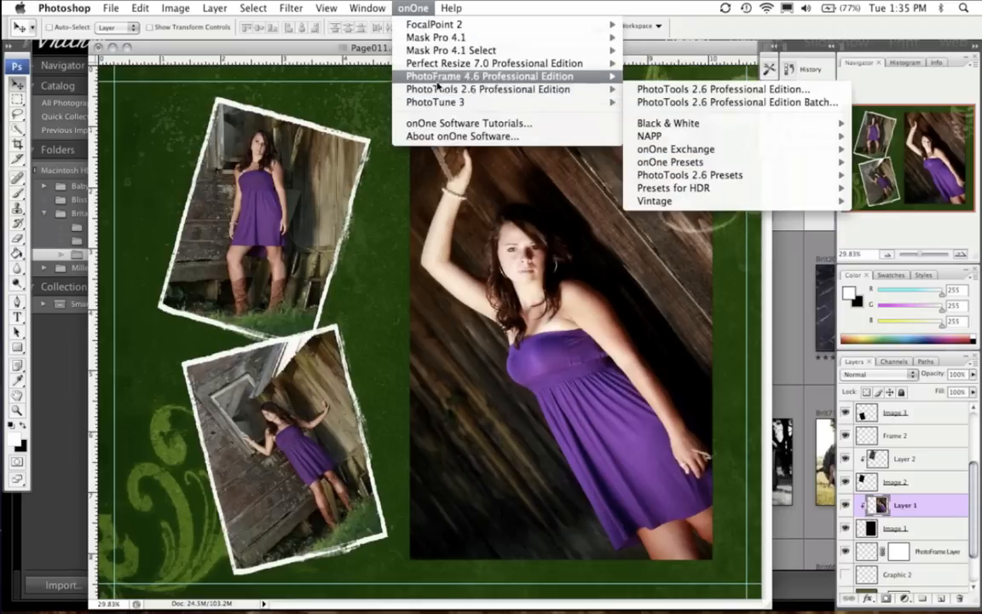
pyautogui.click(693, 91)
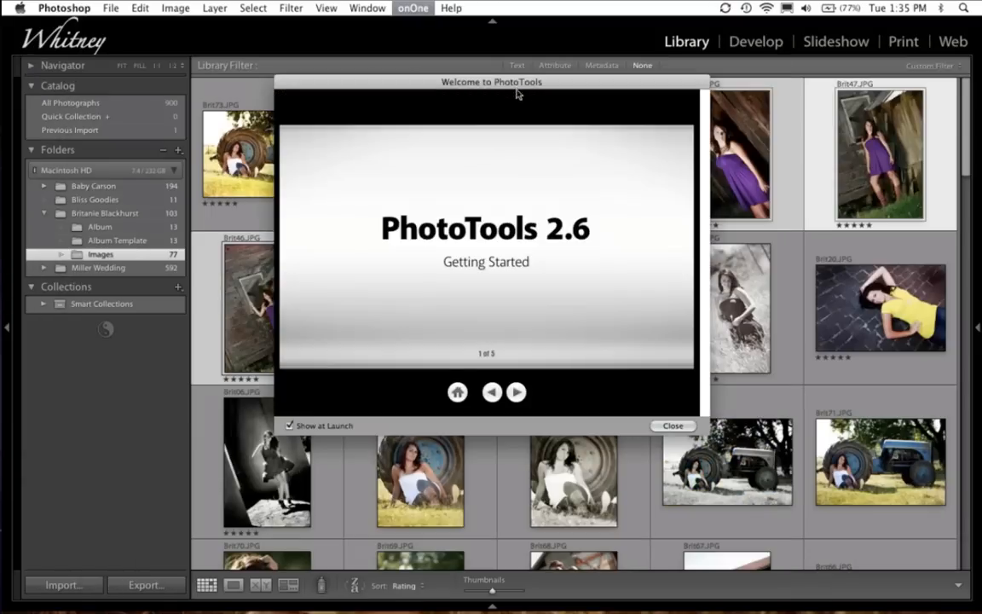
pyautogui.click(672, 426)
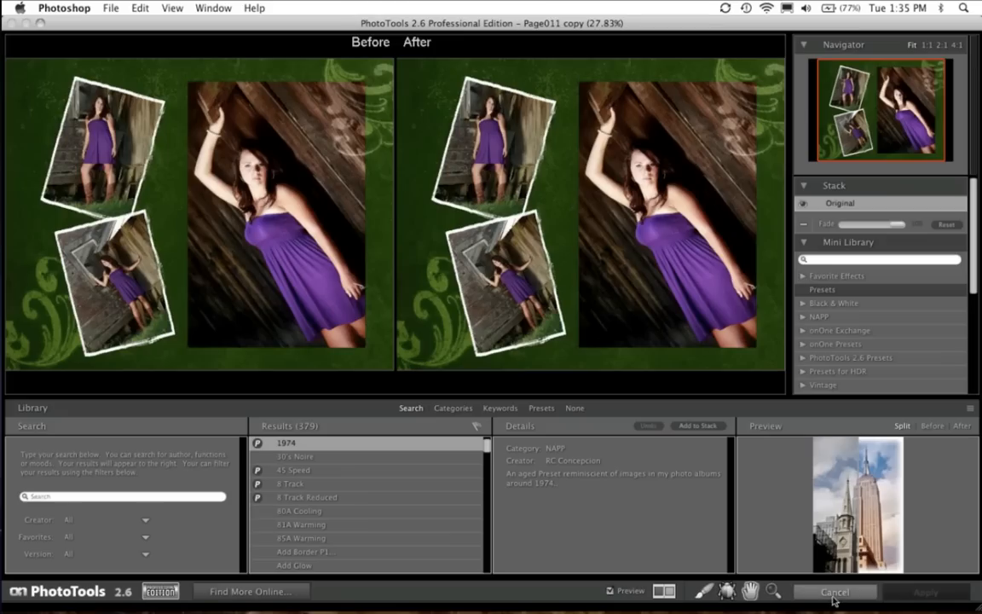
pyautogui.click(834, 591)
# Launch PhotoFrame 4.6 and add the camera_28.frm frame from the library's Photographic Camera category
pyautogui.click(413, 7)
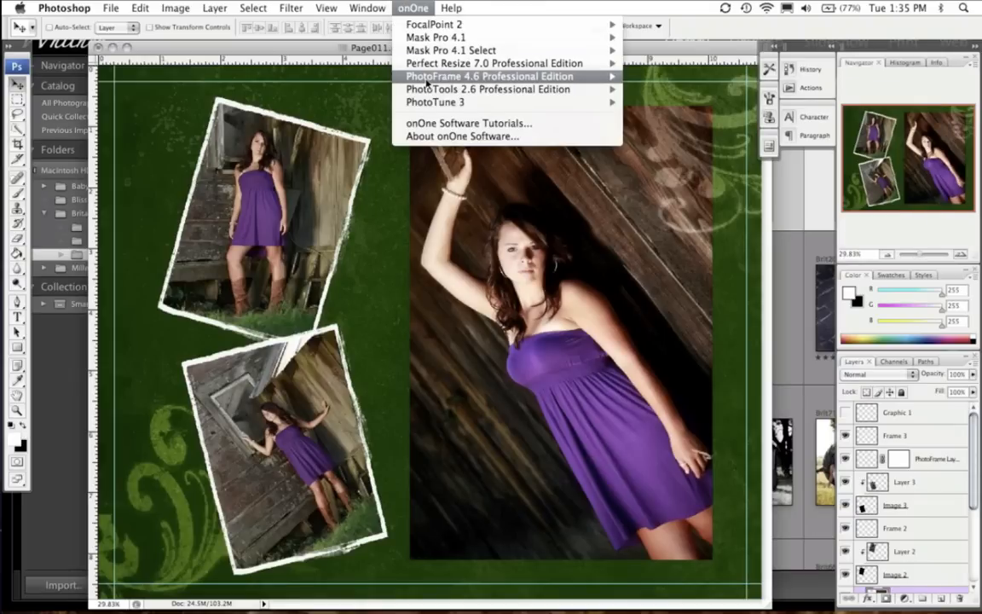
pyautogui.moveTo(426, 81)
pyautogui.click(635, 78)
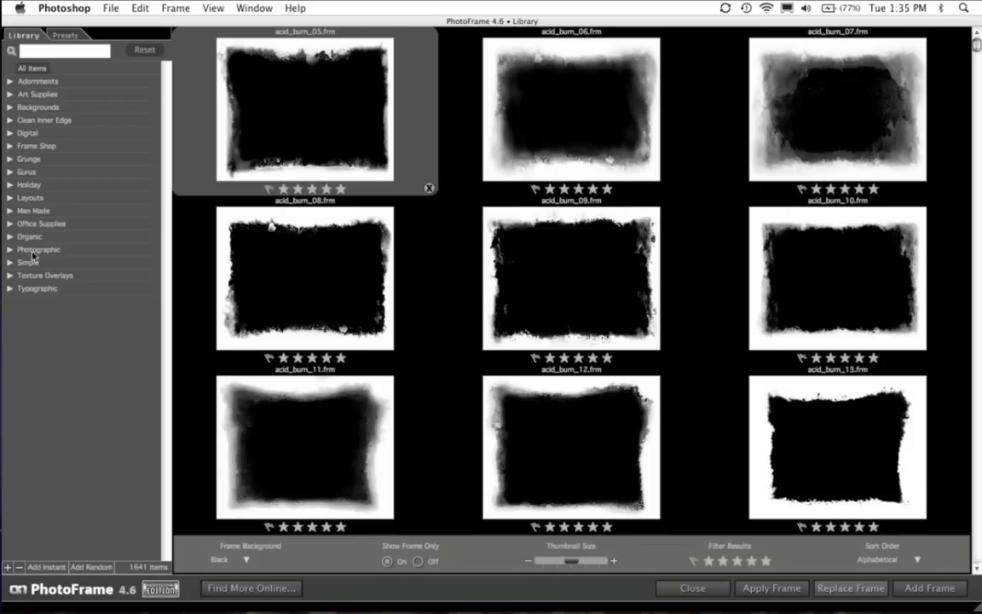
pyautogui.click(11, 250)
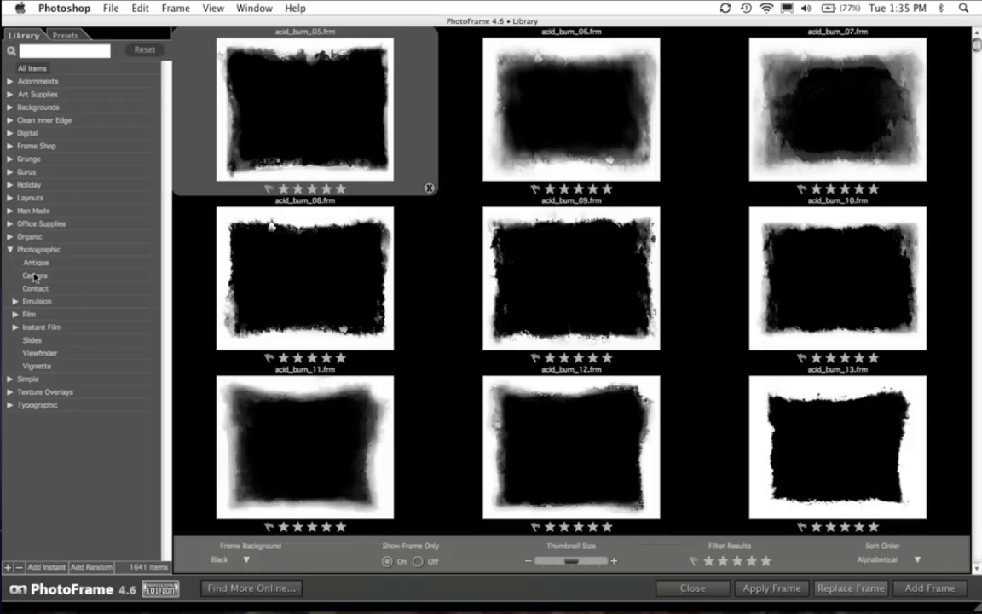
pyautogui.click(34, 276)
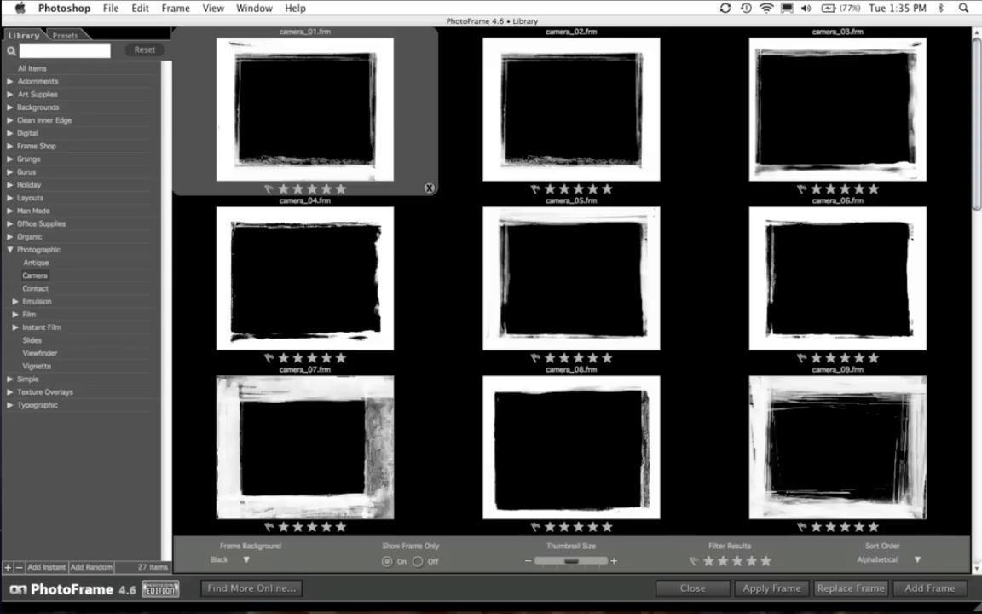
pyautogui.moveTo(977, 201); pyautogui.dragTo(976, 554)
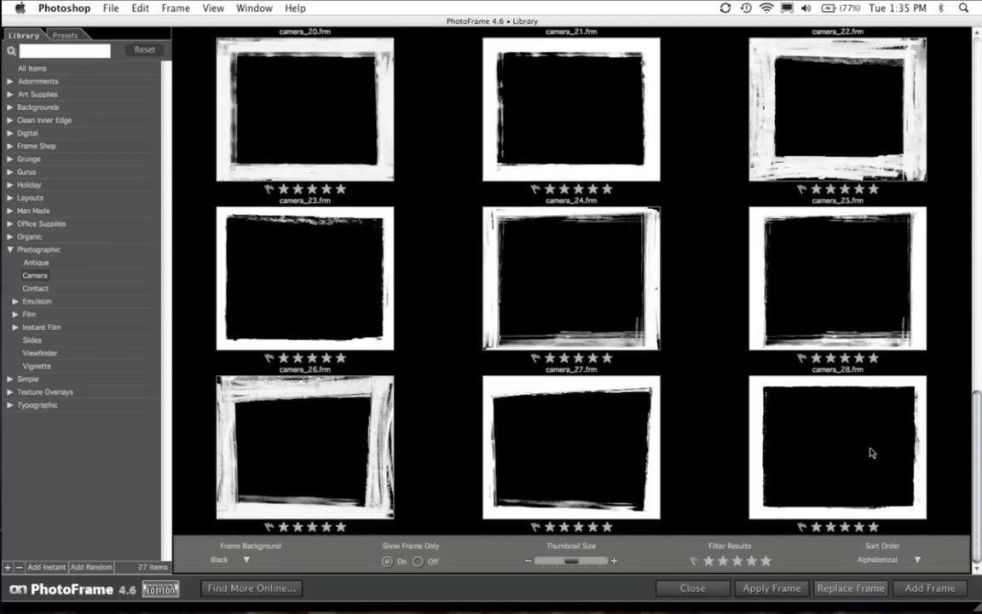
pyautogui.click(871, 452)
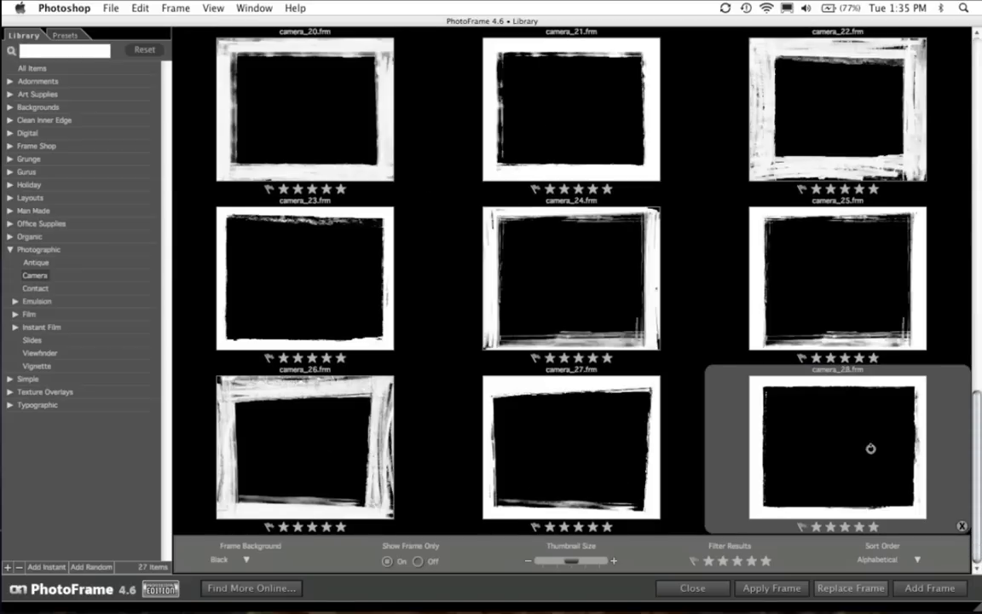
pyautogui.doubleClick(871, 453)
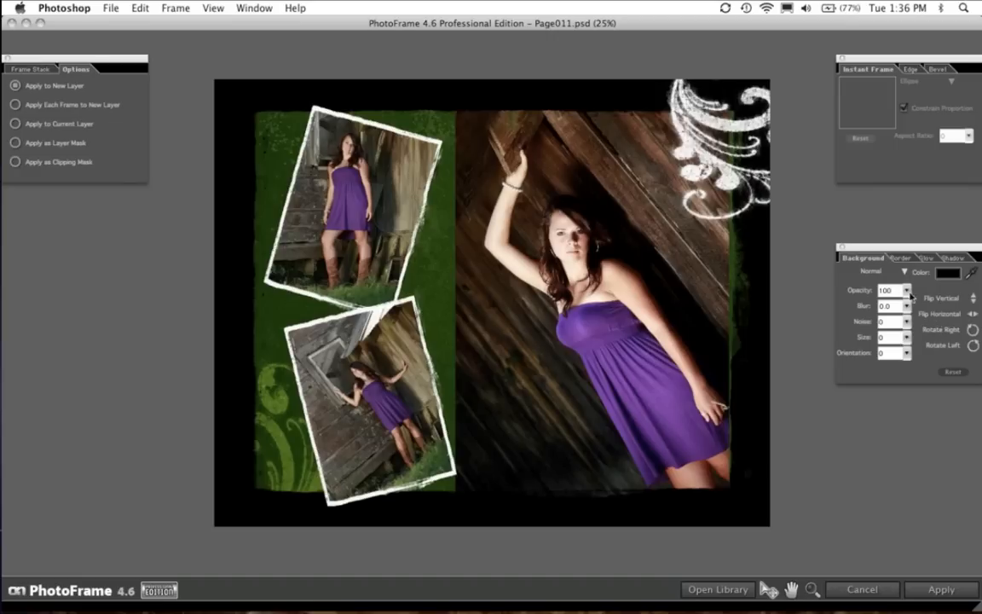
# Turn on the frame's border and set the frame's background colour to Transparent
pyautogui.click(901, 258)
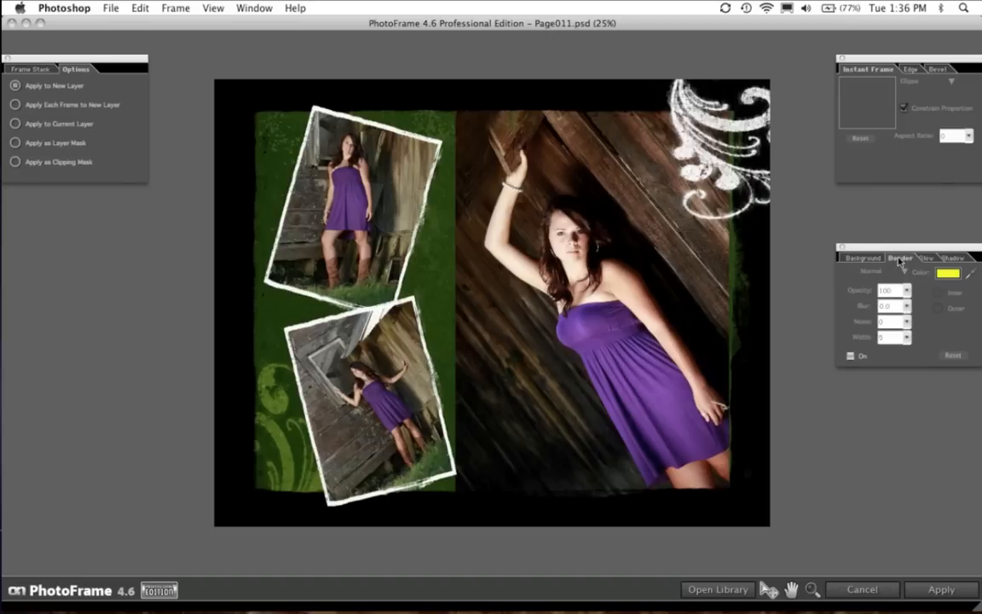
pyautogui.click(850, 357)
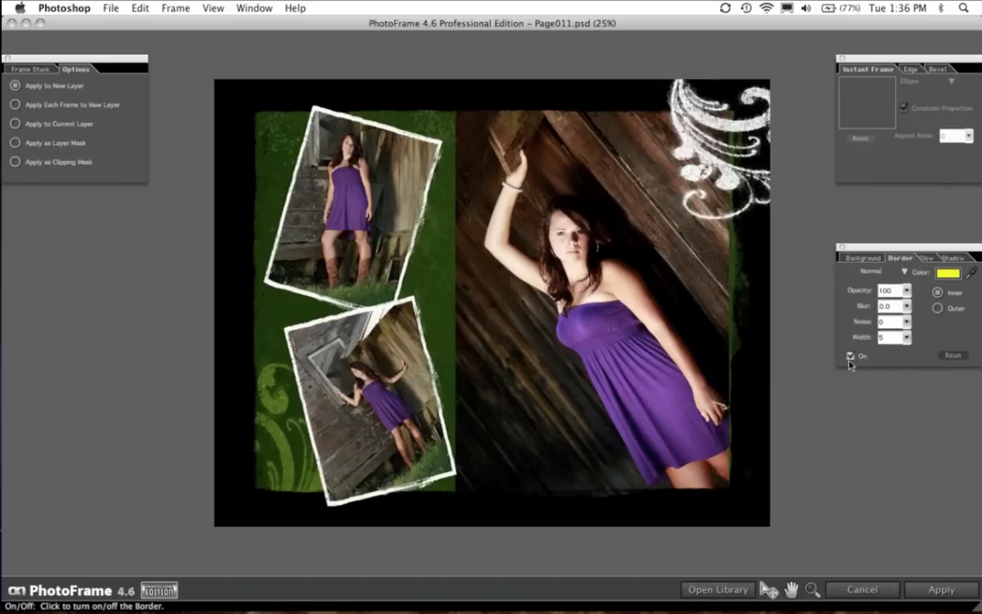
pyautogui.click(861, 259)
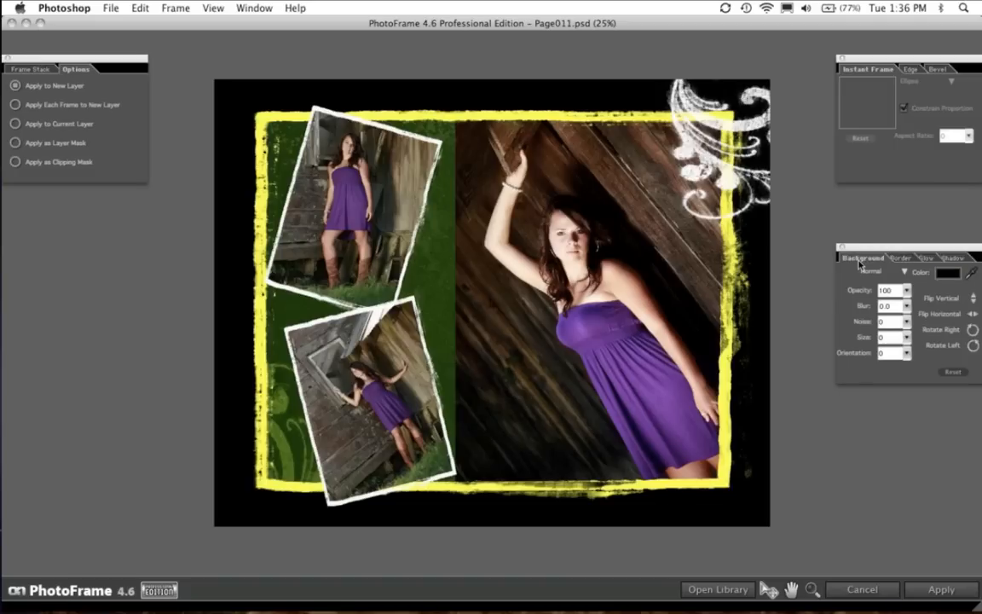
pyautogui.click(947, 273)
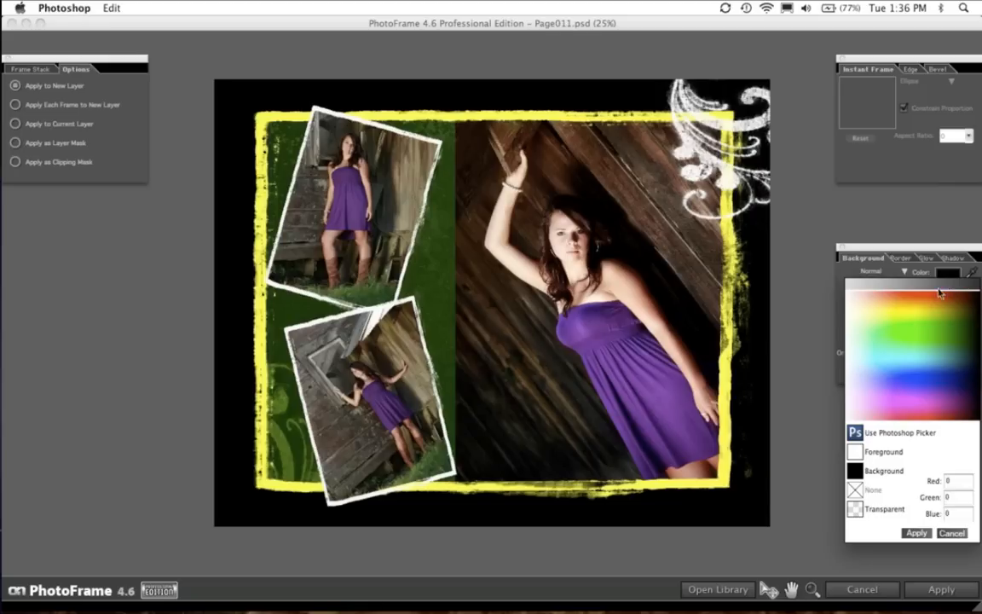
pyautogui.click(854, 509)
pyautogui.click(916, 533)
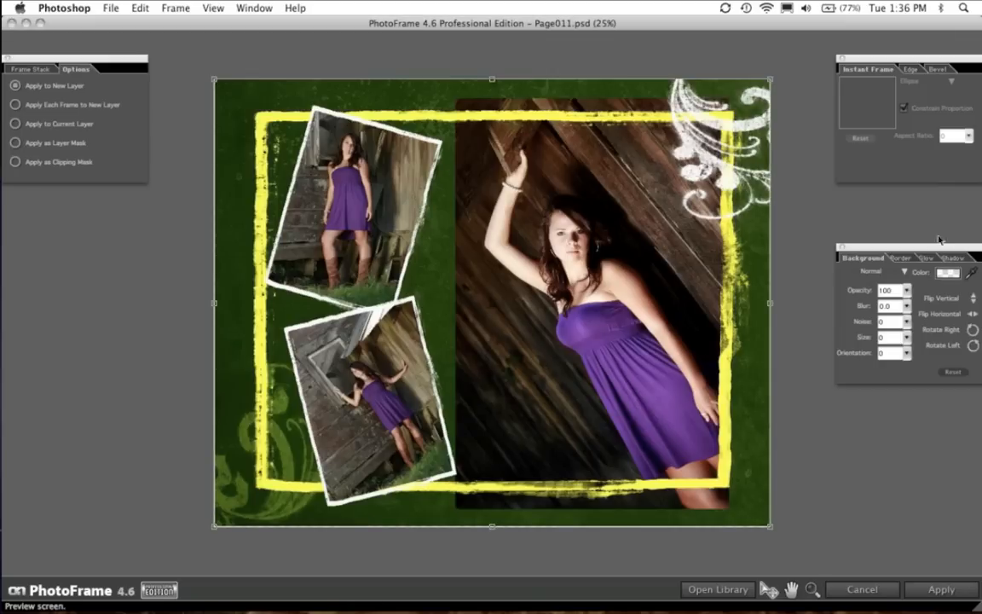
pyautogui.click(903, 259)
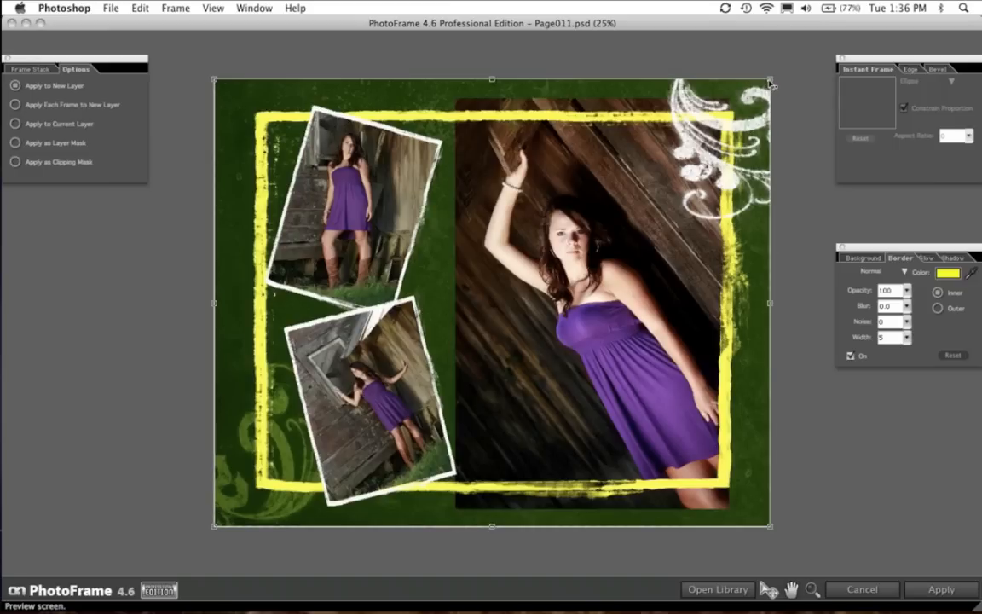
# Resize the camera_28 frame so that its border fits around the edges of the large photo
pyautogui.moveTo(771, 84); pyautogui.dragTo(702, 147)
pyautogui.moveTo(214, 332); pyautogui.dragTo(437, 335)
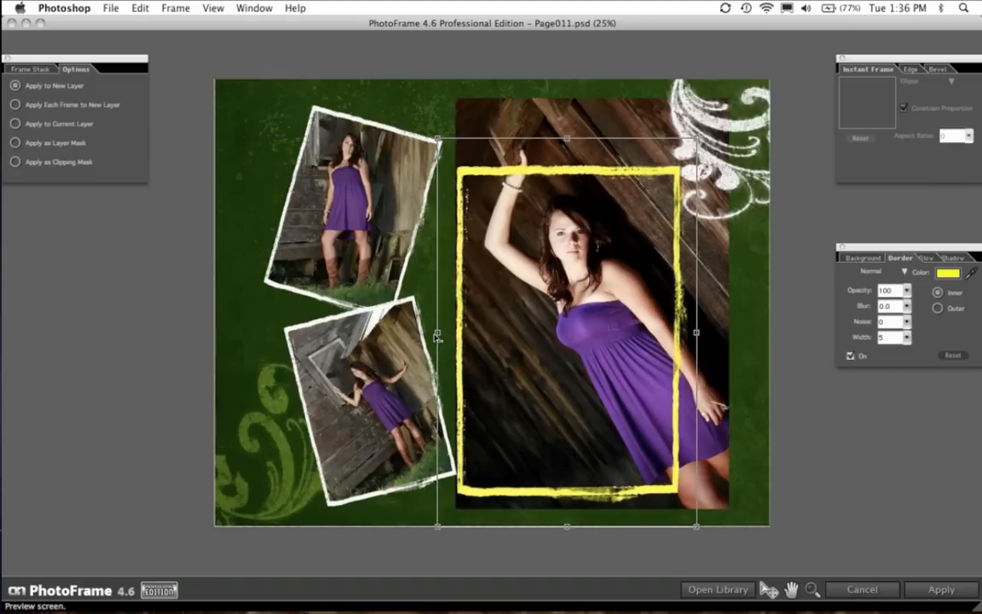
pyautogui.moveTo(516, 137); pyautogui.dragTo(553, 60)
pyautogui.moveTo(697, 293); pyautogui.dragTo(753, 298)
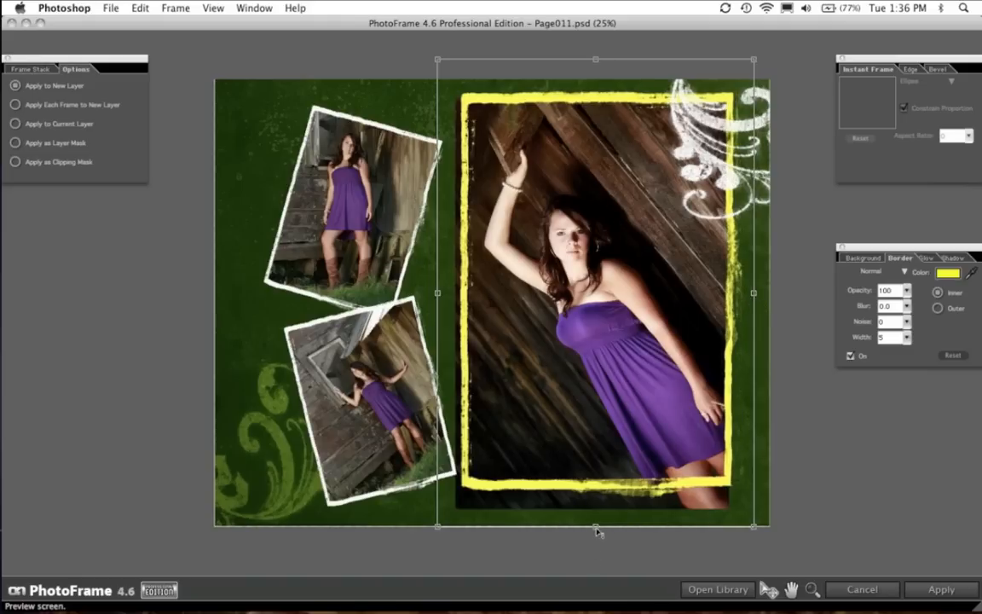
pyautogui.moveTo(597, 531); pyautogui.dragTo(597, 564)
pyautogui.moveTo(437, 310); pyautogui.dragTo(427, 311)
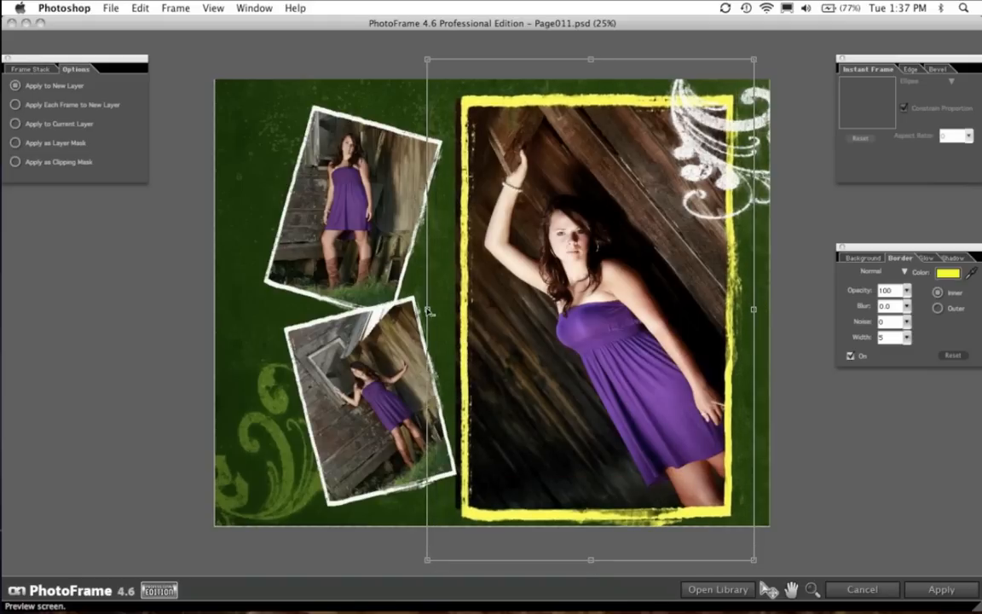
# Set the frame border's colour to the white foreground colour and apply the frame to the page
pyautogui.click(948, 273)
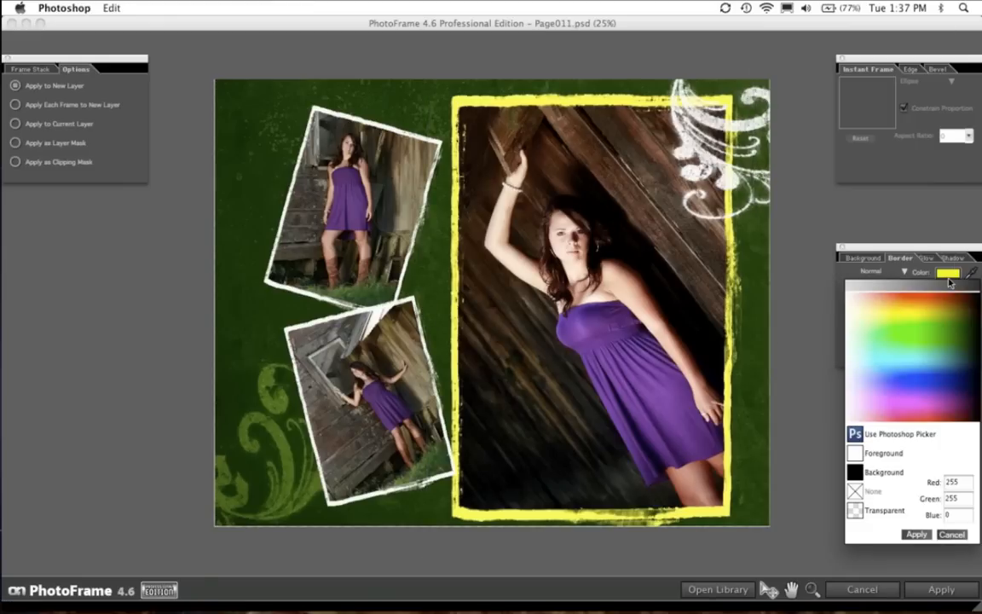
pyautogui.click(856, 453)
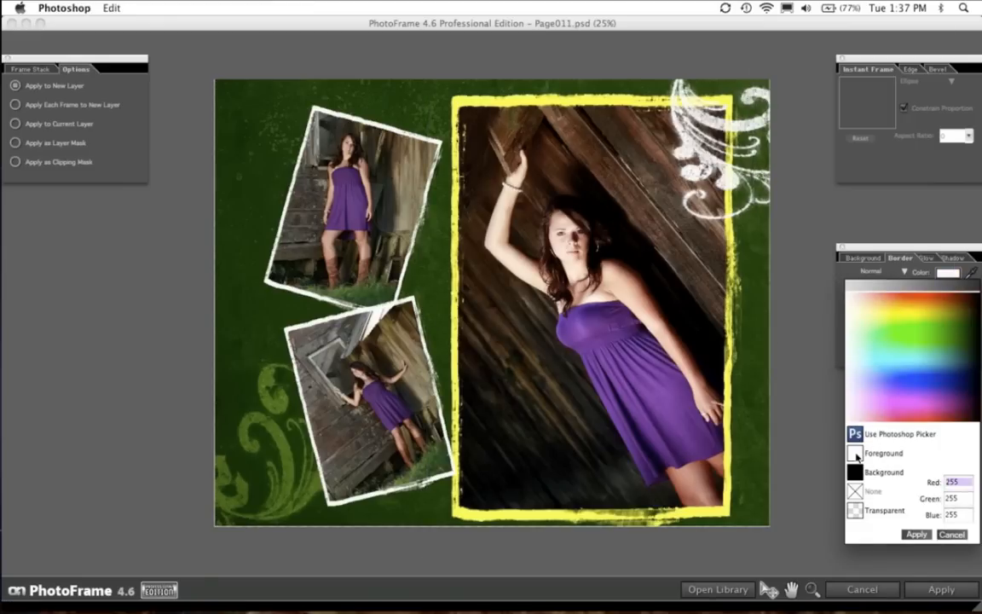
pyautogui.click(916, 534)
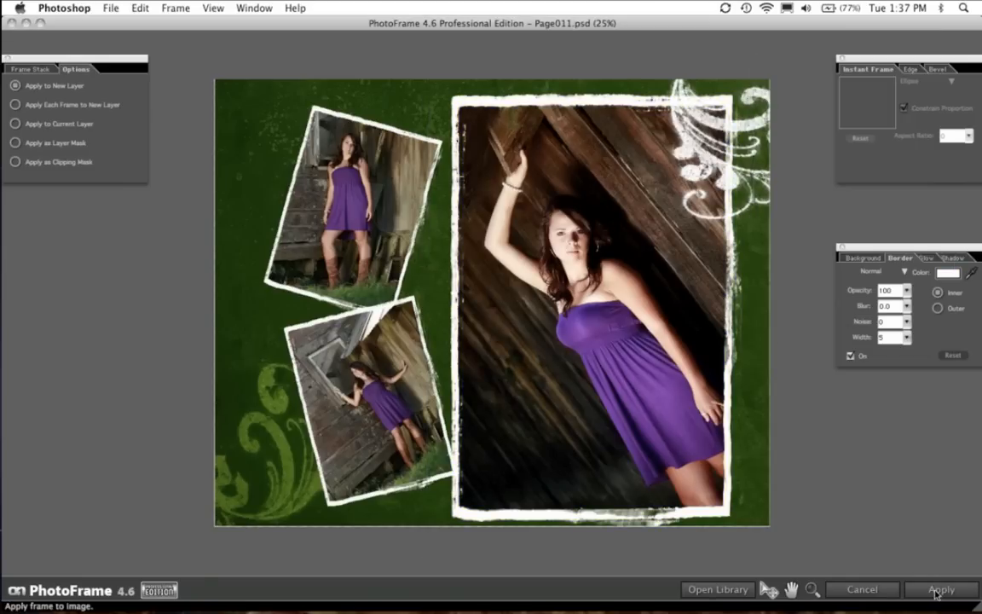
pyautogui.click(937, 592)
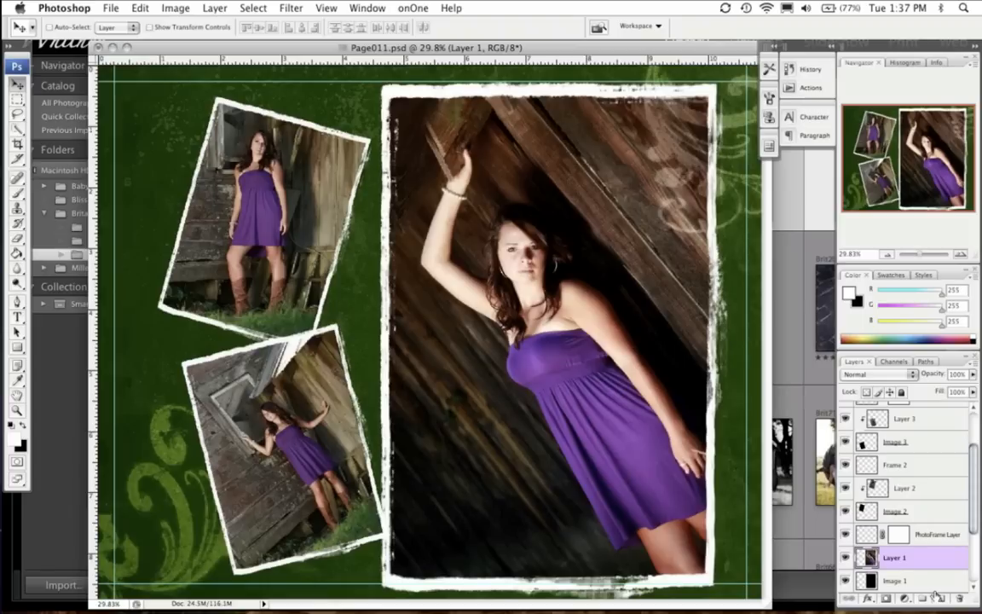
# Toggle the visibility of the PhotoFrame layer above Layer 1, and clip Layer 1 to the Image 1 layer
pyautogui.scroll(-2, 871, 422)
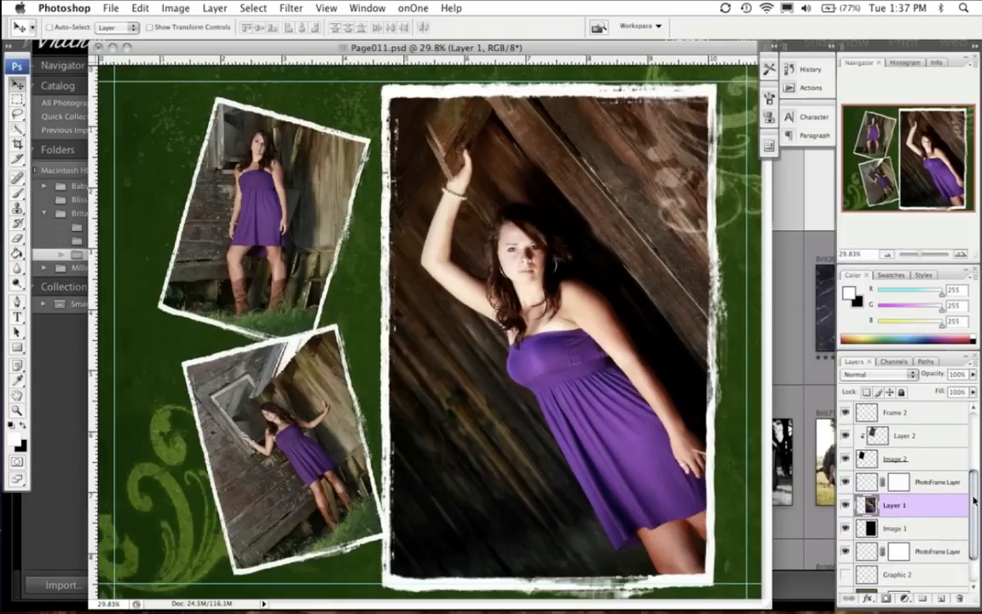
pyautogui.click(845, 483)
pyautogui.click(845, 482)
pyautogui.keyDown('alt'); pyautogui.click(940, 517); pyautogui.keyUp('alt')
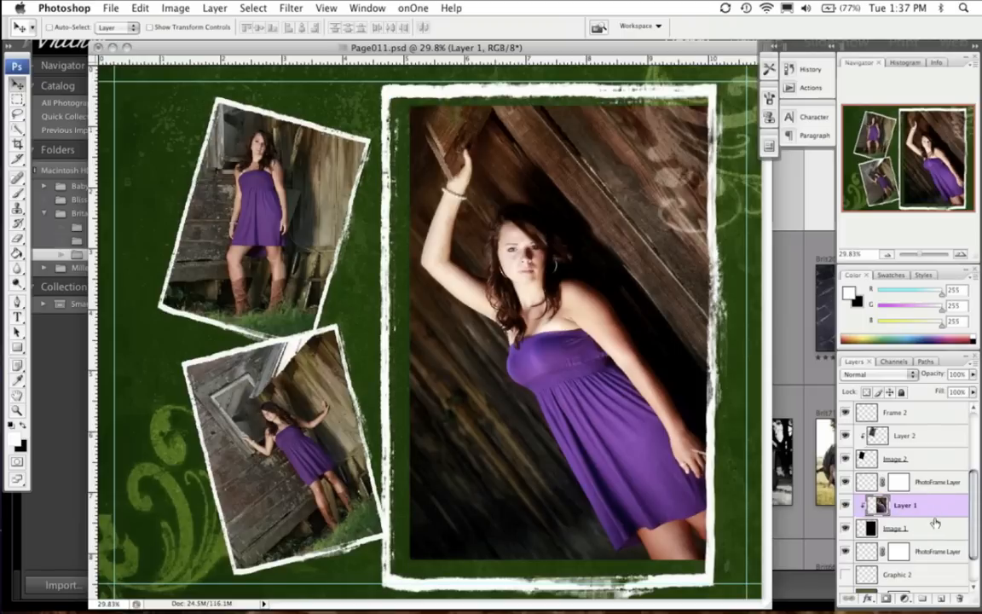
# Scale the PhotoFrame layer above Layer 1 so that its white border fits tightly around the clipped large photo
pyautogui.click(944, 489)
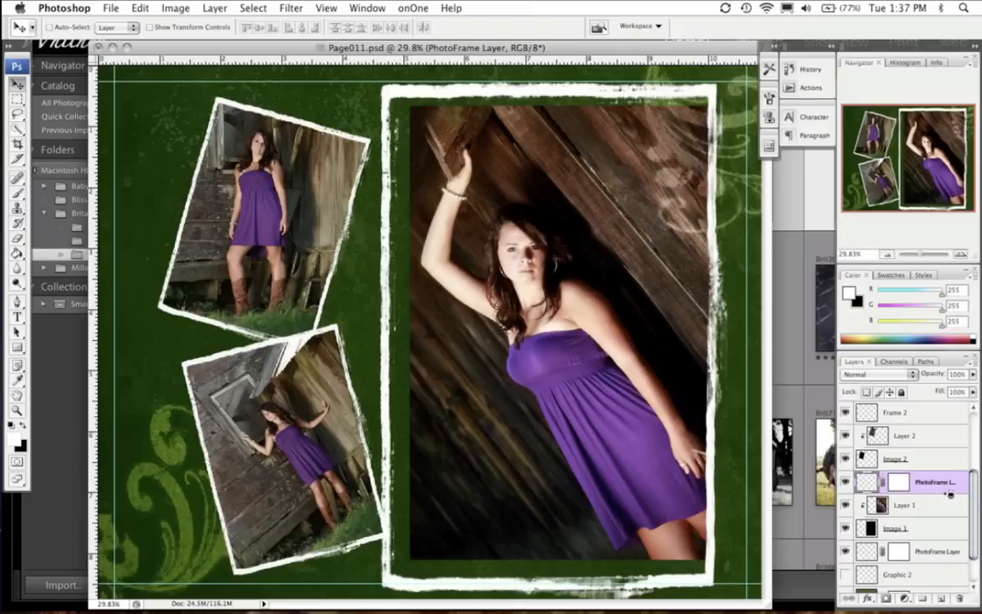
pyautogui.keyDown('alt'); pyautogui.click(945, 497); pyautogui.keyUp('alt')
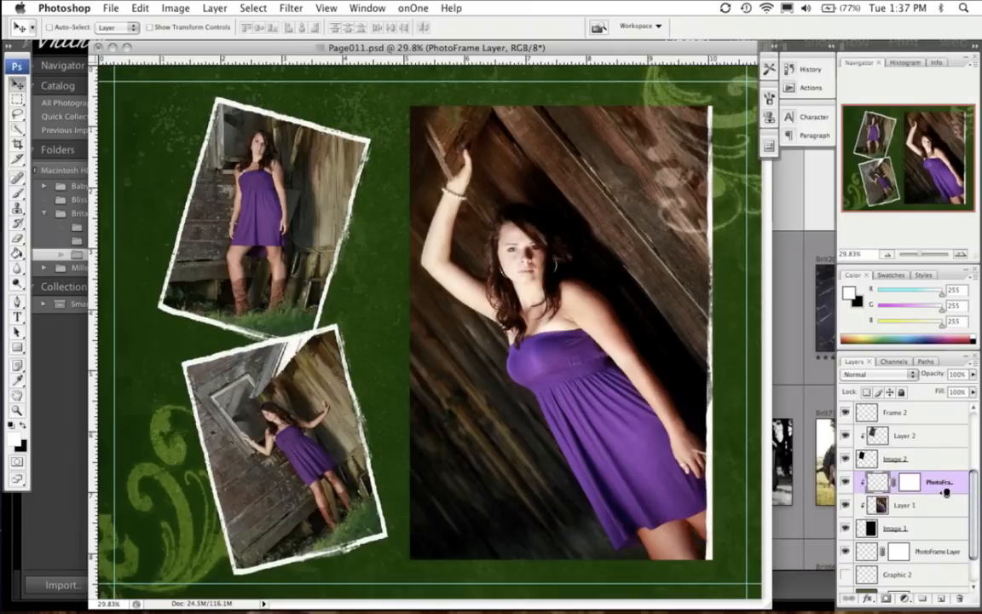
pyautogui.keyDown('alt'); pyautogui.click(945, 495); pyautogui.keyUp('alt')
pyautogui.press('super+t')
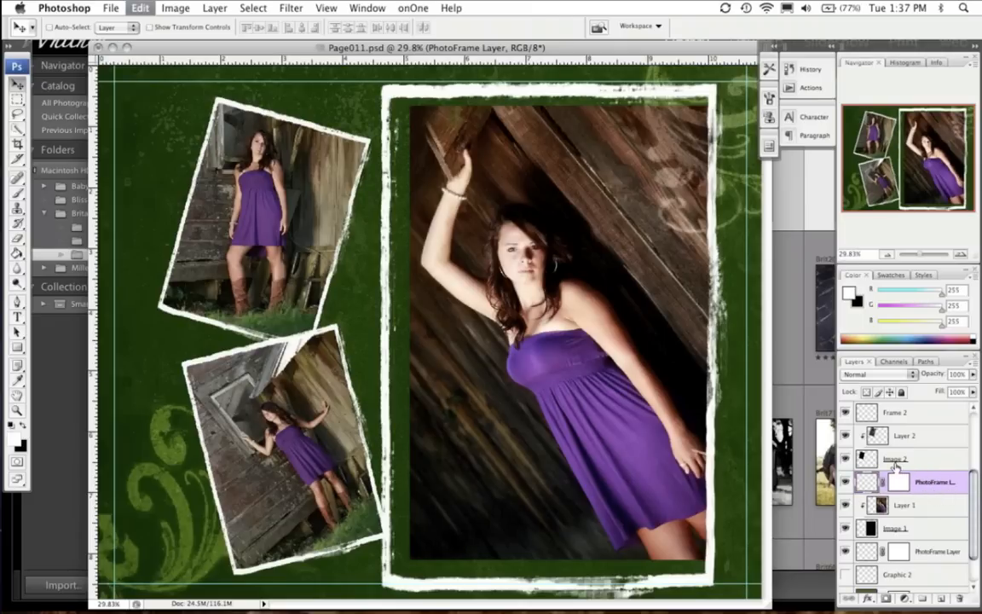
pyautogui.moveTo(553, 79); pyautogui.dragTo(553, 88)
pyautogui.moveTo(379, 342); pyautogui.dragTo(400, 341)
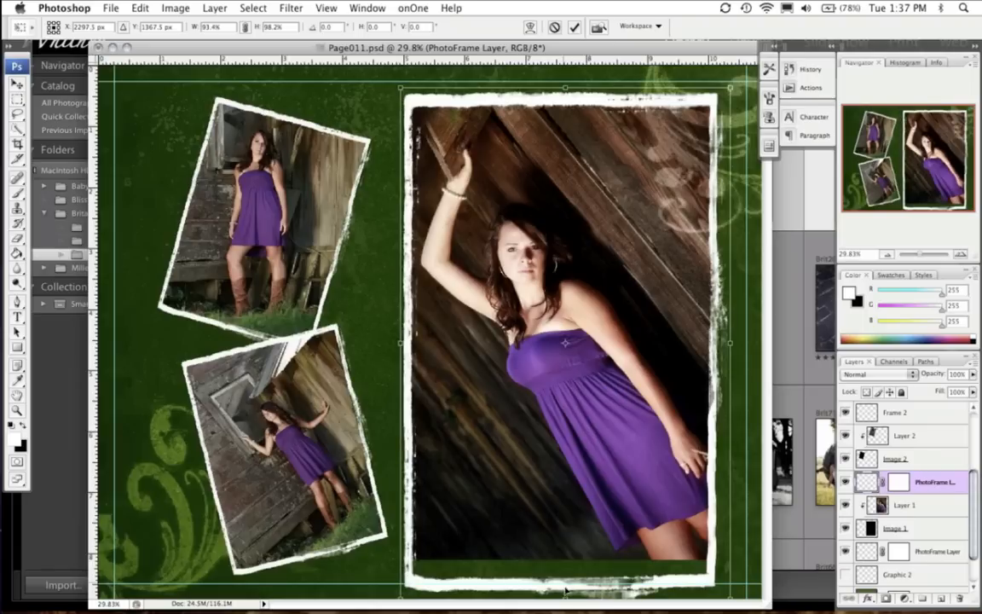
pyautogui.moveTo(565, 590); pyautogui.dragTo(565, 559)
pyautogui.press('Return')
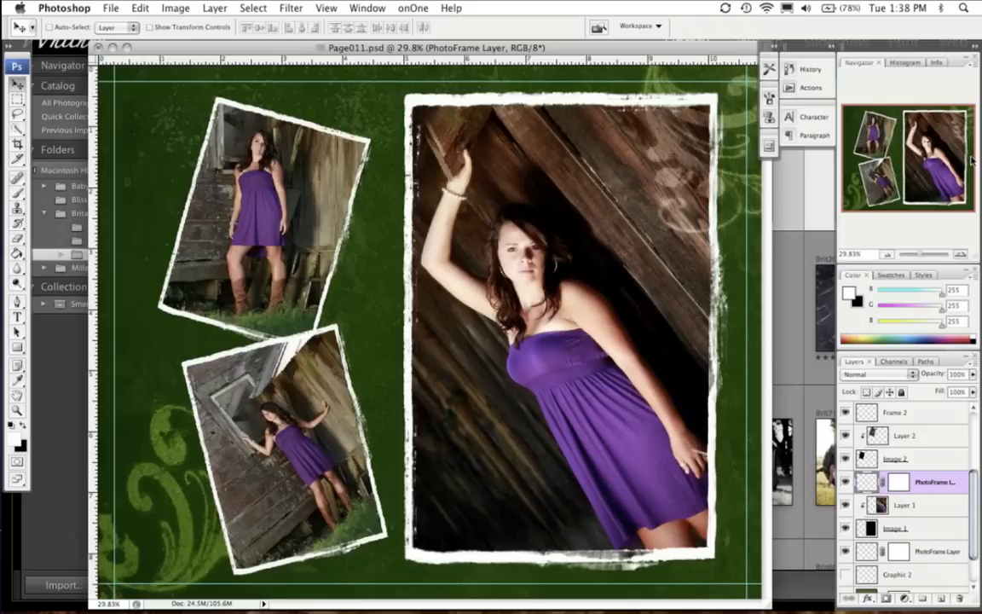
# Delete the Color Fill 1 layer above the Background
pyautogui.moveTo(975, 483); pyautogui.dragTo(975, 529)
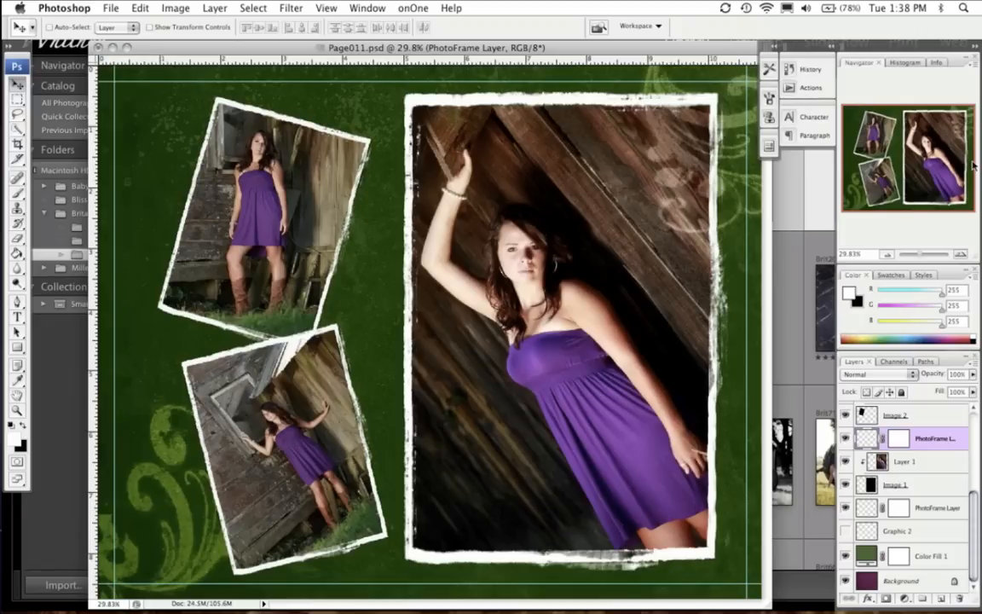
pyautogui.click(931, 557)
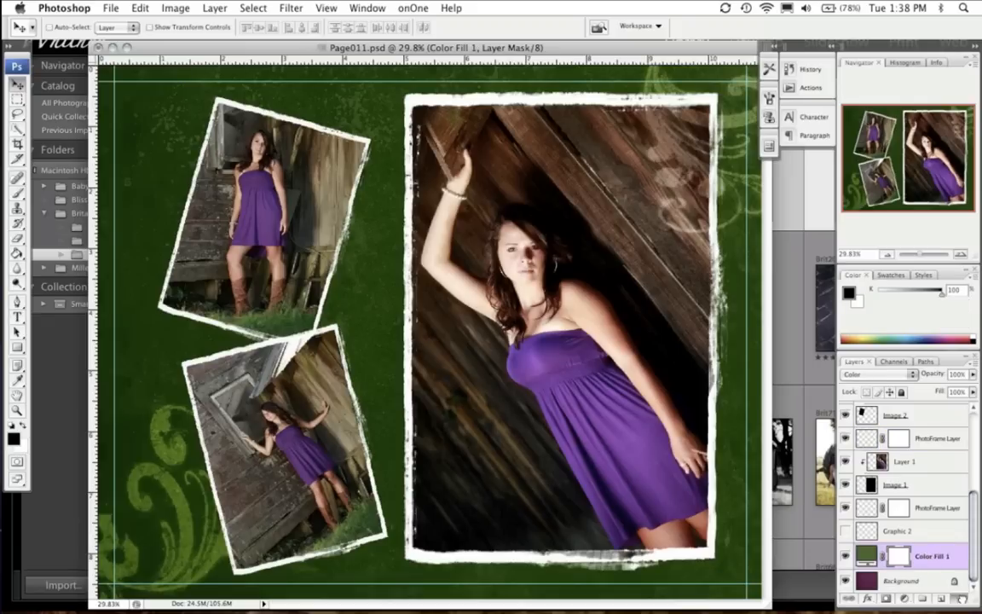
pyautogui.moveTo(931, 557); pyautogui.dragTo(961, 602)
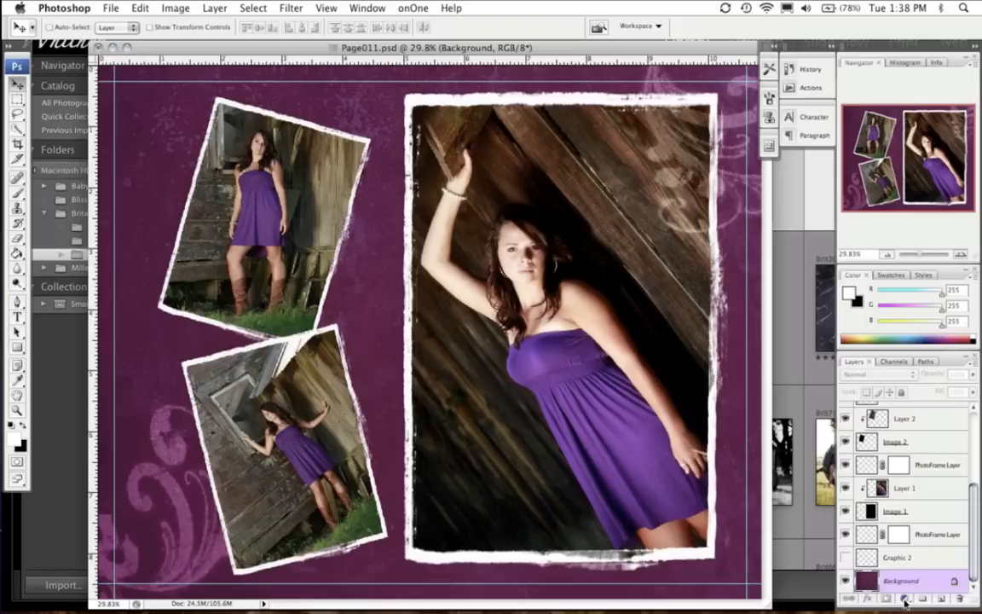
pyautogui.click(904, 601)
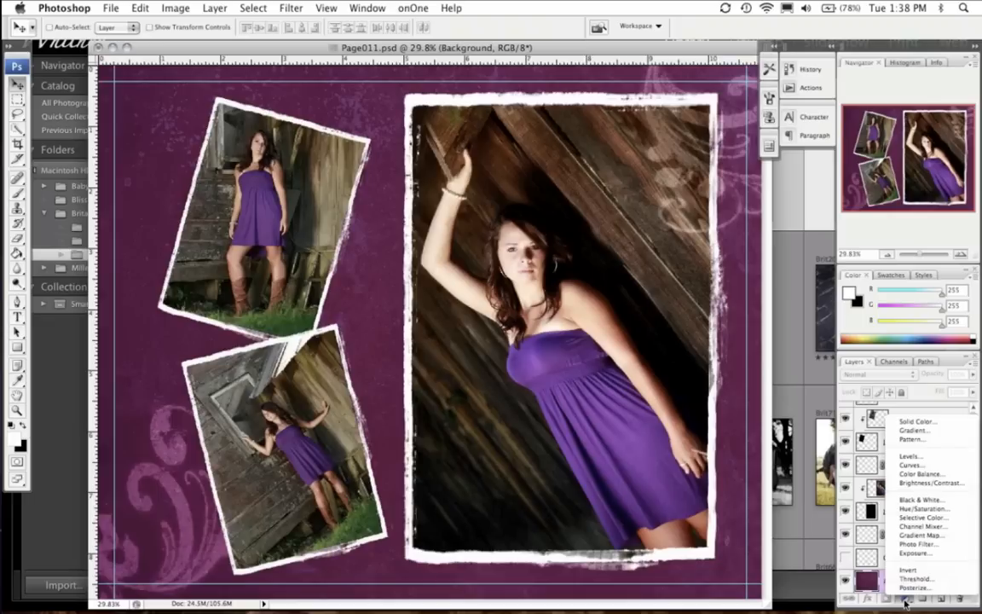
pyautogui.click(924, 431)
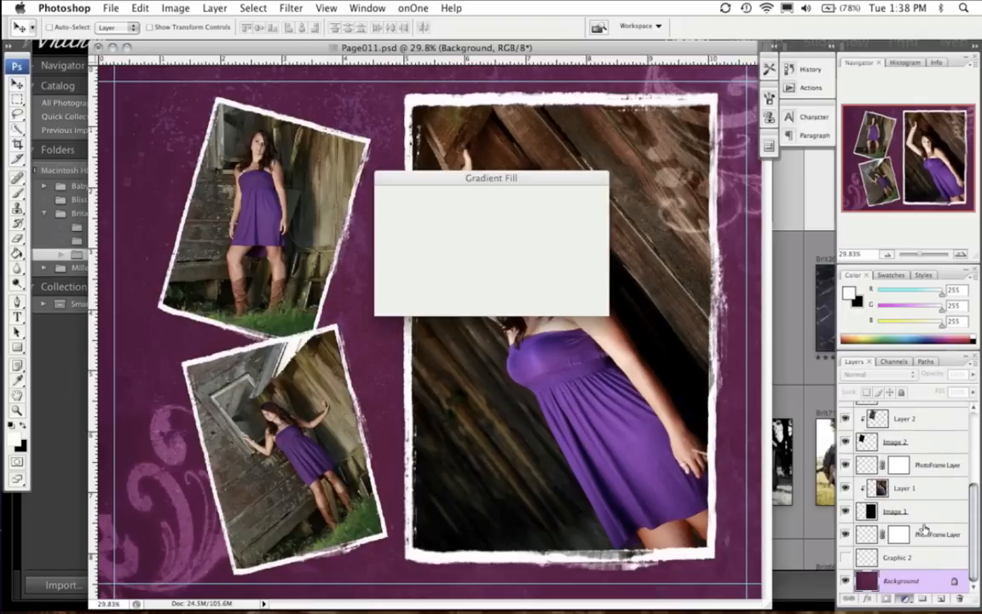
pyautogui.press('Return')
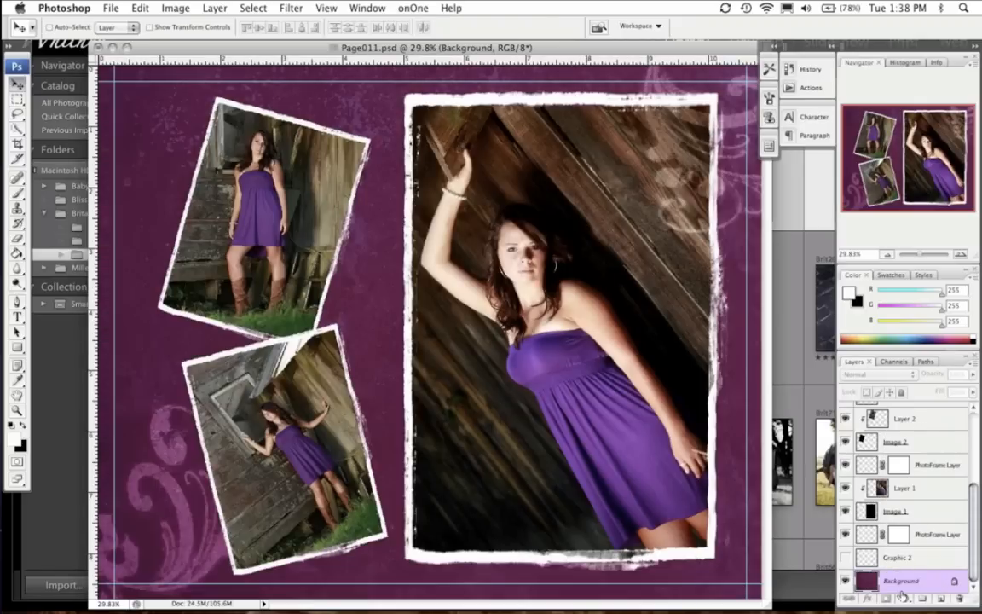
# Add a Solid Color fill layer above the Background, using a dark green sampled from the grass in the lower small photo
pyautogui.click(906, 596)
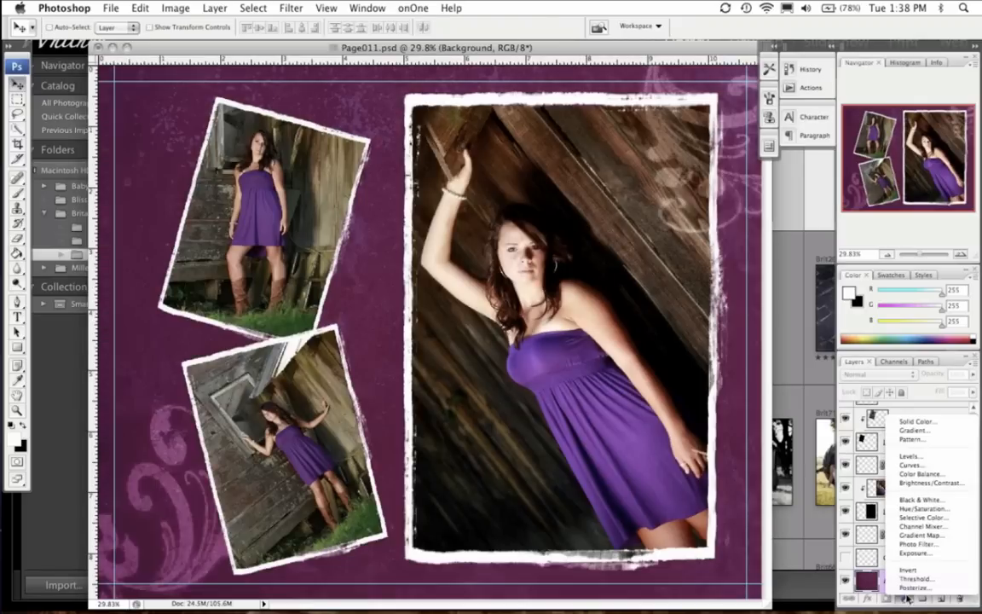
pyautogui.click(908, 423)
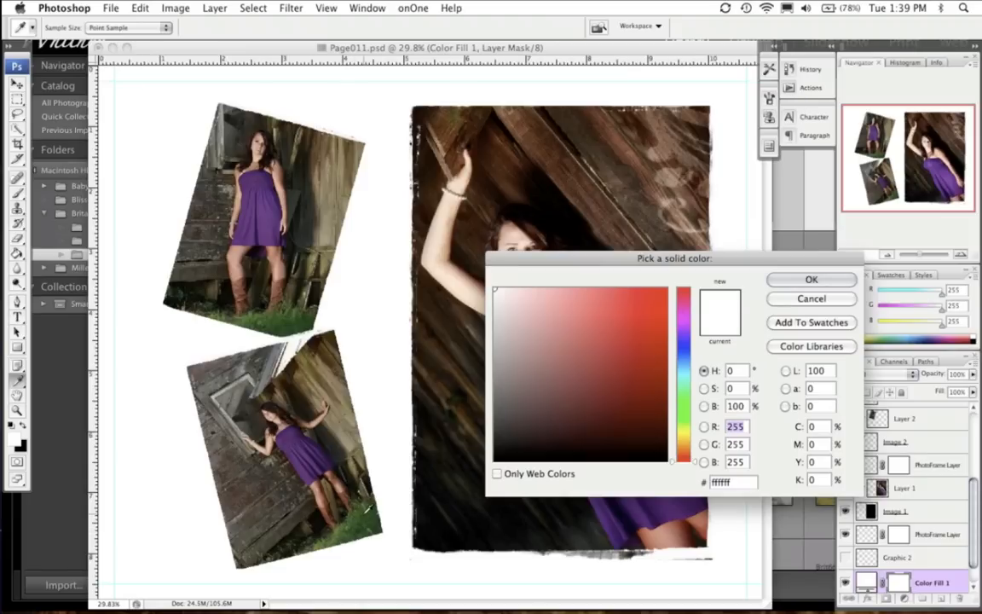
pyautogui.click(368, 509)
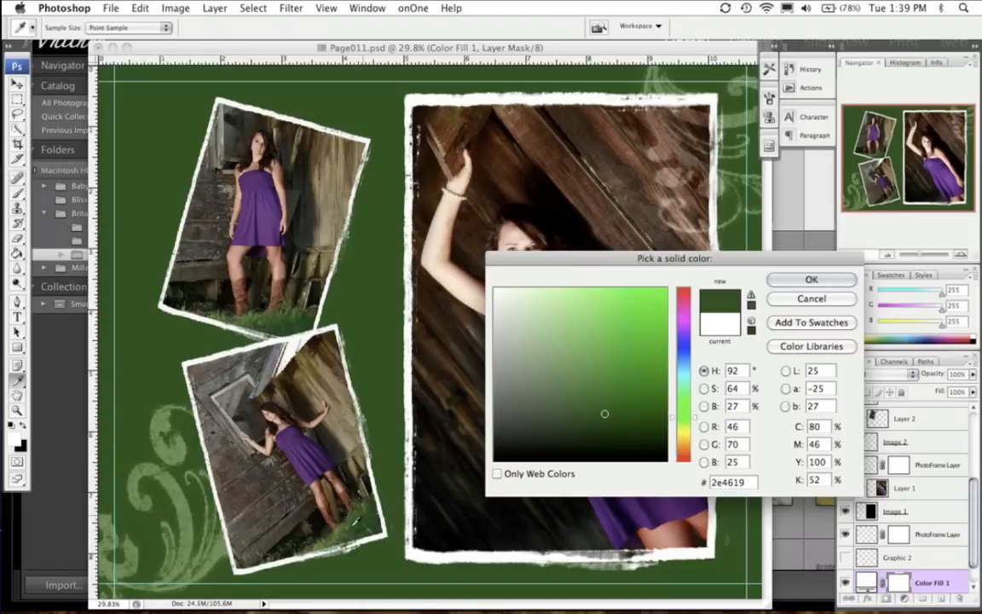
pyautogui.moveTo(353, 526); pyautogui.dragTo(338, 531)
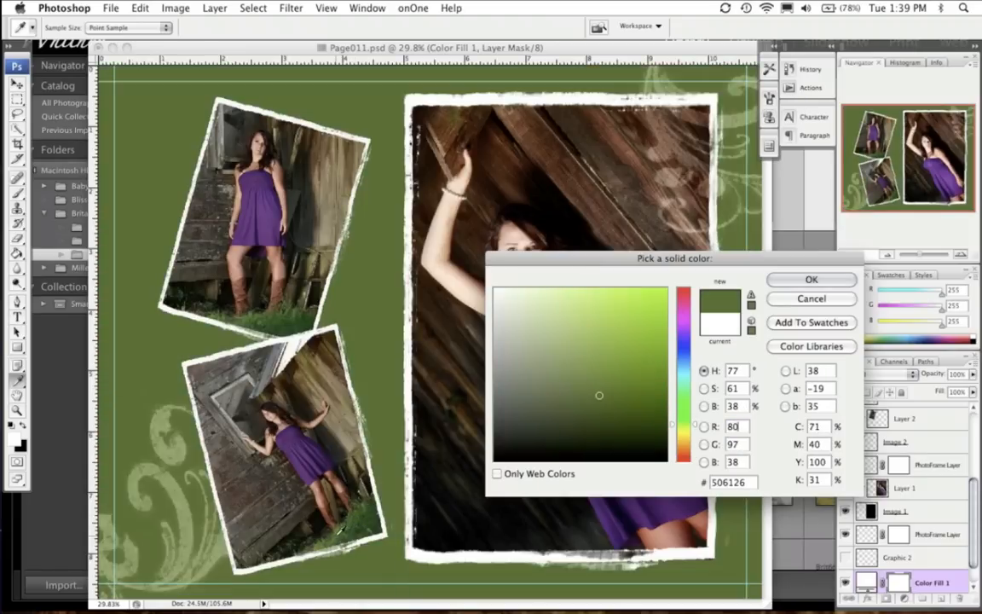
pyautogui.click(222, 268)
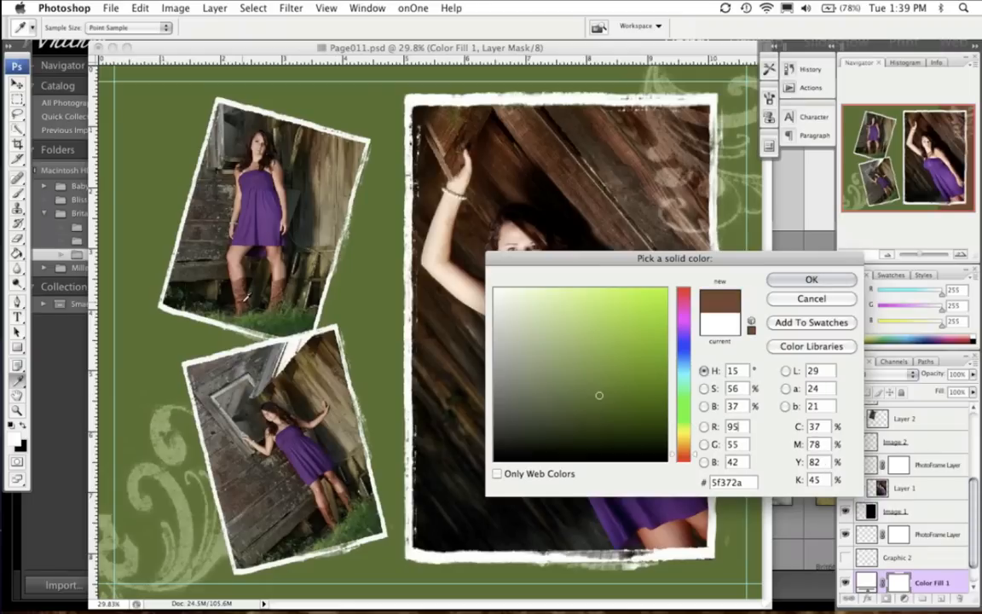
pyautogui.click(282, 416)
pyautogui.click(362, 517)
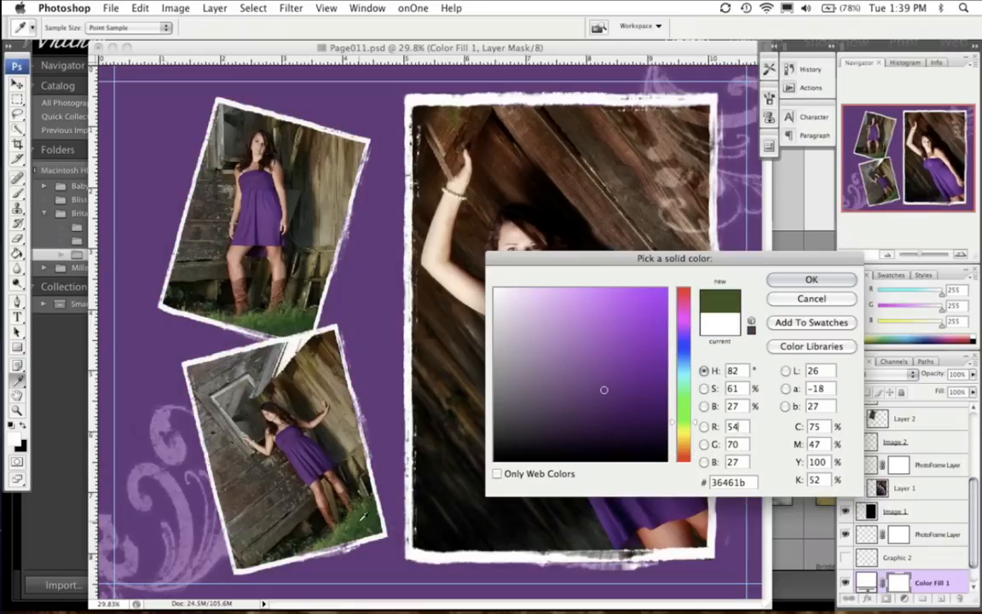
pyautogui.click(810, 280)
pyautogui.press('v')
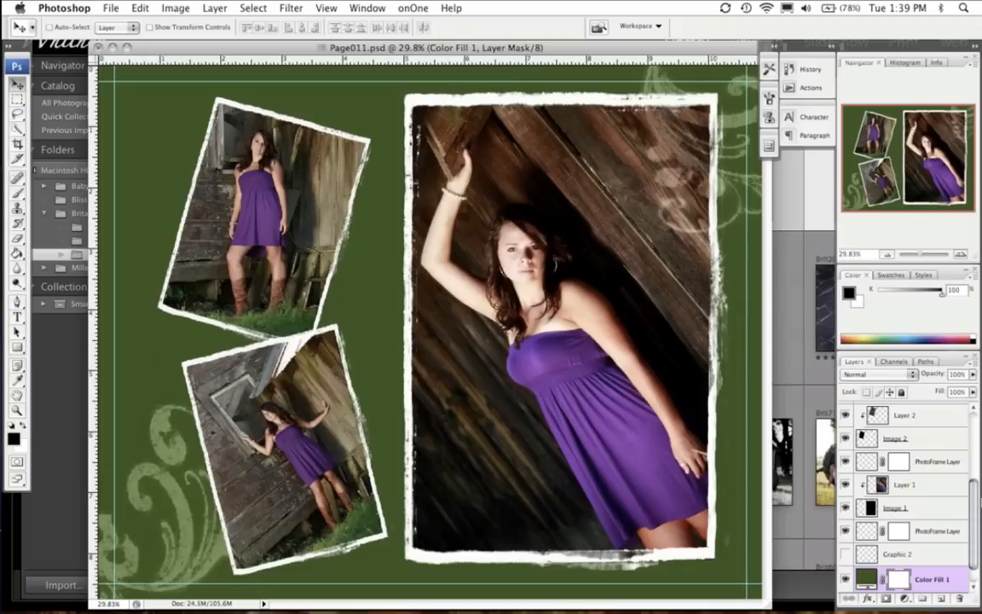
# Set the blend mode of the Color Fill 1 layer to Color
pyautogui.scroll(-1, 977, 515)
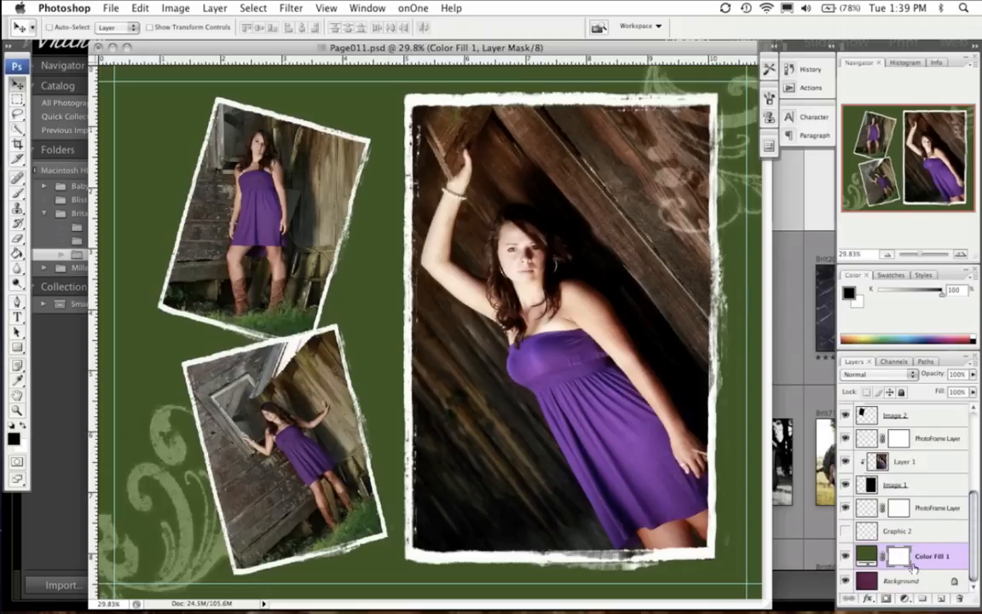
pyautogui.click(867, 375)
pyautogui.click(951, 554)
pyautogui.click(872, 375)
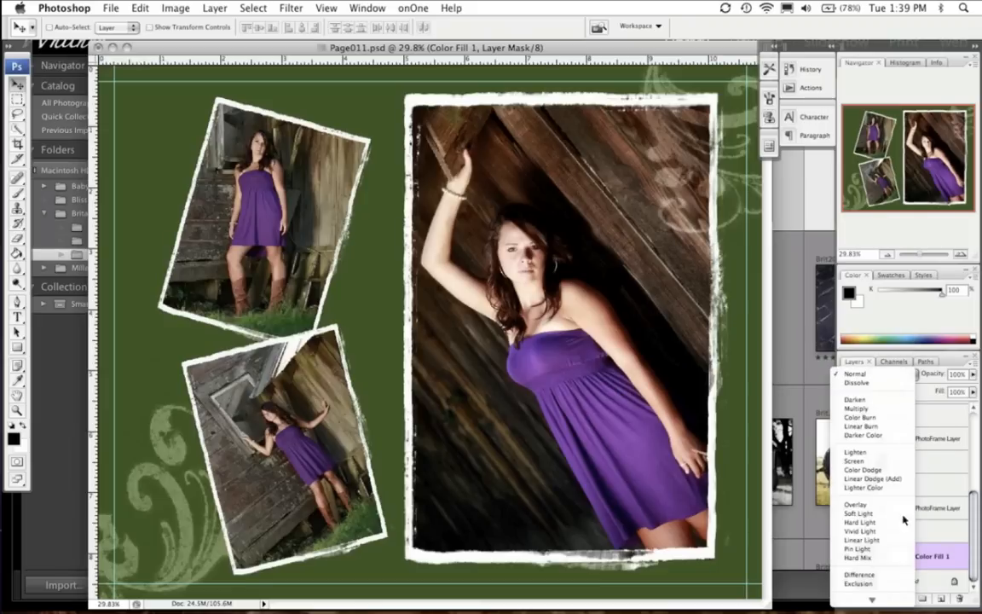
pyautogui.moveTo(872, 600)
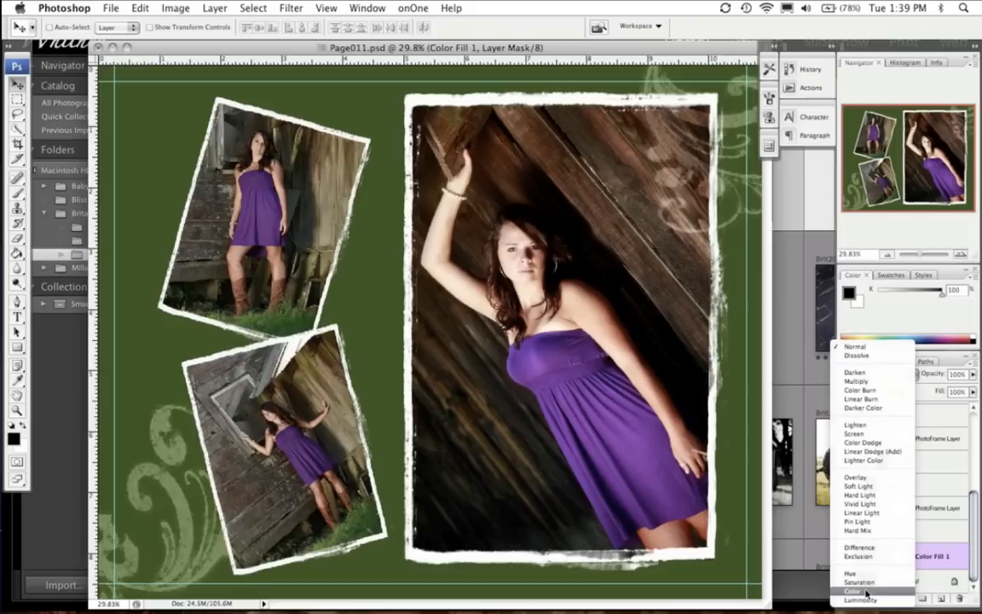
pyautogui.click(866, 592)
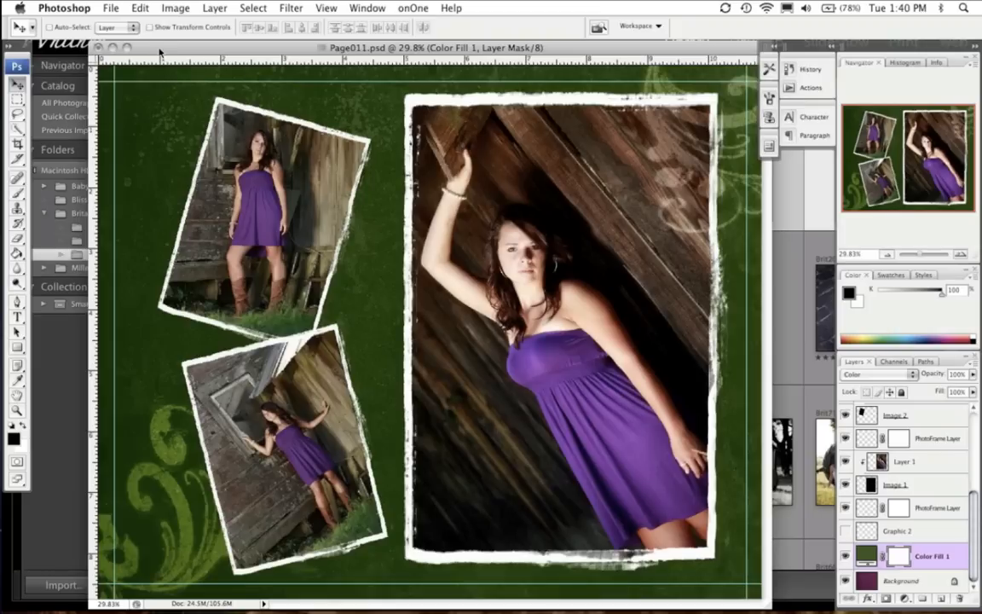
# Close Page011.psd and switch to Lightroom
pyautogui.press('super+w')
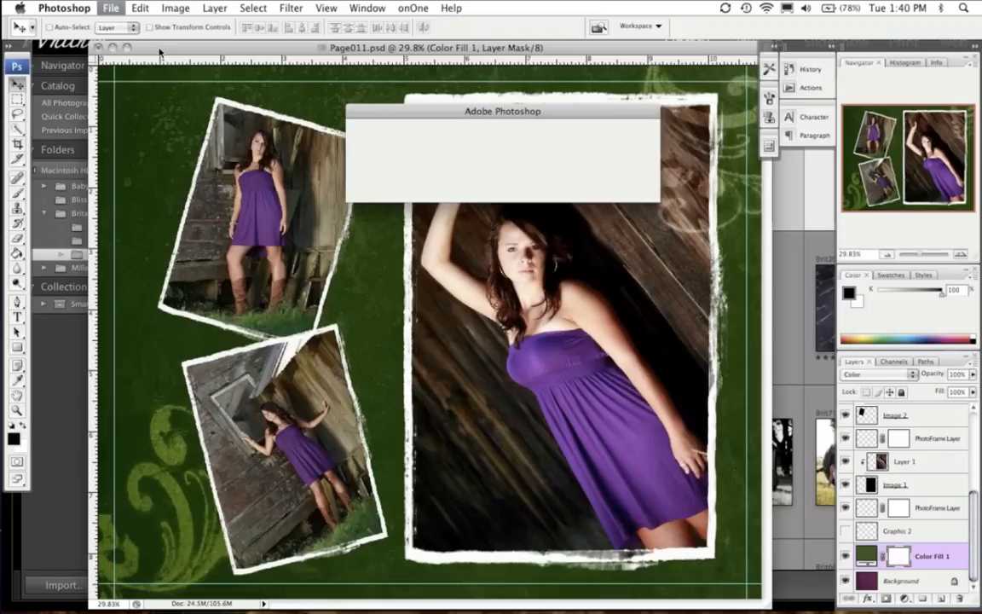
pyautogui.click(430, 189)
pyautogui.click(145, 287)
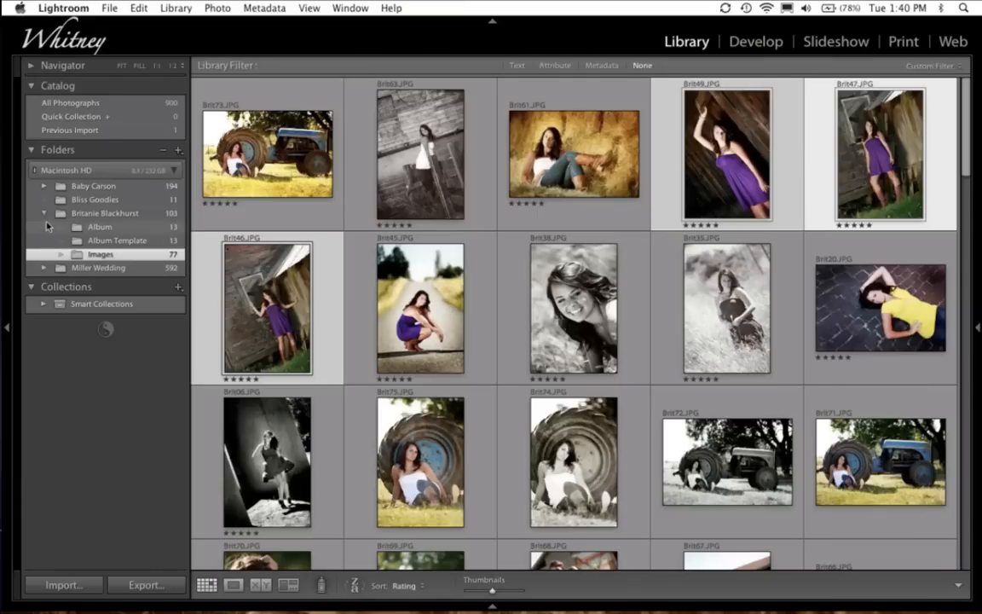
# Collapse the senior client's folder and expand the baby client's folder in the library's folder list
pyautogui.click(44, 214)
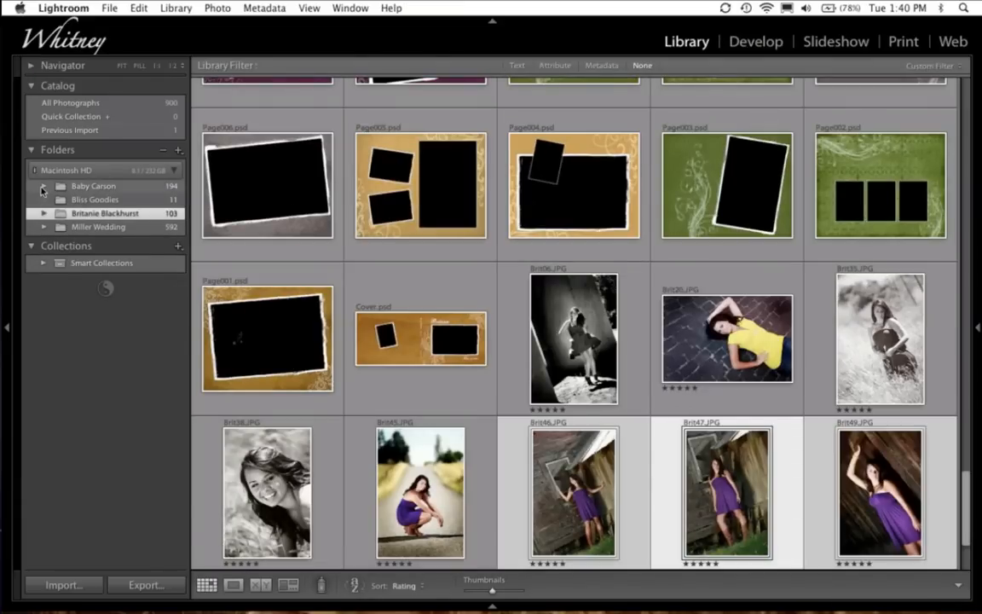
pyautogui.click(43, 187)
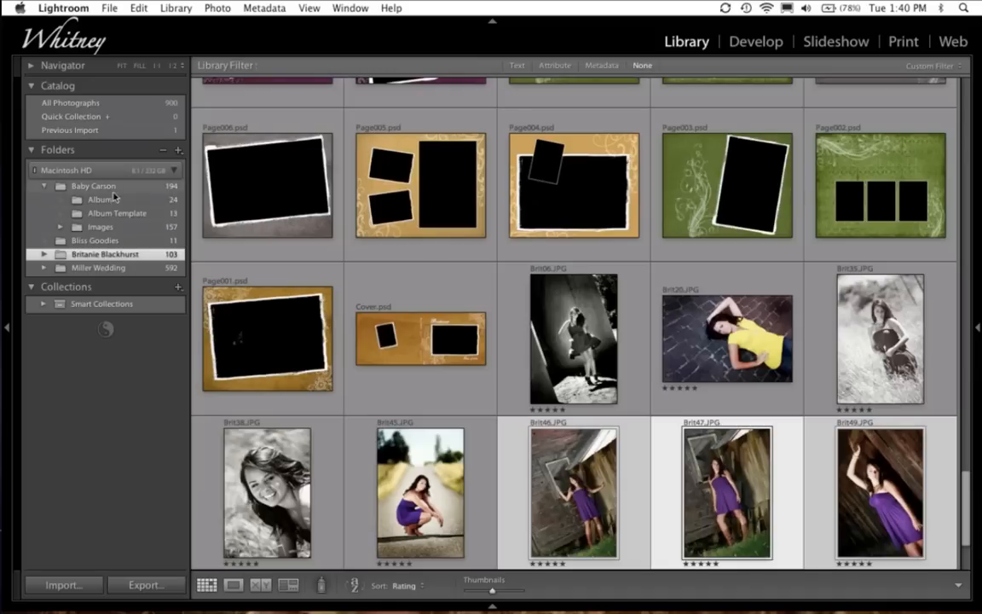
# Show the finished pages in the Album folder of the baby shoot
pyautogui.click(113, 200)
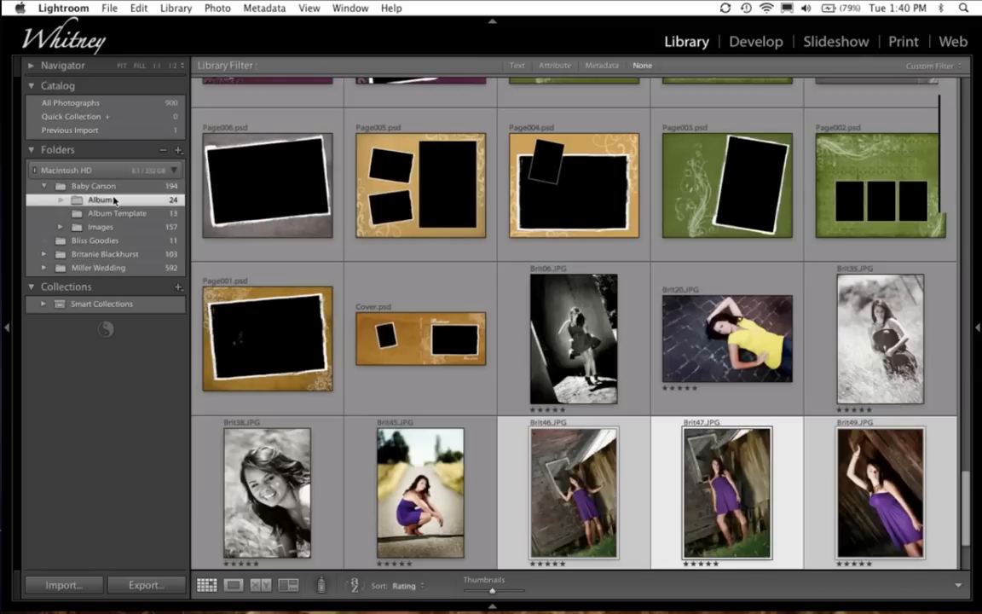
# Switch to Safari and look through the Kids Template Vol 2 page among onOne Software's album templates
pyautogui.moveTo(668, 599)
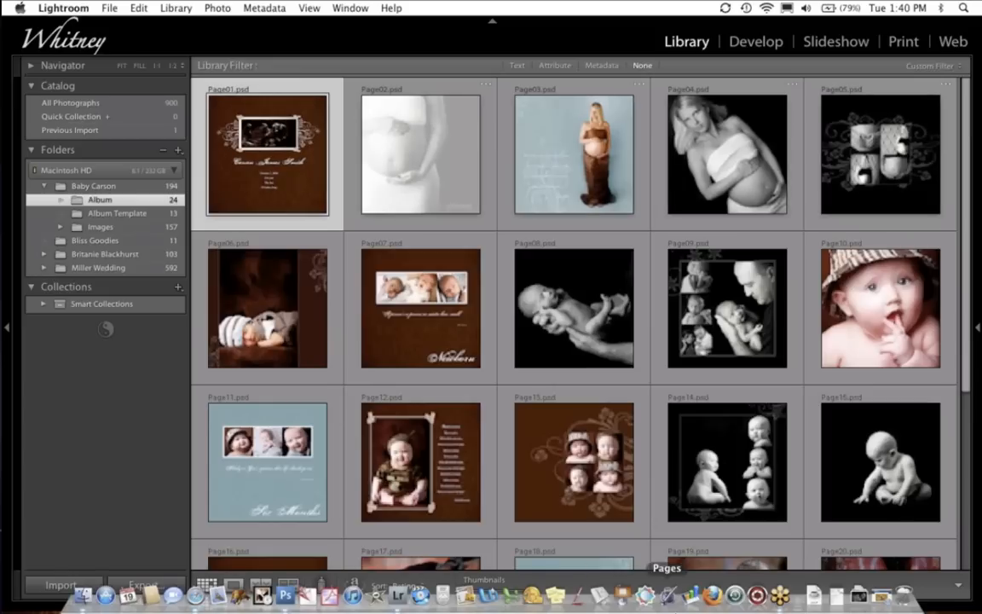
pyautogui.click(880, 597)
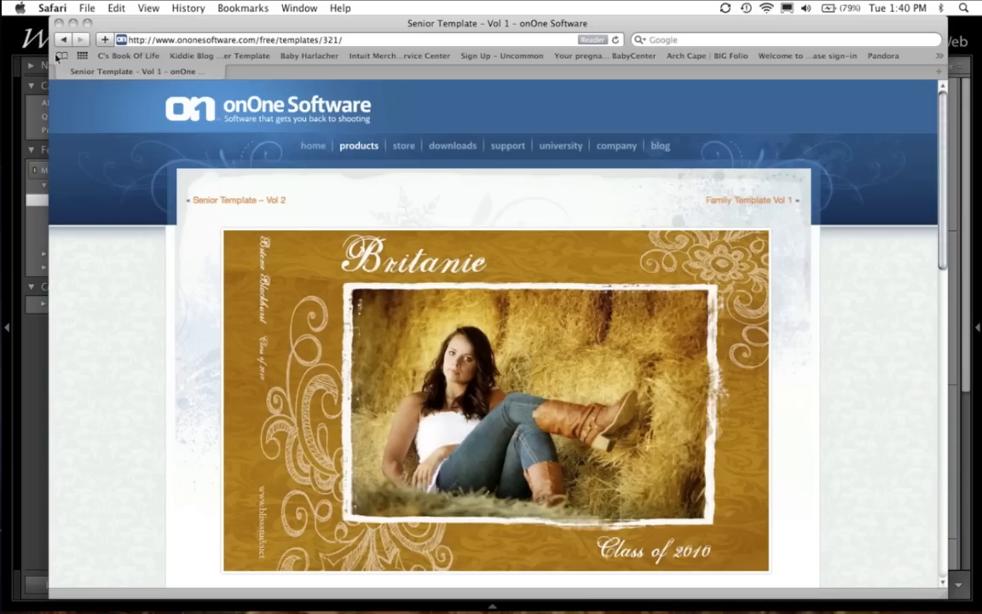
pyautogui.click(63, 40)
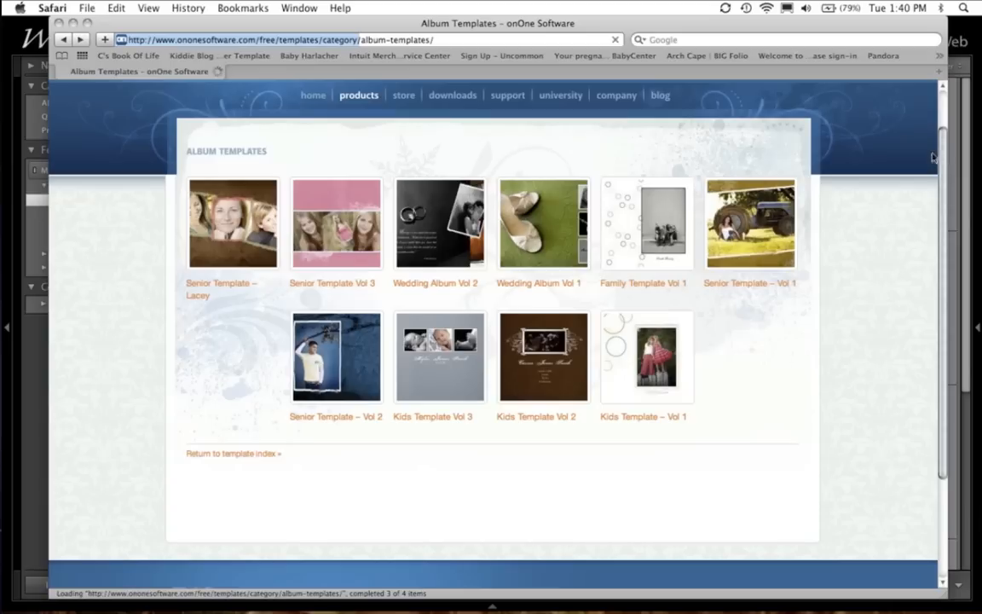
pyautogui.click(535, 375)
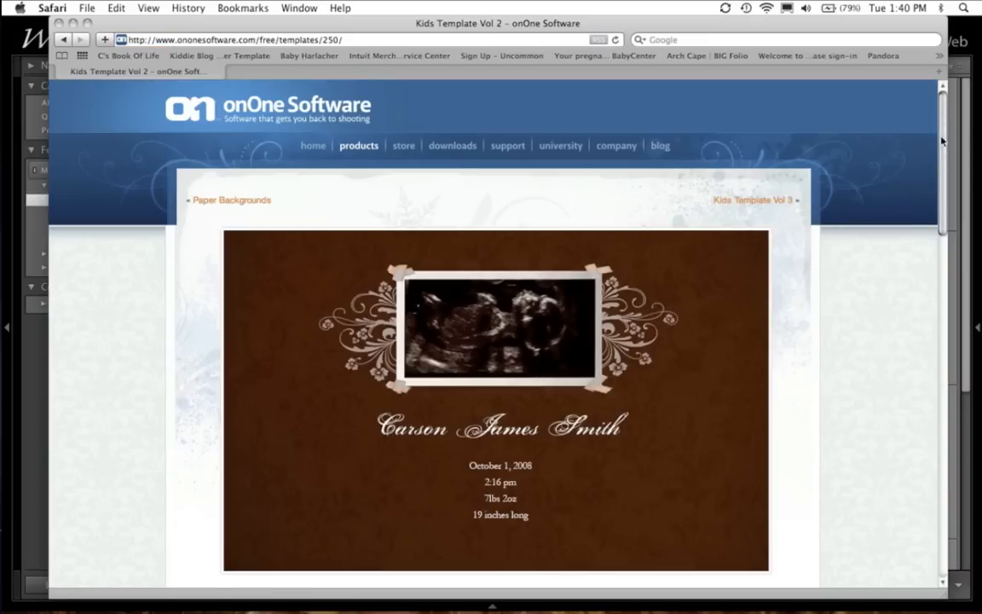
pyautogui.scroll(-5, 942, 244)
pyautogui.moveTo(942, 244); pyautogui.dragTo(942, 289)
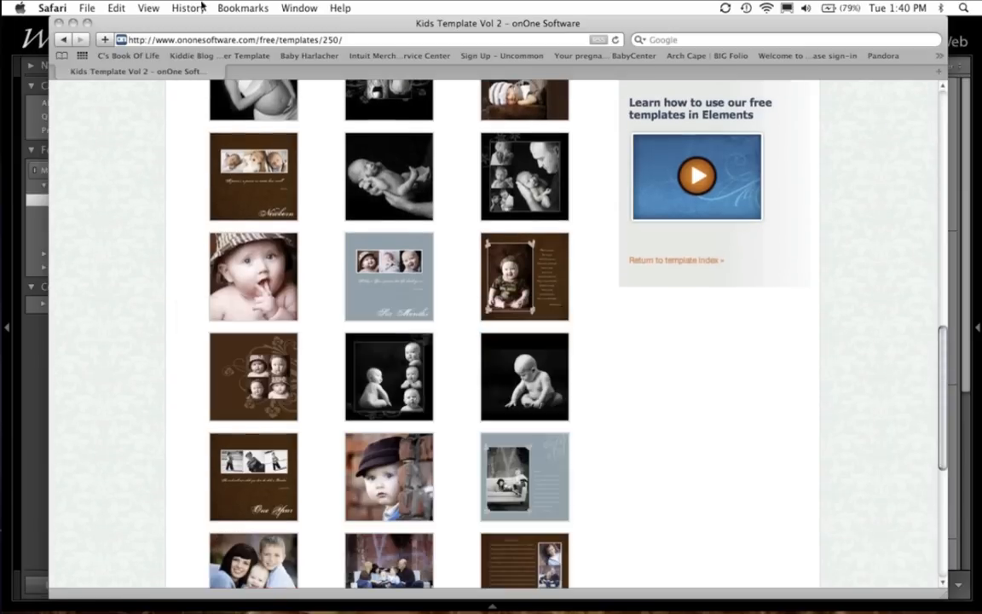
# Return to Lightroom and review the baby album pages one by one at full size, from Page01.psd through Page24.psd
pyautogui.click(3, 66)
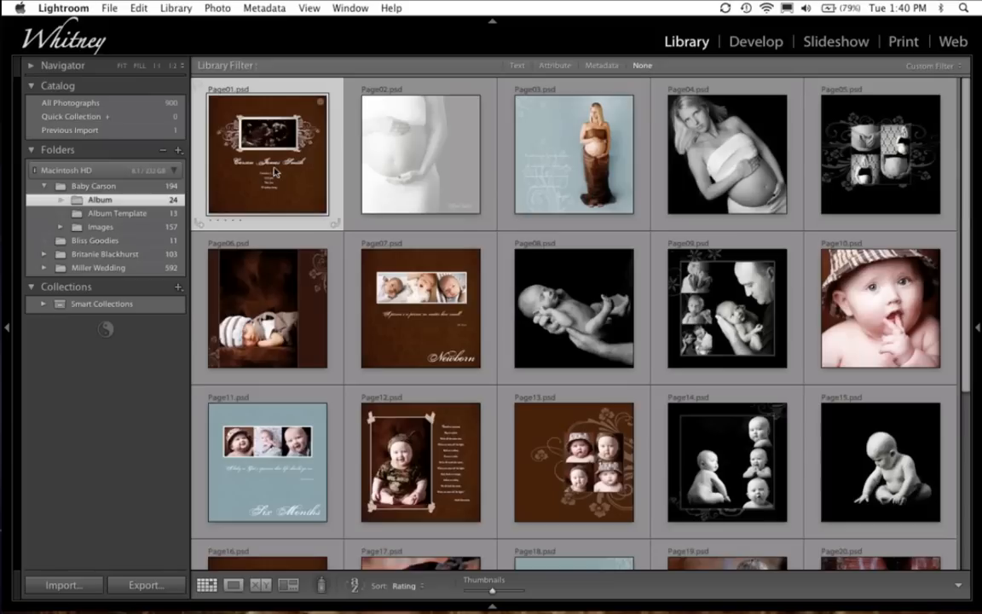
pyautogui.doubleClick(275, 173)
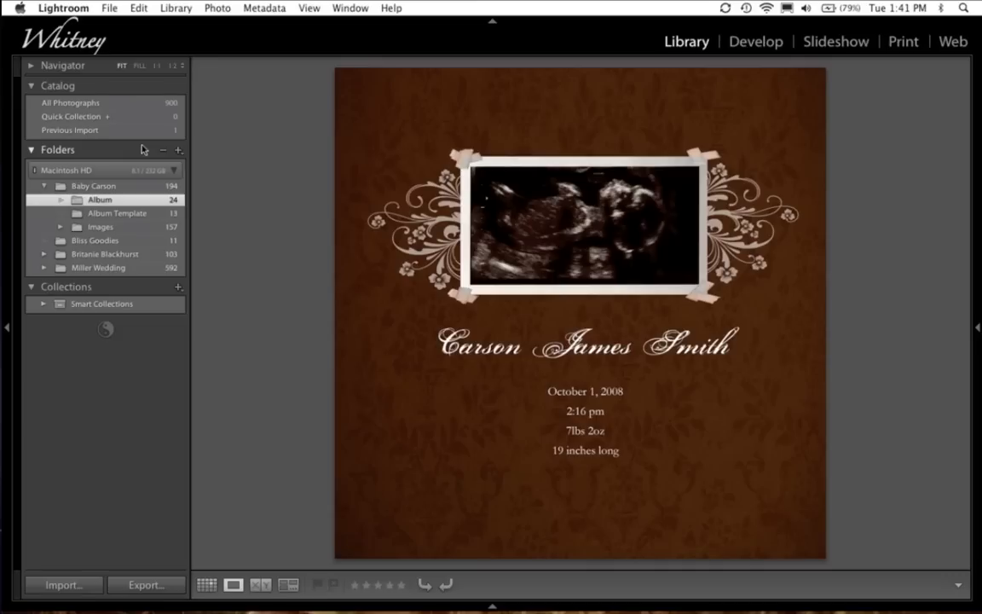
pyautogui.press('Right')
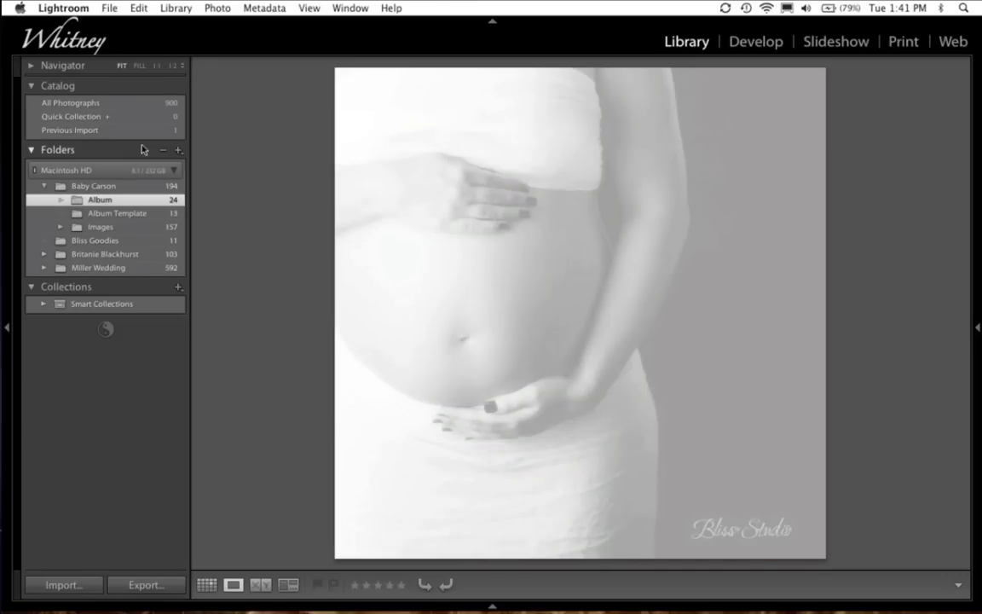
pyautogui.press('Right')
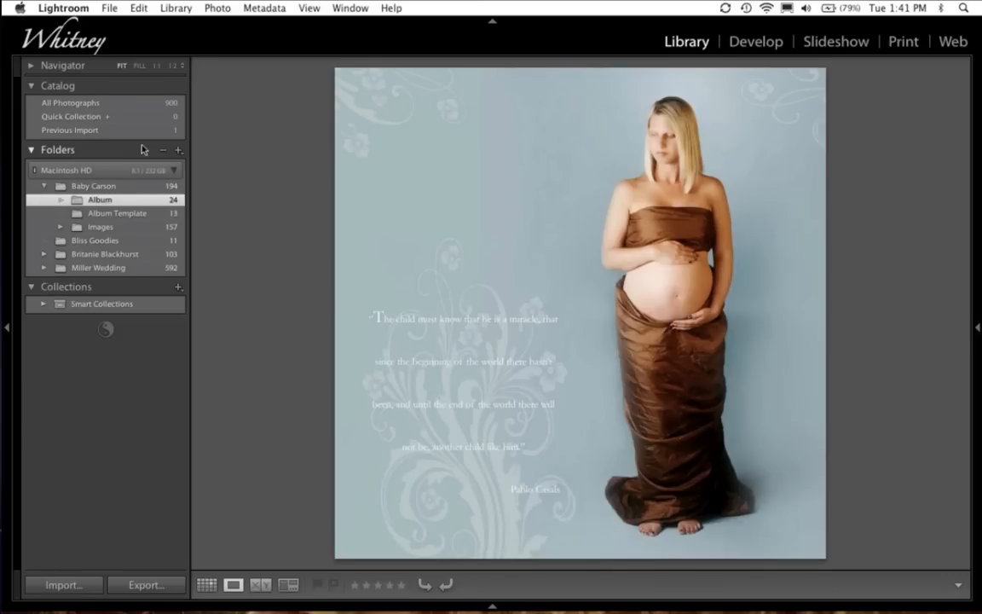
pyautogui.press('Right')
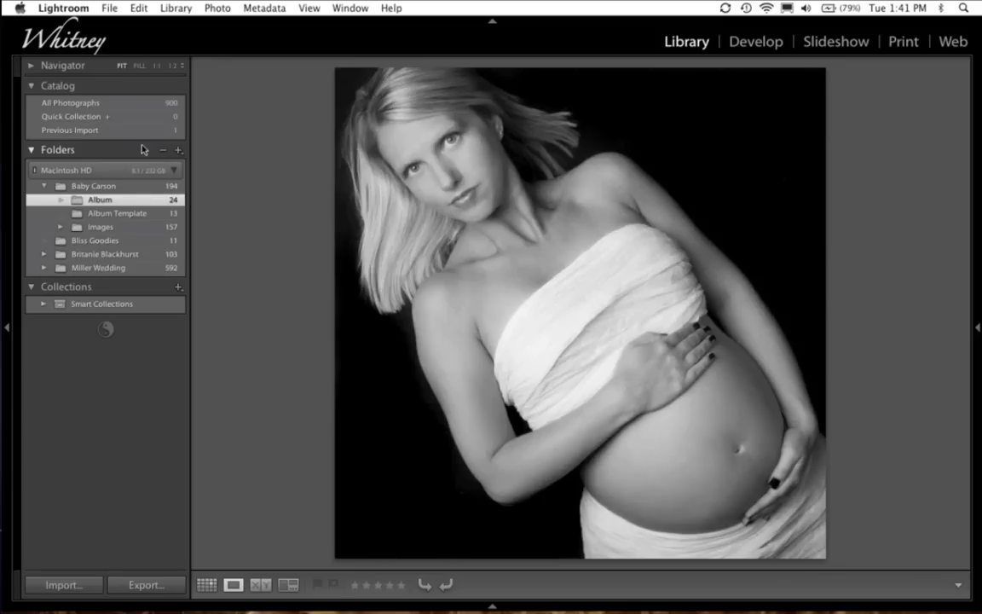
pyautogui.press('Right')
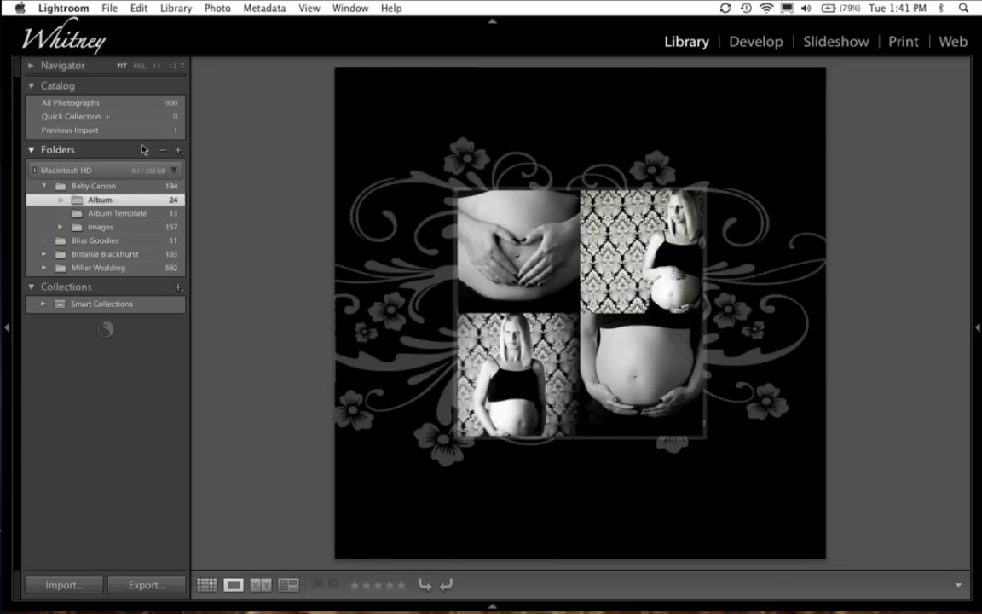
pyautogui.press('Right')
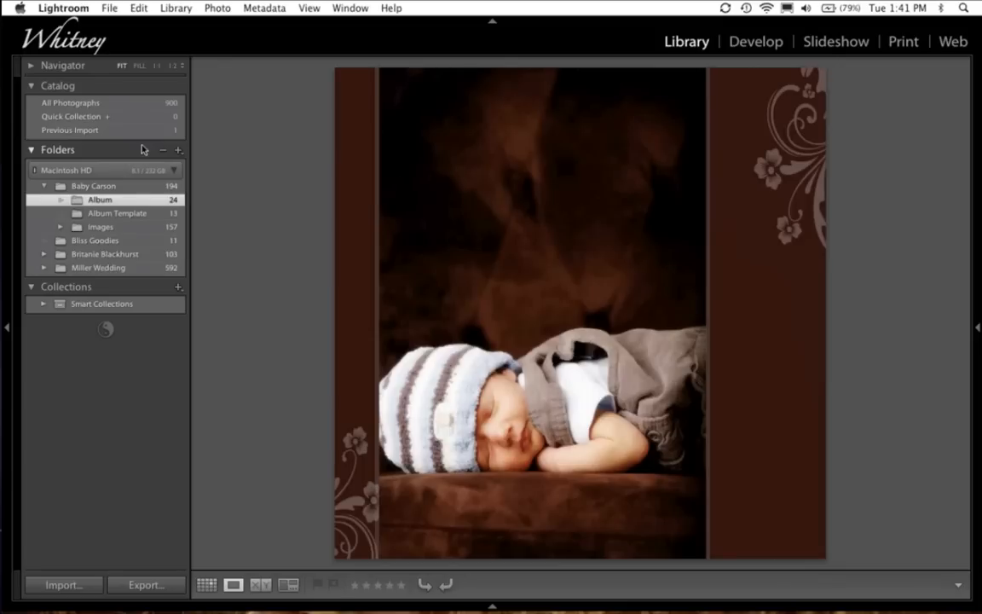
pyautogui.press('Right')
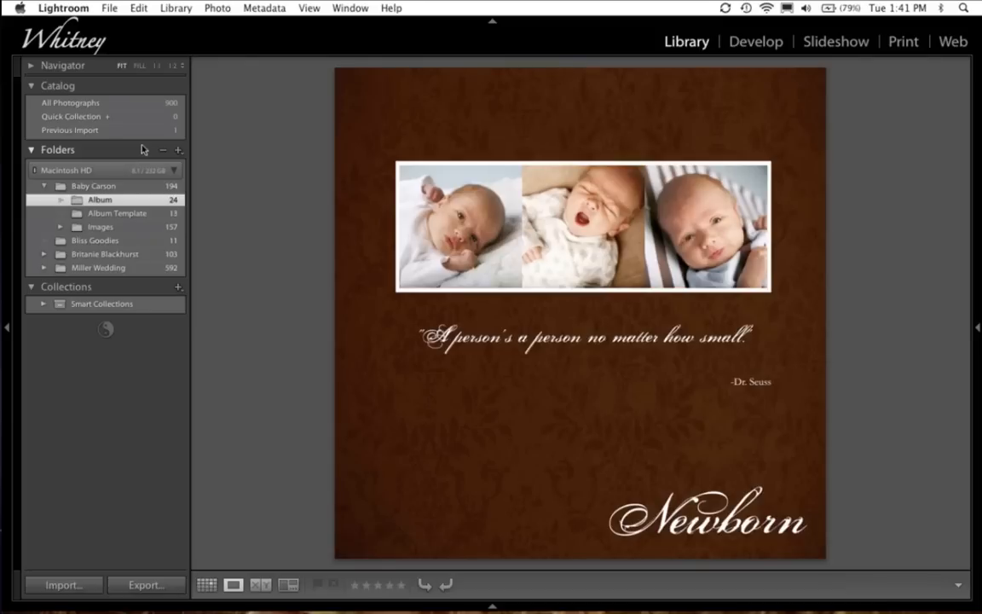
pyautogui.press('Right')
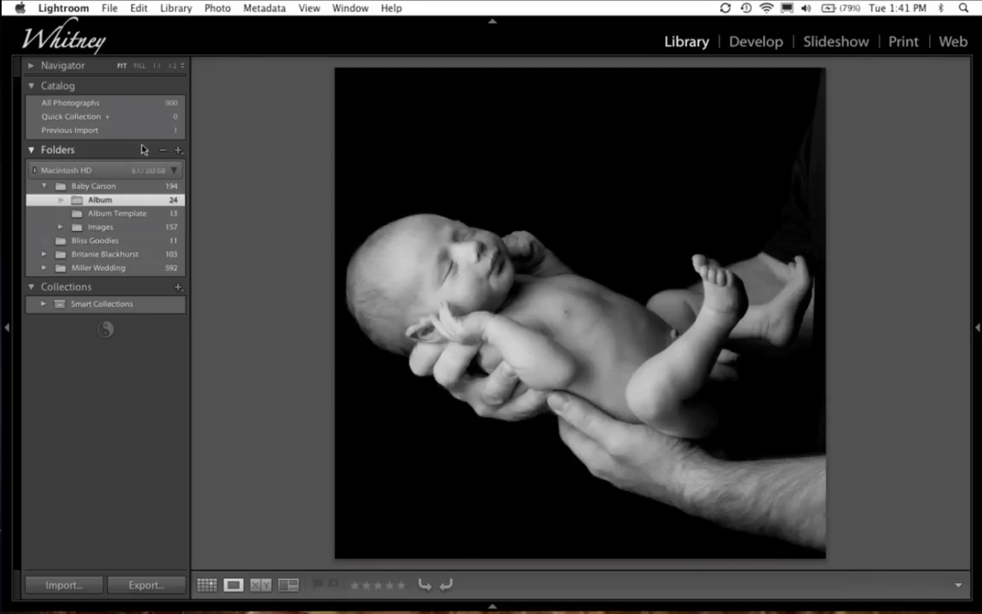
pyautogui.press('Right')
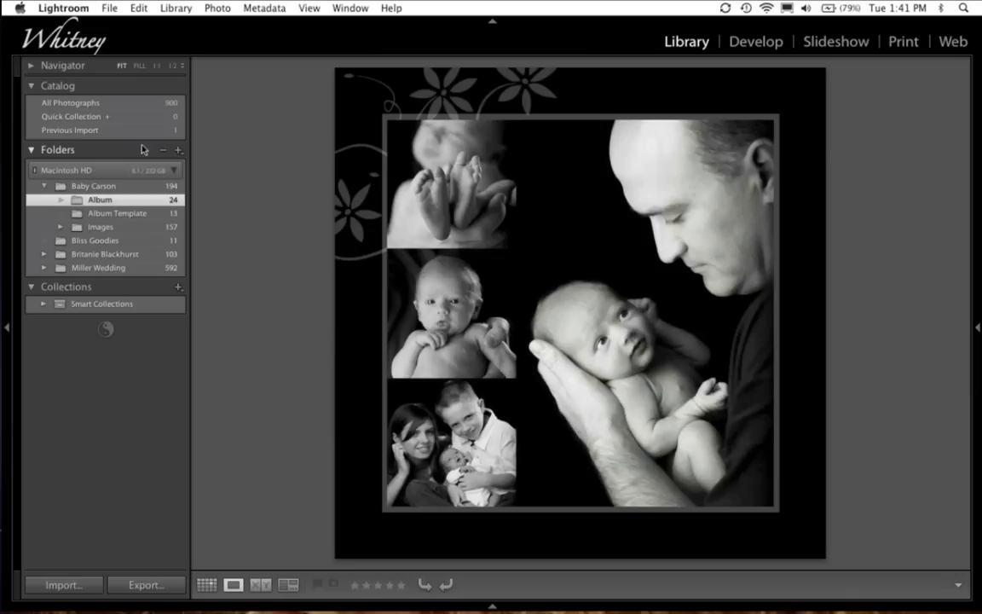
pyautogui.press('Right')
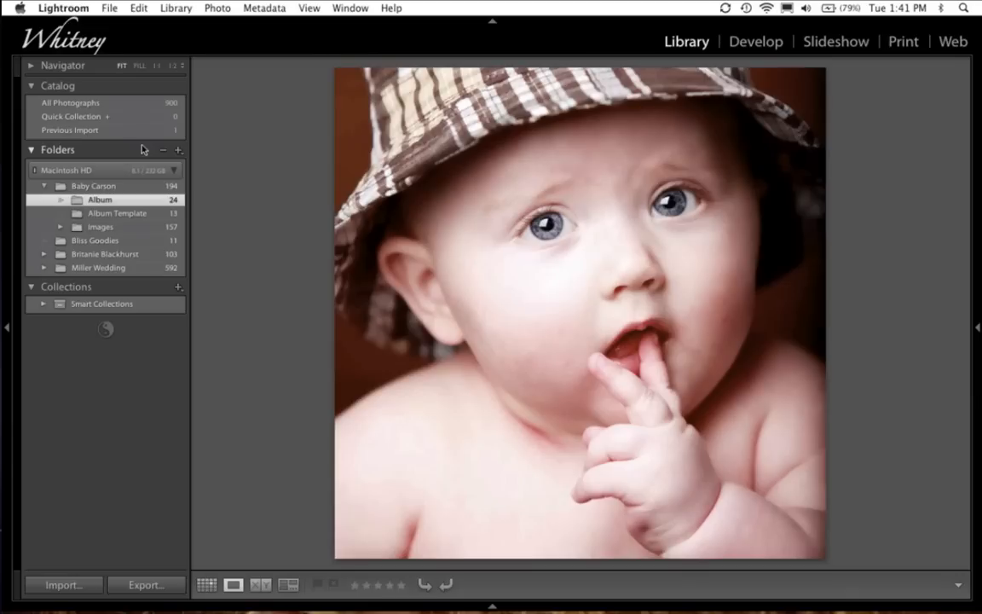
pyautogui.press('Right')
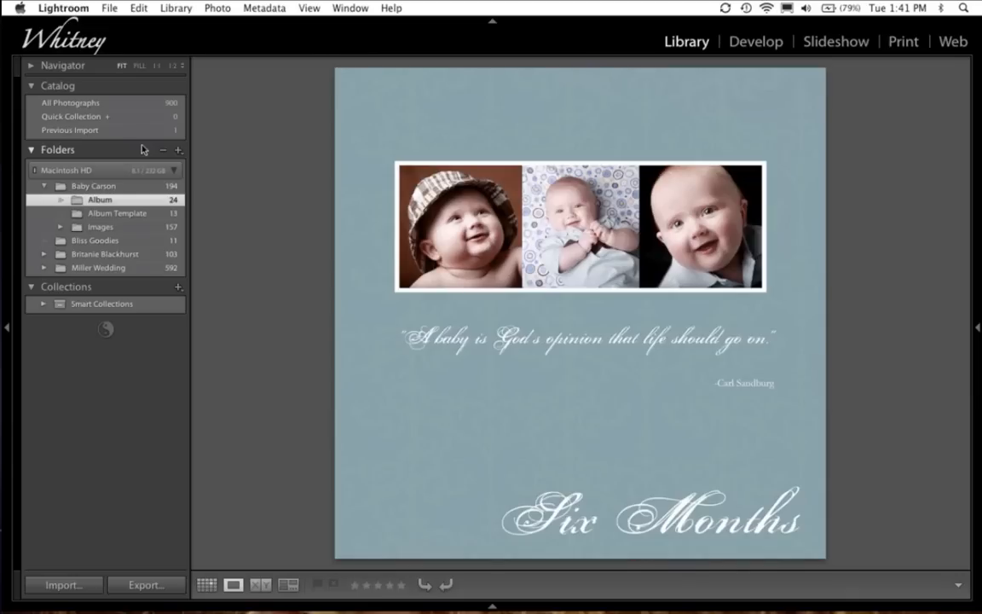
pyautogui.press('Right')
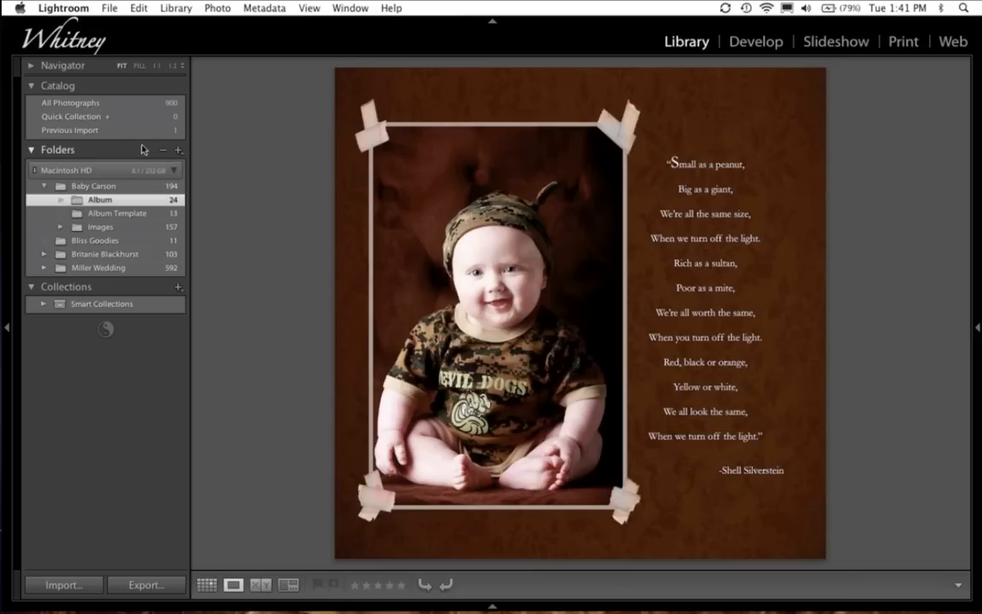
pyautogui.press('Right')
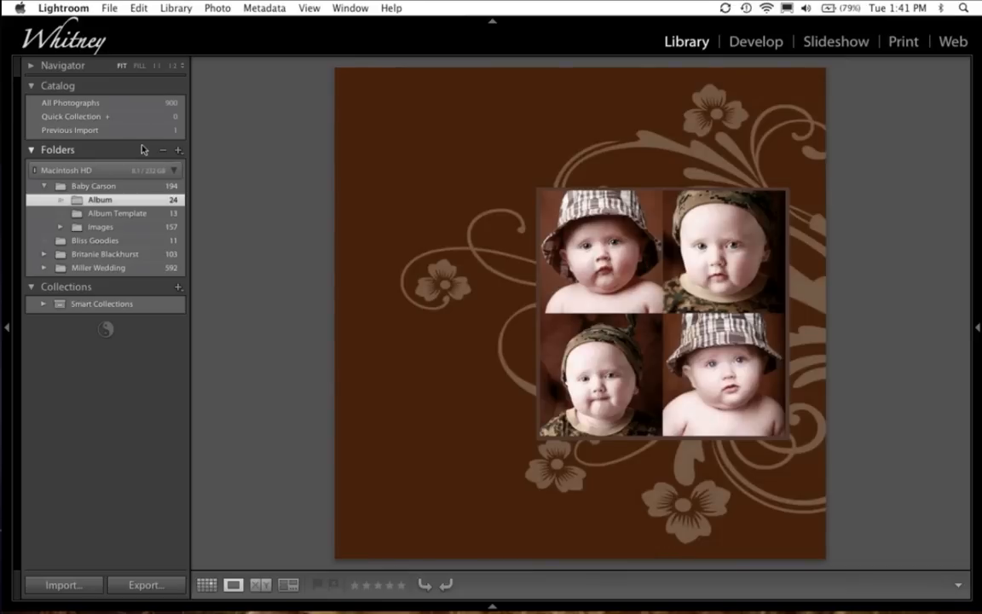
pyautogui.press('Right')
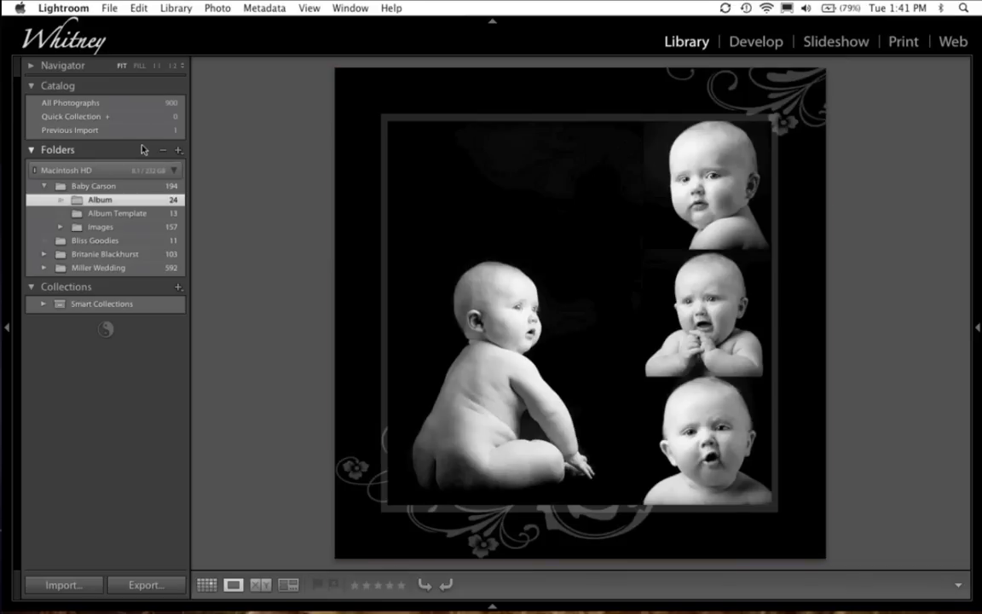
pyautogui.press('Right')
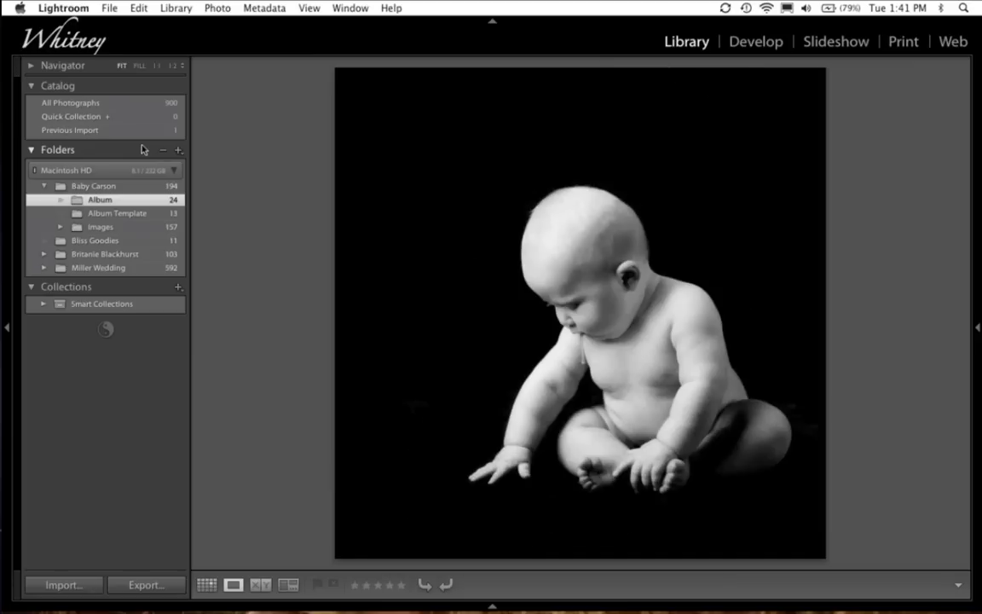
pyautogui.press('Right')
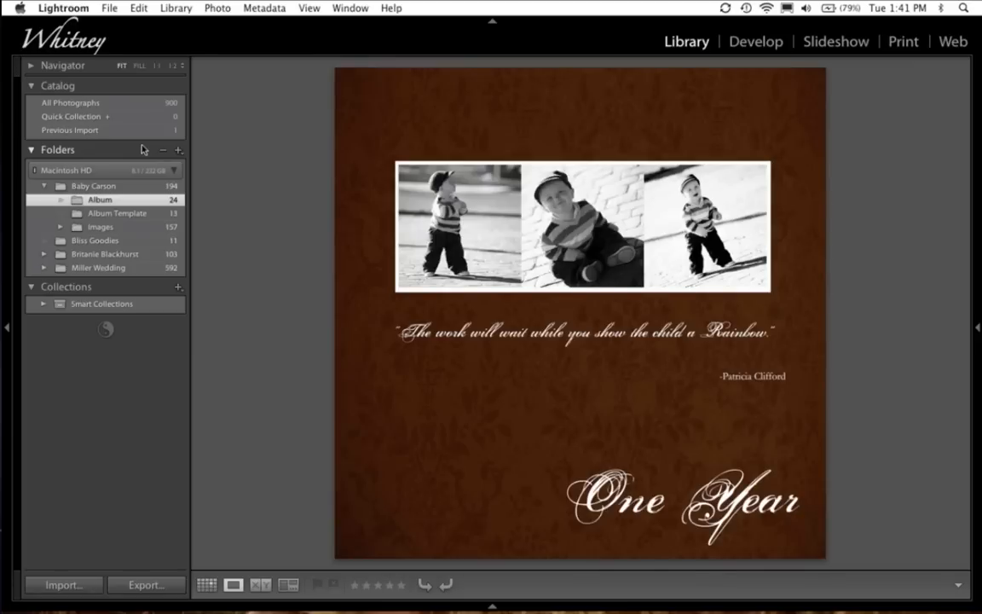
pyautogui.press('Right')
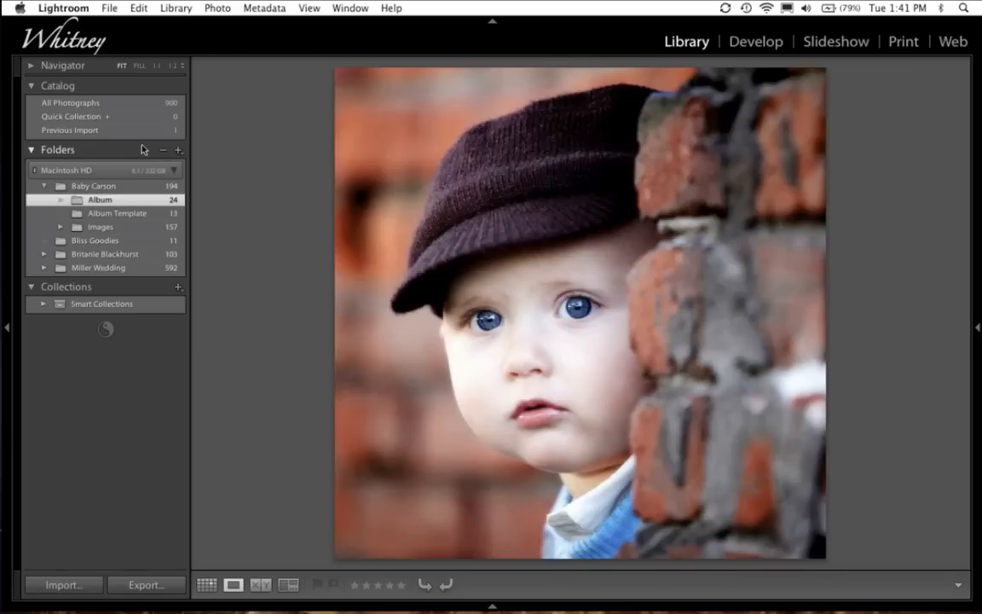
pyautogui.press('Right')
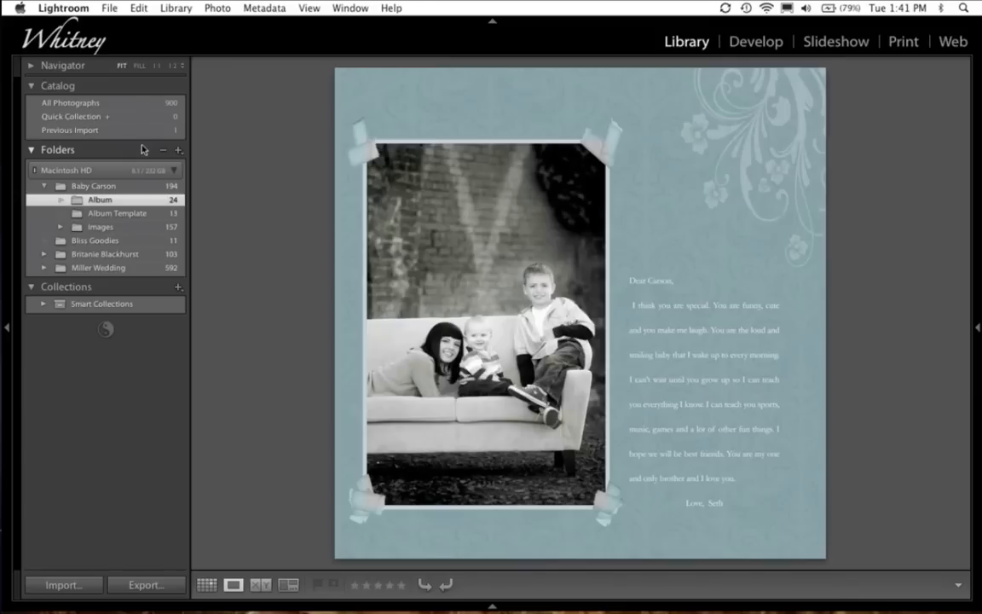
pyautogui.press('Right')
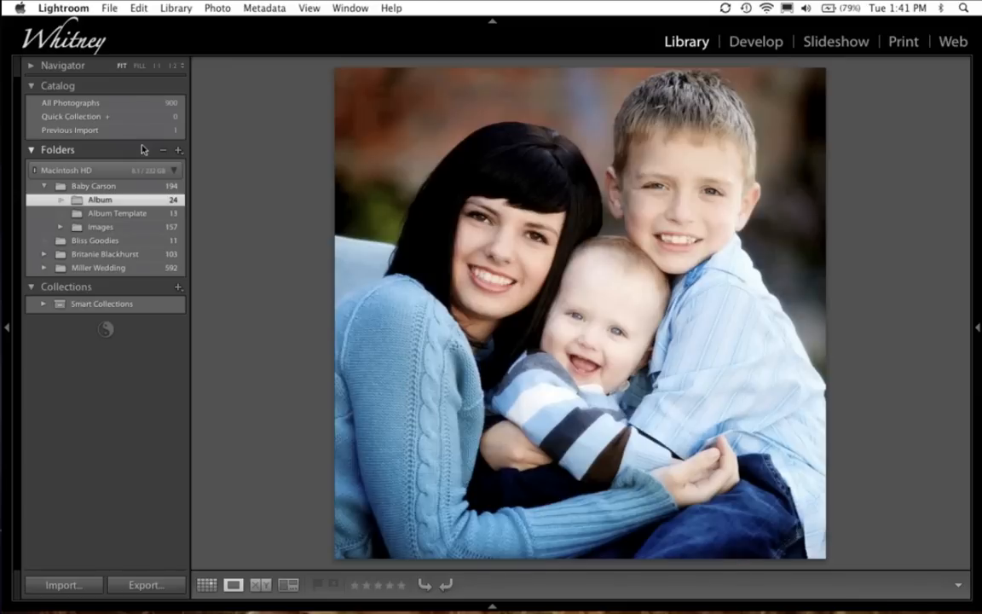
pyautogui.press('Right')
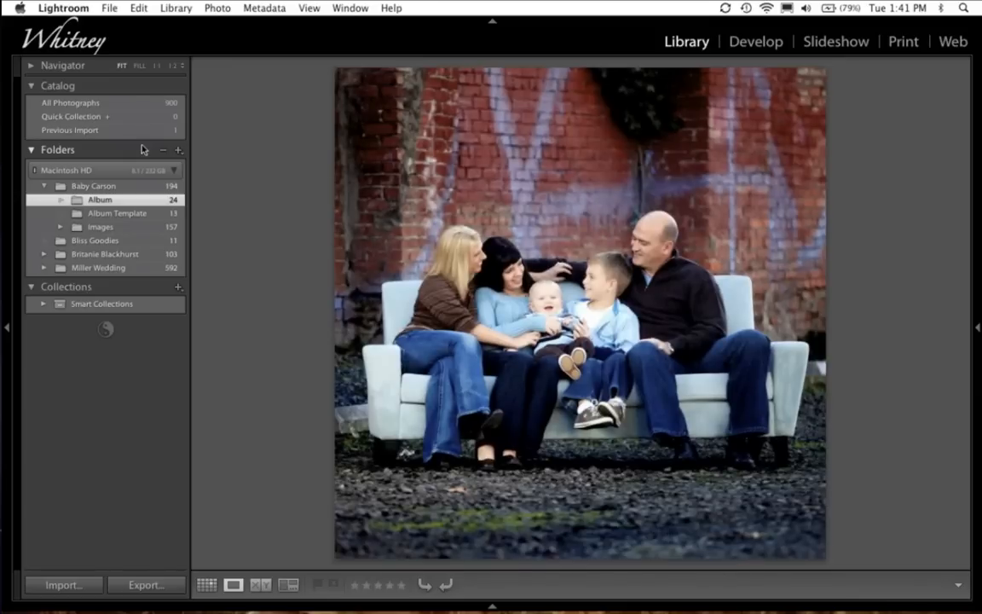
pyautogui.press('Right')
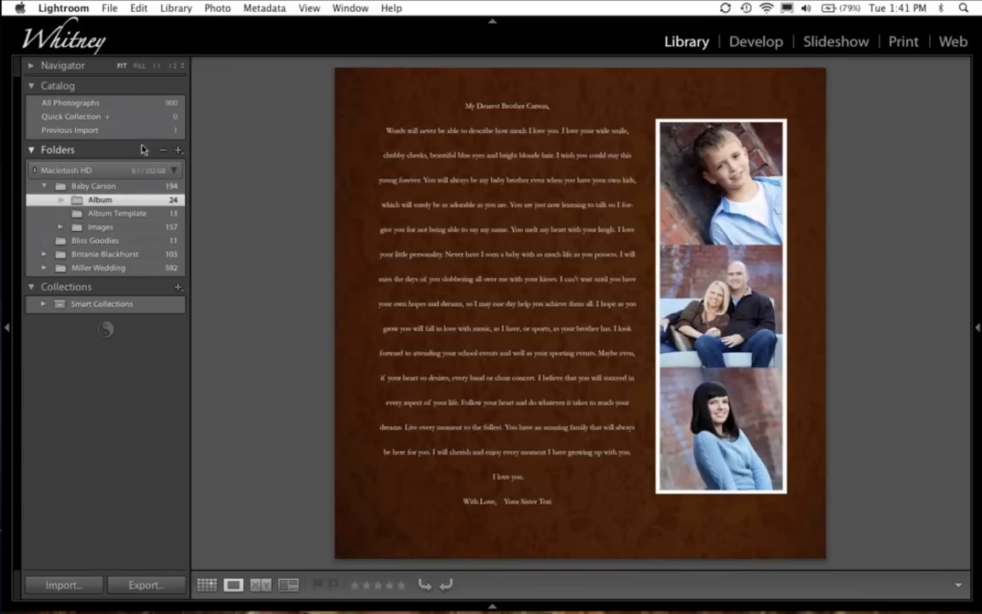
pyautogui.press('Right')
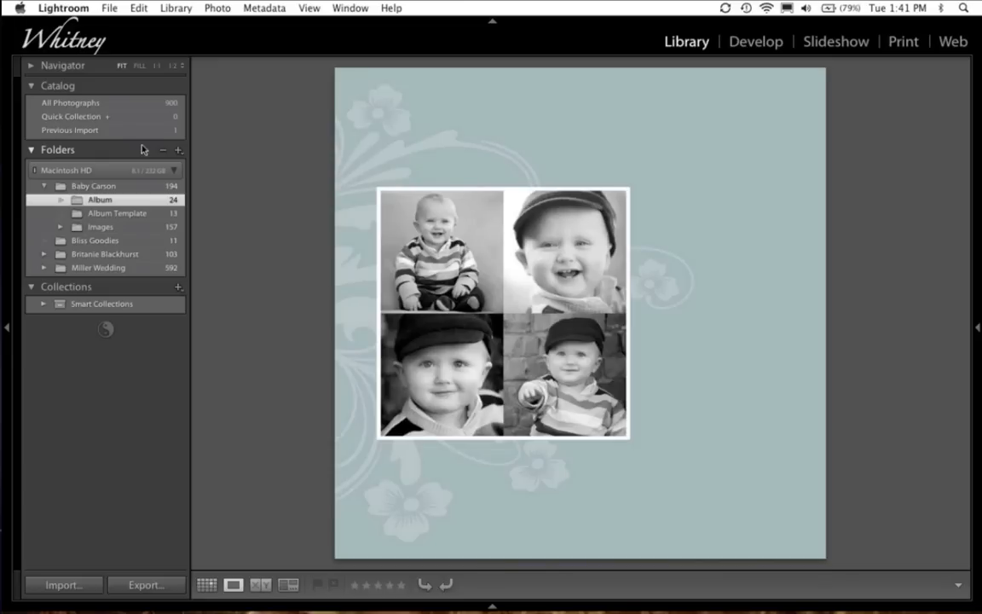
pyautogui.press('Right')
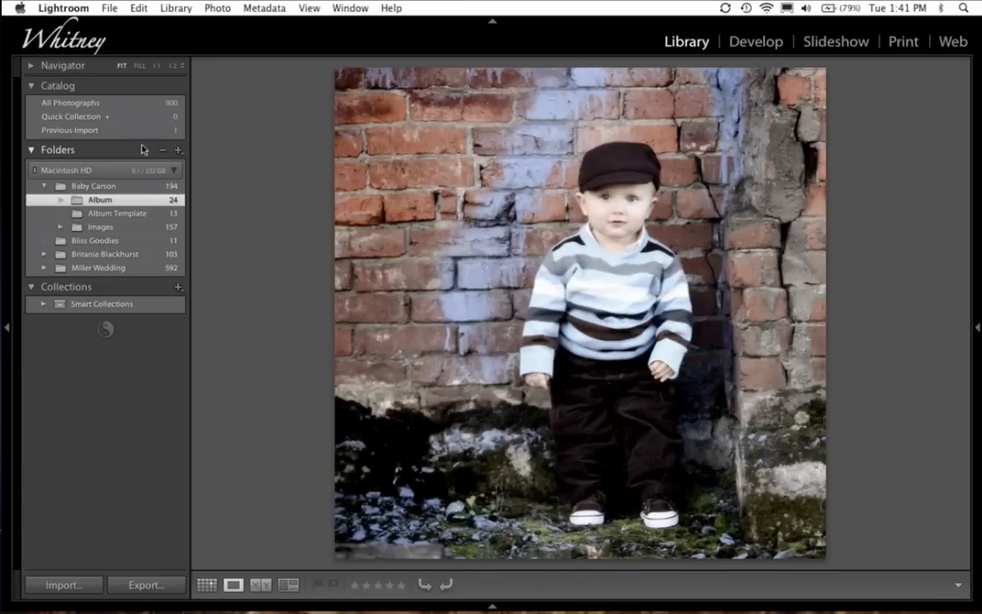
pyautogui.press('Right')
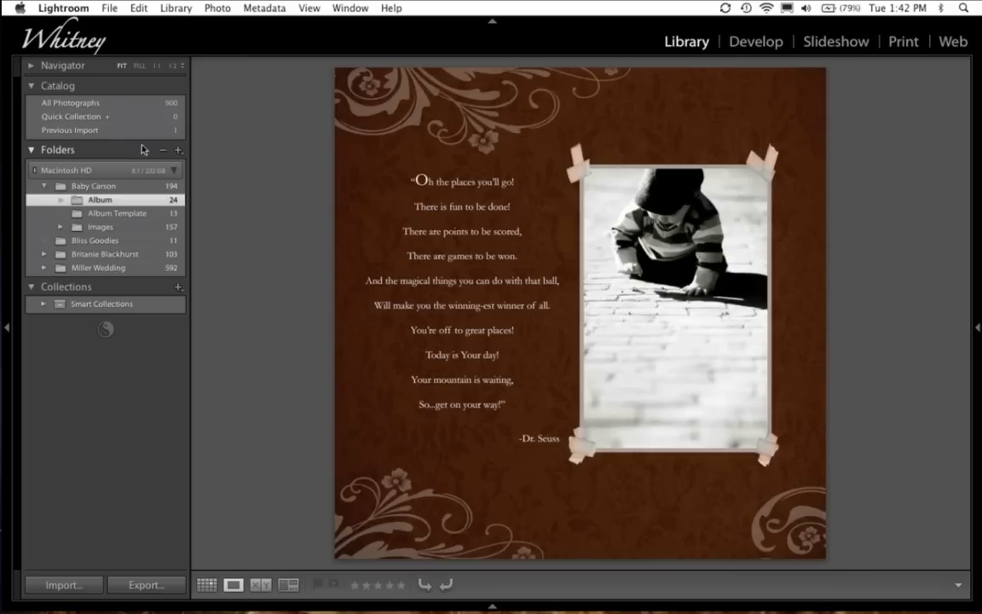
# Go back to the thumbnail grid of the album and select Page12.psd and Page13.psd together
pyautogui.press('g')
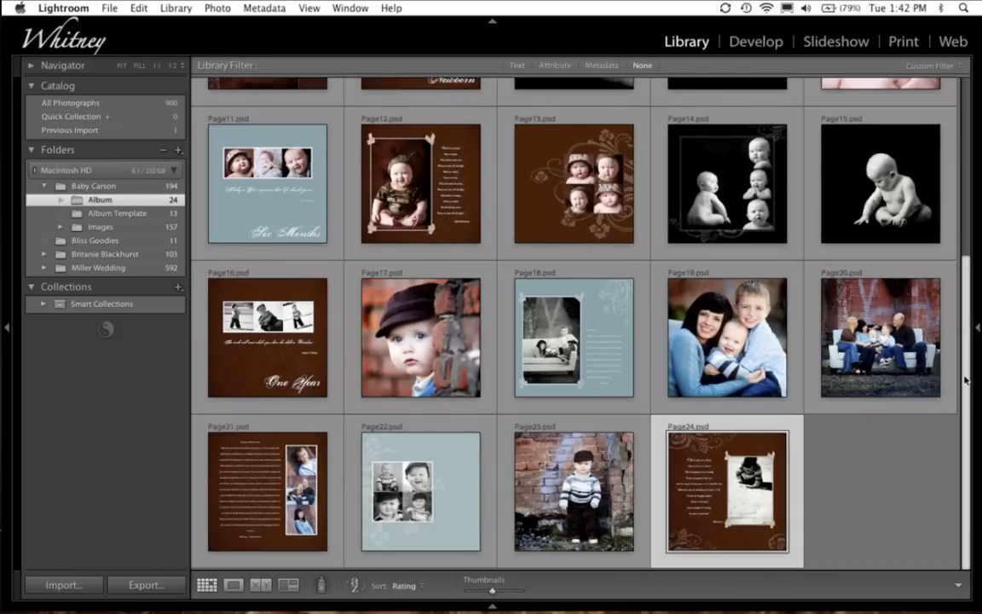
pyautogui.moveTo(966, 381); pyautogui.dragTo(947, 168)
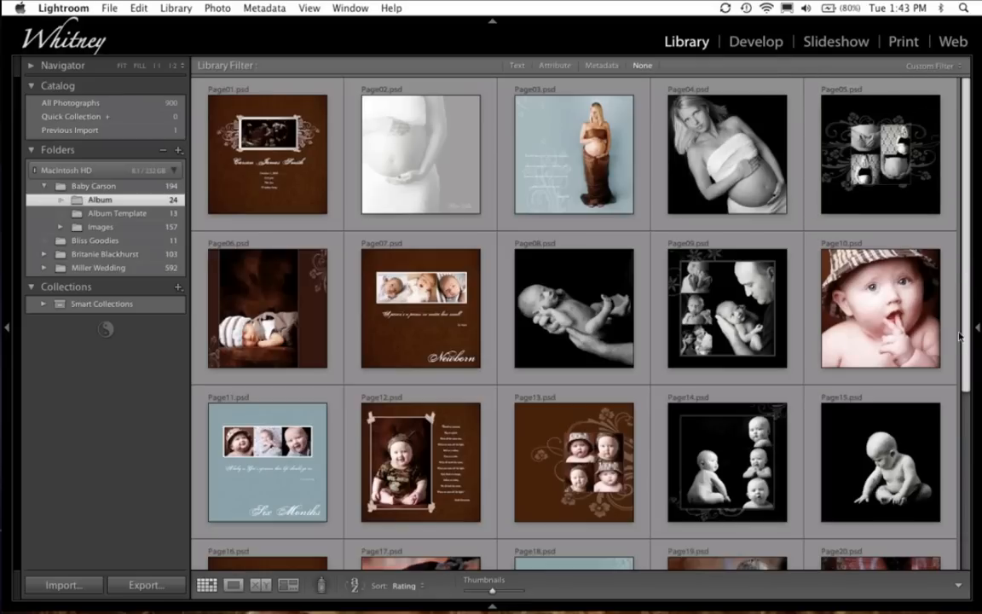
pyautogui.scroll(-3, 865, 303)
pyautogui.scroll(-1, 862, 338)
pyautogui.scroll(-2, 945, 447)
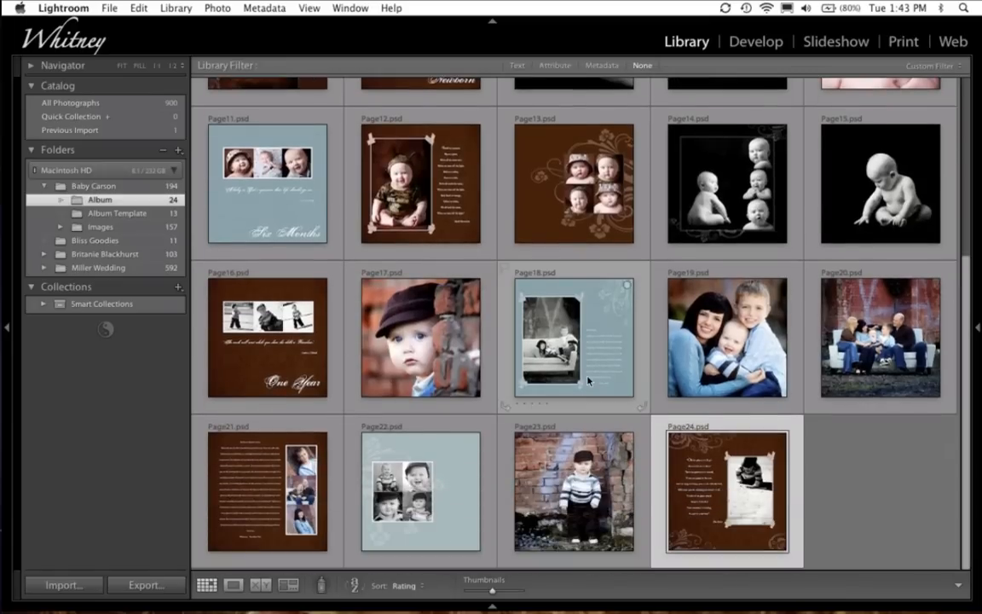
pyautogui.click(407, 127)
pyautogui.keyDown('super'); pyautogui.click(526, 157); pyautogui.keyUp('super')
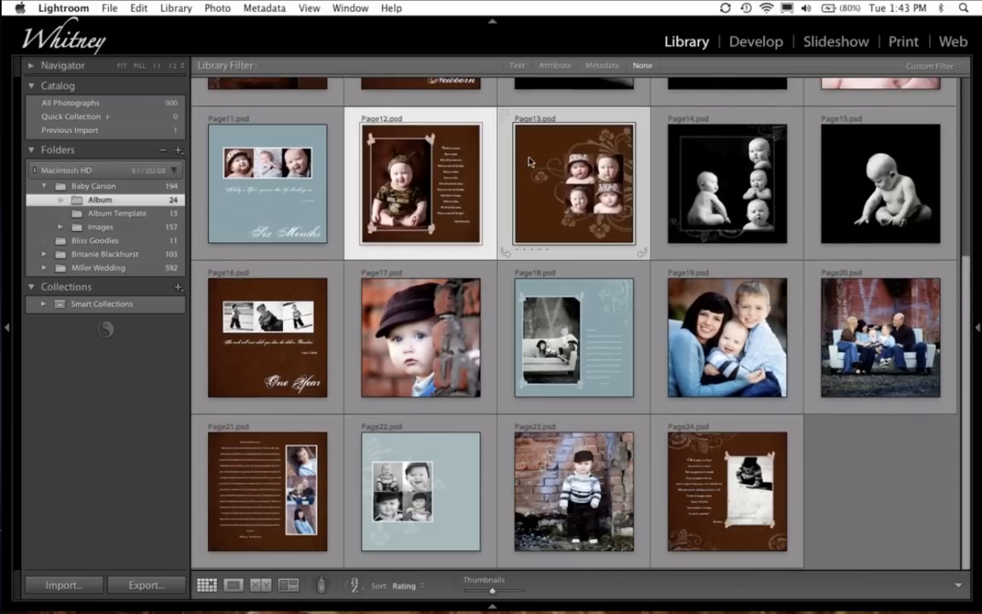
# Compare Page12.psd and Page13.psd side by side, and show the Album Template folder's layouts as a thumbnail grid
pyautogui.click(258, 586)
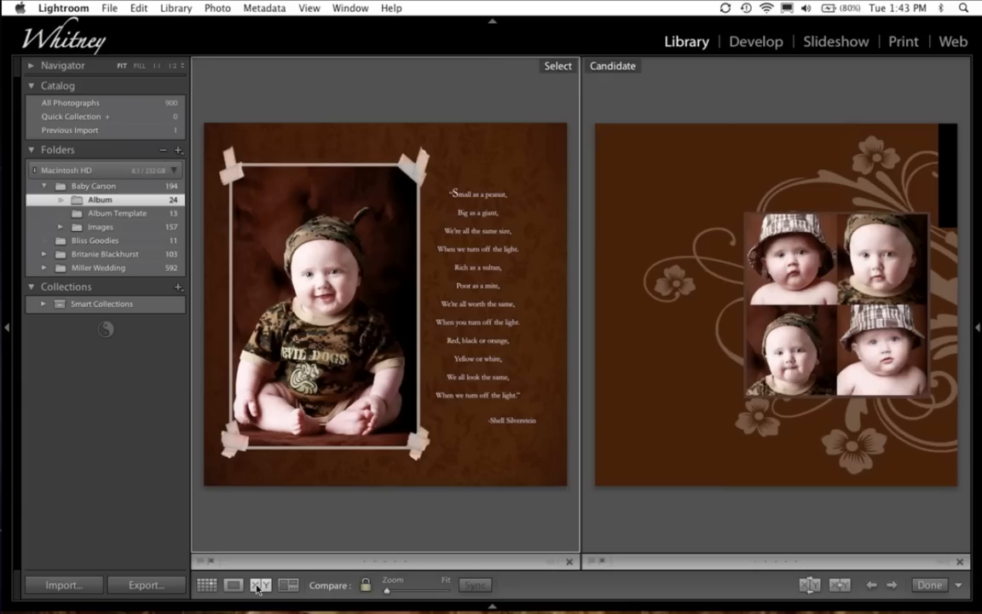
pyautogui.click(141, 213)
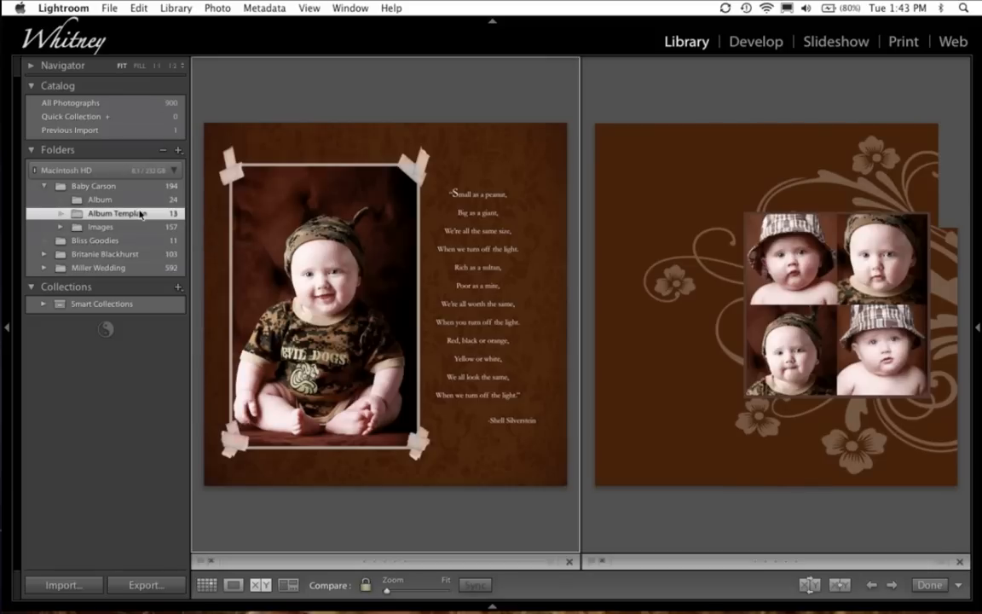
pyautogui.press('g')
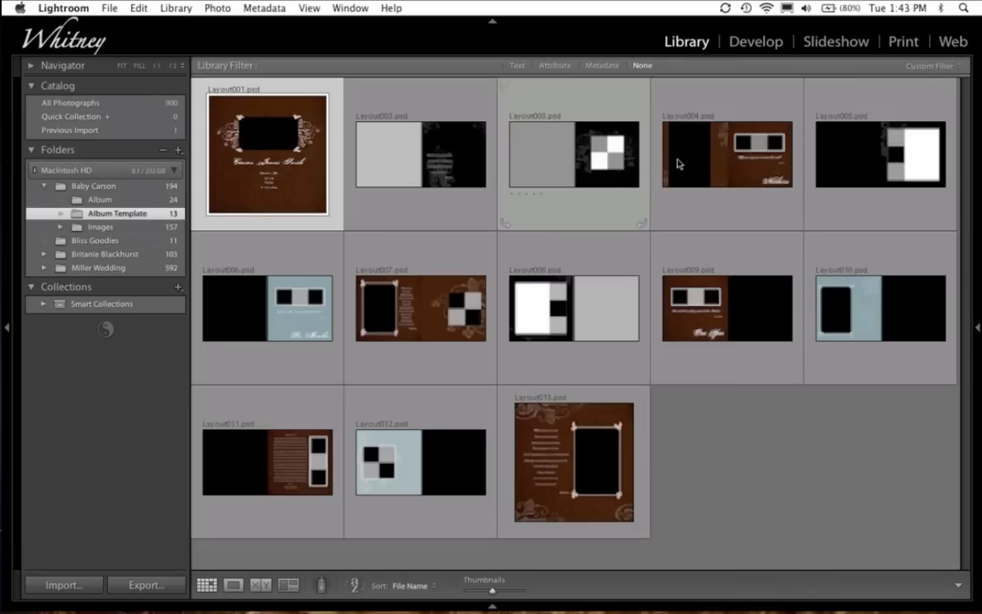
# View the blank layouts Layout004.psd, Layout001.psd and Layout013.psd at full size, returning to the thumbnail grid
pyautogui.doubleClick(722, 162)
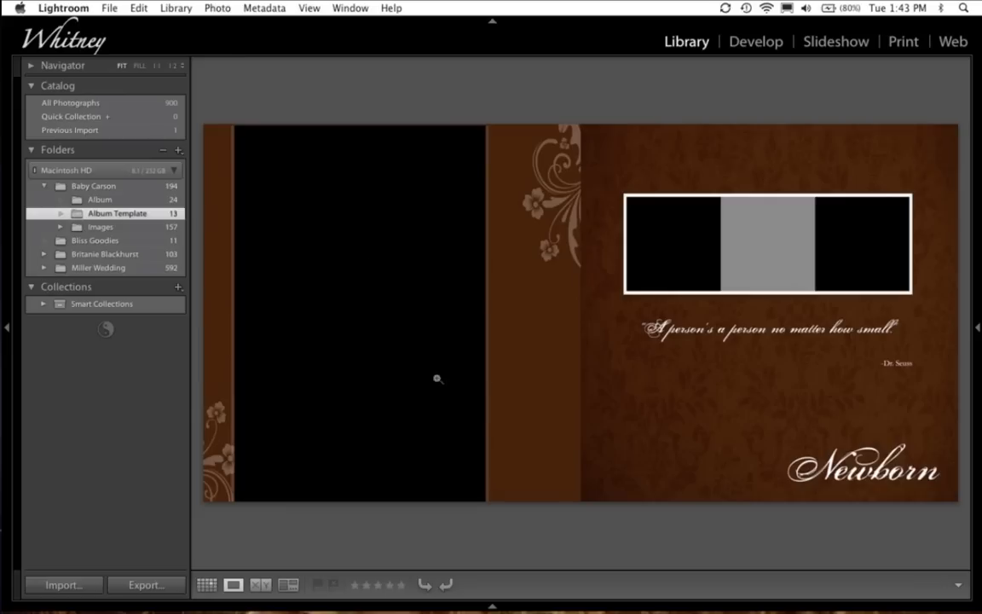
pyautogui.press('g')
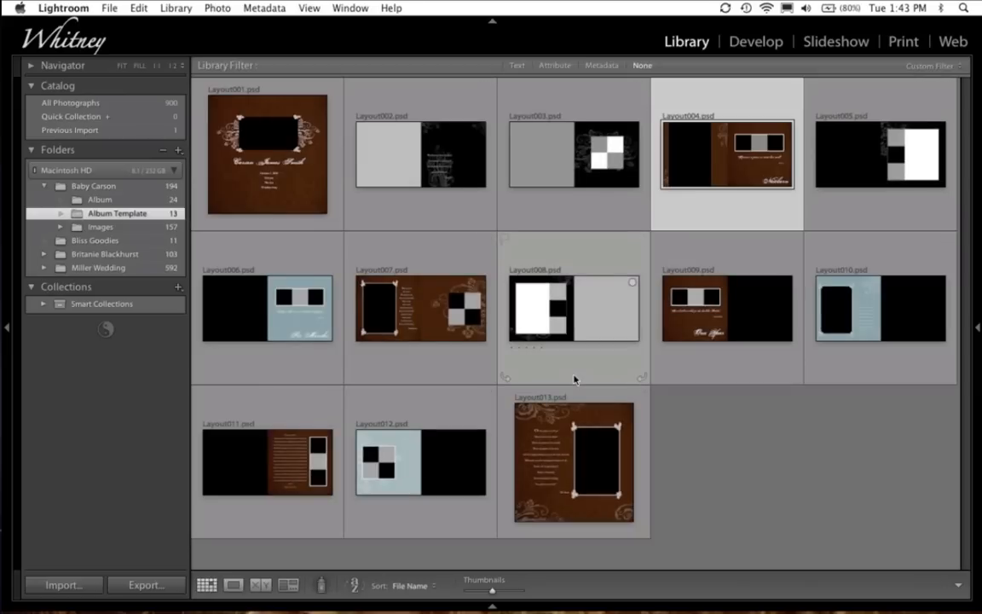
pyautogui.click(275, 164)
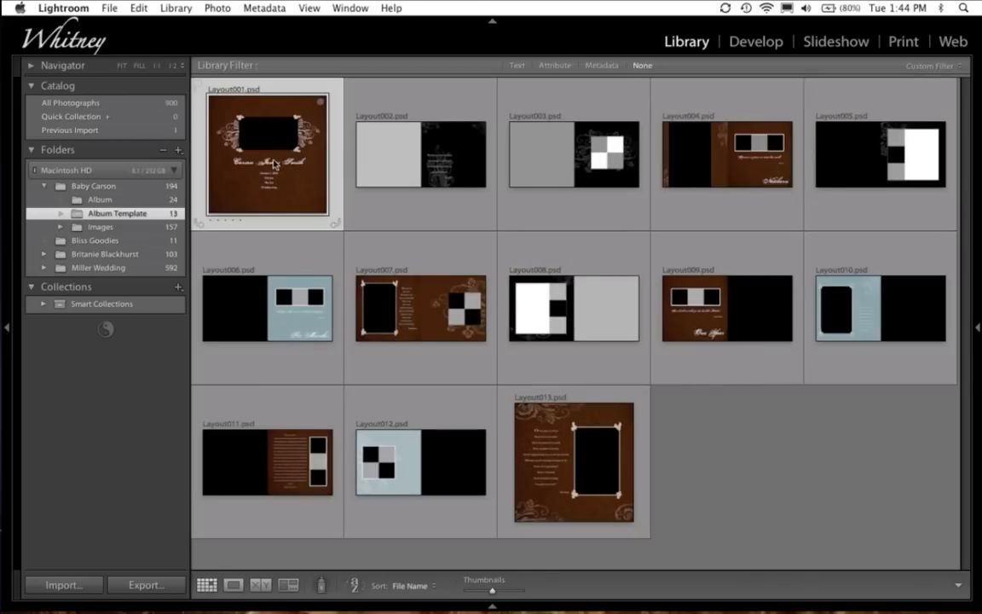
pyautogui.doubleClick(275, 165)
pyautogui.press('g')
pyautogui.doubleClick(608, 449)
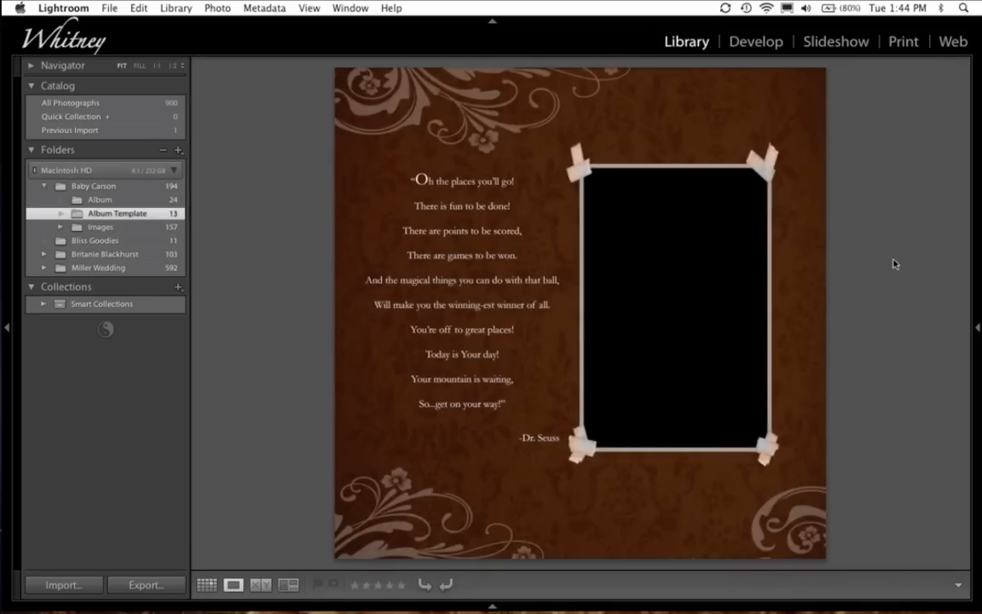
pyautogui.press('g')
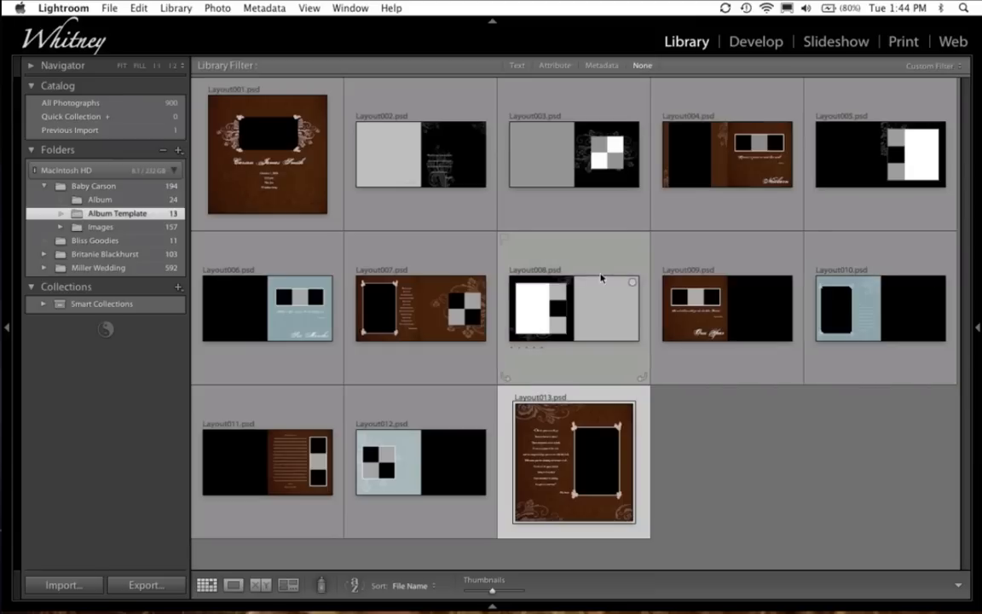
# Look at the photos in the Images folder, and open Layout010.psd from the Album Template folder in Photoshop, fitted to the screen
pyautogui.click(113, 228)
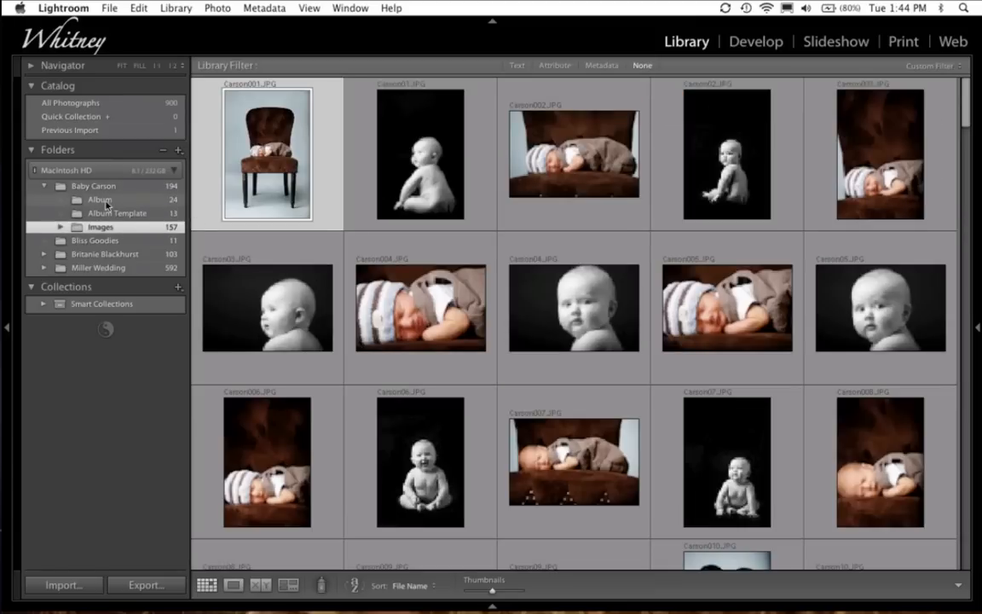
pyautogui.click(111, 214)
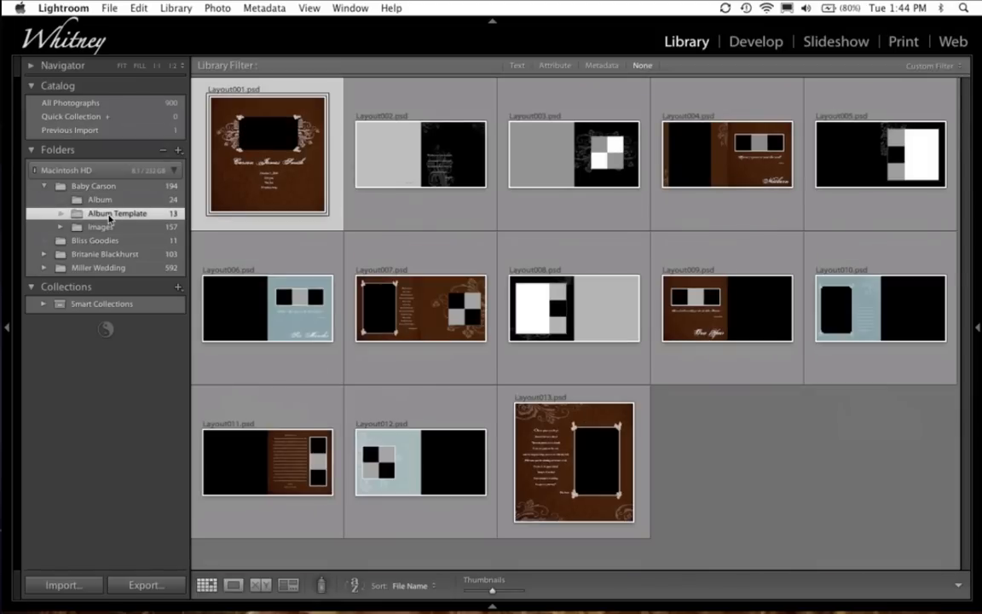
pyautogui.click(835, 311)
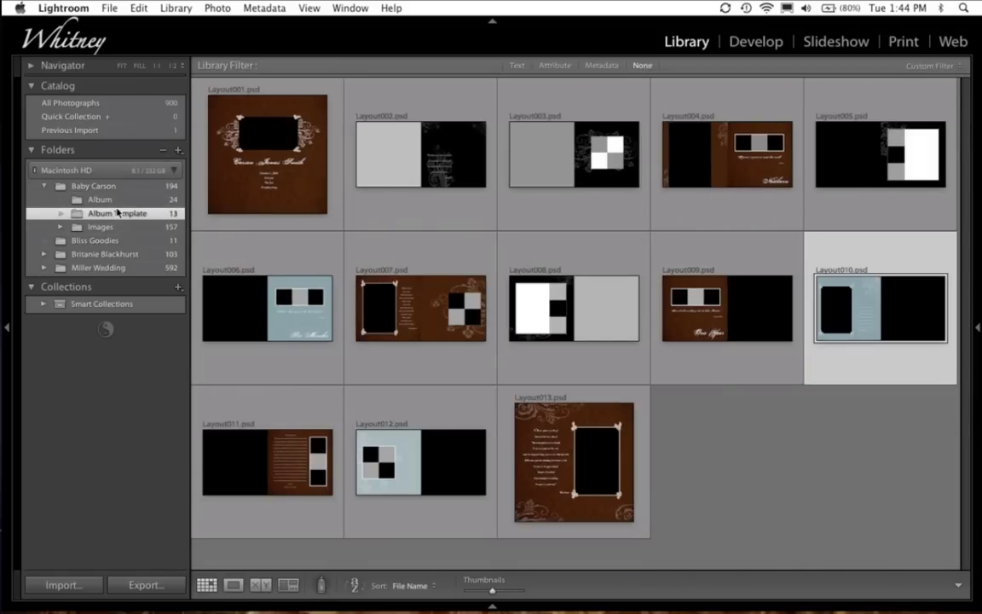
pyautogui.press('super+e')
pyautogui.press('Return')
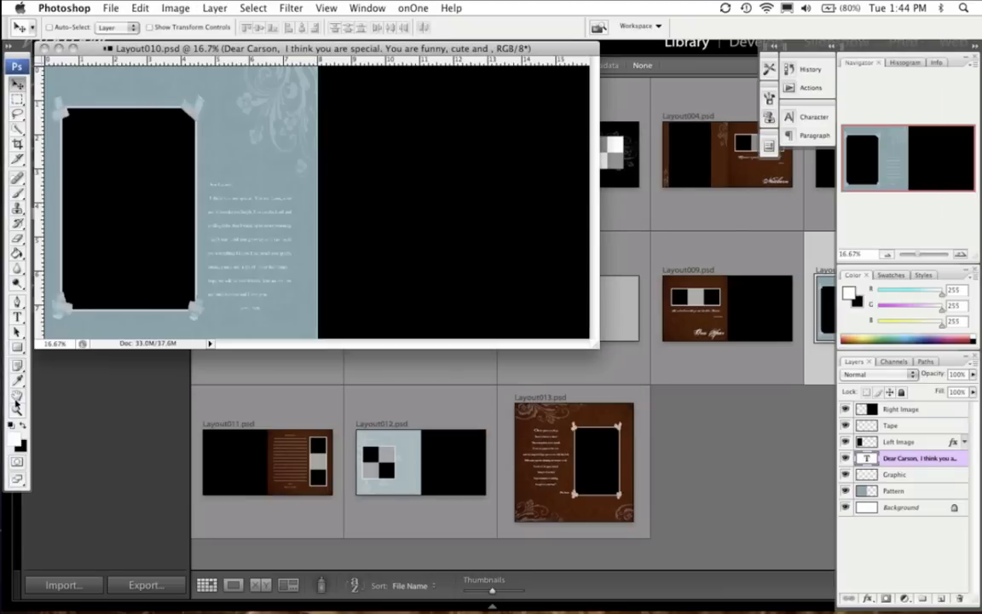
pyautogui.doubleClick(17, 394)
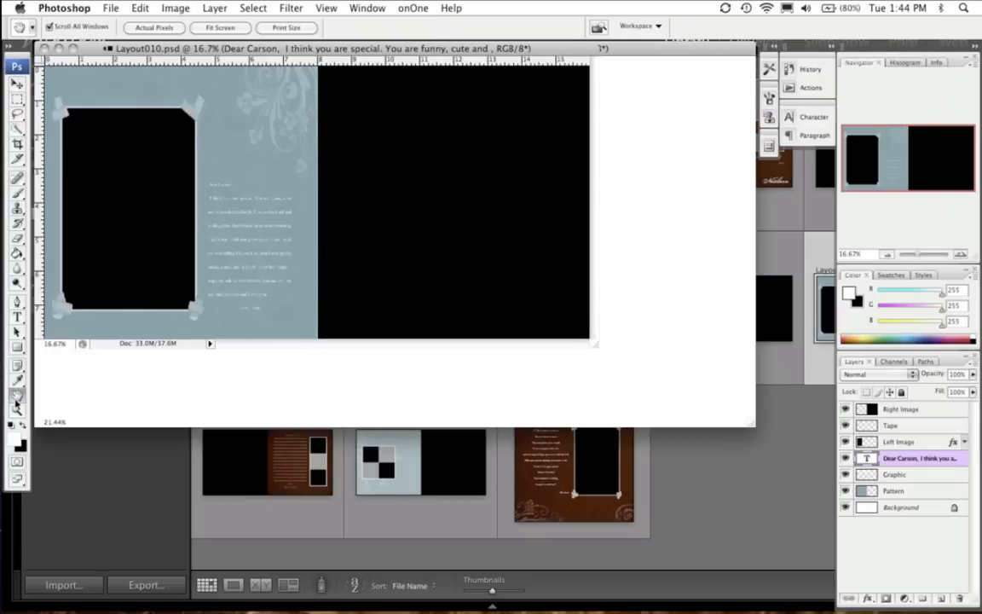
pyautogui.moveTo(108, 48); pyautogui.dragTo(191, 213)
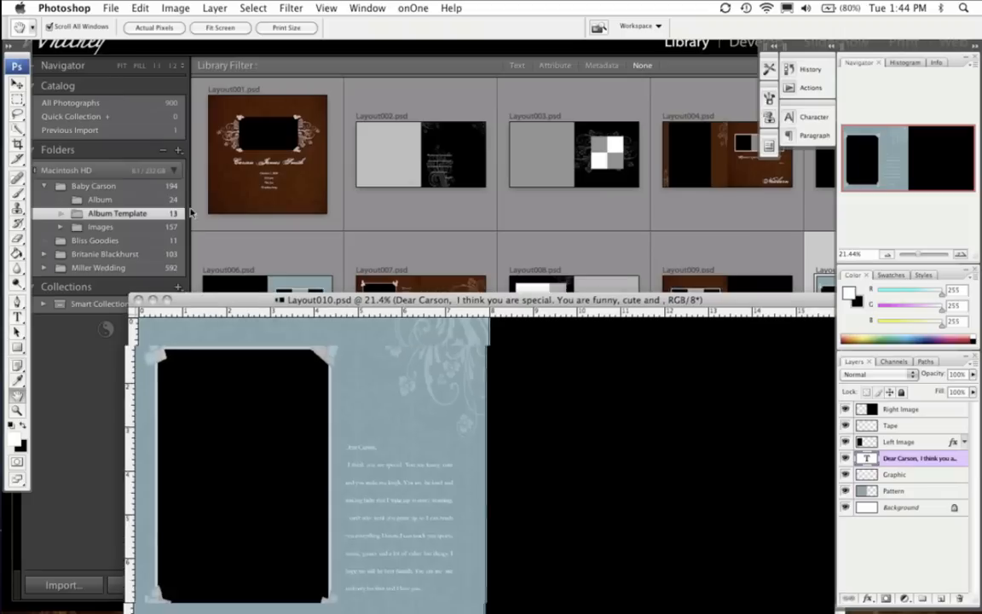
# Switch back to Lightroom and compare Page18.psd and Page19.psd from the Album folder side by side
pyautogui.click(191, 213)
pyautogui.click(147, 200)
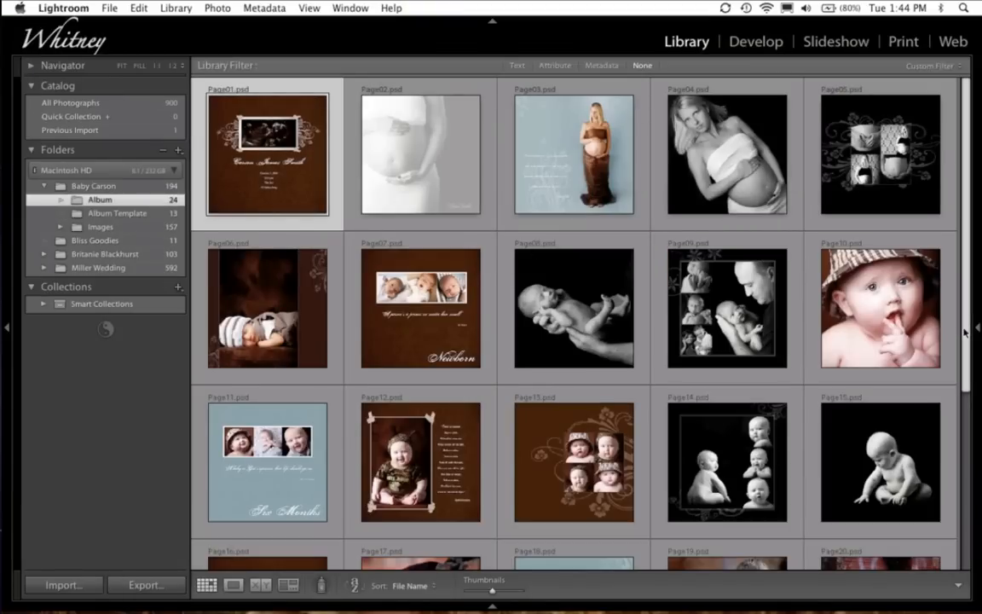
pyautogui.scroll(-3, 742, 383)
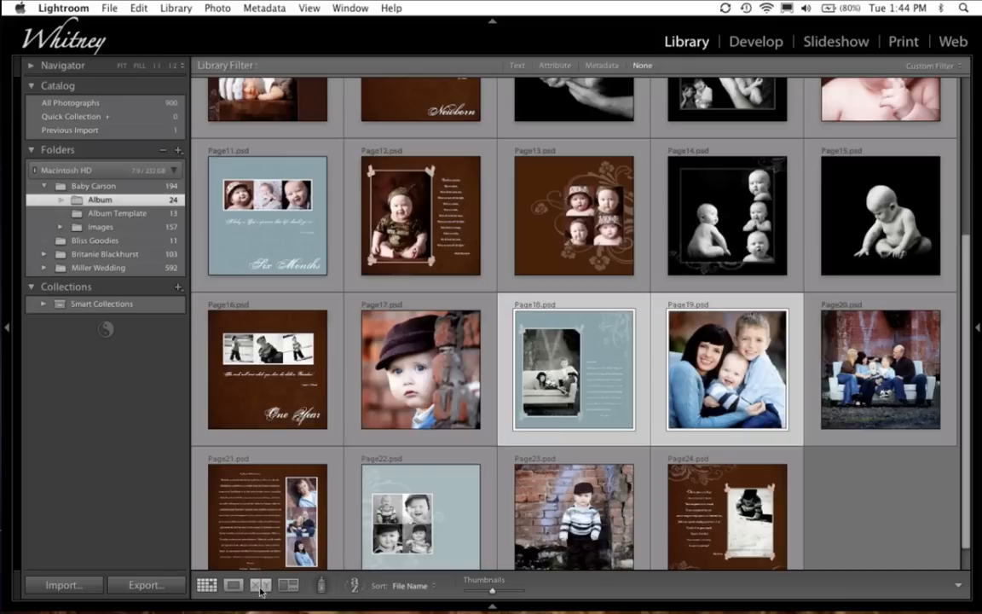
pyautogui.click(260, 587)
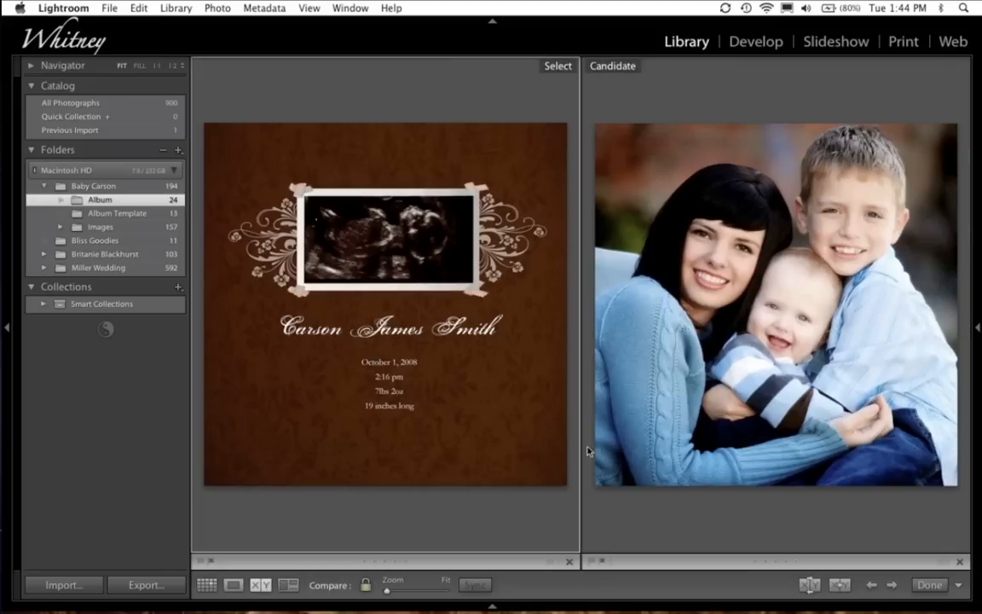
pyautogui.press('g')
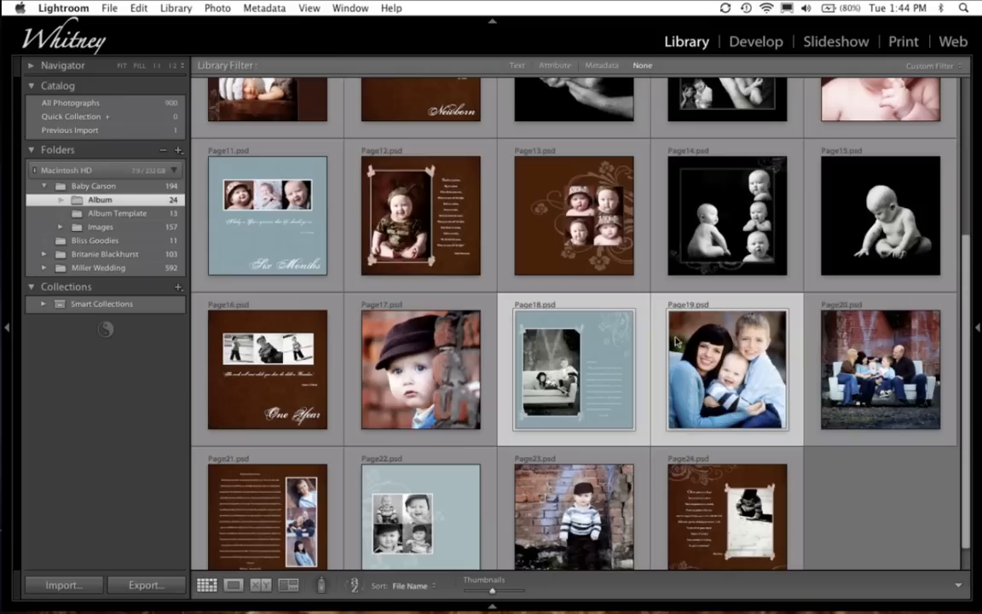
pyautogui.keyDown('super'); pyautogui.click(665, 370); pyautogui.keyUp('super')
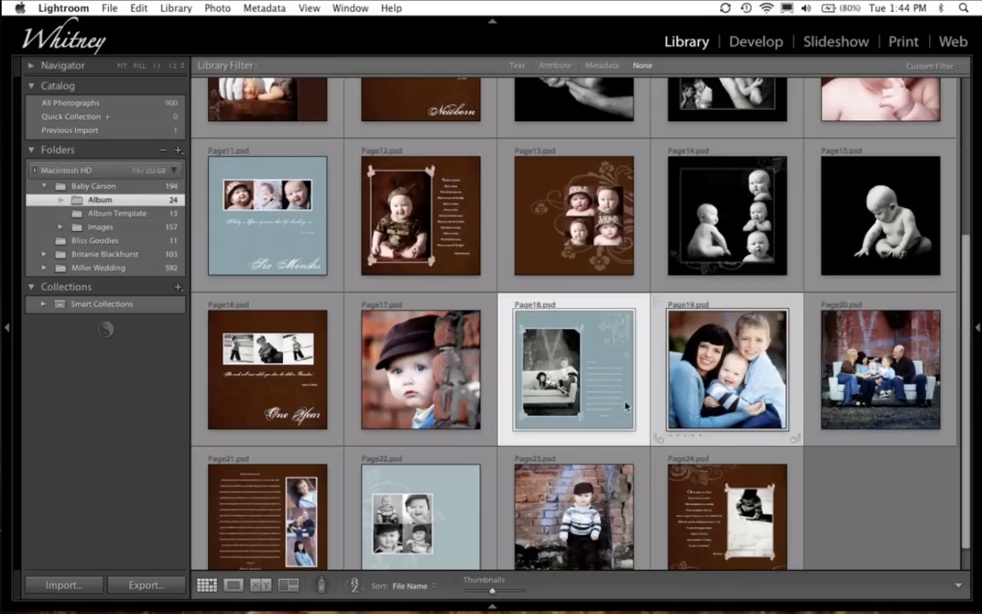
pyautogui.click(261, 585)
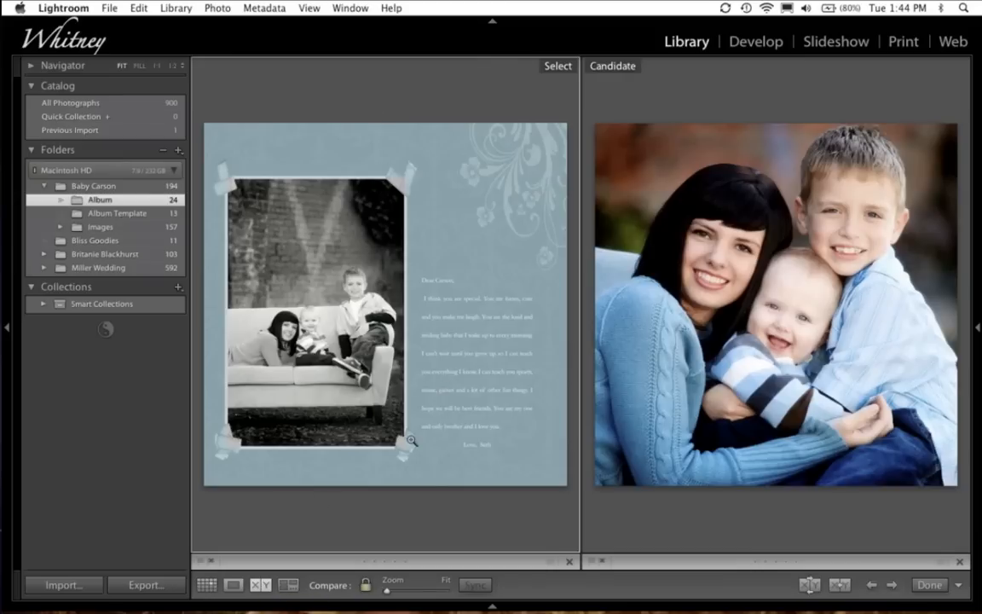
pyautogui.press('g')
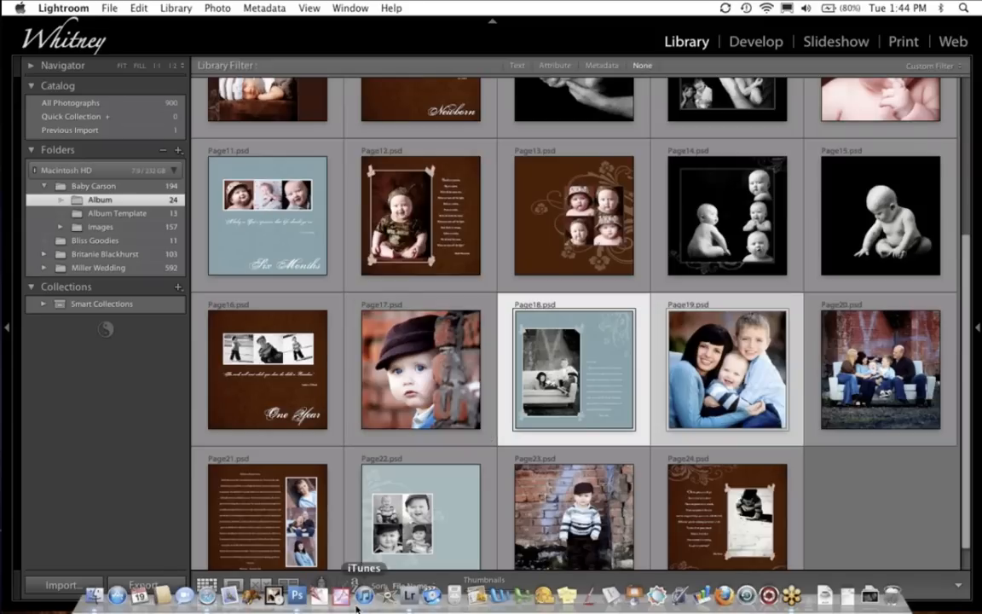
# Switch to Photoshop to examine the whole Layout010.psd spread, and return to the first pages of the album in Lightroom
pyautogui.click(295, 595)
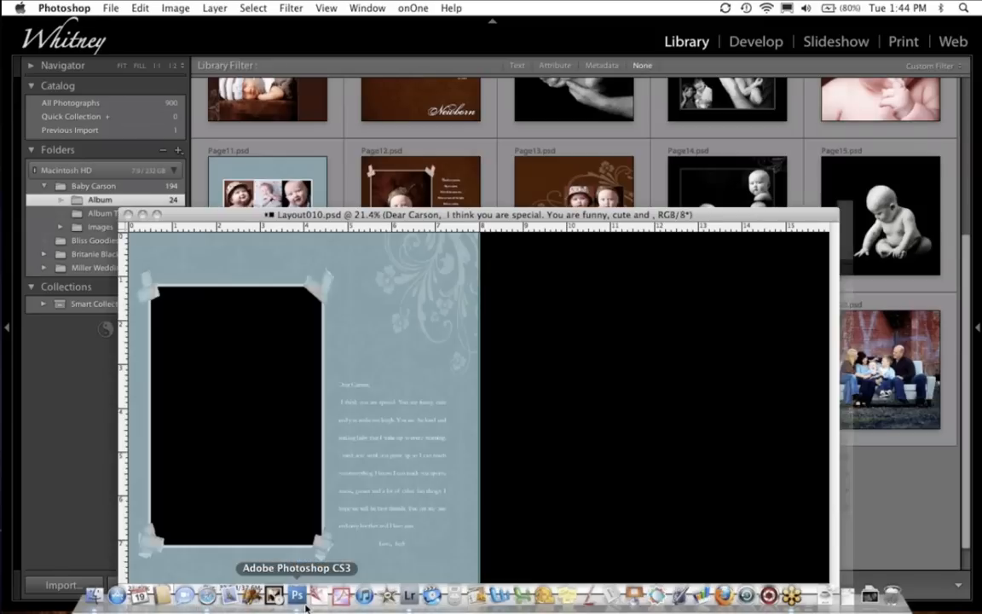
pyautogui.moveTo(631, 216); pyautogui.dragTo(610, 122)
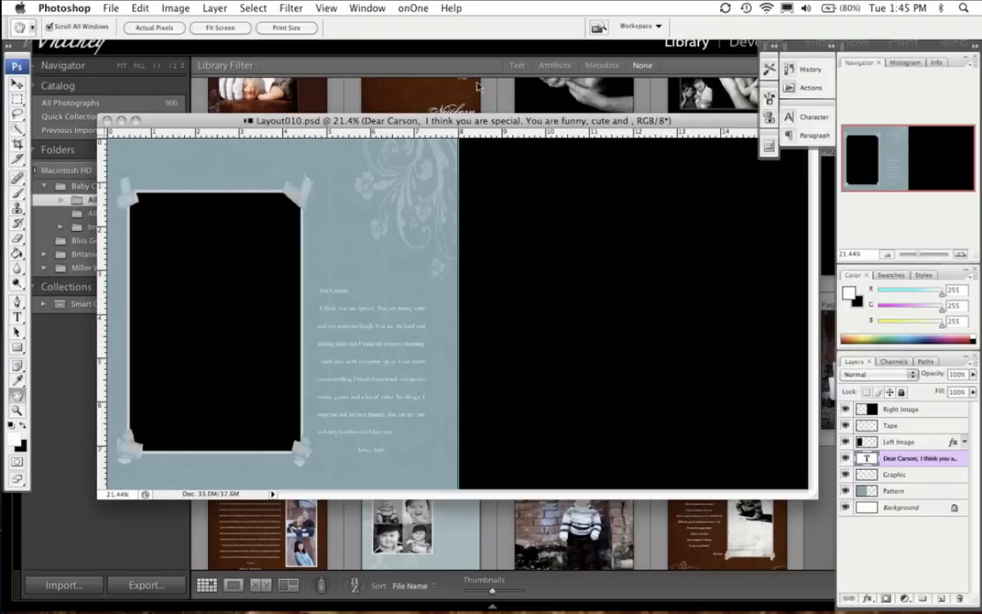
pyautogui.click(429, 88)
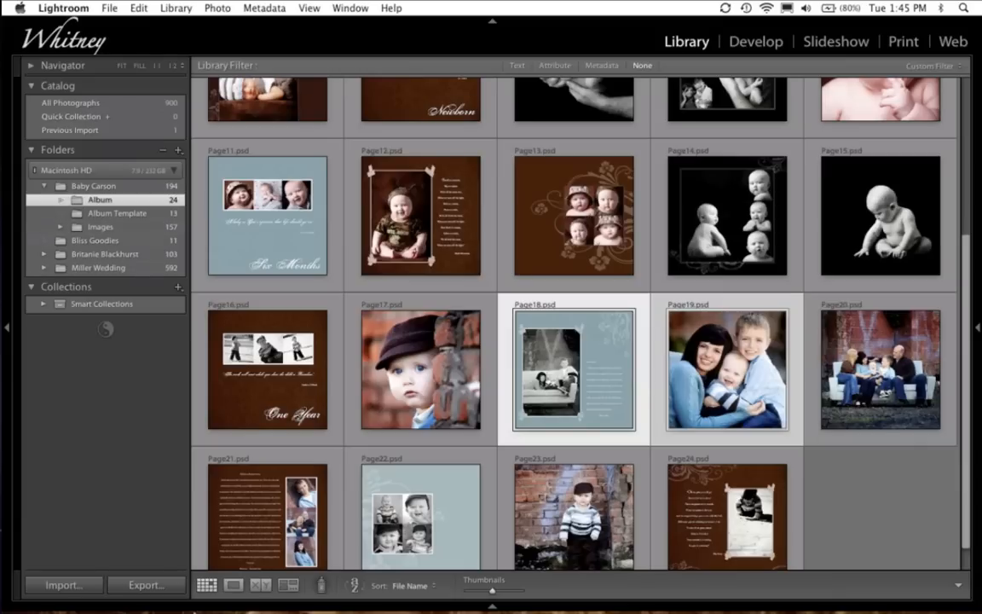
pyautogui.moveTo(967, 324); pyautogui.dragTo(970, 166)
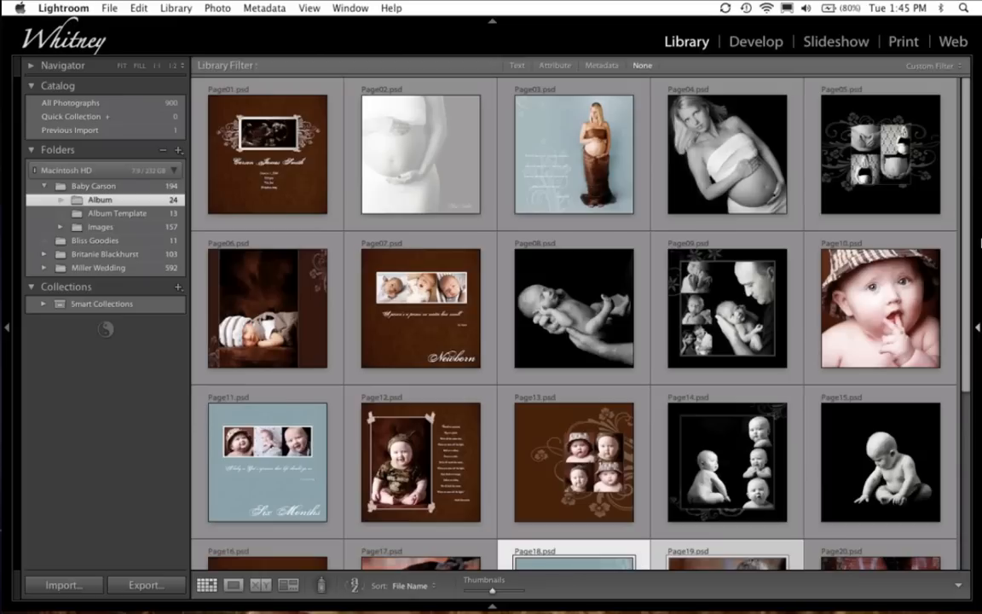
# Compare Layout006.psd and Layout009.psd from the Album Template folder side by side
pyautogui.click(100, 212)
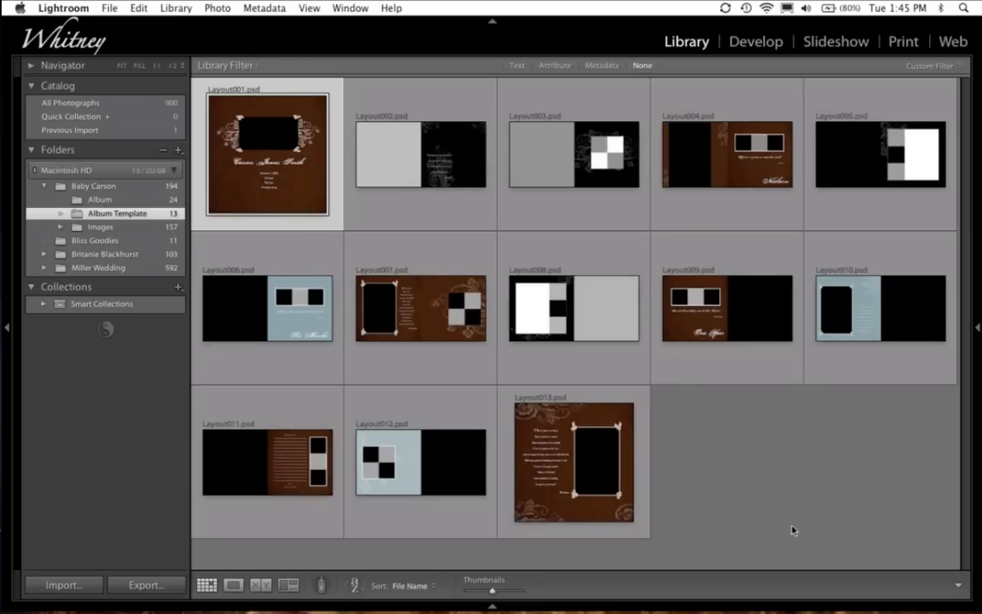
pyautogui.click(277, 323)
pyautogui.keyDown('super'); pyautogui.click(684, 318); pyautogui.keyUp('super')
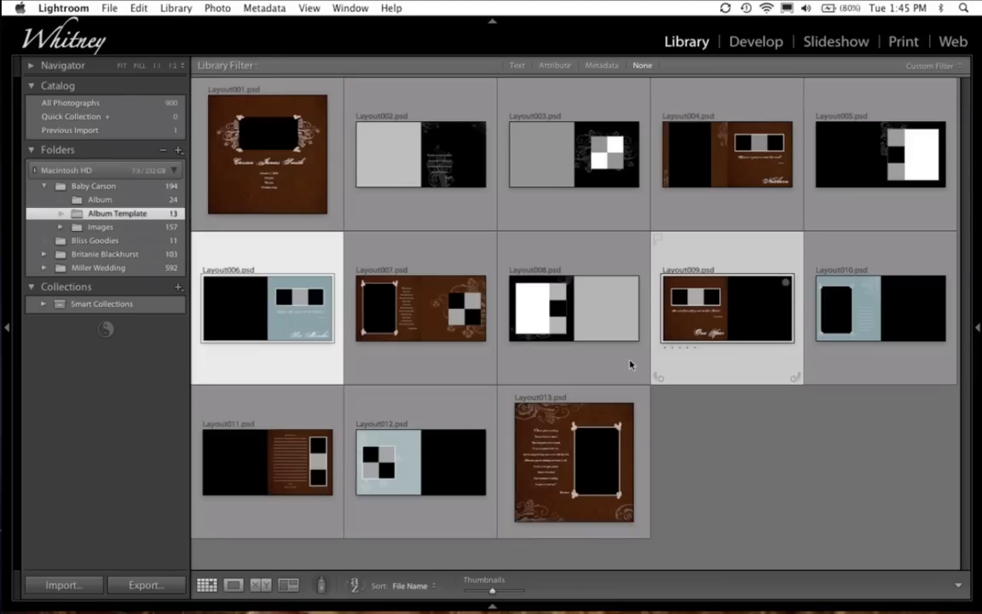
pyautogui.click(265, 586)
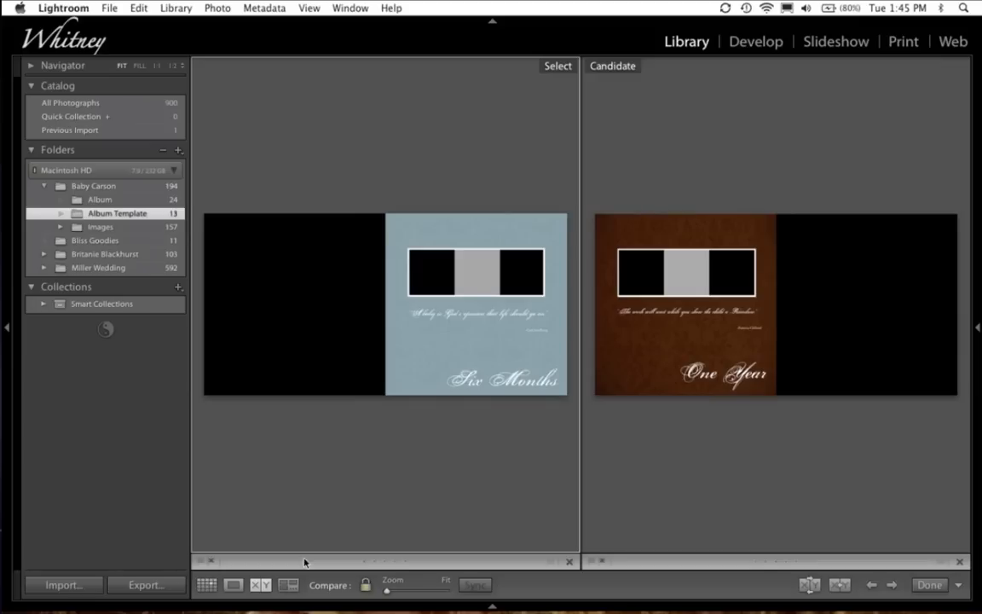
pyautogui.press('g')
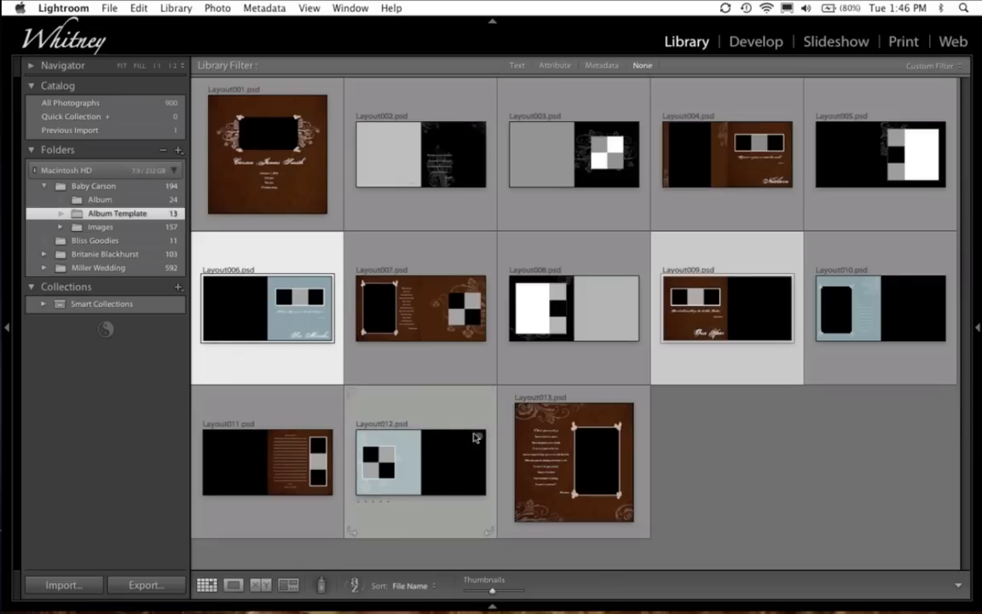
# Compare Layout012.psd and Layout003.psd side by side, and return to the thumbnail grid
pyautogui.click(473, 455)
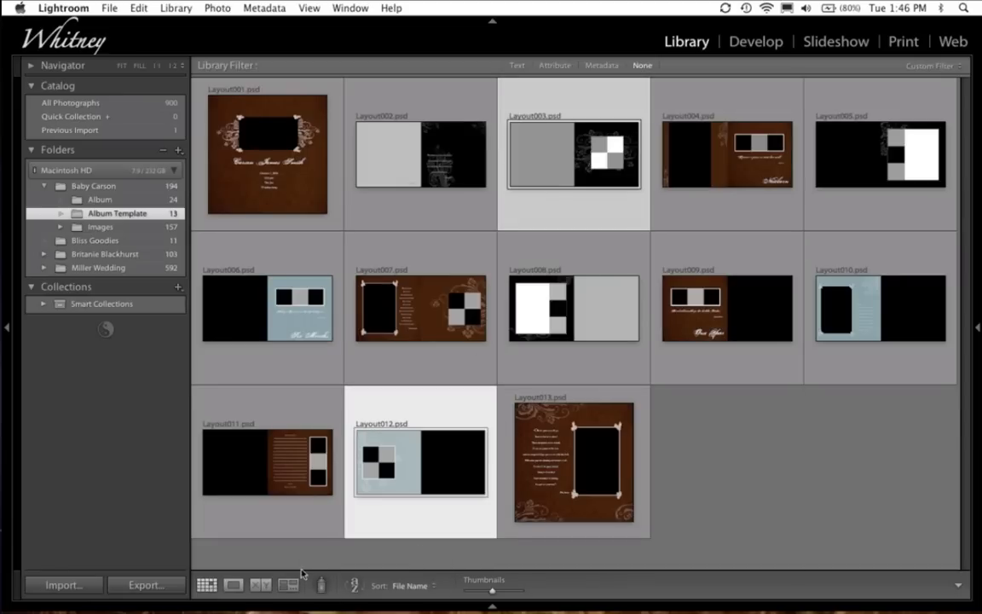
pyautogui.click(255, 586)
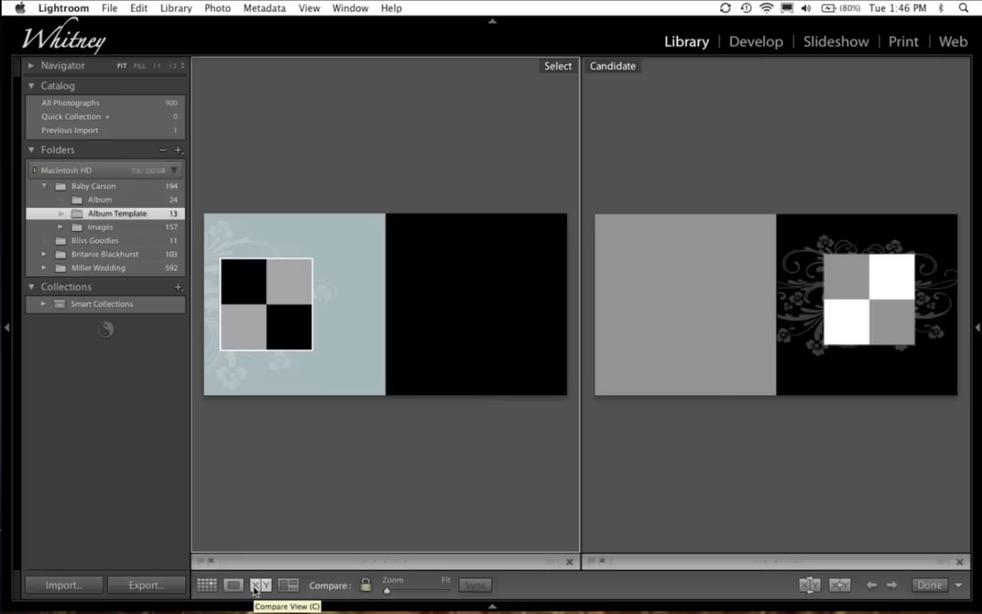
pyautogui.press('g')
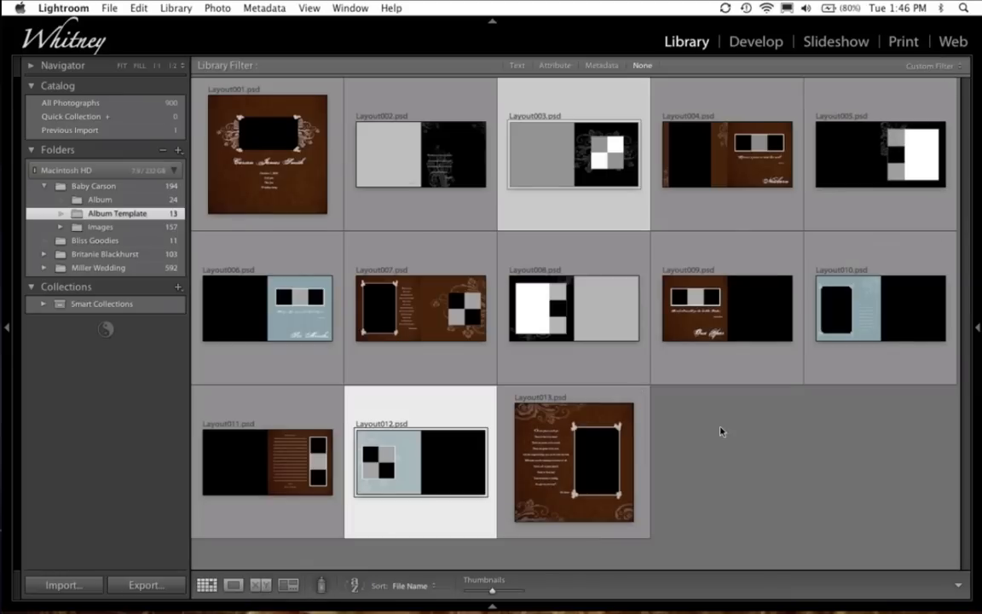
# Show the Album folder and look through the finished pages' thumbnails
pyautogui.click(99, 201)
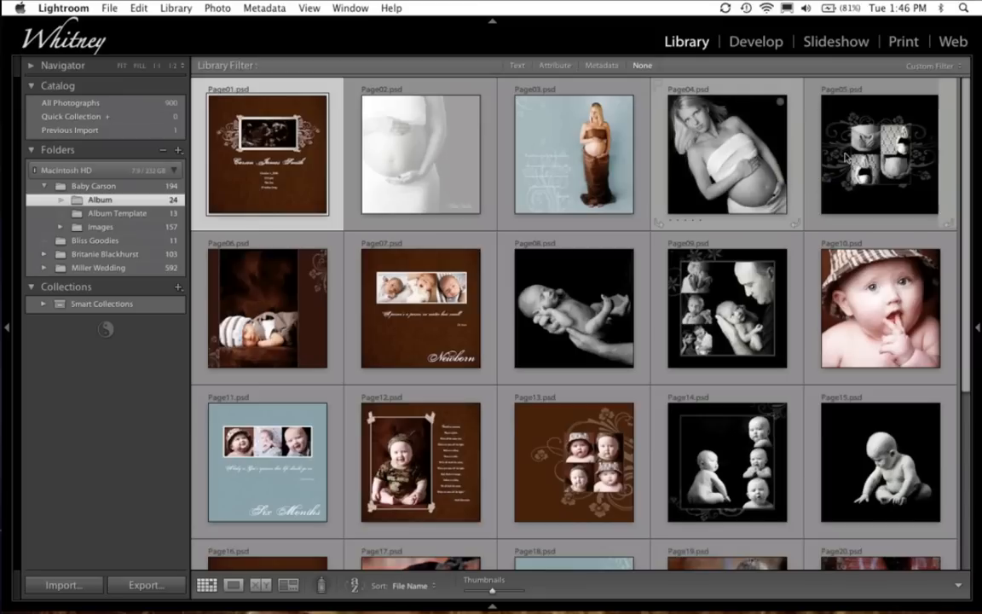
pyautogui.moveTo(964, 223); pyautogui.dragTo(953, 191)
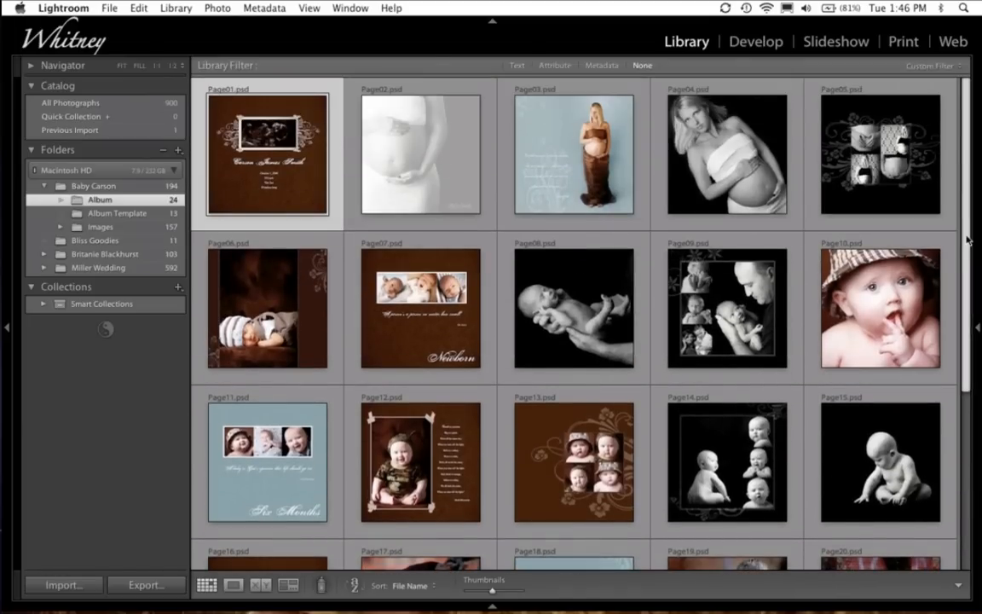
pyautogui.moveTo(968, 241); pyautogui.dragTo(966, 345)
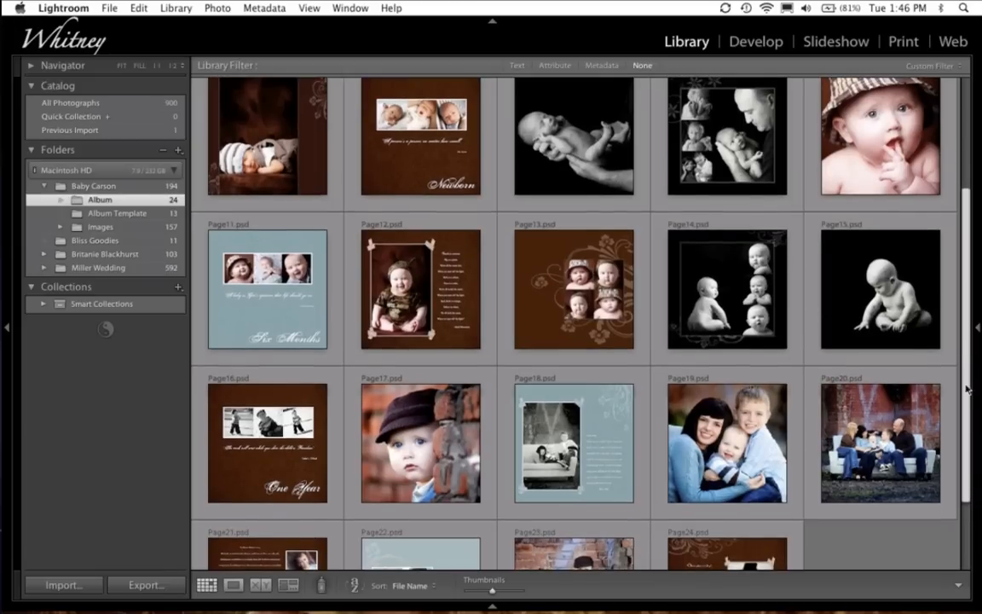
# Compare Page11.psd and Page16.psd from the Album folder side by side, and return to the thumbnail grid
pyautogui.scroll(-3, 973, 173)
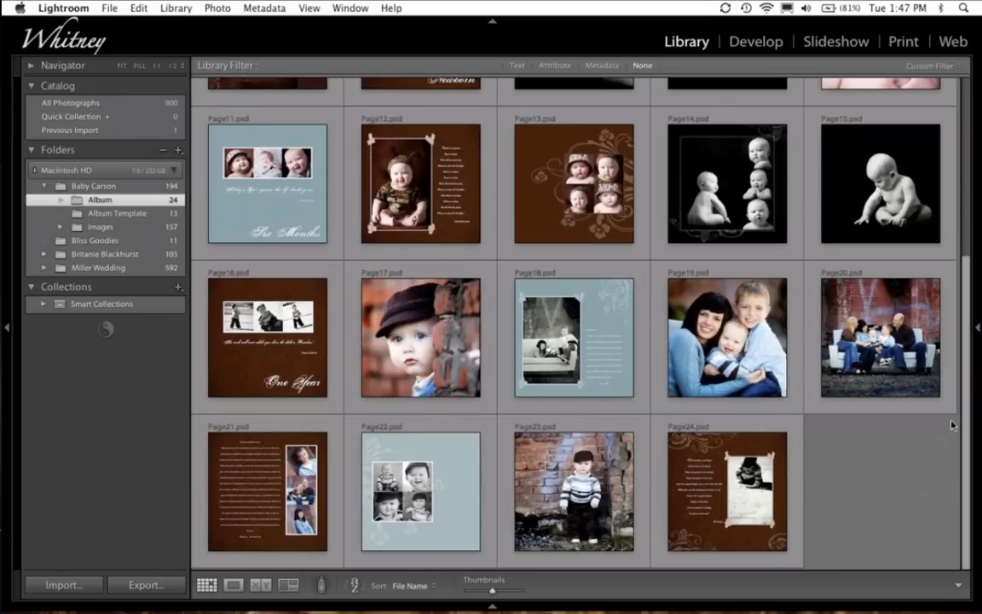
pyautogui.moveTo(966, 420); pyautogui.dragTo(947, 154)
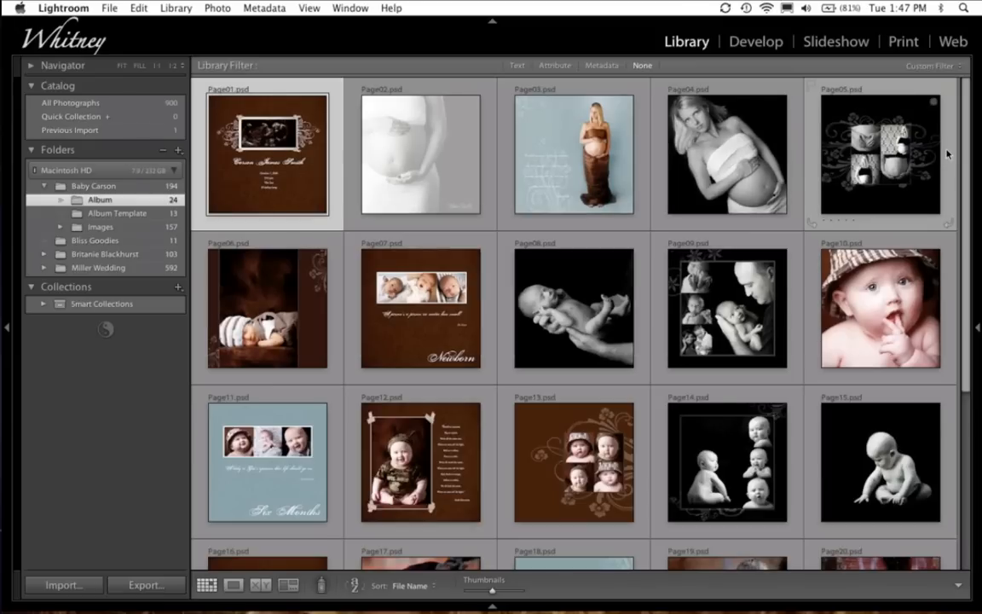
pyautogui.moveTo(966, 249); pyautogui.dragTo(966, 207)
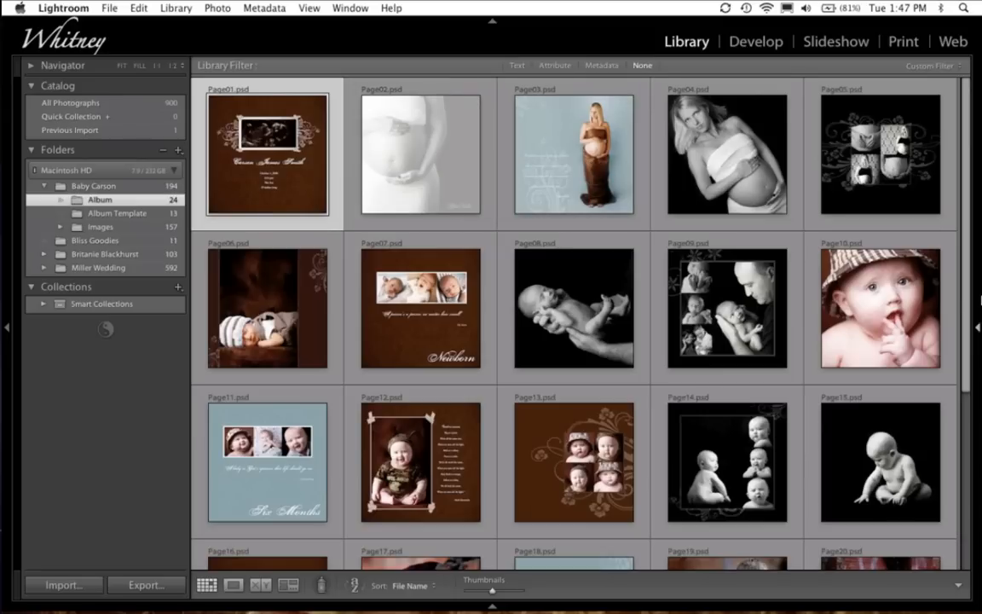
pyautogui.moveTo(967, 339); pyautogui.dragTo(969, 497)
pyautogui.click(455, 267)
pyautogui.click(273, 235)
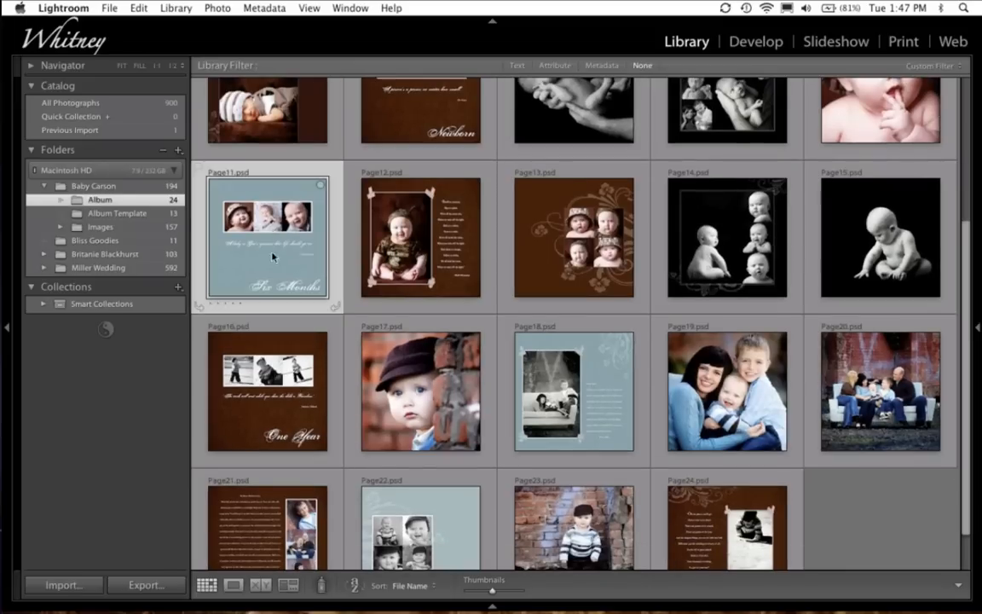
pyautogui.click(277, 405)
pyautogui.keyDown('super'); pyautogui.click(277, 263); pyautogui.keyUp('super')
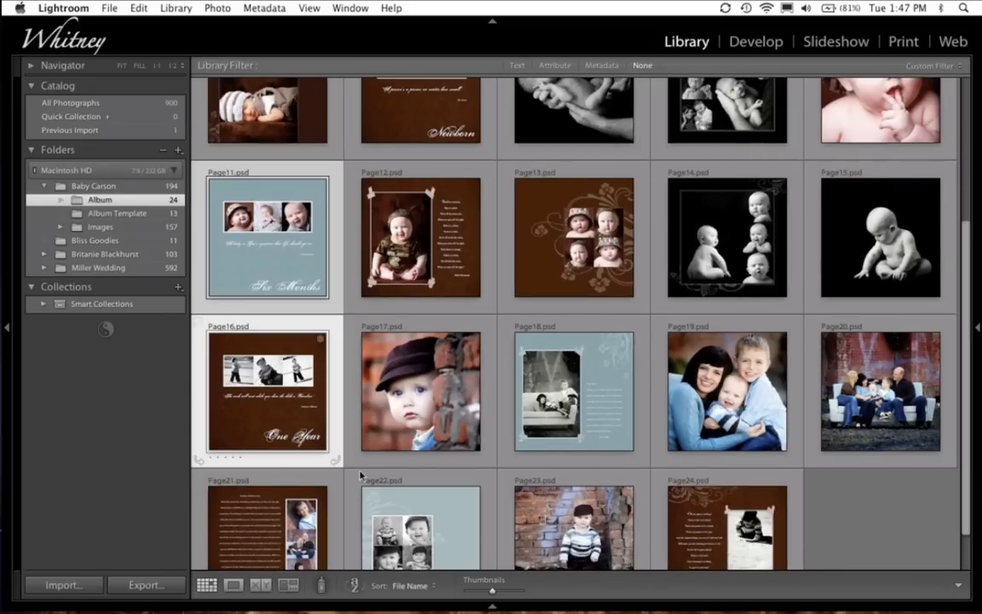
pyautogui.click(261, 585)
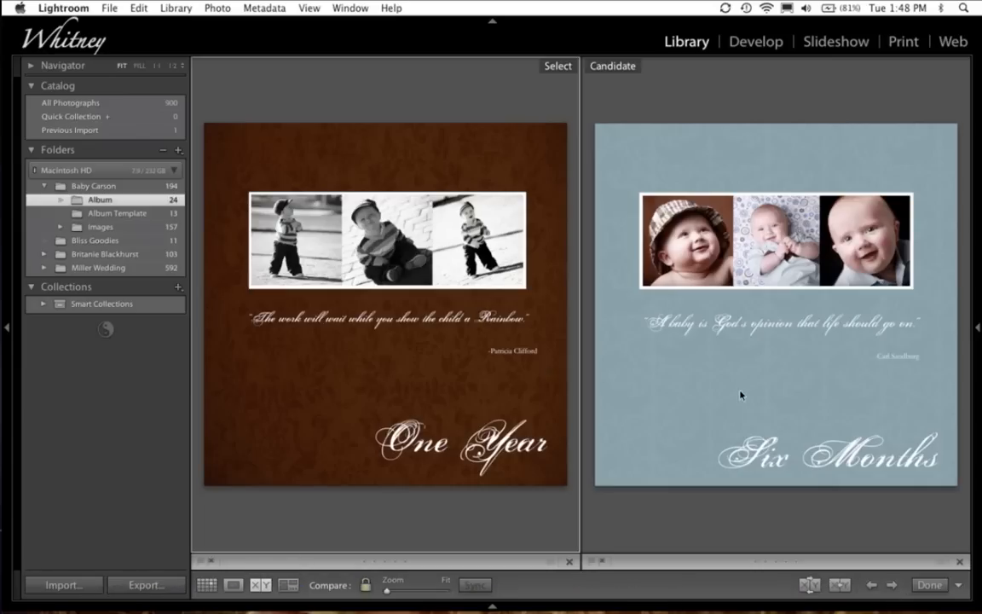
pyautogui.press('g')
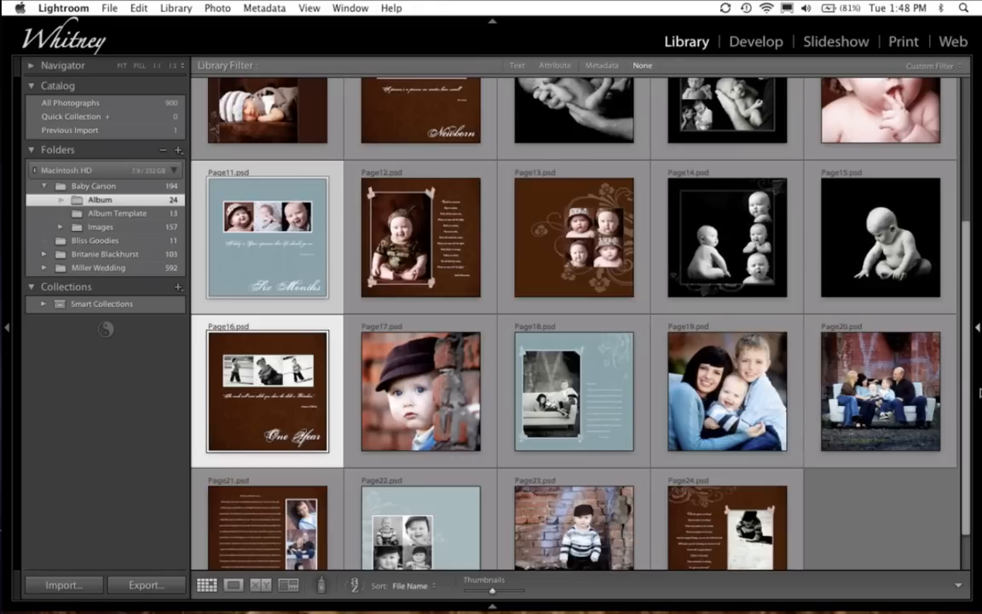
# View the family portrait page Page20.psd enlarged, and return to the thumbnail grid
pyautogui.scroll(-2, 971, 409)
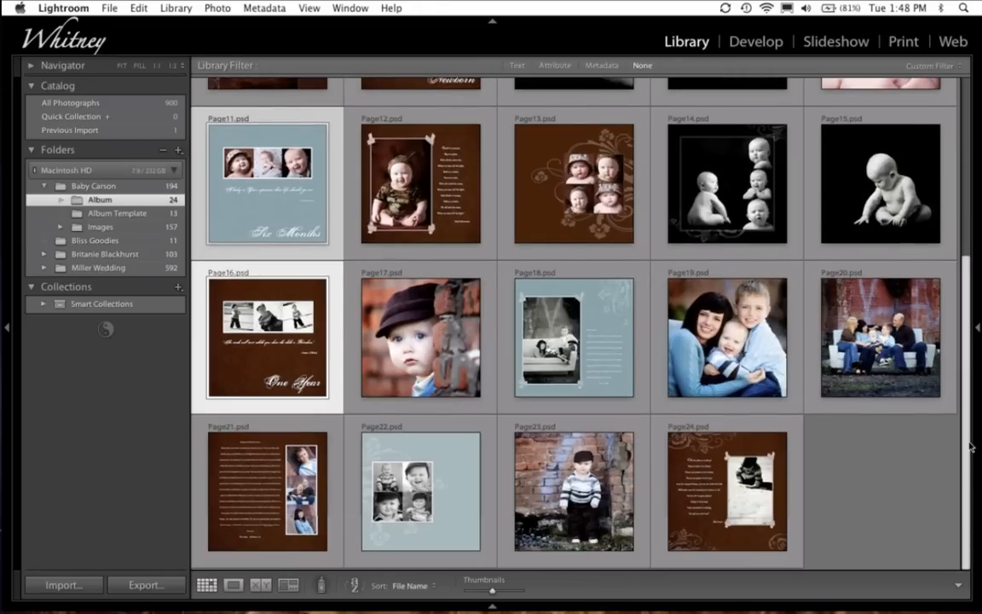
pyautogui.moveTo(971, 429); pyautogui.dragTo(976, 356)
pyautogui.scroll(3, 972, 283)
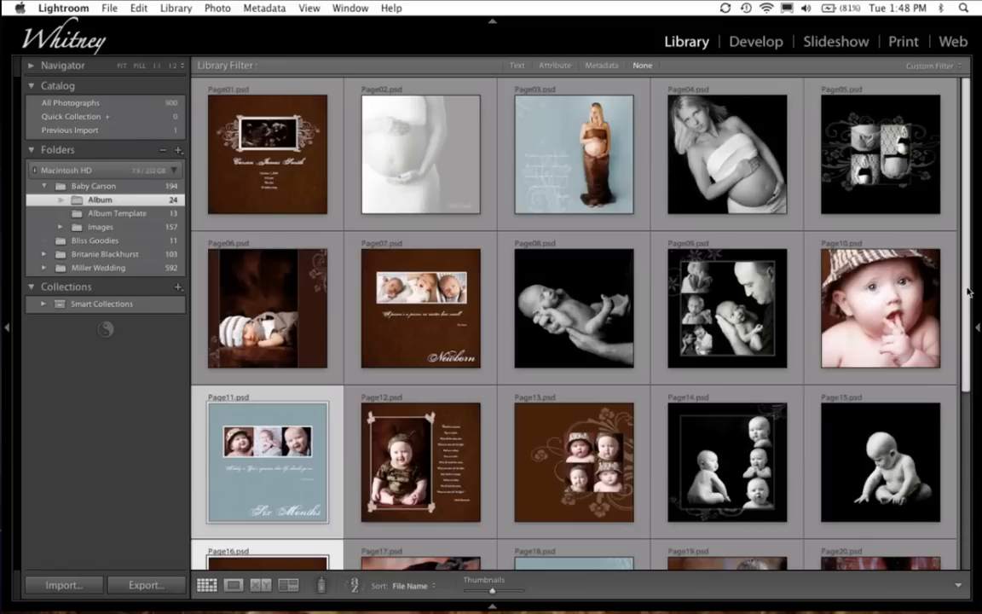
pyautogui.scroll(-5, 968, 291)
pyautogui.doubleClick(880, 336)
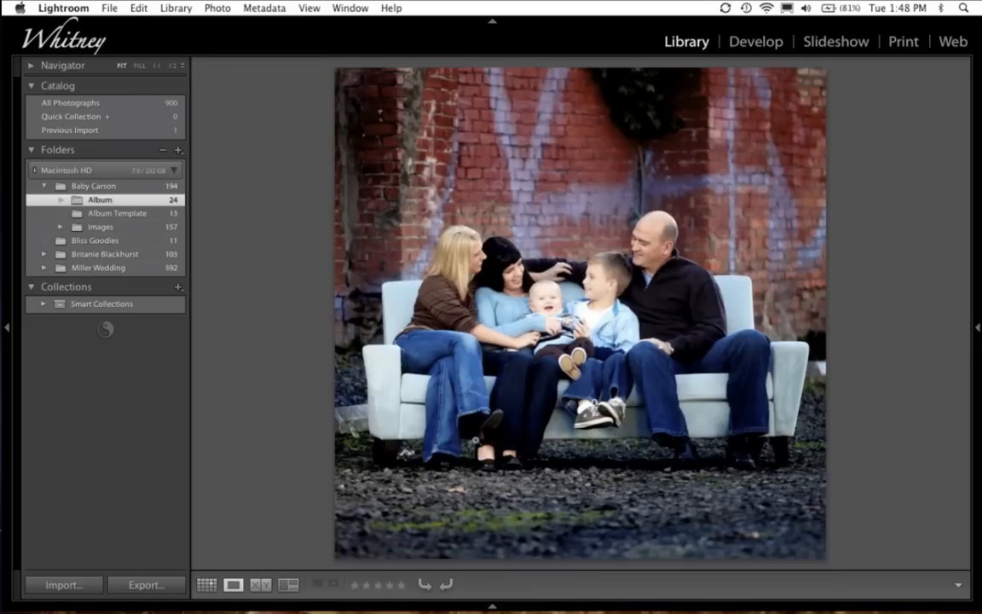
pyautogui.doubleClick(476, 439)
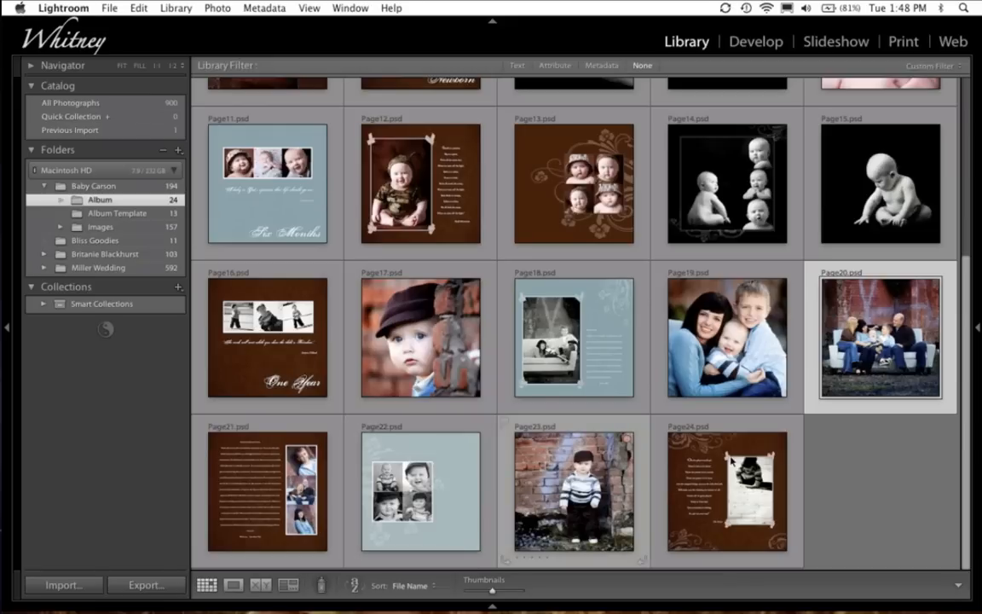
# Look over the finished album pages' thumbnails again and show the Album Template folder
pyautogui.scroll(1, 959, 298)
pyautogui.scroll(5, 959, 299)
pyautogui.scroll(-2, 951, 356)
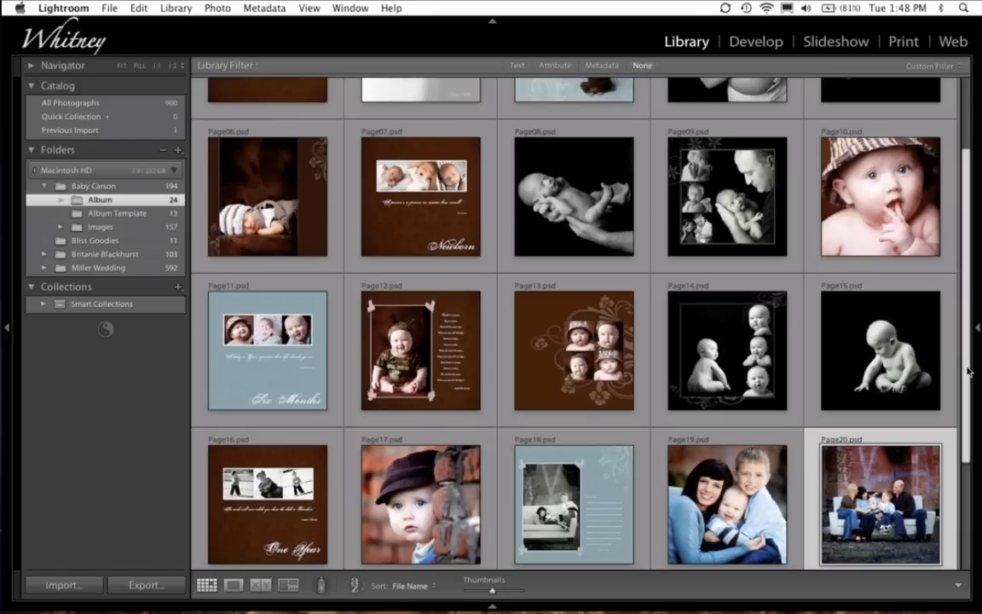
pyautogui.scroll(-3, 944, 473)
pyautogui.scroll(-1, 943, 473)
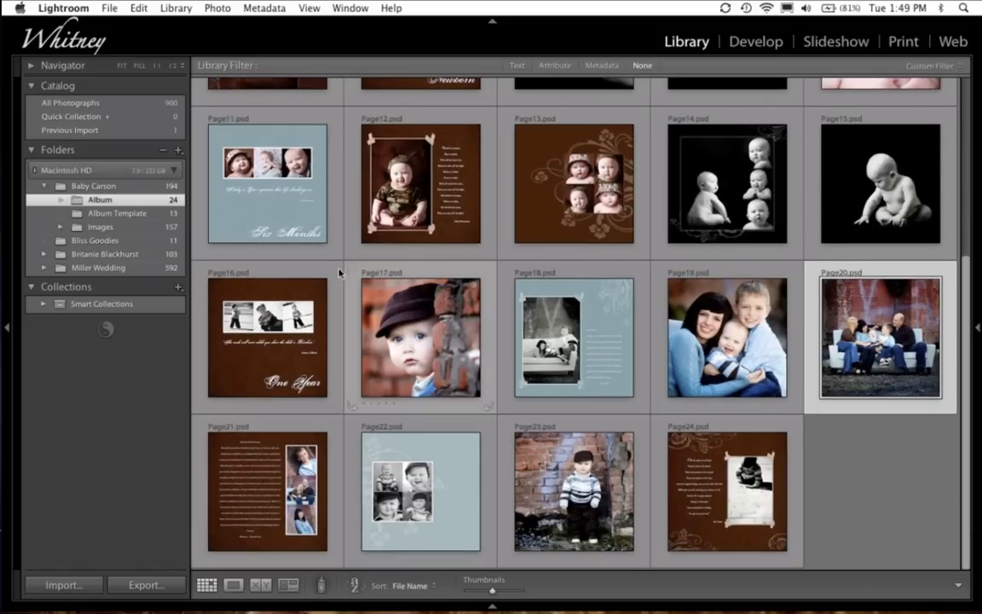
pyautogui.click(156, 214)
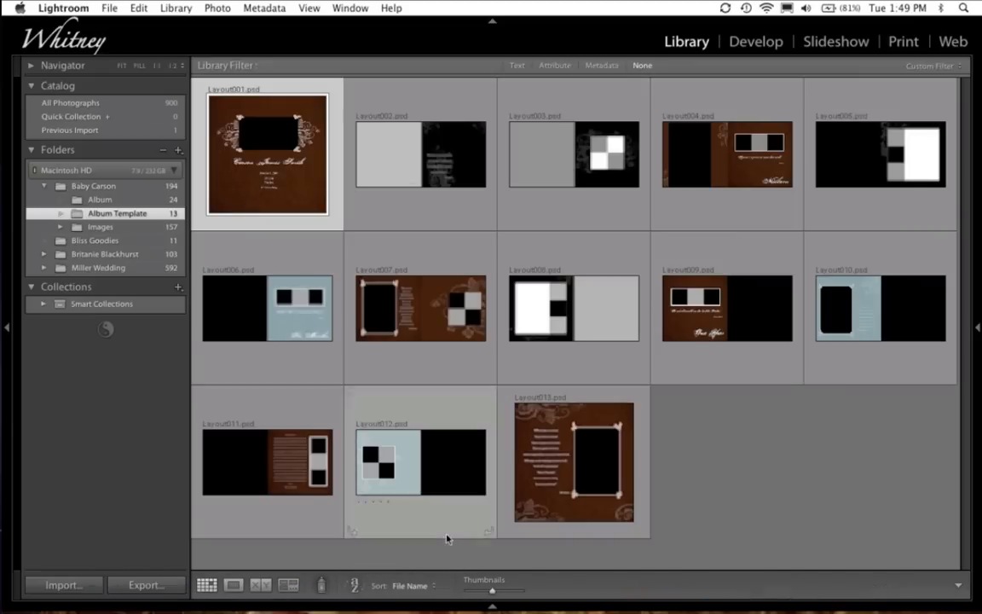
# Switch to Photoshop, move the Layout010.psd window higher and further left, and return to Lightroom
pyautogui.moveTo(375, 601)
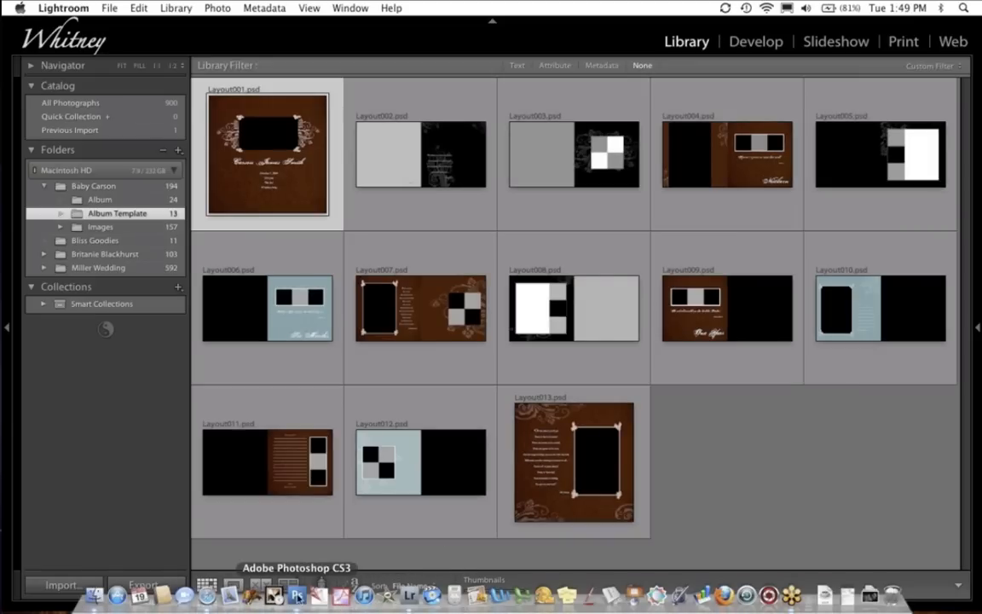
pyautogui.click(297, 595)
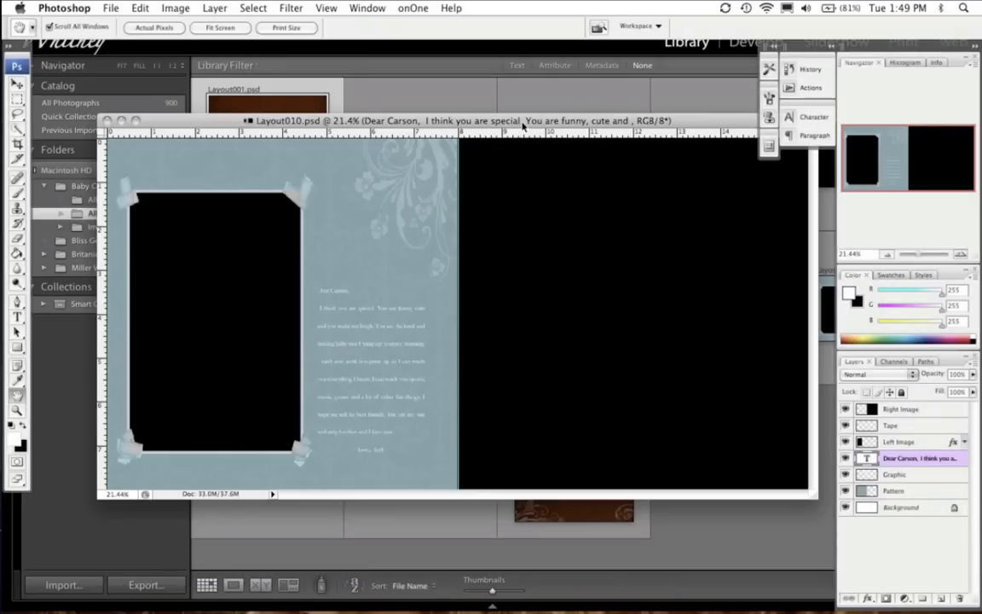
pyautogui.moveTo(518, 121); pyautogui.dragTo(489, 94)
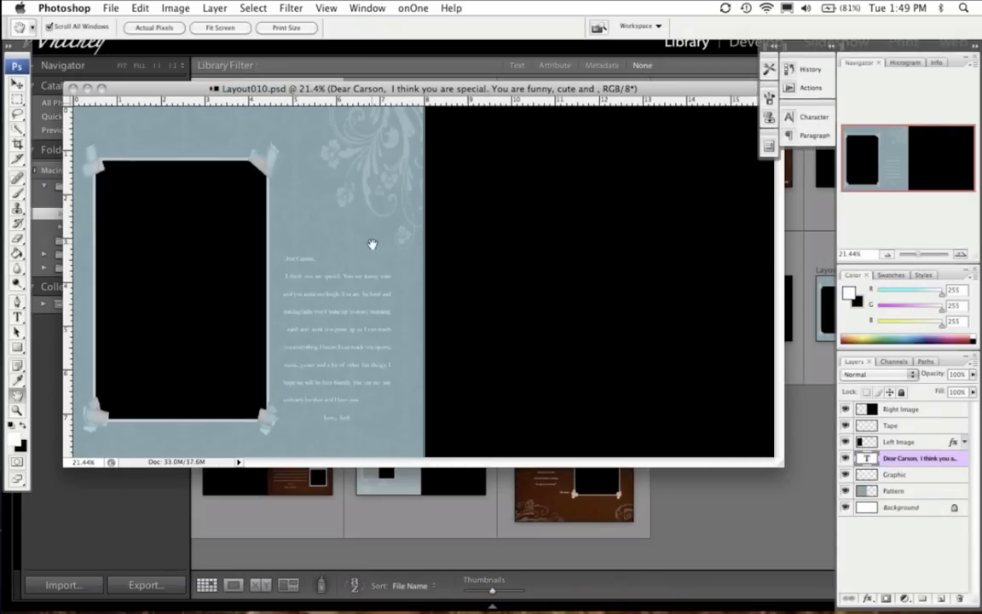
pyautogui.click(347, 518)
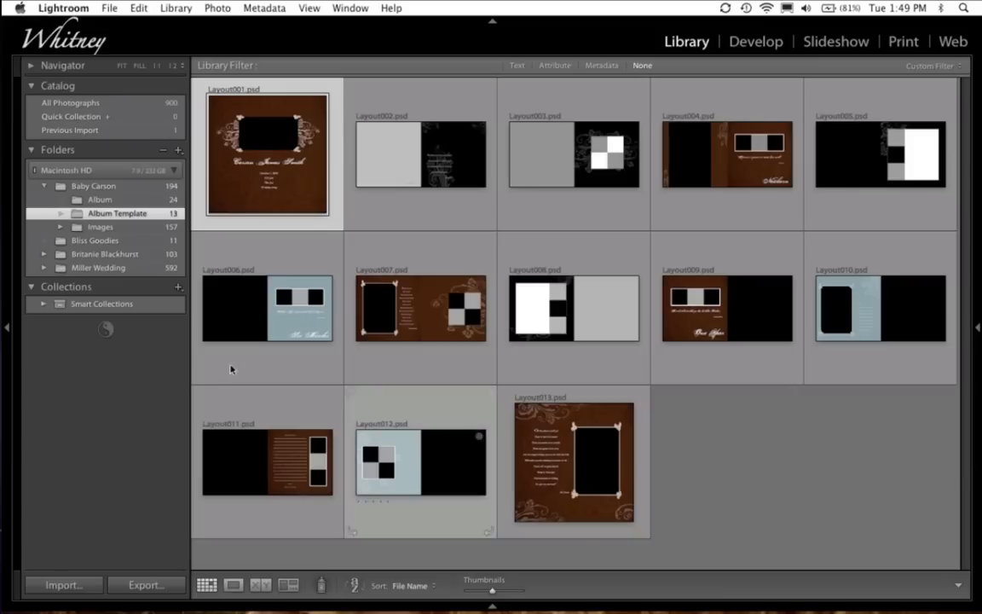
# Browse the Images subfolders and open the originals of Schott017.JPG and Schott018(20x20wrap).psd from the last one in Photoshop
pyautogui.click(63, 227)
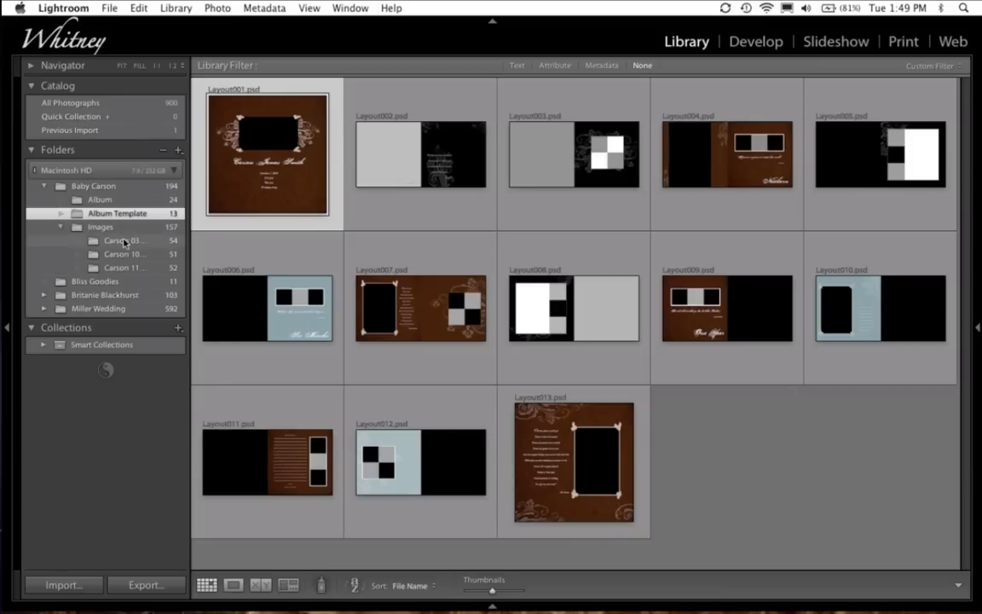
pyautogui.click(124, 241)
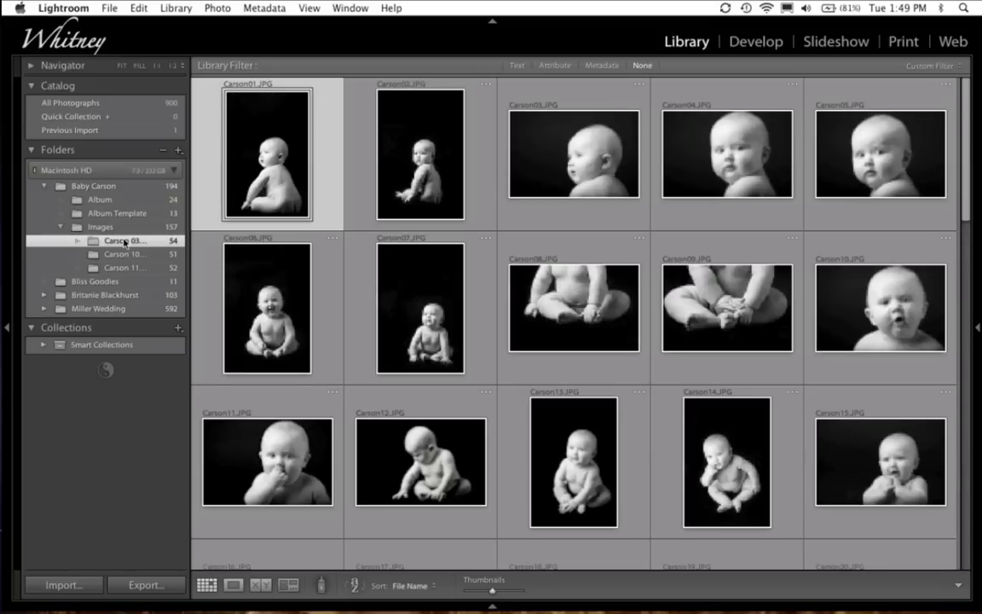
pyautogui.click(127, 253)
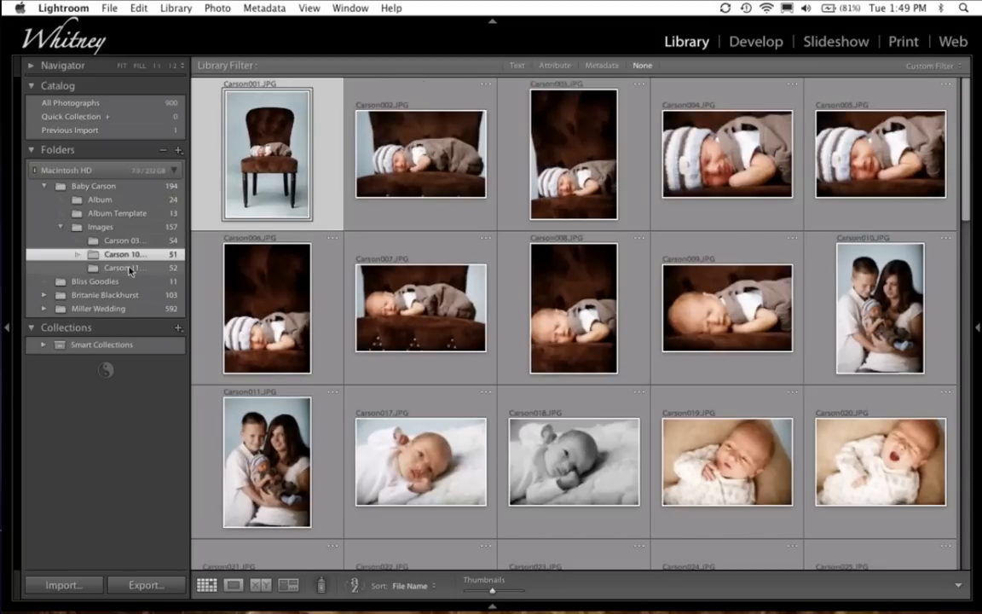
pyautogui.click(129, 268)
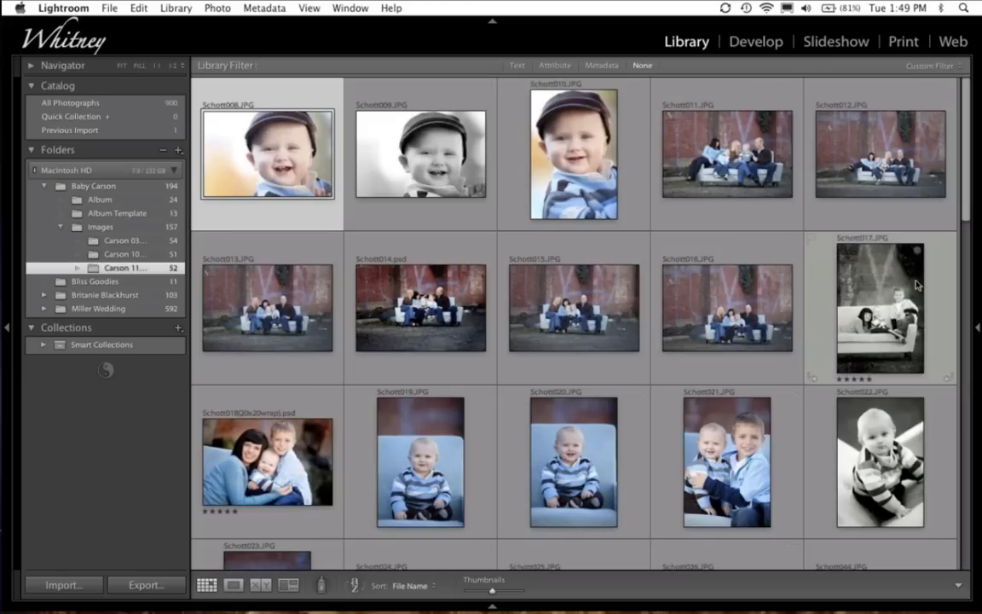
pyautogui.click(871, 338)
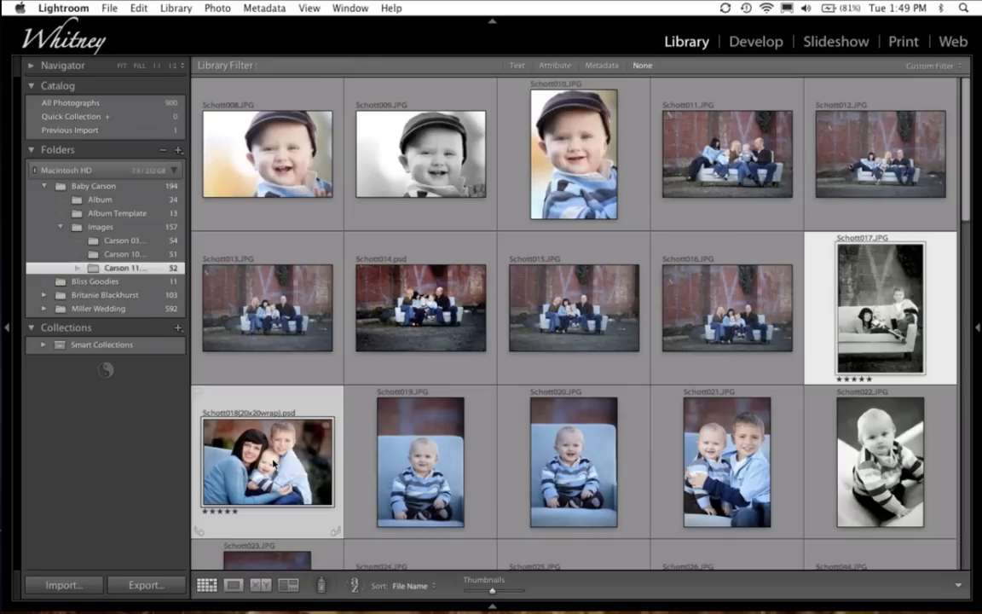
pyautogui.press('super+e')
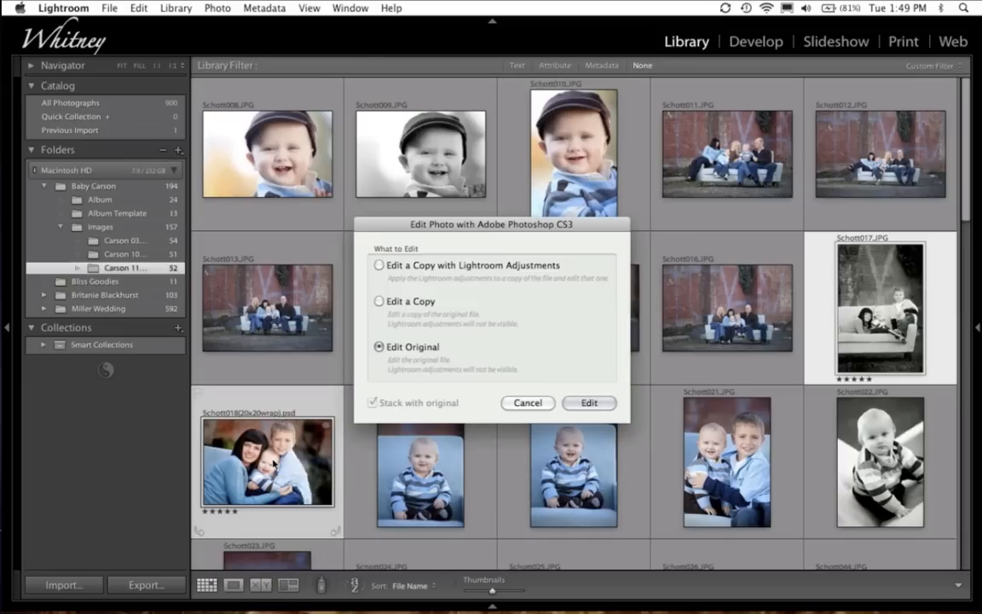
pyautogui.press('Return')
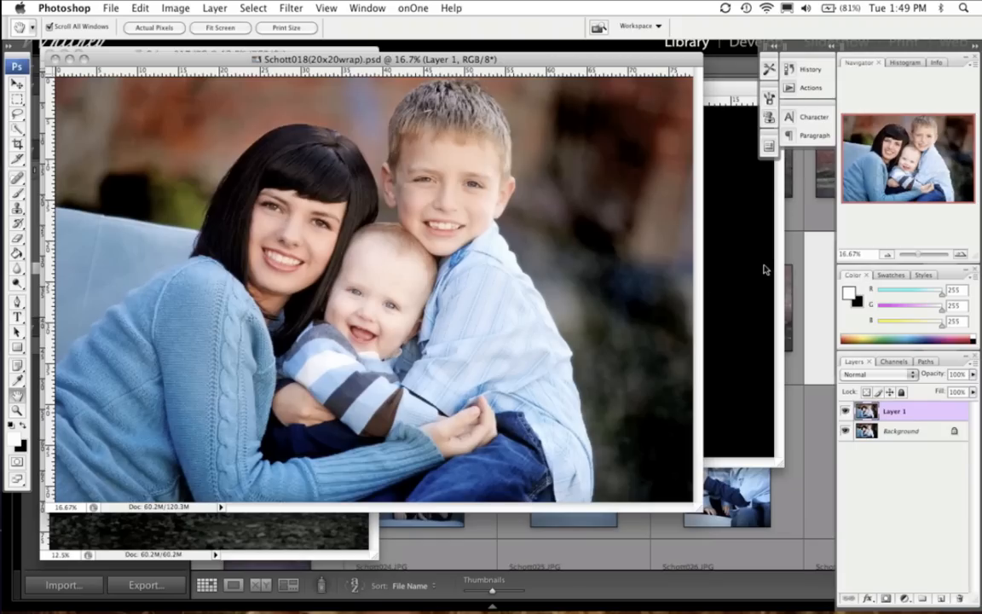
# Select the Right Image layer in Layout010.psd and copy the Schott018(20x20wrap).psd photo above it with the Move tool
pyautogui.click(483, 338)
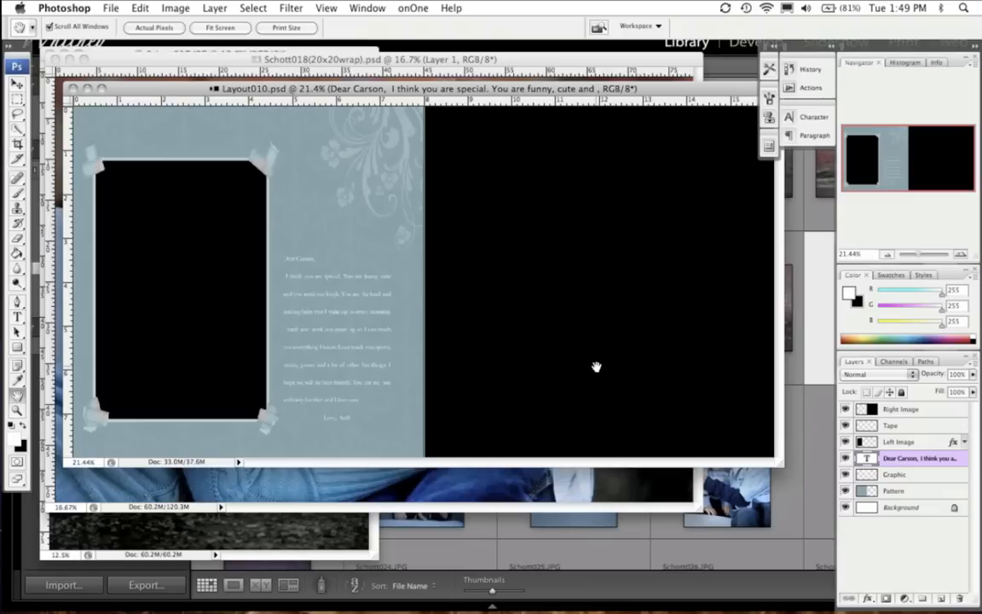
pyautogui.click(901, 410)
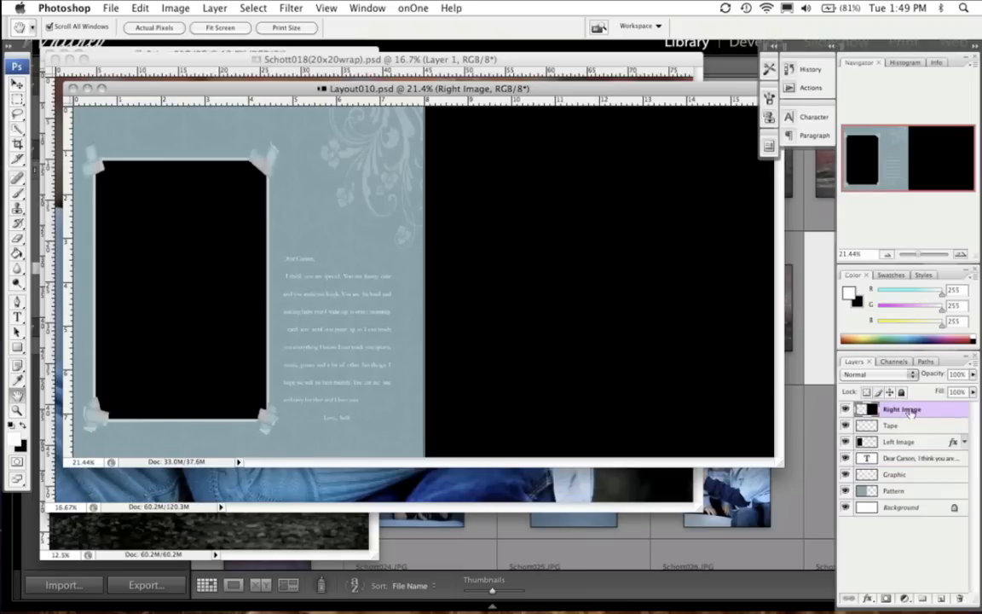
pyautogui.click(609, 481)
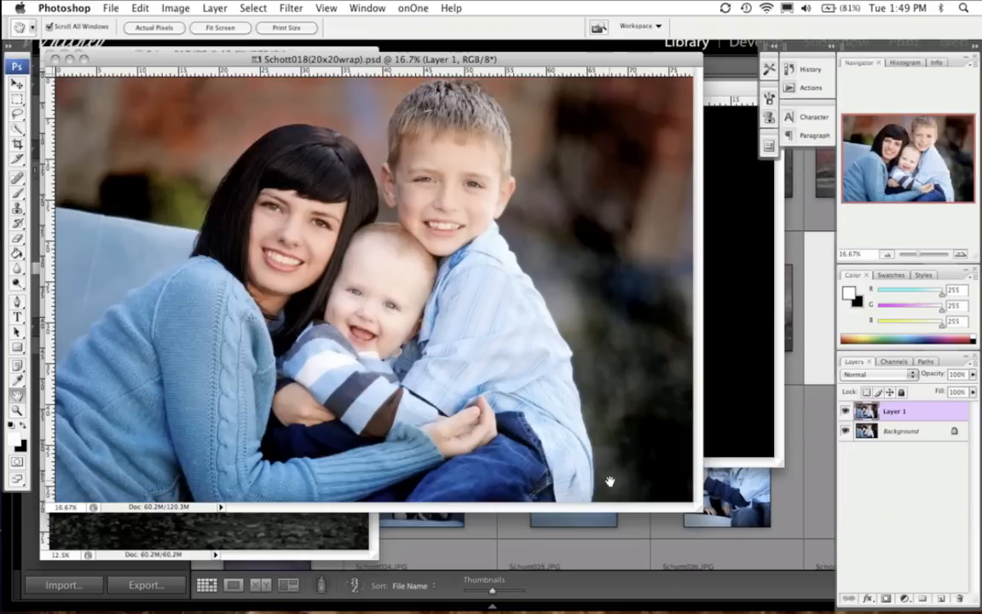
pyautogui.click(17, 85)
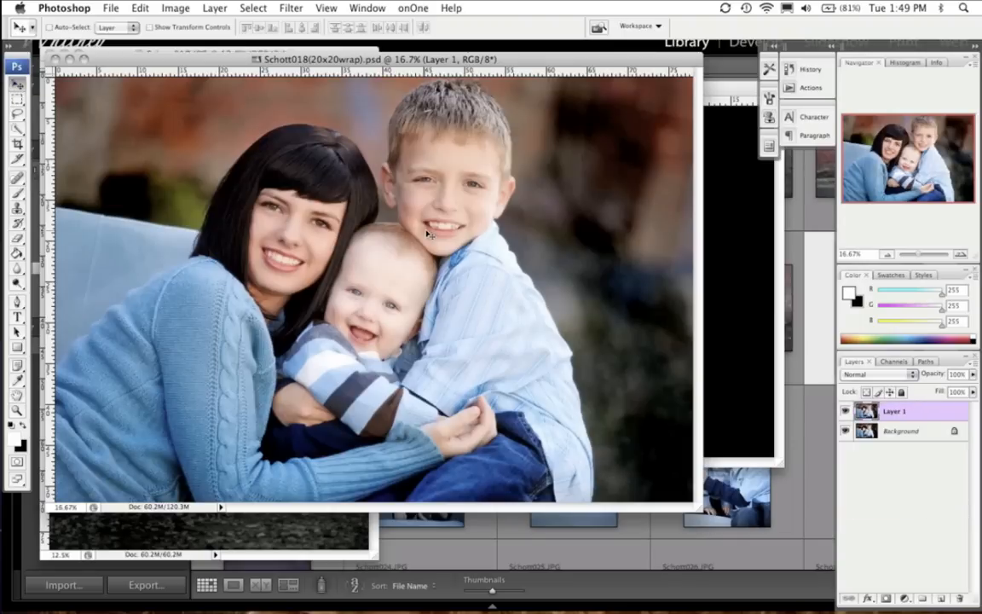
pyautogui.moveTo(426, 235); pyautogui.dragTo(742, 254)
# Scale the copied family photo down with Free Transform until it fills the height of the right page
pyautogui.moveTo(685, 311); pyautogui.dragTo(343, 379)
pyautogui.press('super+t')
pyautogui.moveTo(710, 156); pyautogui.dragTo(346, 351)
pyautogui.moveTo(311, 385); pyautogui.dragTo(626, 117)
pyautogui.moveTo(713, 418); pyautogui.dragTo(771, 458)
pyautogui.press('Return')
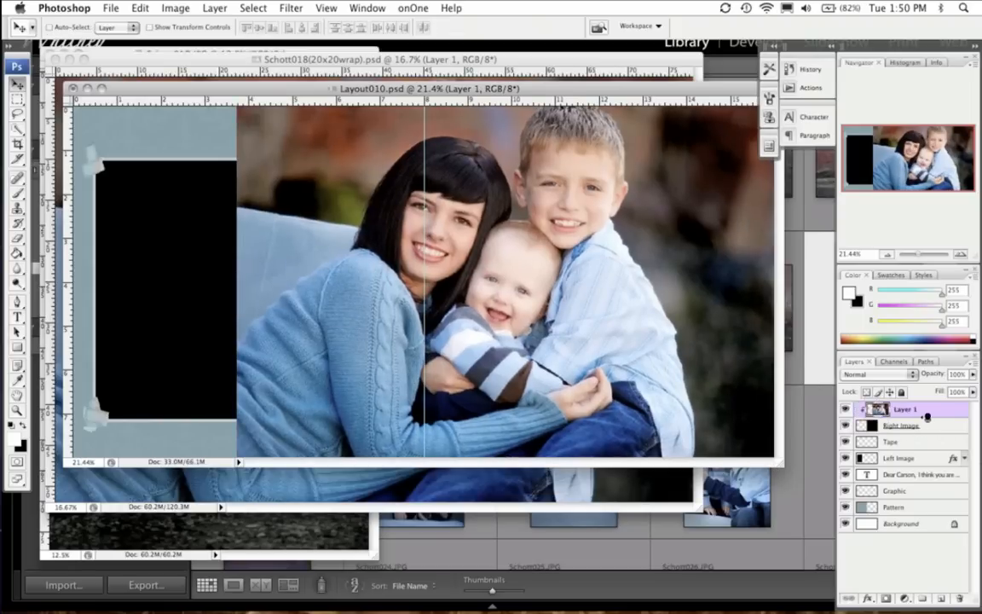
# Clip the family photo to the Right Image layer and reposition it so all three faces fit on the right page
pyautogui.keyDown('alt'); pyautogui.click(926, 416); pyautogui.keyUp('alt')
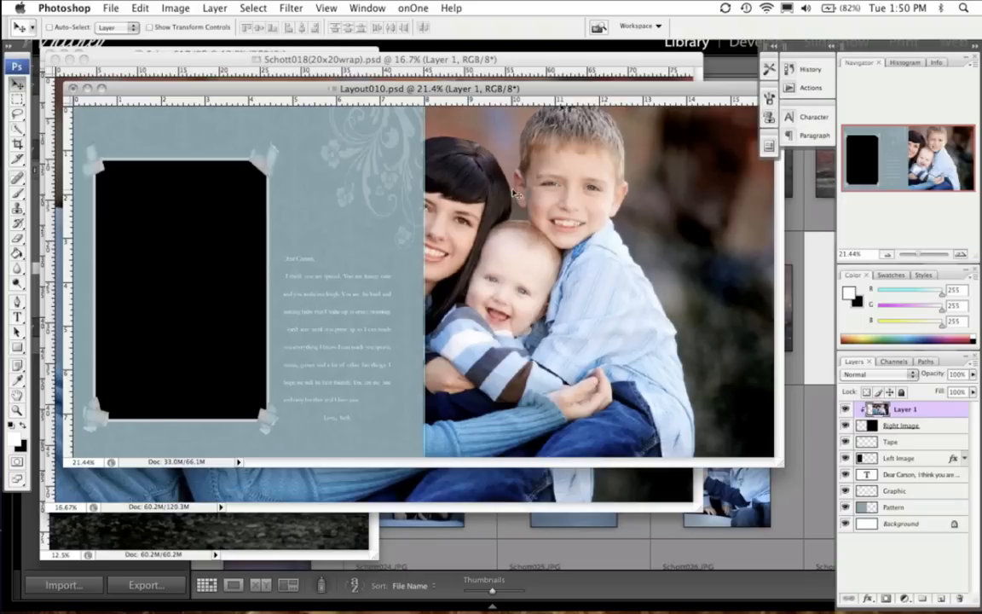
pyautogui.moveTo(465, 175); pyautogui.dragTo(602, 195)
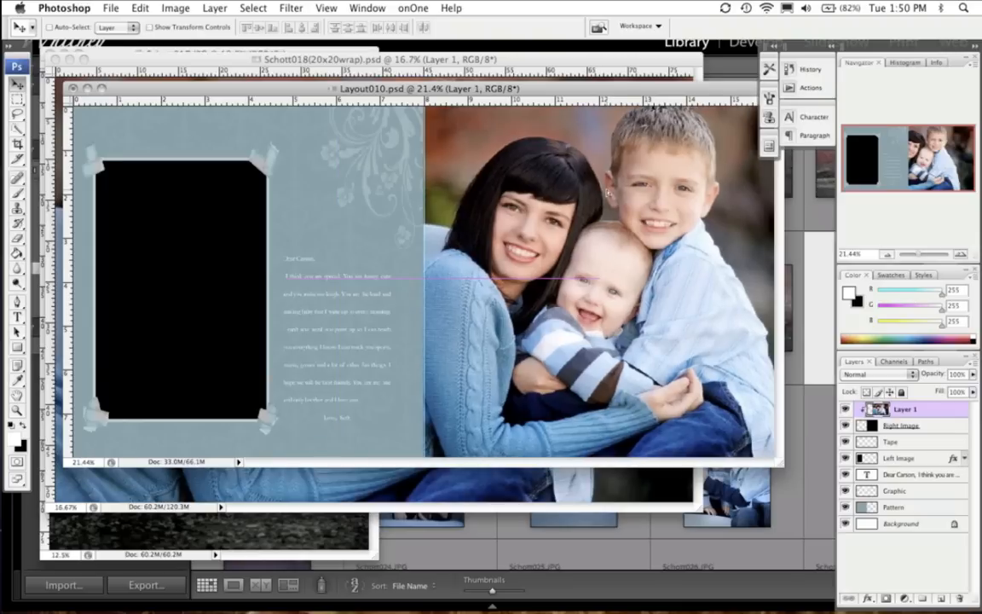
# Close Schott018(20x20wrap).psd and bring Layout010.psd in front of Schott017.JPG
pyautogui.click(290, 473)
pyautogui.press('super+w')
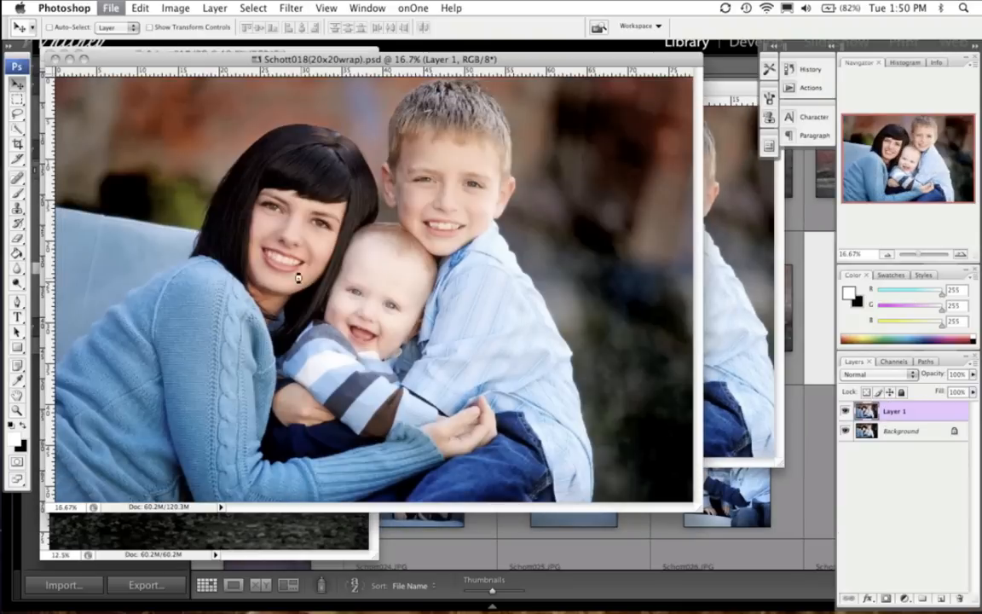
pyautogui.click(220, 65)
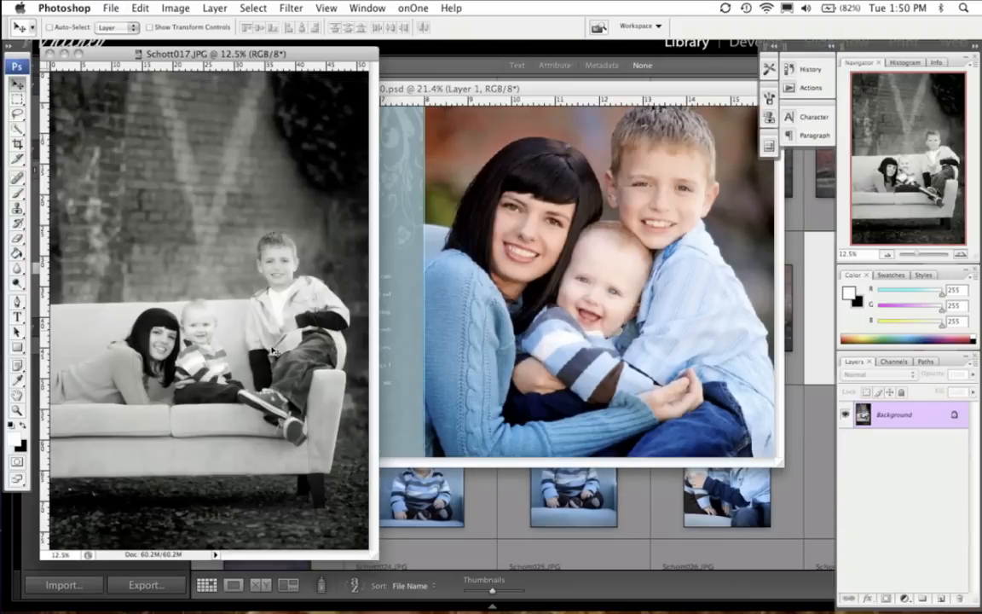
pyautogui.click(414, 220)
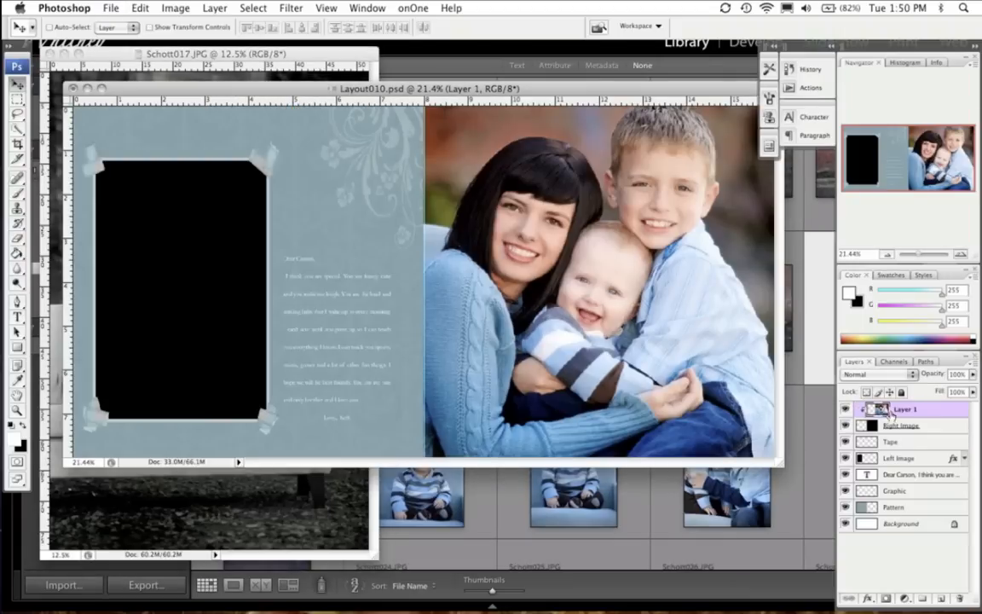
# Select the Left Image layer in Layout010.psd and copy the Schott017.JPG photo above it with the Move tool
pyautogui.click(906, 460)
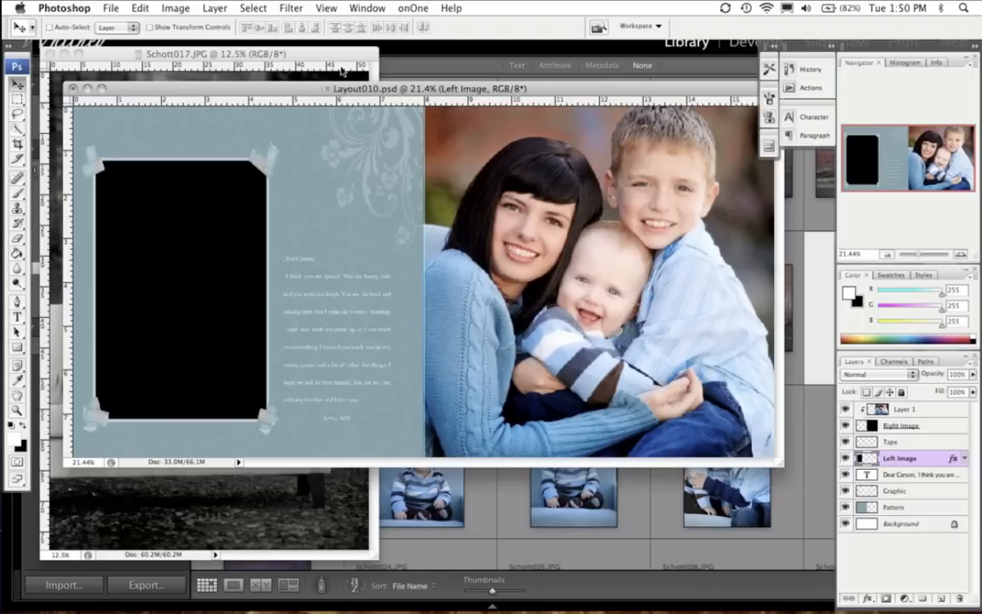
pyautogui.click(302, 56)
pyautogui.moveTo(440, 235); pyautogui.dragTo(250, 395)
# Scale the black-and-white sofa photo down with Free Transform and position it so it covers the taped left frame
pyautogui.press('super+t')
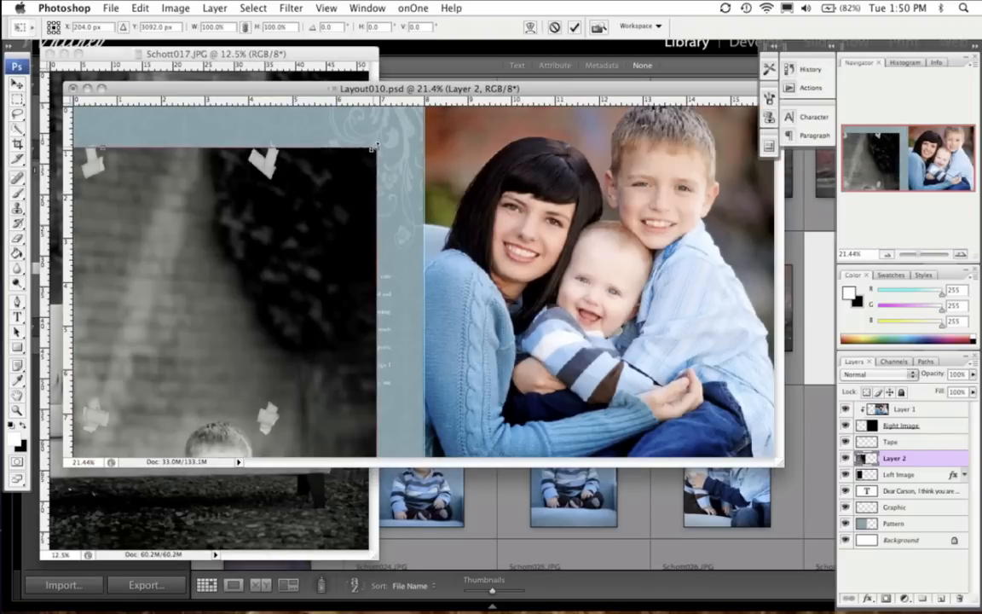
pyautogui.moveTo(339, 133); pyautogui.dragTo(283, 162)
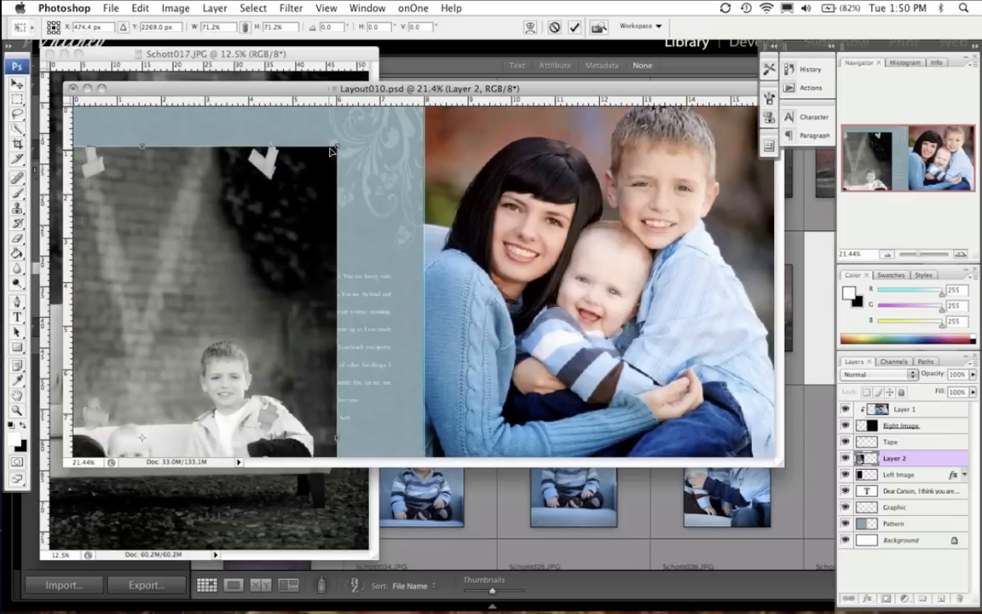
pyautogui.moveTo(257, 235); pyautogui.dragTo(239, 291)
pyautogui.moveTo(187, 339); pyautogui.dragTo(268, 147)
pyautogui.moveTo(313, 107); pyautogui.dragTo(219, 248)
pyautogui.moveTo(153, 280); pyautogui.dragTo(226, 196)
pyautogui.press('Return')
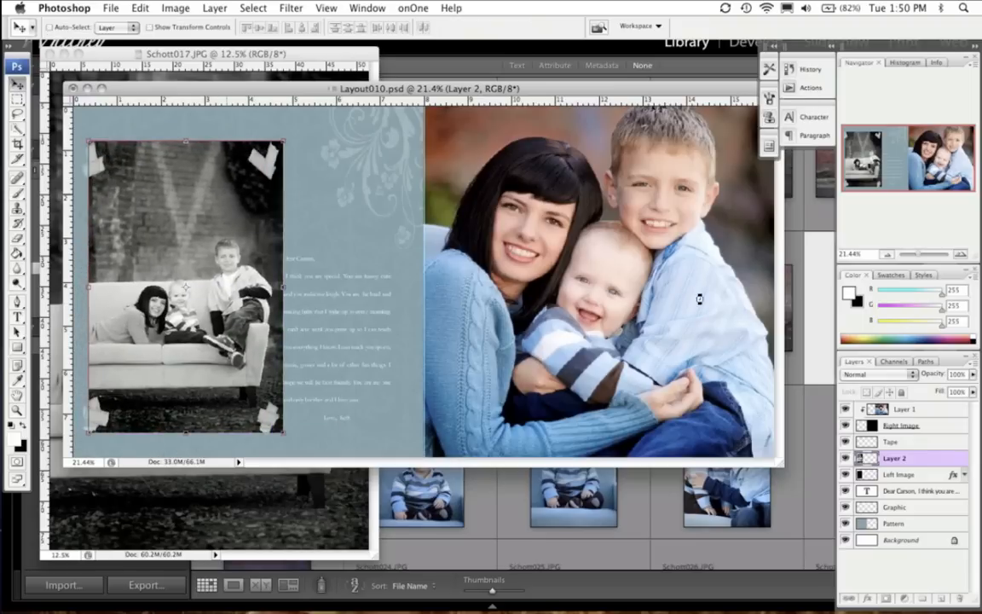
# Clip the sofa photo to the Left Image layer, nudge it within the frame, and close Schott017.JPG
pyautogui.keyDown('alt'); pyautogui.click(925, 466); pyautogui.keyUp('alt')
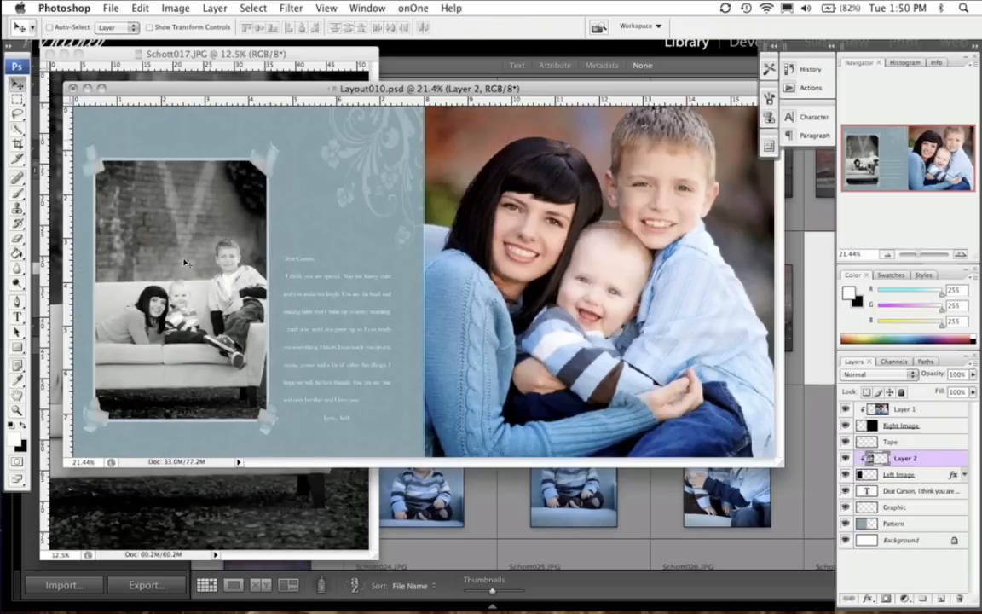
pyautogui.moveTo(182, 265); pyautogui.dragTo(177, 266)
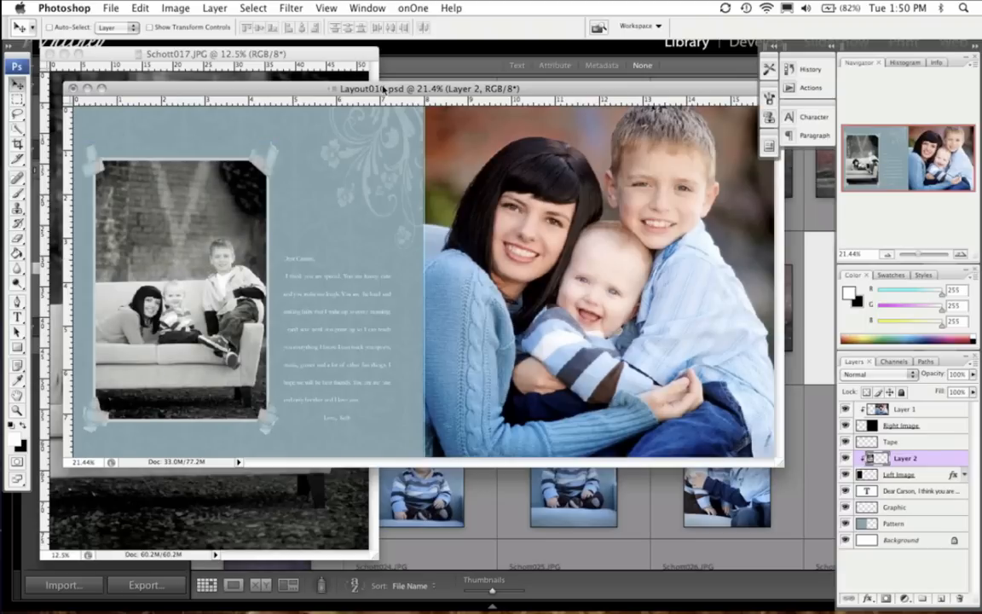
pyautogui.click(333, 52)
pyautogui.press('super+w')
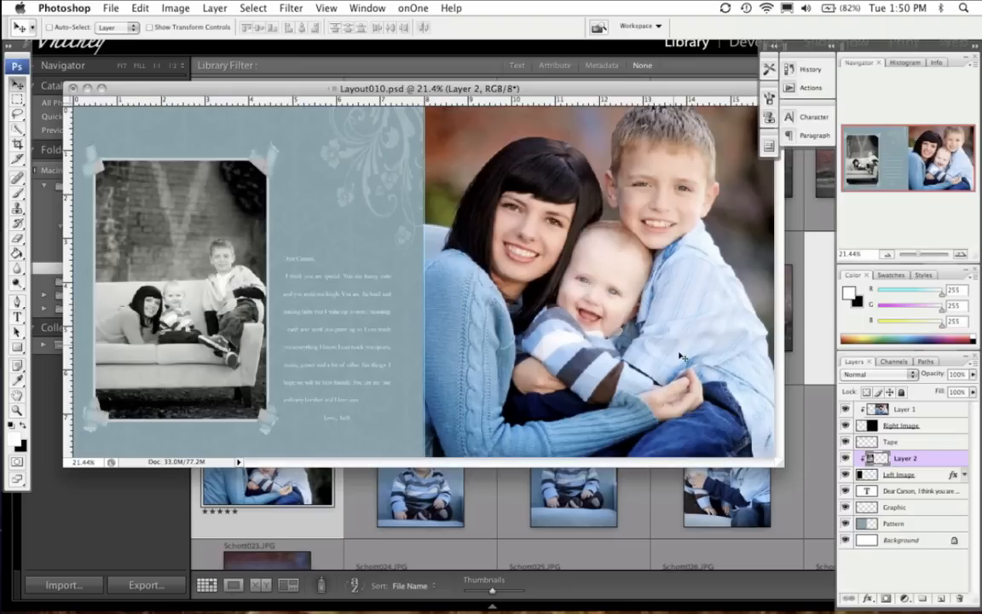
# Identify the letter's text layer by toggling its visibility, and open its text for editing with the Horizontal Type tool
pyautogui.click(844, 491)
pyautogui.click(845, 490)
pyautogui.click(903, 491)
pyautogui.click(16, 317)
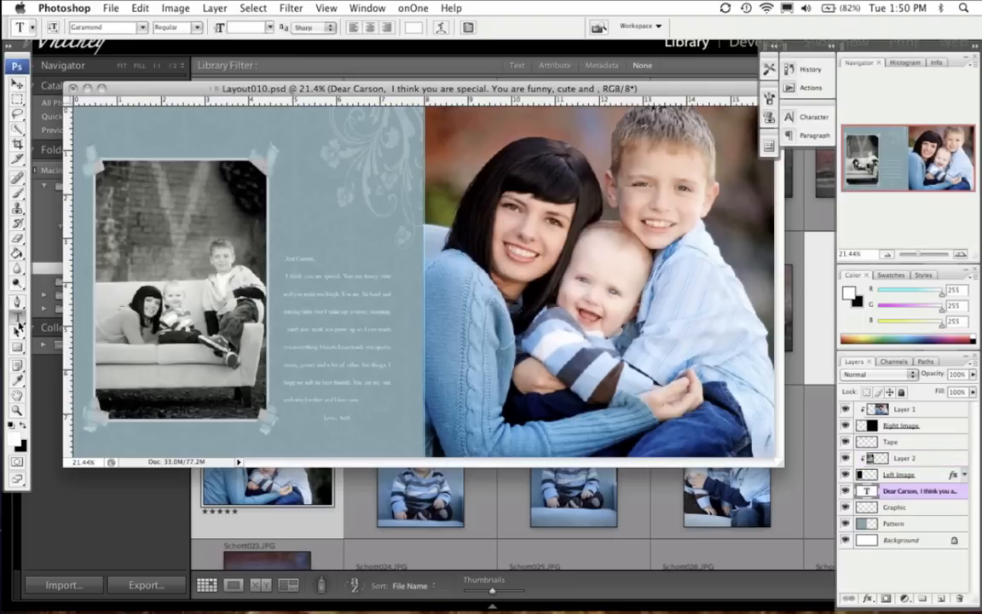
pyautogui.click(334, 324)
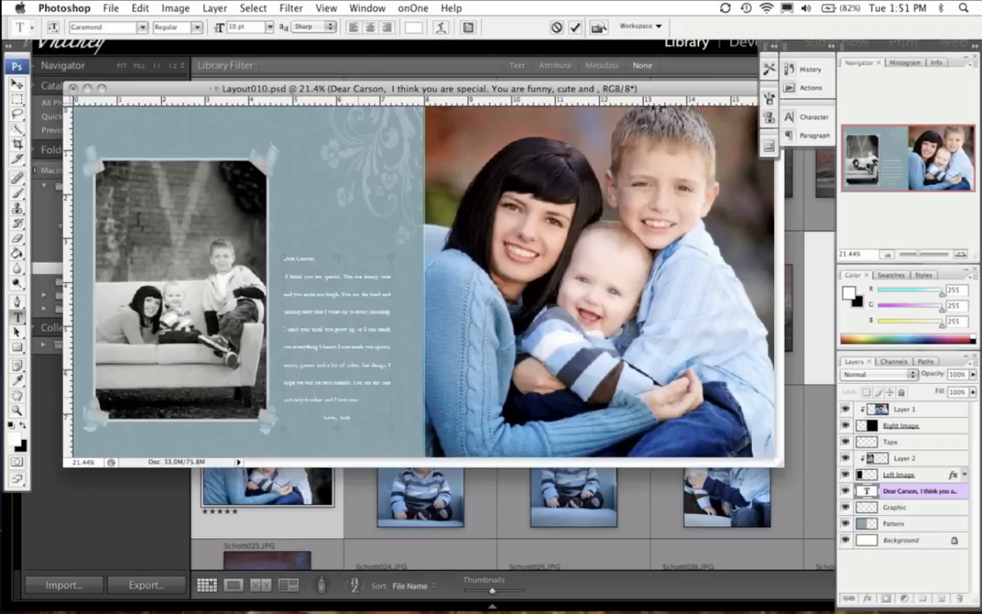
# Switch to a full-screen view at 100% and copy the entire letter from its text layer
pyautogui.click(16, 393)
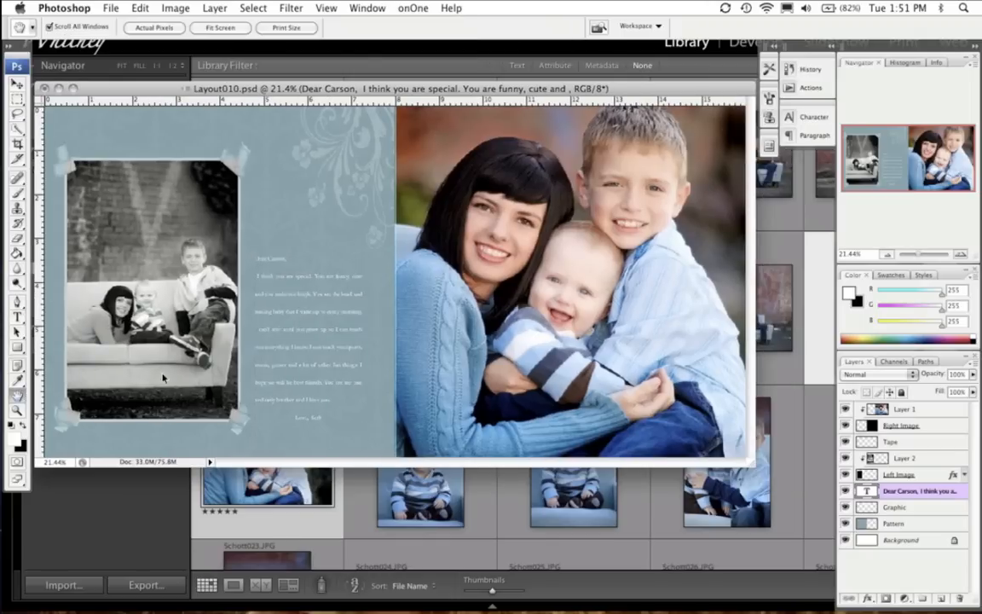
pyautogui.doubleClick(16, 409)
pyautogui.click(14, 395)
pyautogui.press('f')
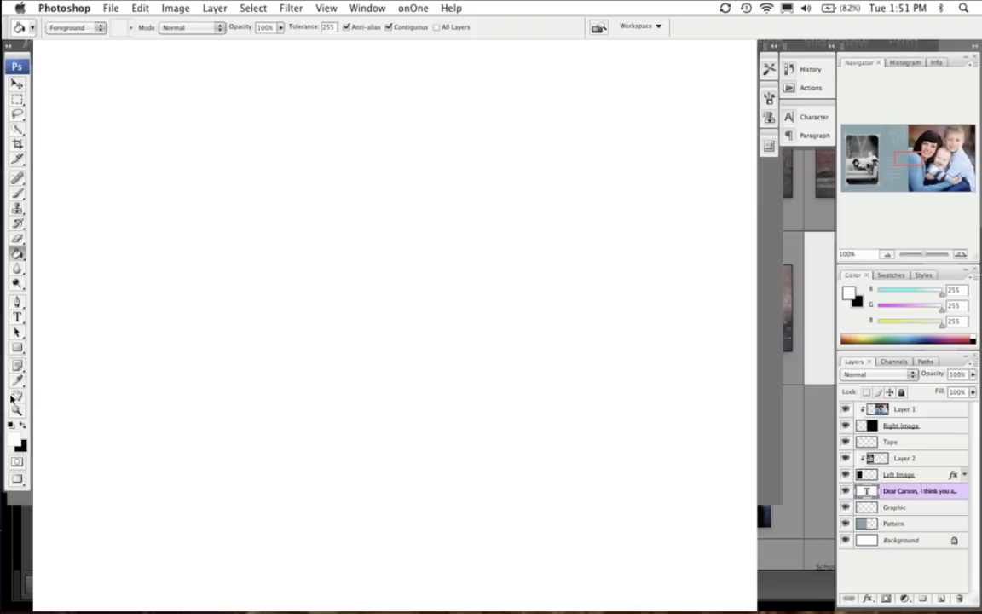
pyautogui.moveTo(141, 388); pyautogui.dragTo(521, 351)
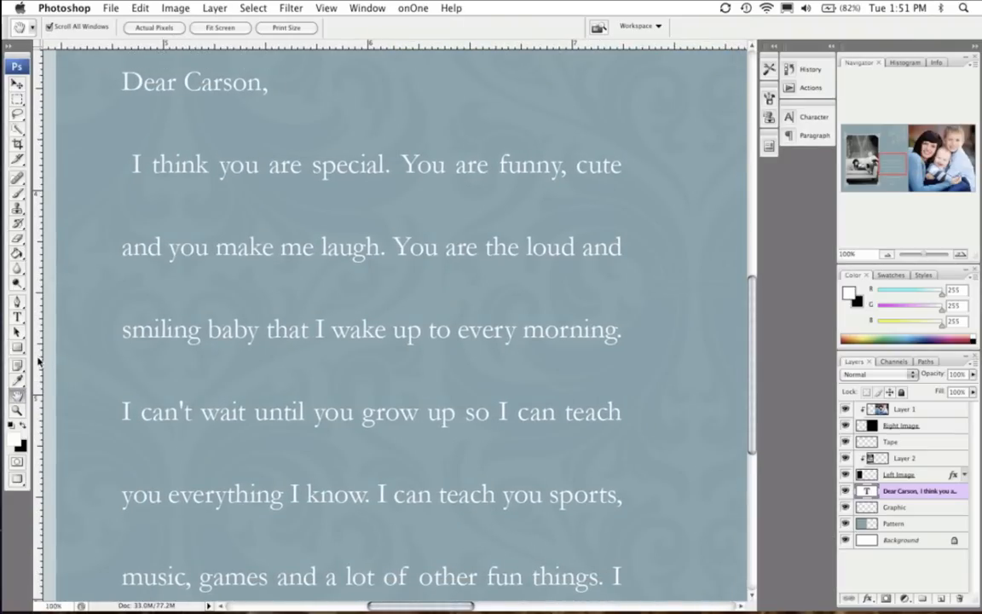
pyautogui.click(17, 317)
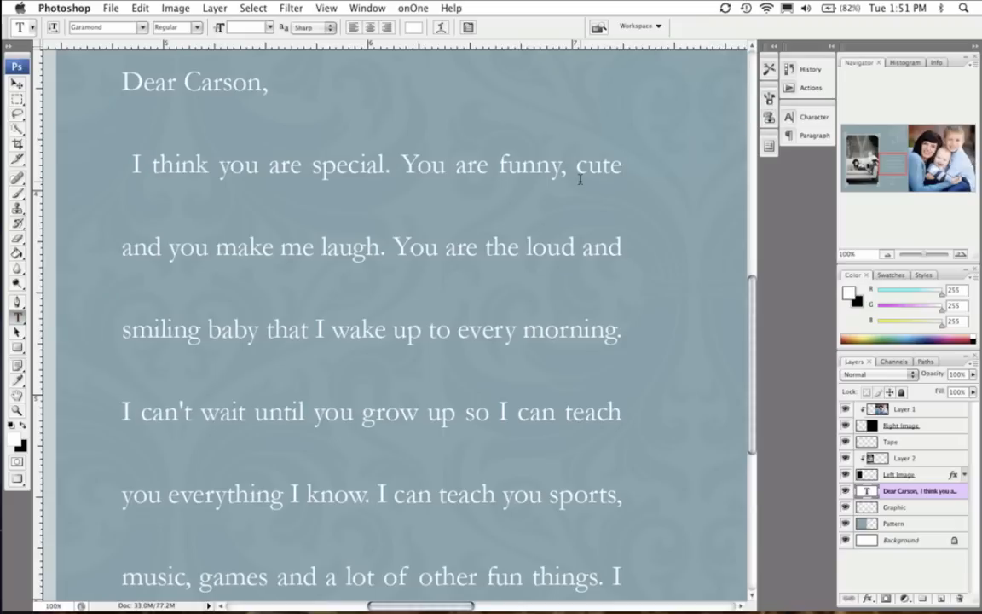
pyautogui.click(394, 179)
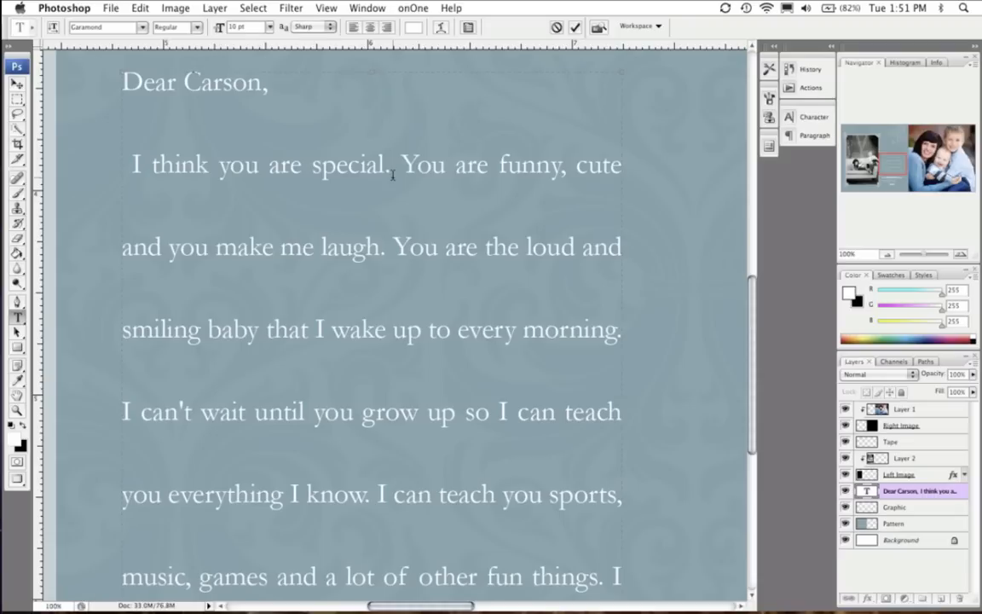
pyautogui.press('super+a')
pyautogui.press('super+c')
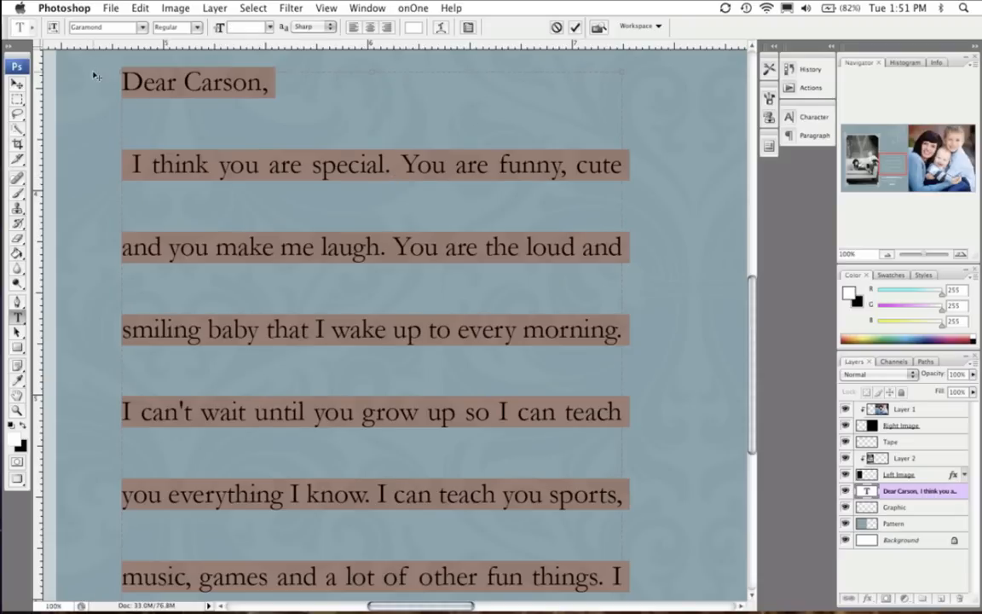
# Leave text editing and hide the original letter's text layer to clear the space beside the sofa photo
pyautogui.press('super+minus')
pyautogui.press('super+minus')
pyautogui.press('super+minus')
pyautogui.press('super+minus')
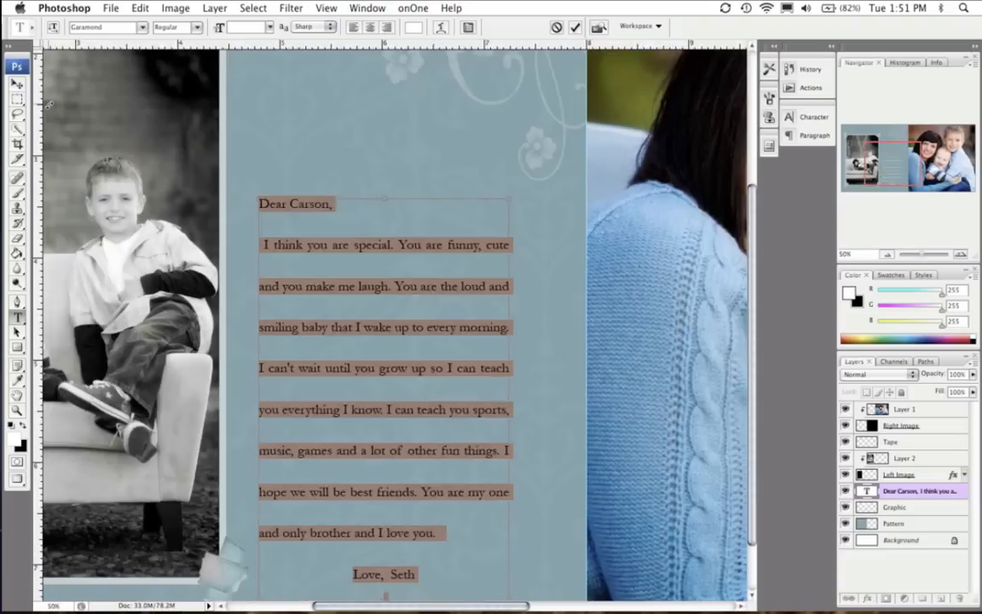
pyautogui.click(18, 86)
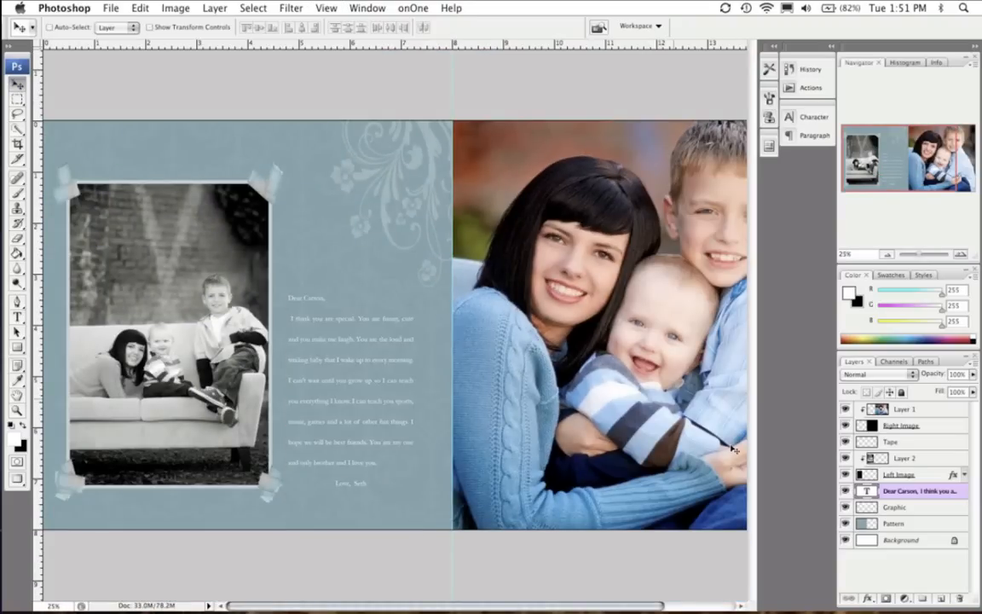
pyautogui.click(845, 491)
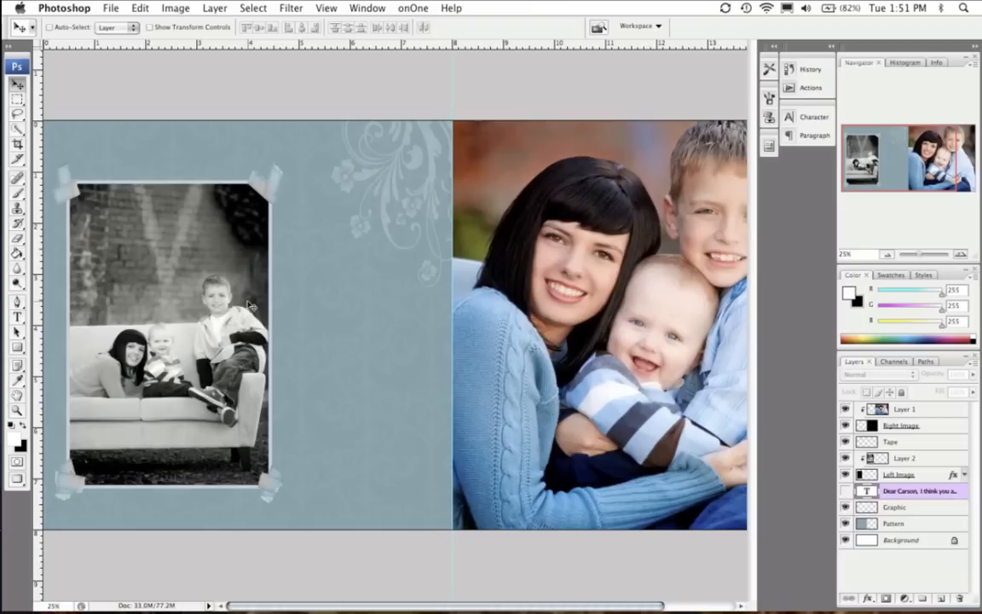
pyautogui.click(17, 317)
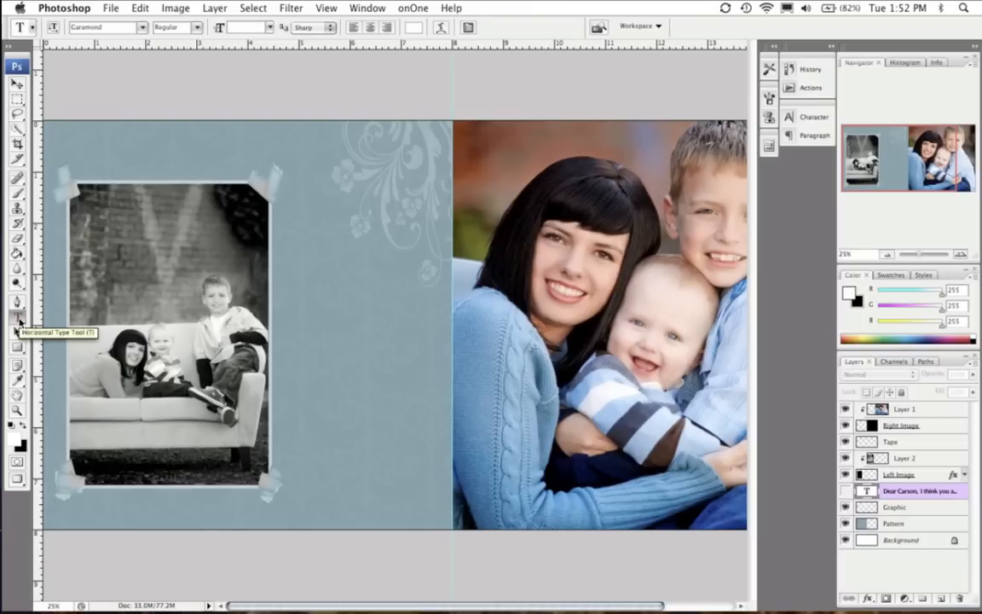
pyautogui.click(290, 335)
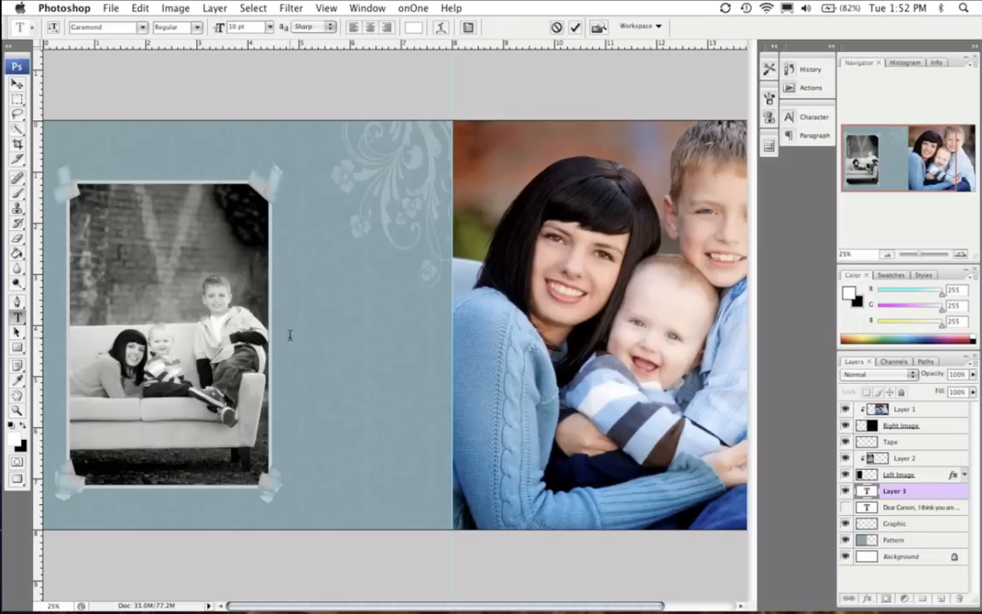
pyautogui.press('super+v')
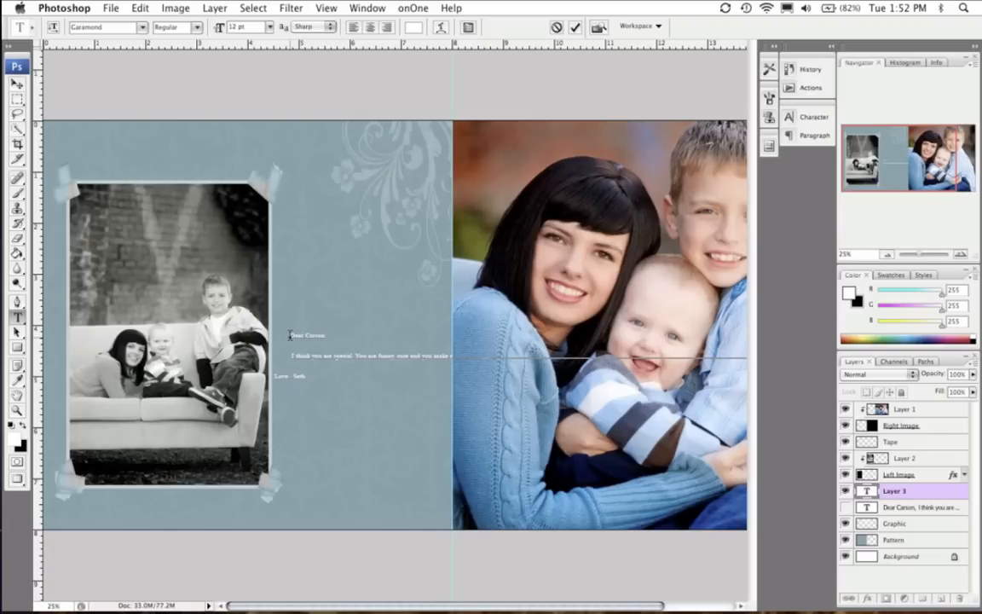
pyautogui.press('Escape')
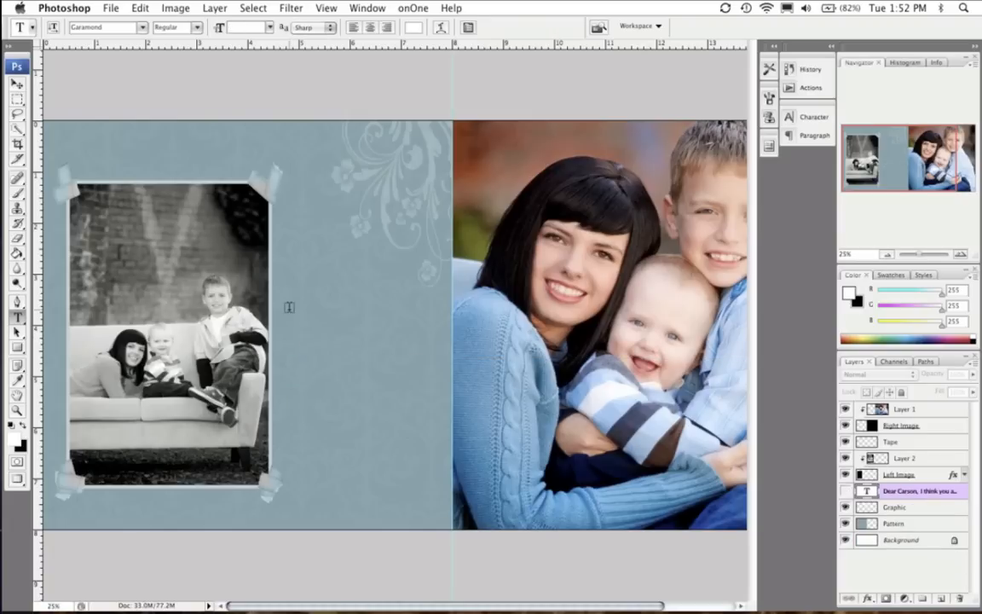
# Create a paragraph text box between the sofa photo and the right page, below the flourish, and paste the copied letter into it
pyautogui.moveTo(288, 307); pyautogui.dragTo(427, 483)
pyautogui.moveTo(427, 482); pyautogui.dragTo(426, 484)
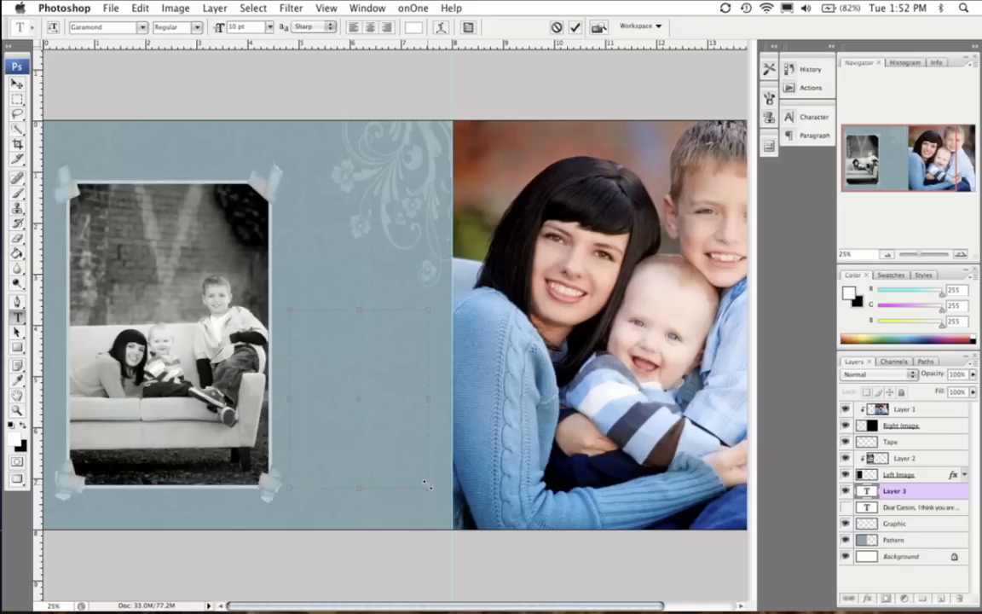
pyautogui.press('super+v')
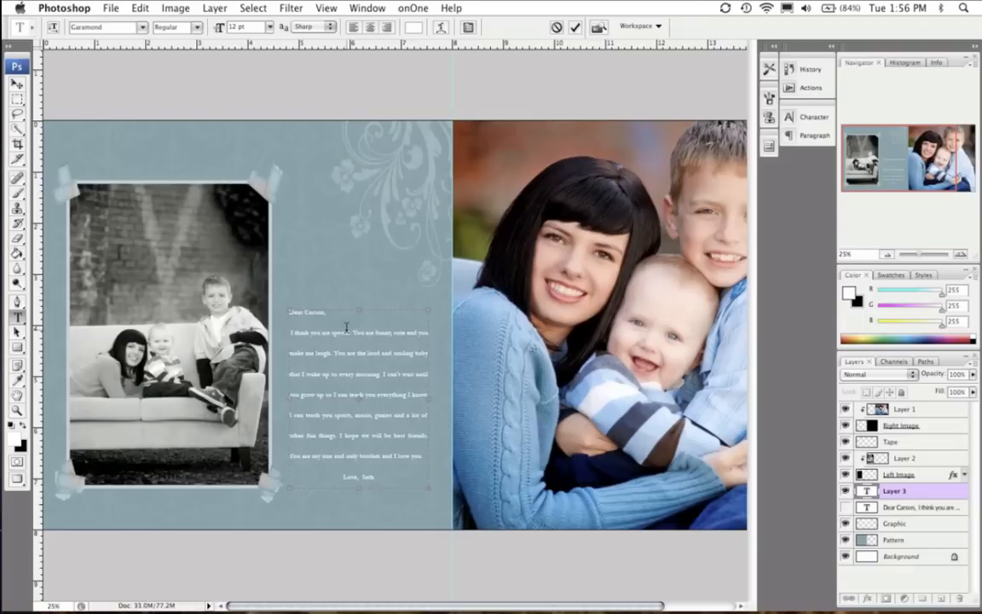
# Examine the pasted letter at 100% for how its lines wrap inside the text box, and return to the full spread
pyautogui.doubleClick(16, 410)
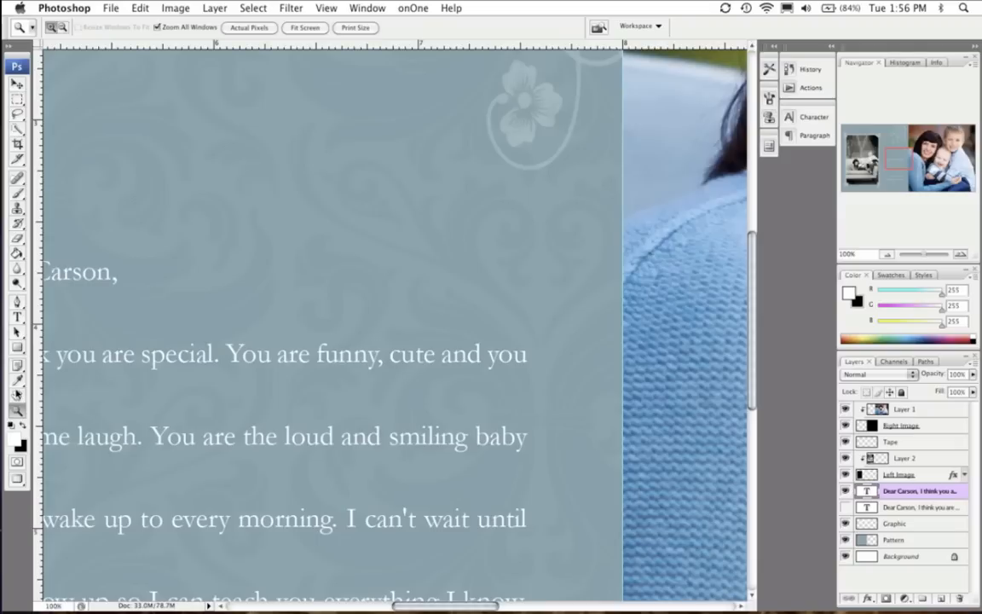
pyautogui.click(17, 394)
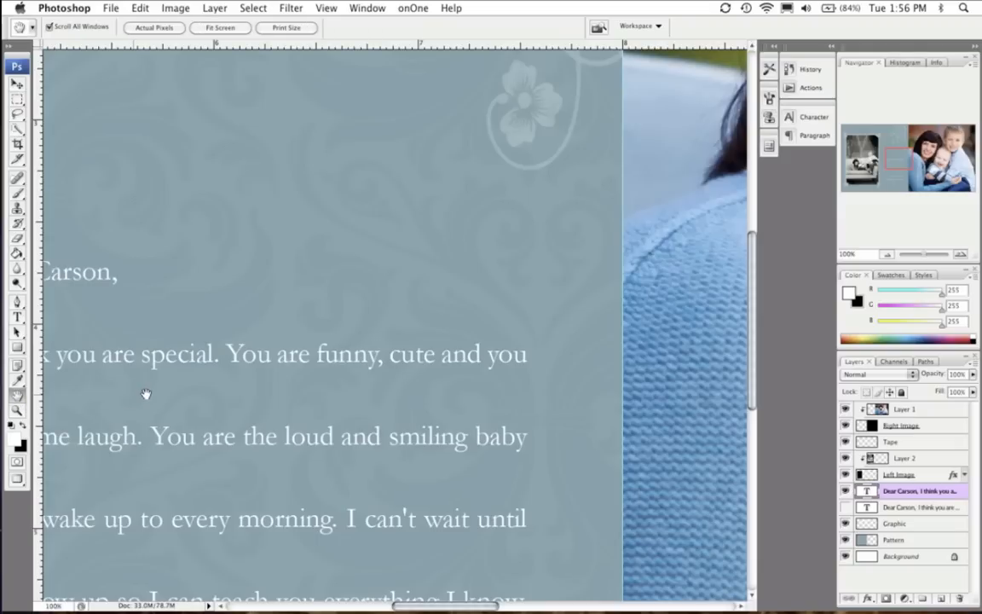
pyautogui.moveTo(145, 394); pyautogui.dragTo(302, 299)
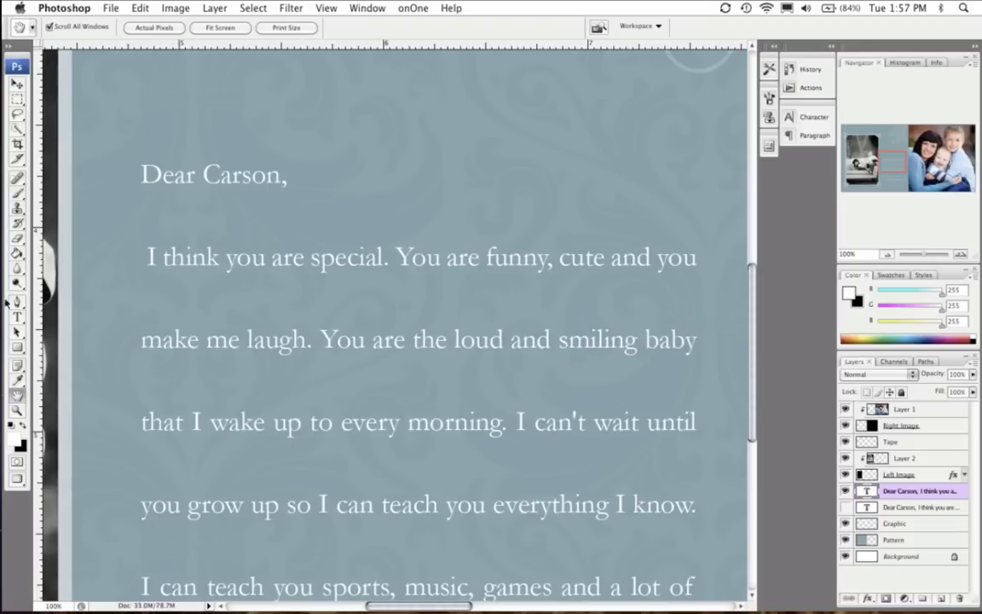
pyautogui.press('a')
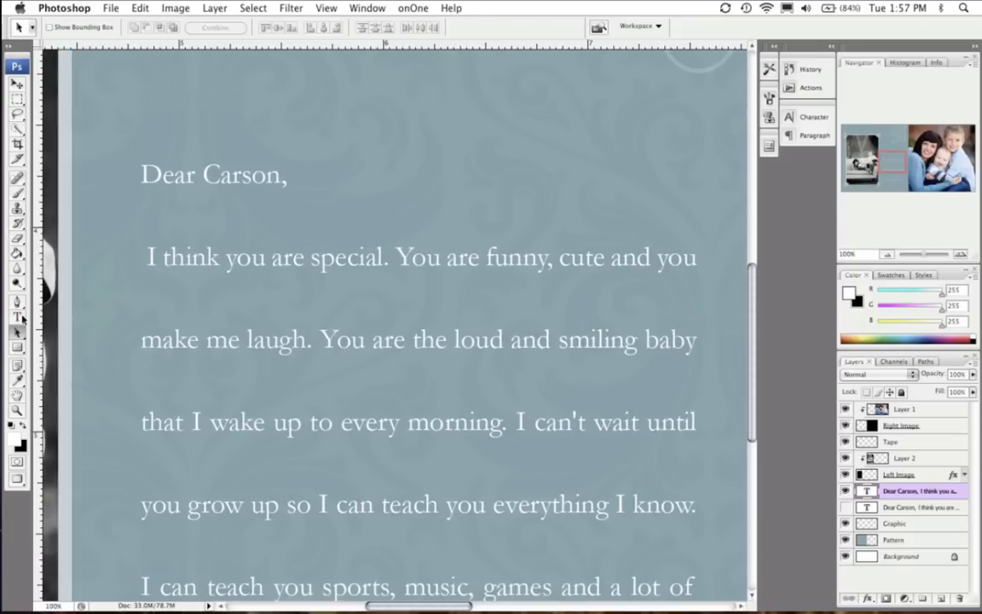
pyautogui.press('t')
pyautogui.click(196, 266)
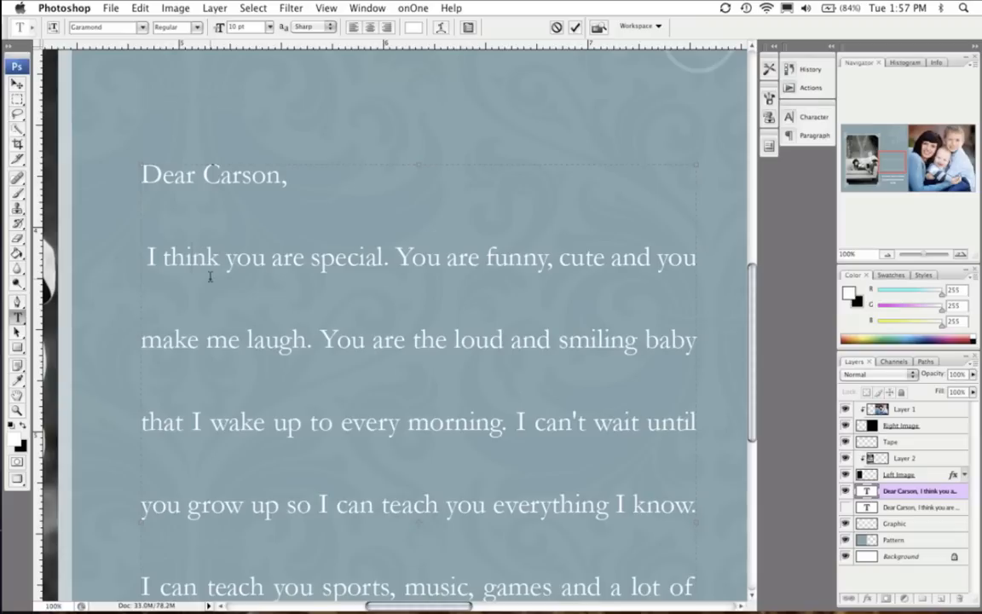
pyautogui.click(21, 393)
pyautogui.doubleClick(21, 393)
# Switch to Lightroom and view Layout006.psd from the Album Template folder enlarged
pyautogui.moveTo(296, 595)
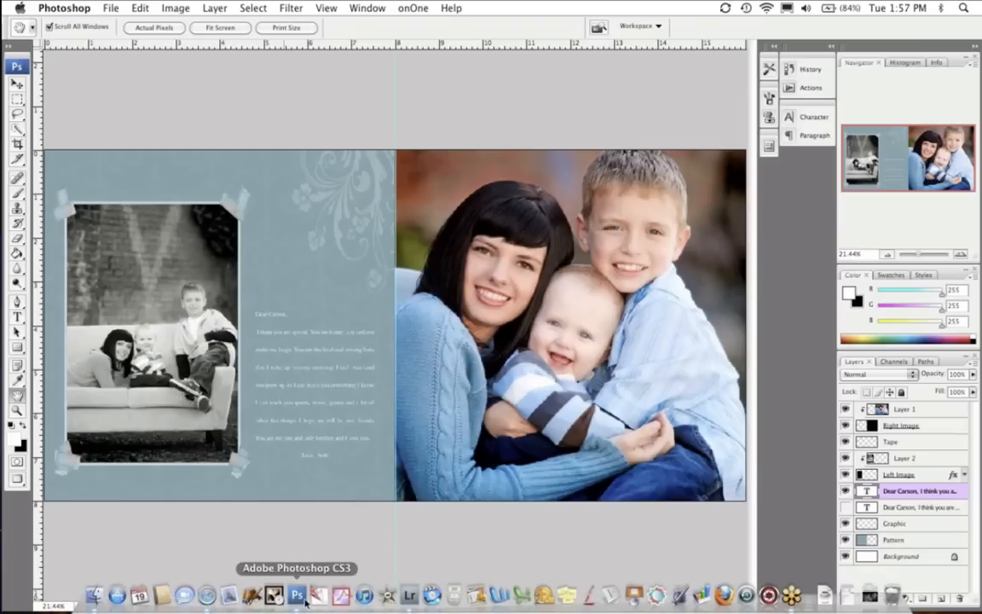
pyautogui.click(409, 595)
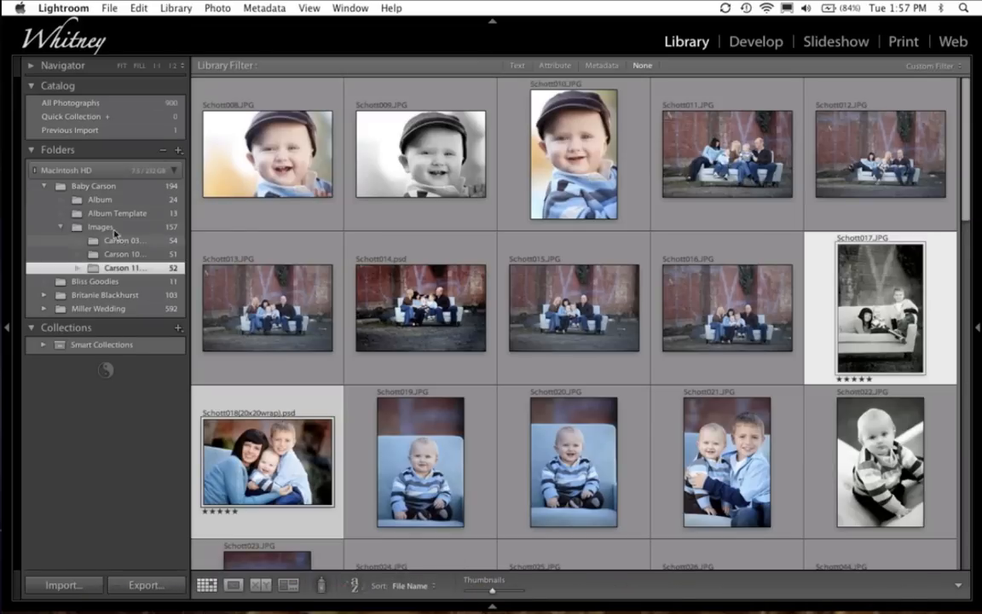
pyautogui.click(111, 213)
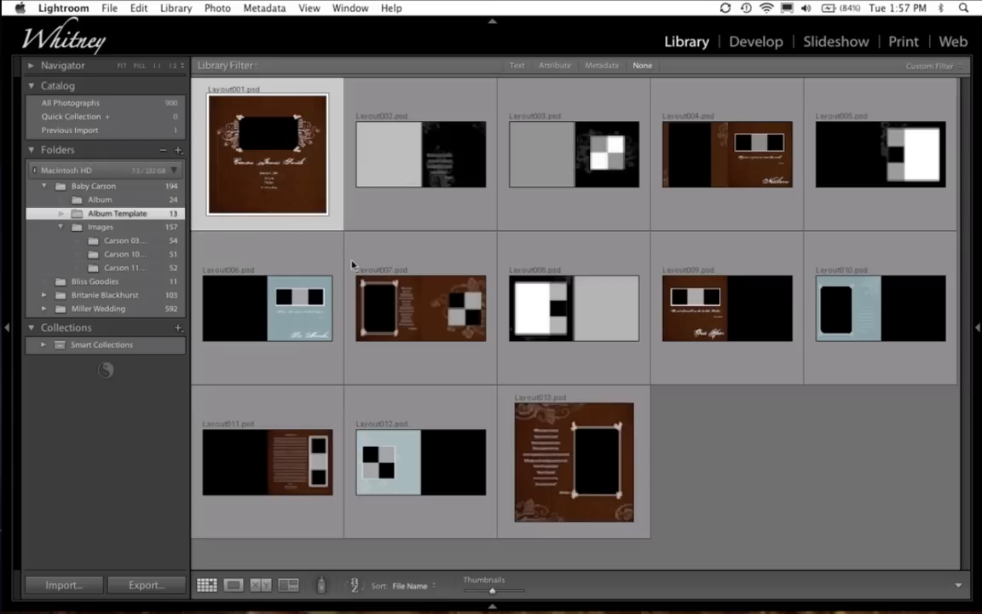
pyautogui.doubleClick(237, 318)
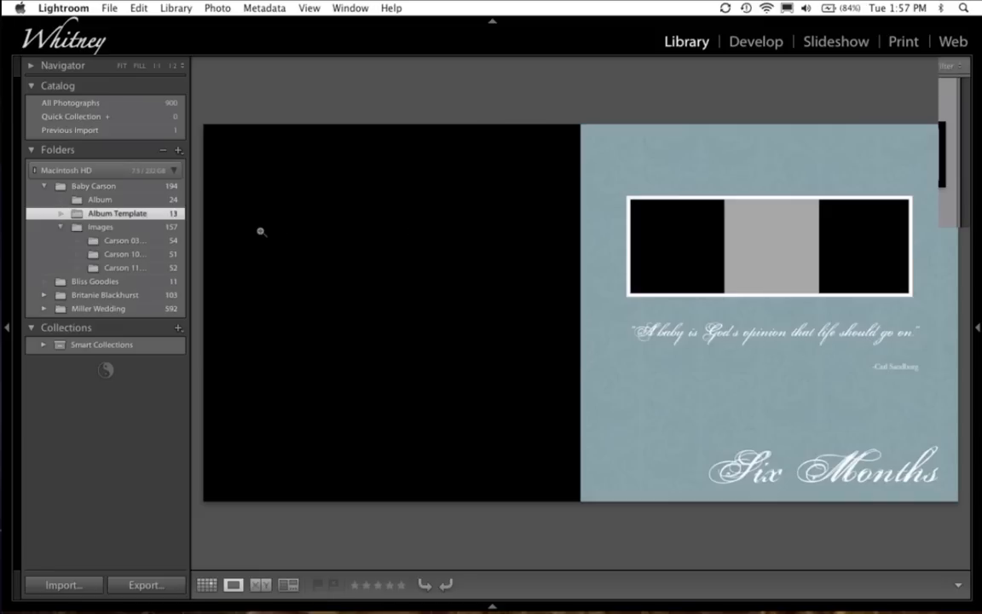
pyautogui.press('g')
# View the Layout013.psd quote page enlarged and return to the template thumbnails
pyautogui.click(556, 457)
pyautogui.doubleClick(556, 458)
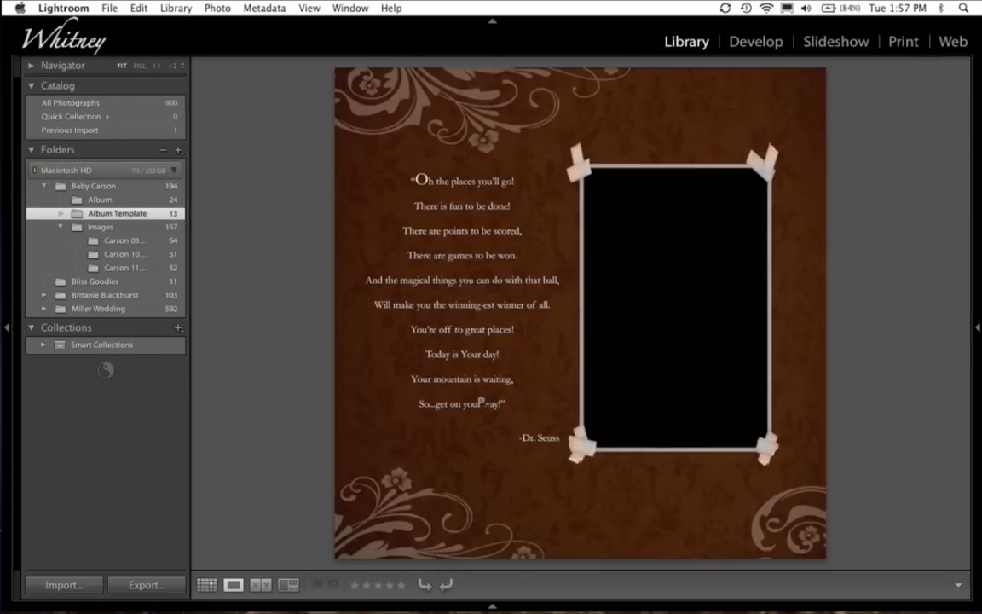
pyautogui.press('g')
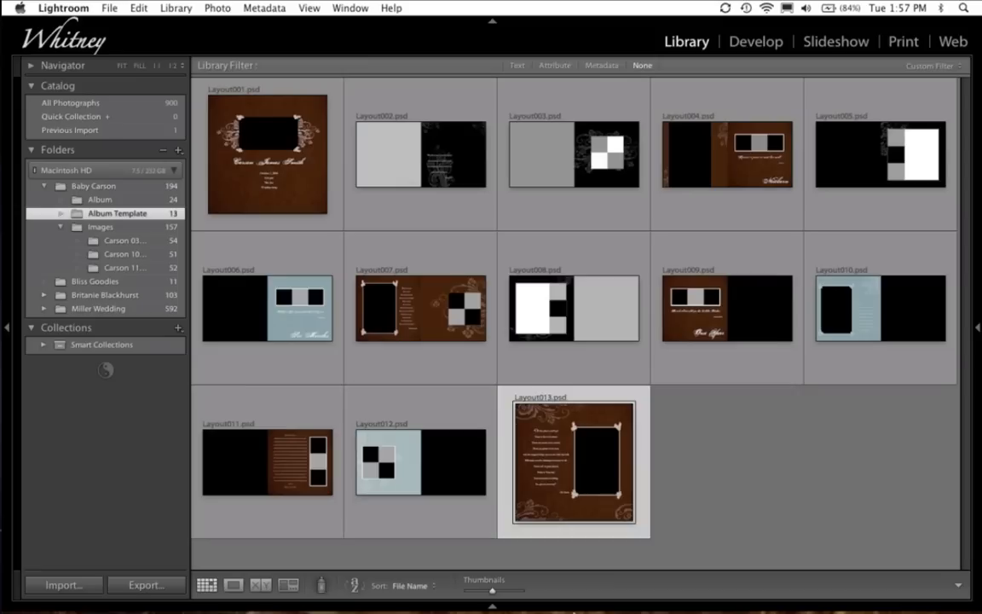
# Switch to Photoshop, enlarge the view of Layout010.psd, and select the entire letter beside the sofa photo for editing
pyautogui.moveTo(465, 601)
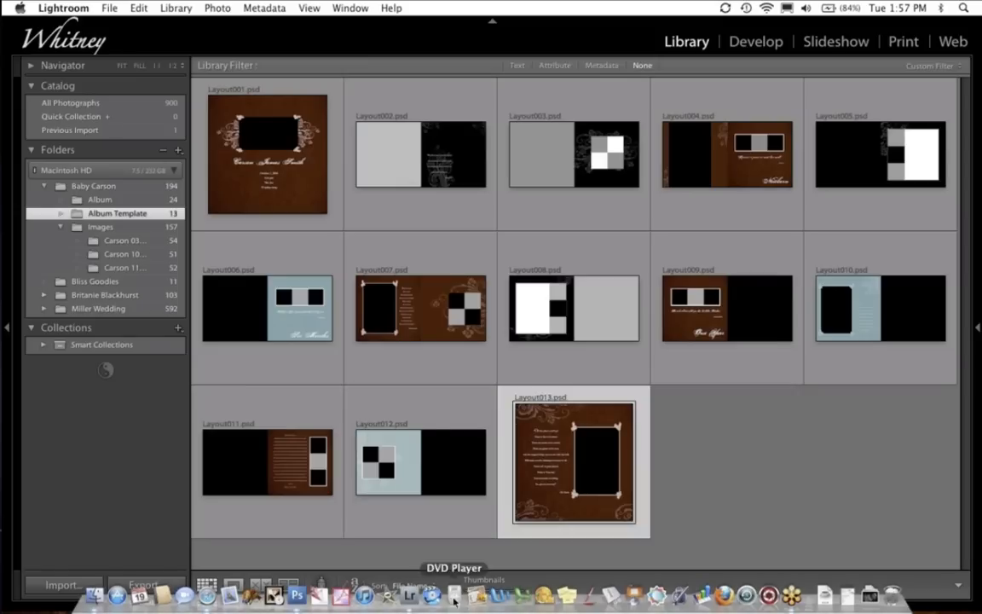
pyautogui.click(299, 597)
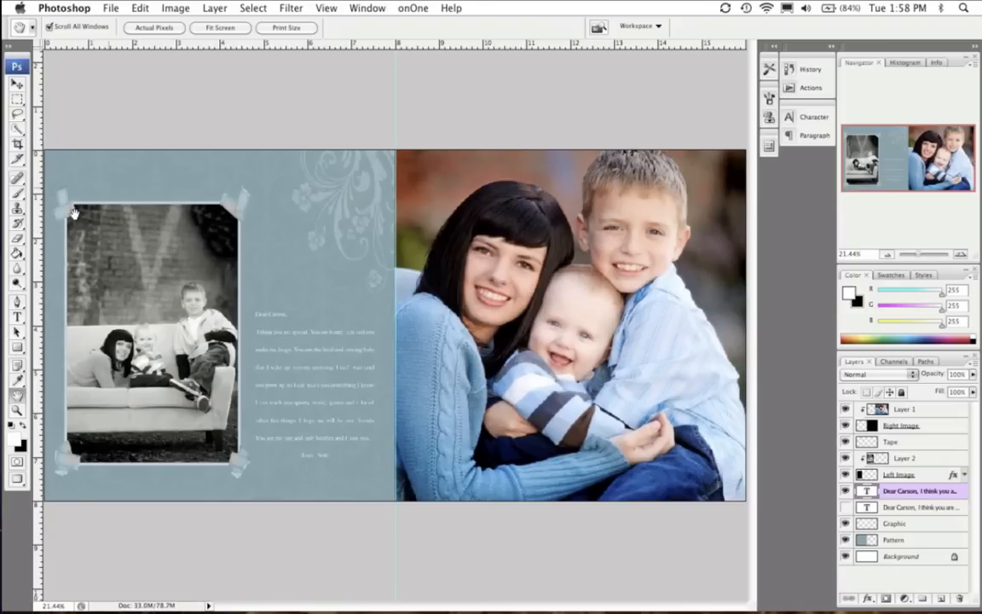
pyautogui.click(16, 317)
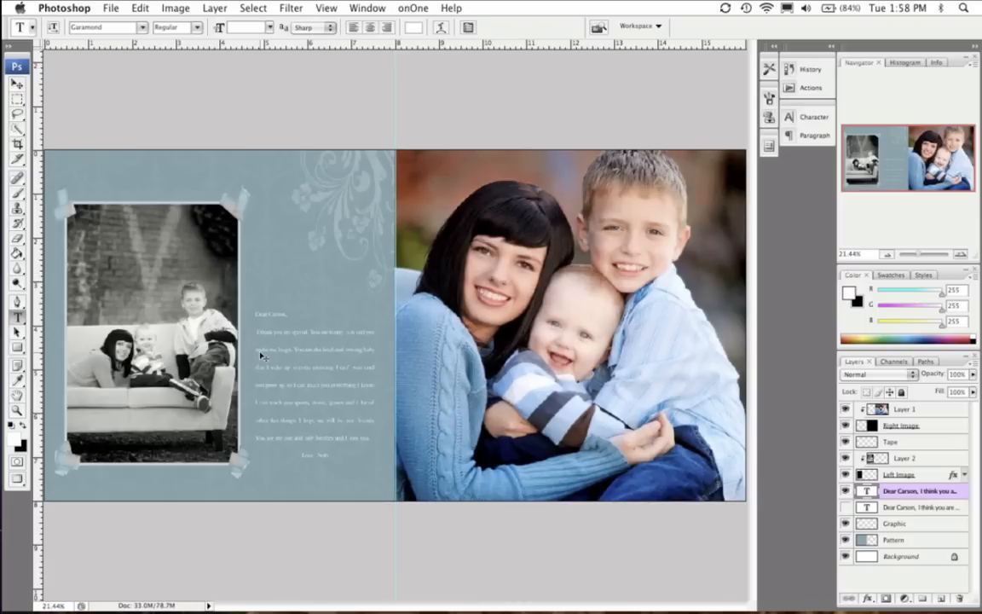
pyautogui.press('super+equal')
pyautogui.press('super+equal')
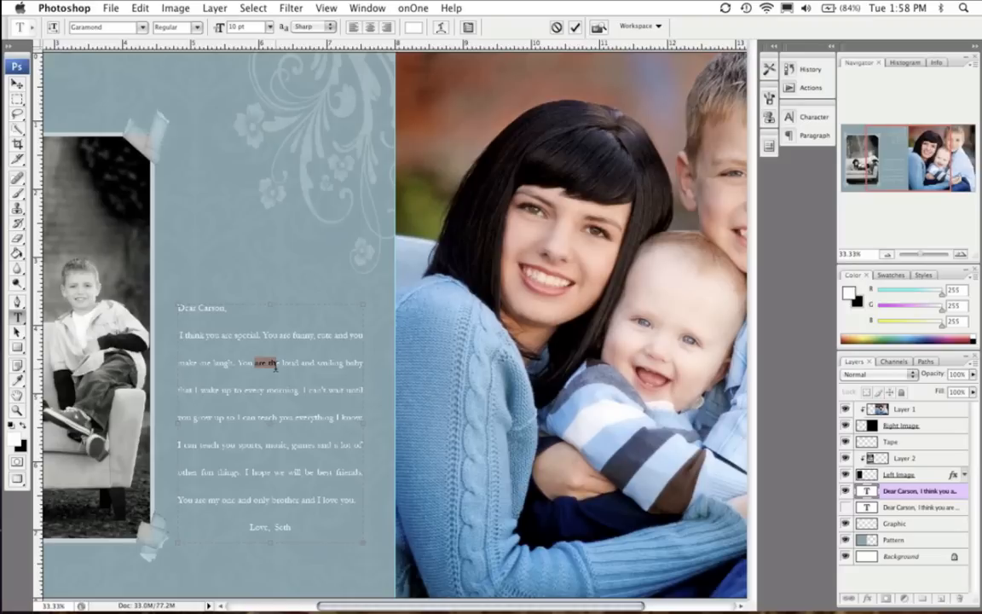
pyautogui.press('super+a')
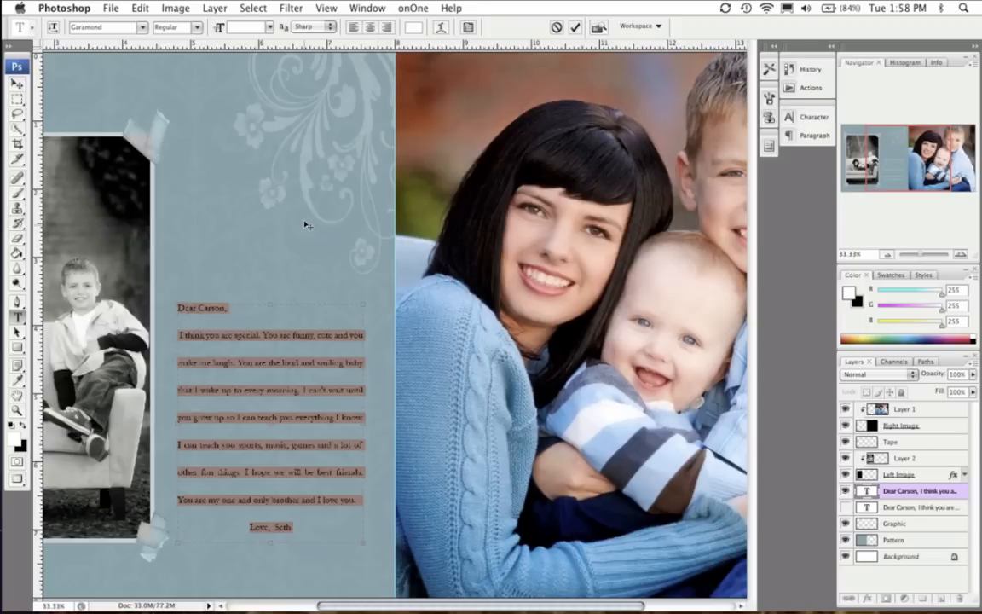
# Try left, centred and right alignment on the selected letter text
pyautogui.click(354, 28)
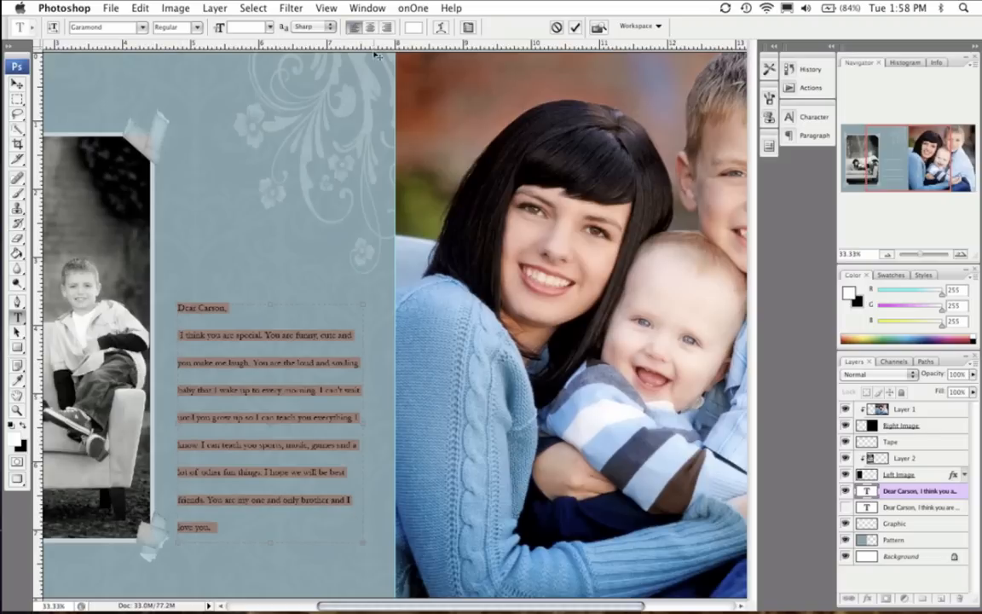
pyautogui.click(370, 27)
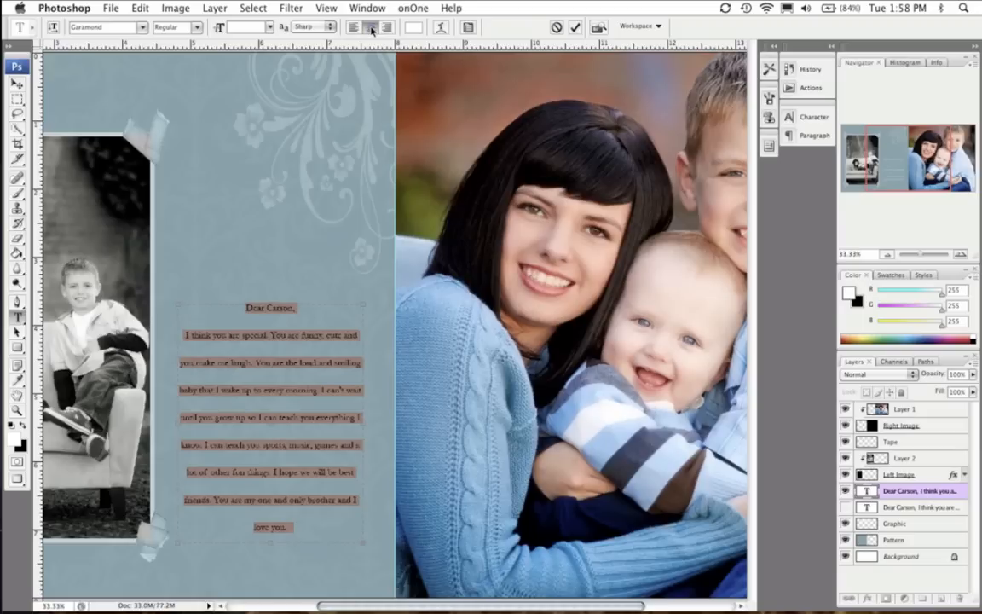
pyautogui.click(386, 28)
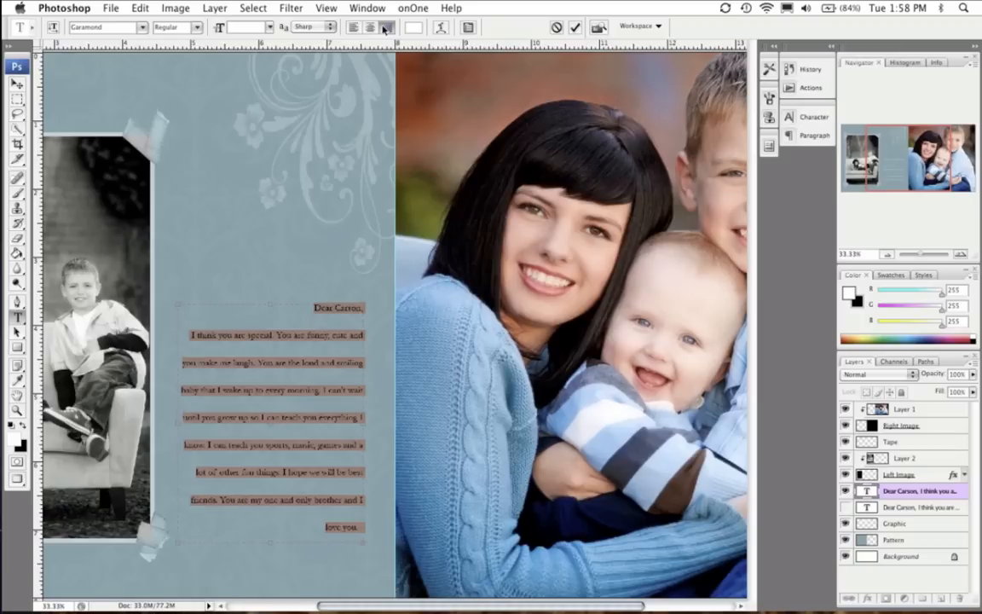
# Justify the selected letter with the last line of each paragraph aligned left
pyautogui.click(804, 136)
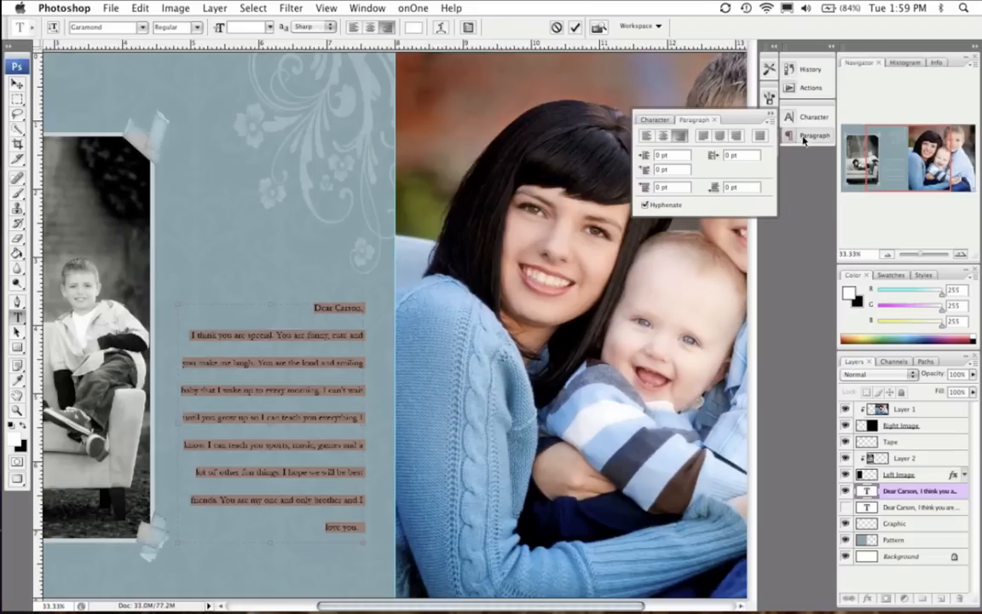
pyautogui.click(704, 137)
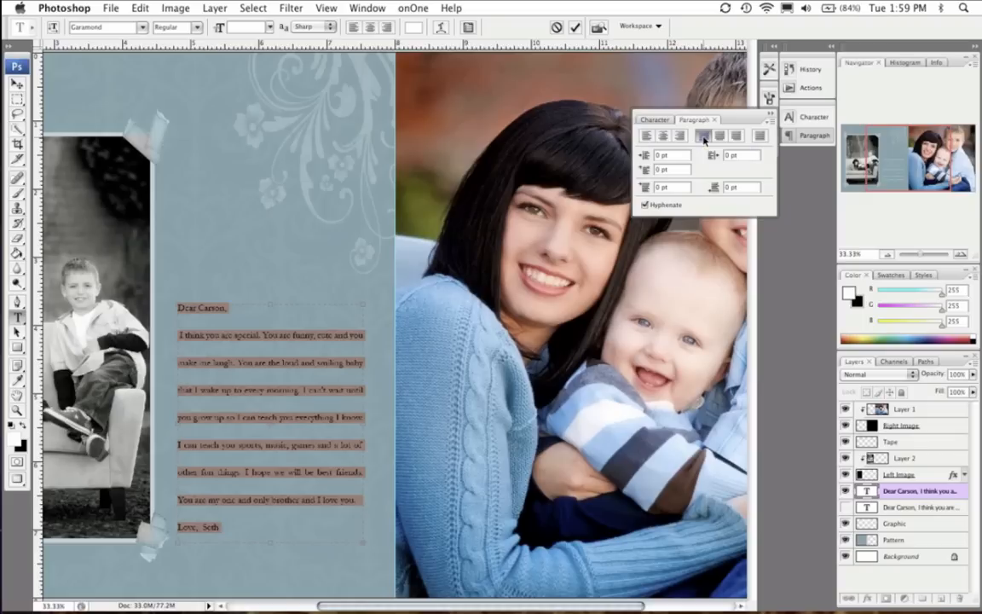
pyautogui.click(704, 138)
# Reset the letter's leading to Auto, increase it to 27 pt, and commit the text edit
pyautogui.click(655, 120)
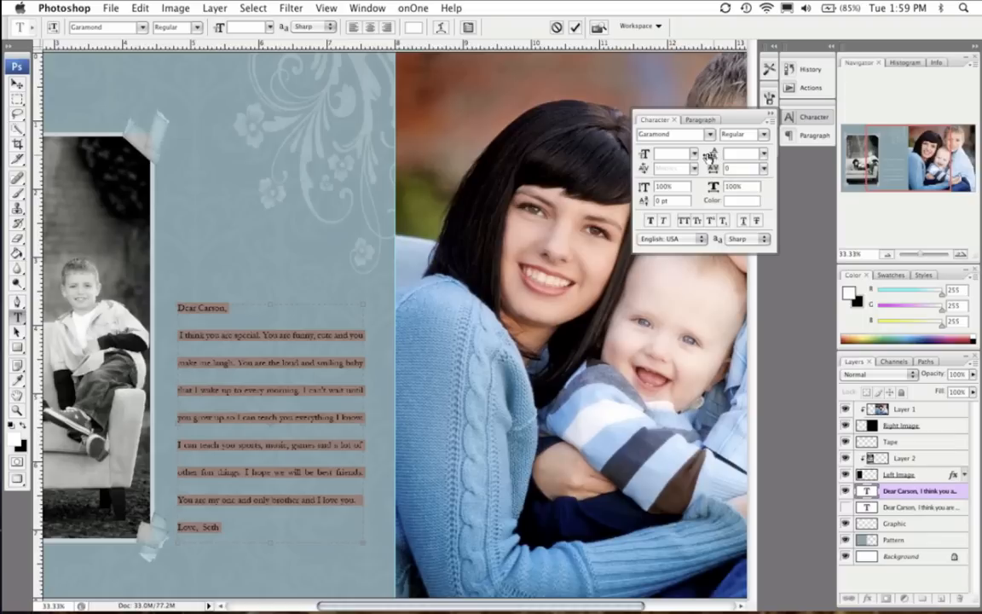
pyautogui.click(763, 156)
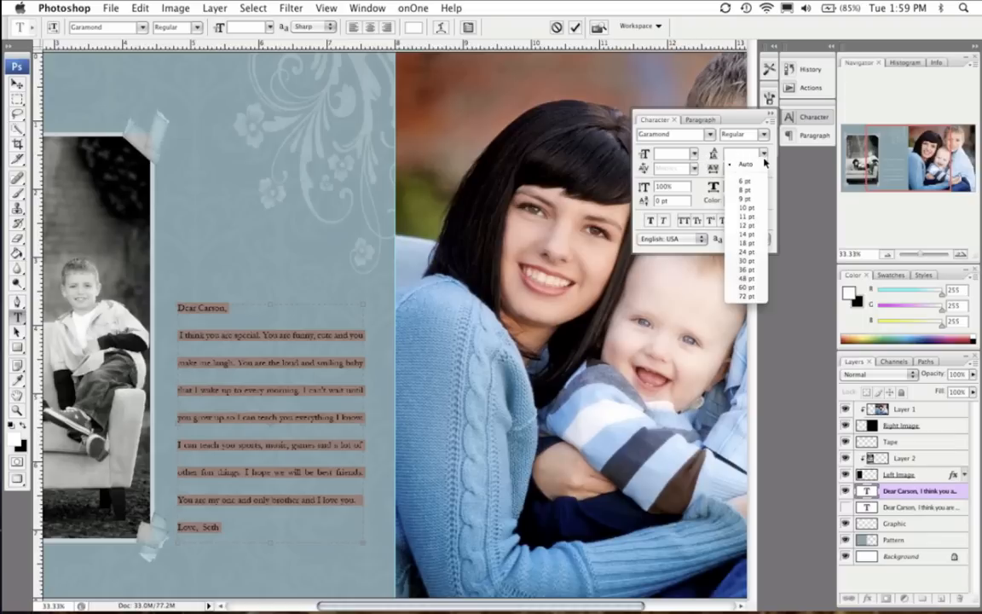
pyautogui.click(740, 163)
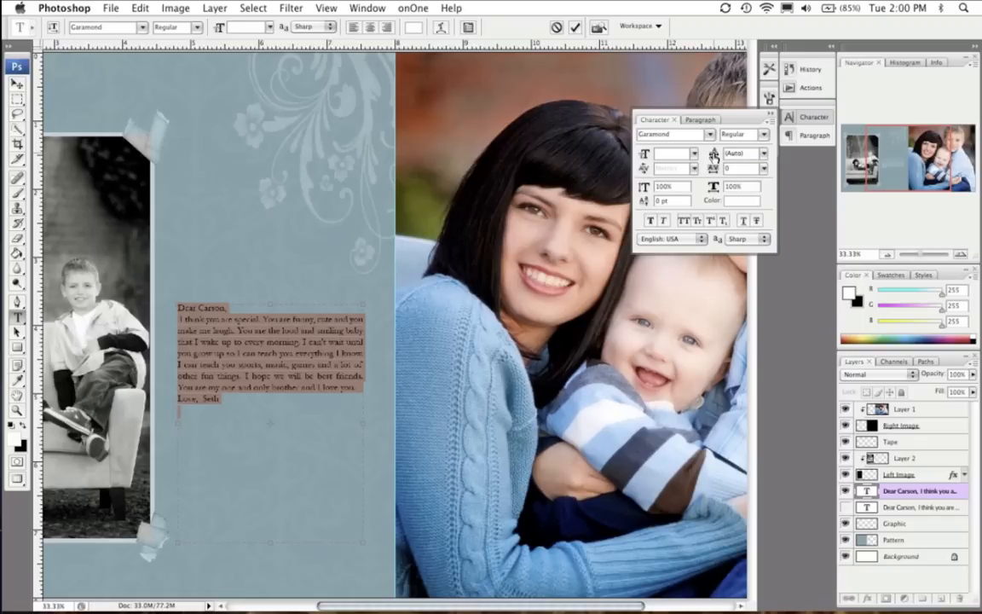
pyautogui.moveTo(714, 154); pyautogui.dragTo(733, 159)
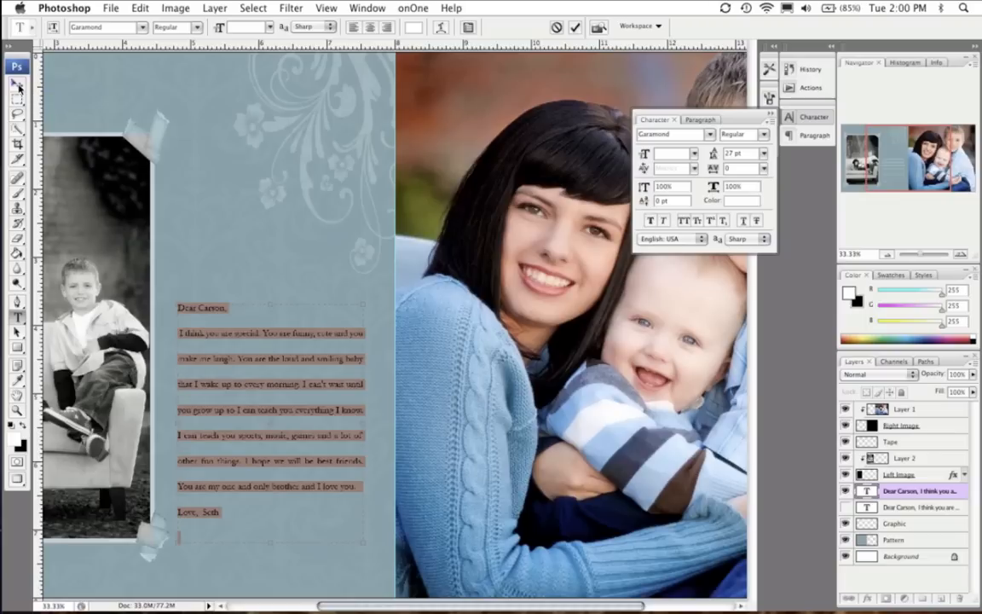
pyautogui.click(17, 85)
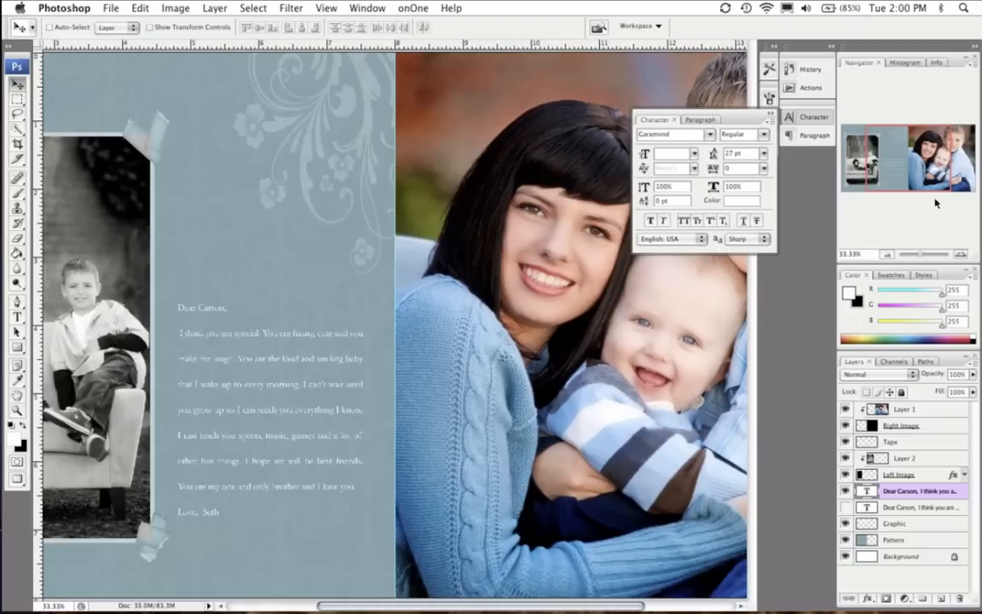
# Switch to Lightroom, view the Layout001.psd title page with the birth details enlarged, and return to the template thumbnails
pyautogui.moveTo(341, 588)
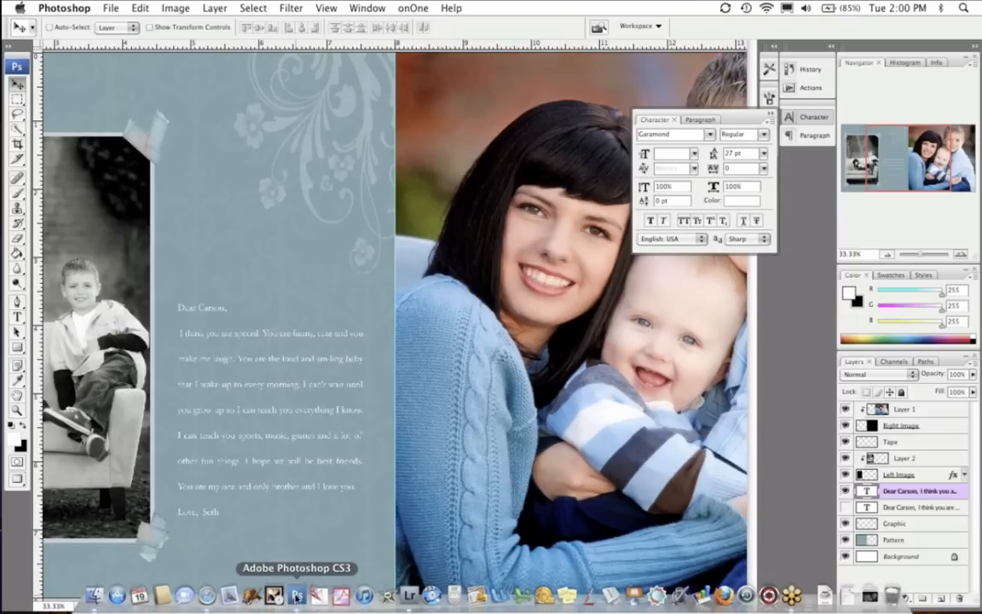
pyautogui.click(410, 596)
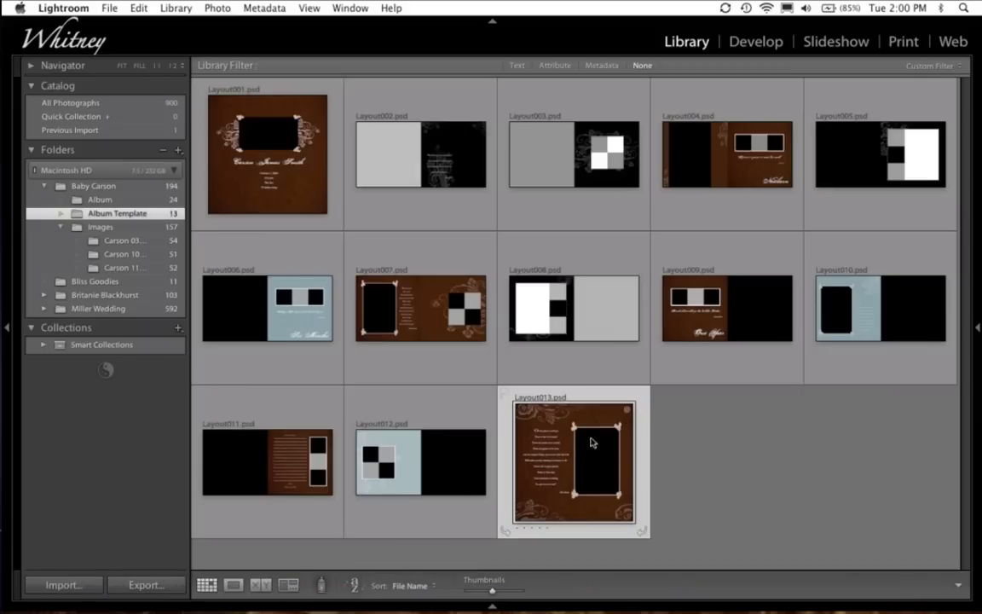
pyautogui.click(271, 175)
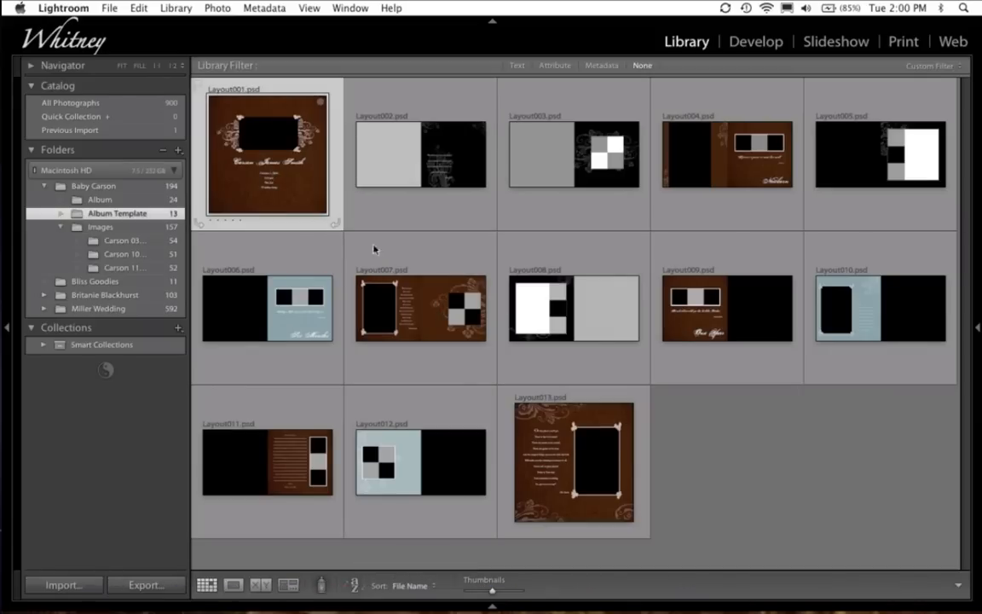
pyautogui.doubleClick(320, 222)
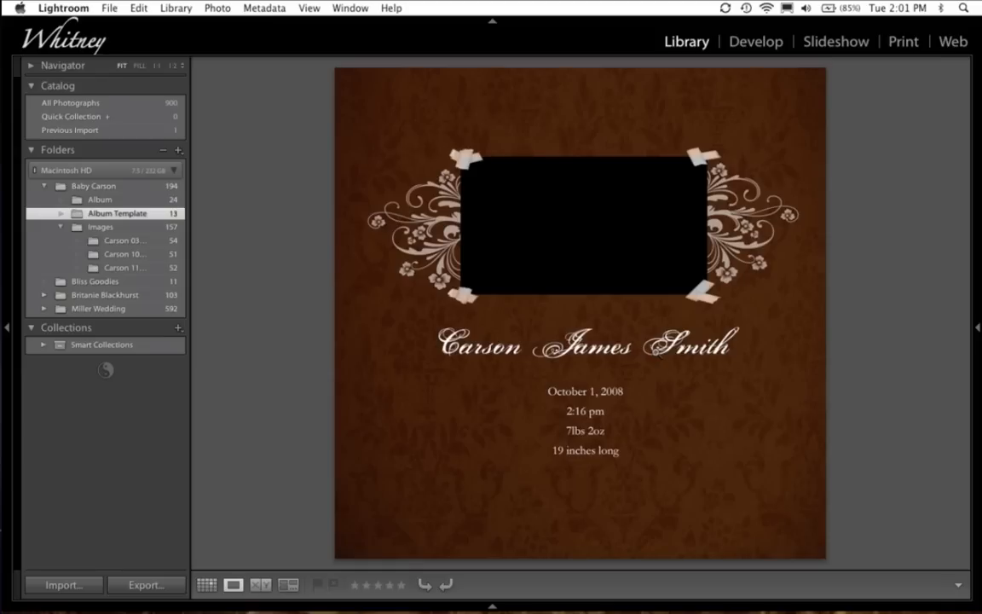
pyautogui.press('g')
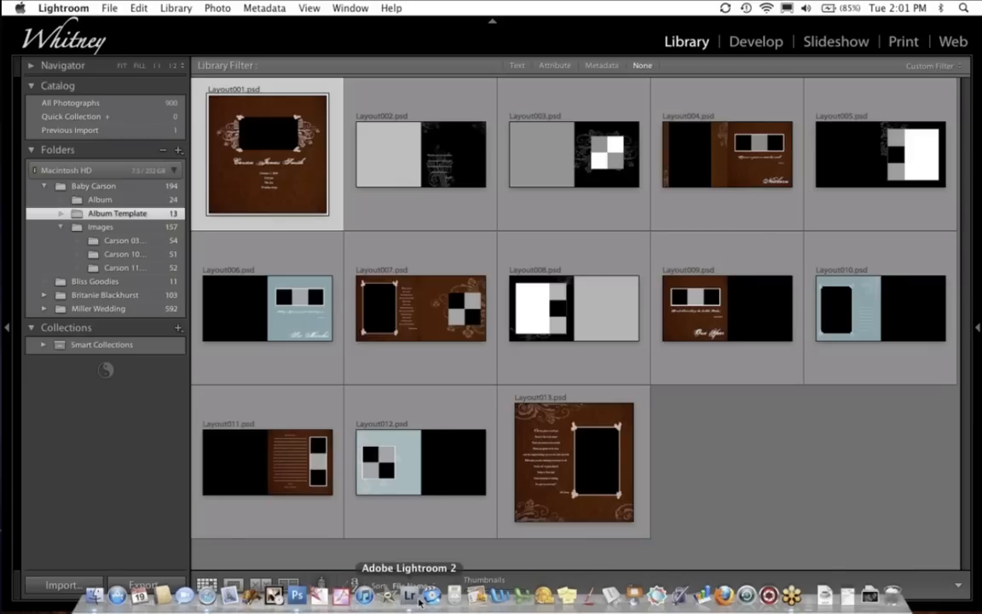
# Switch to Photoshop, view the full Layout010.psd spread, and move the floating character settings off the family photo
pyautogui.click(295, 594)
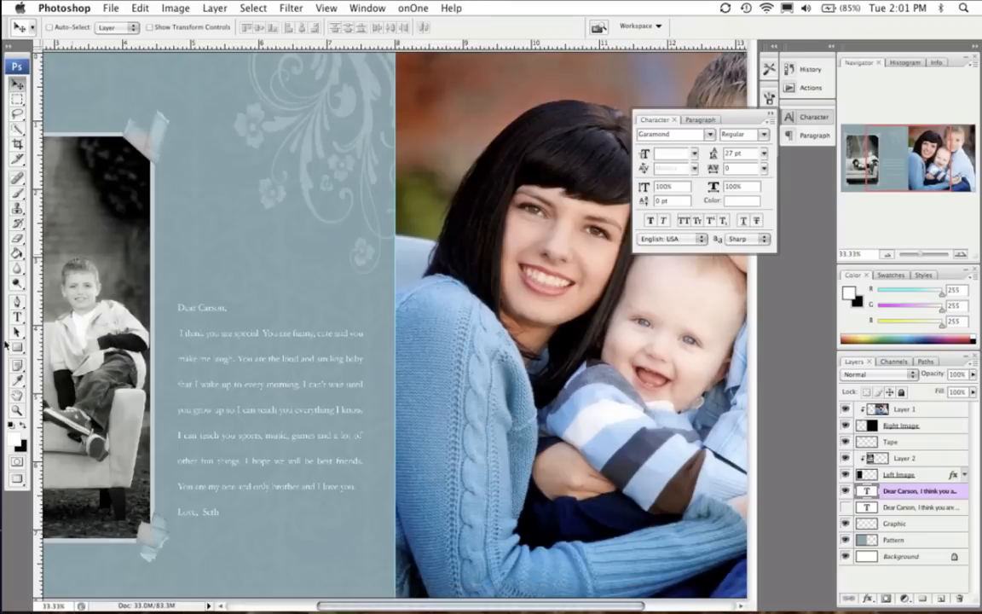
pyautogui.click(16, 395)
pyautogui.doubleClick(17, 398)
pyautogui.moveTo(737, 120); pyautogui.dragTo(825, 188)
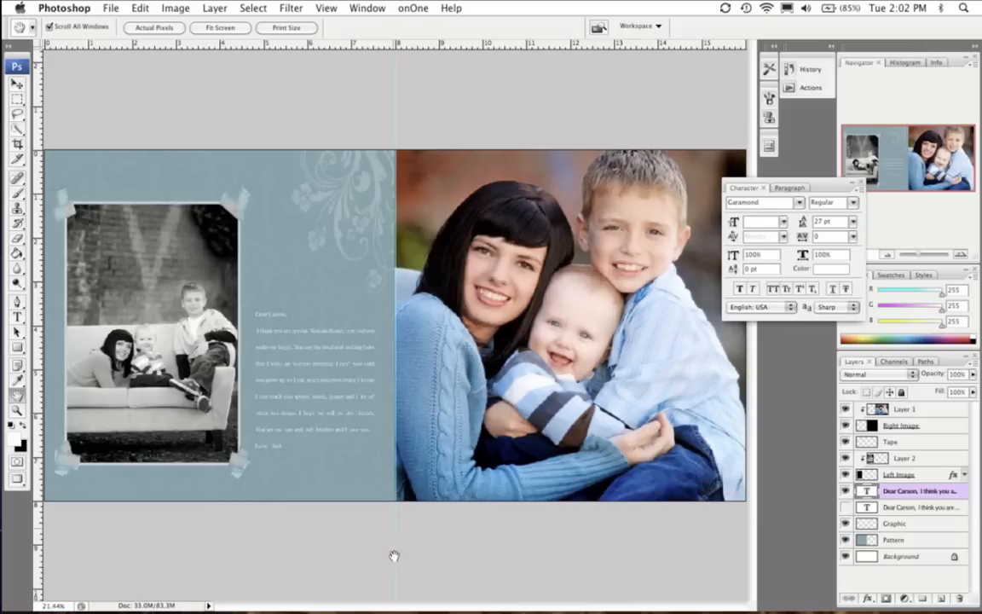
# Close Layout010.psd without saving the changes
pyautogui.doubleClick(17, 395)
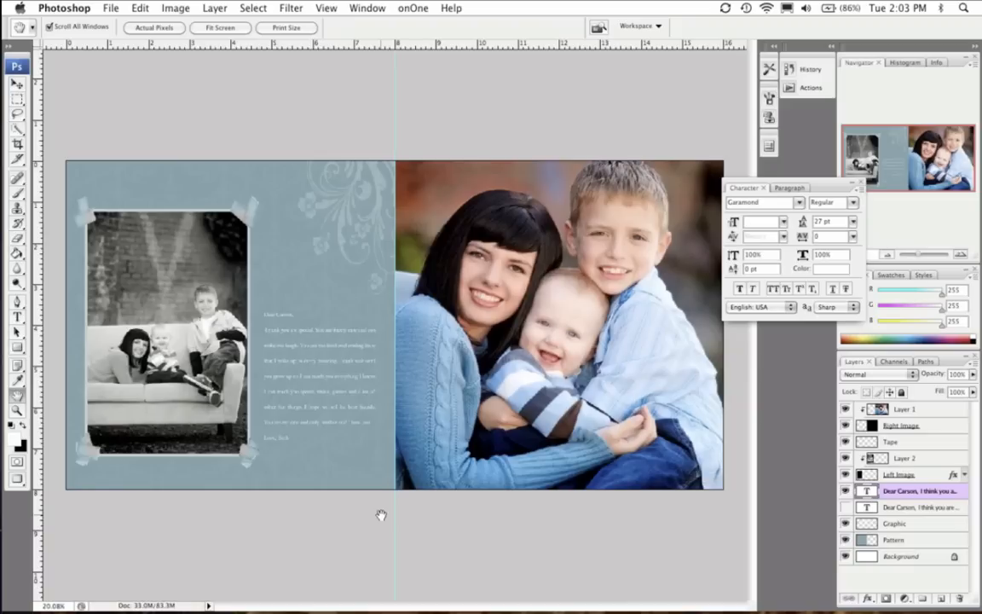
pyautogui.press('super+w')
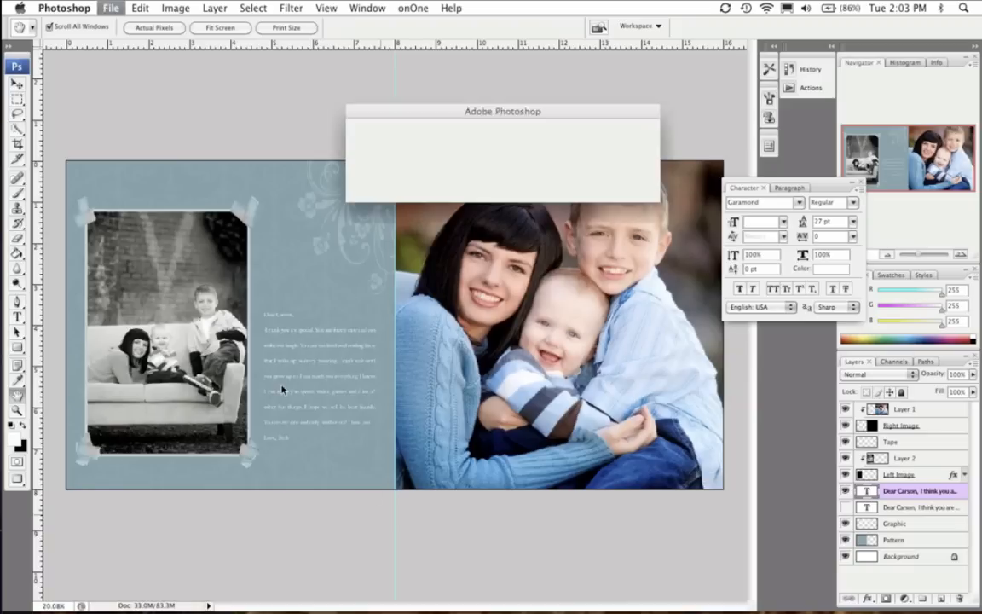
pyautogui.click(427, 190)
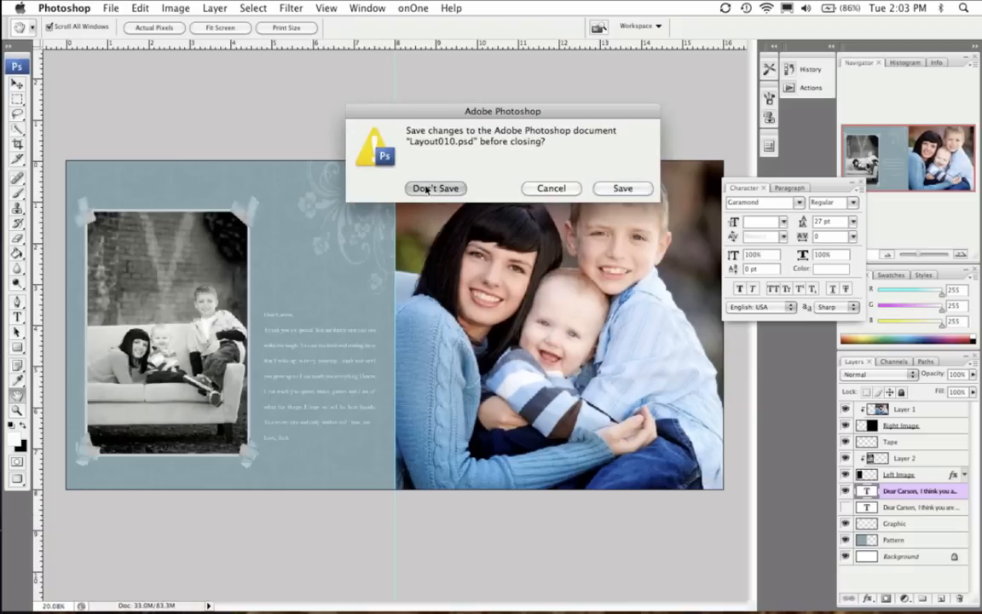
# In Lightroom, collapse the baby's folder, expand the client folder below Bliss Goodies, and view its Images and finished Album pages
pyautogui.click(47, 187)
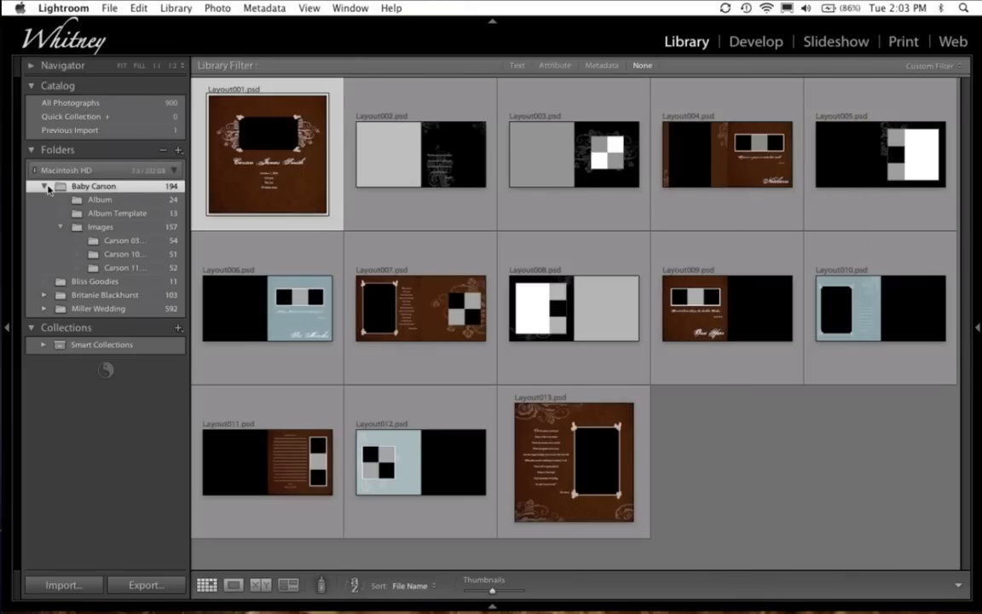
pyautogui.click(45, 187)
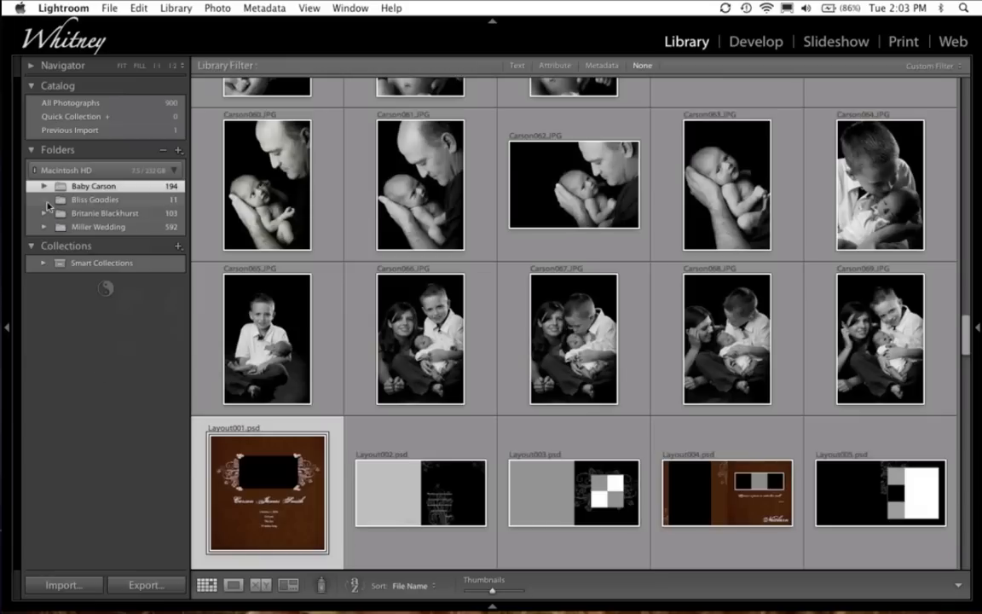
pyautogui.click(43, 212)
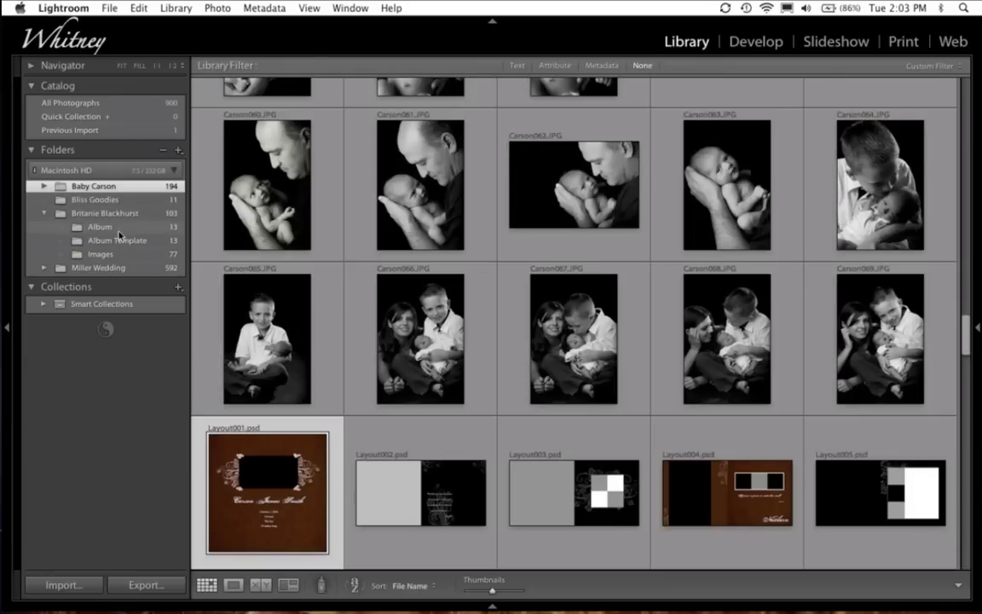
pyautogui.click(99, 226)
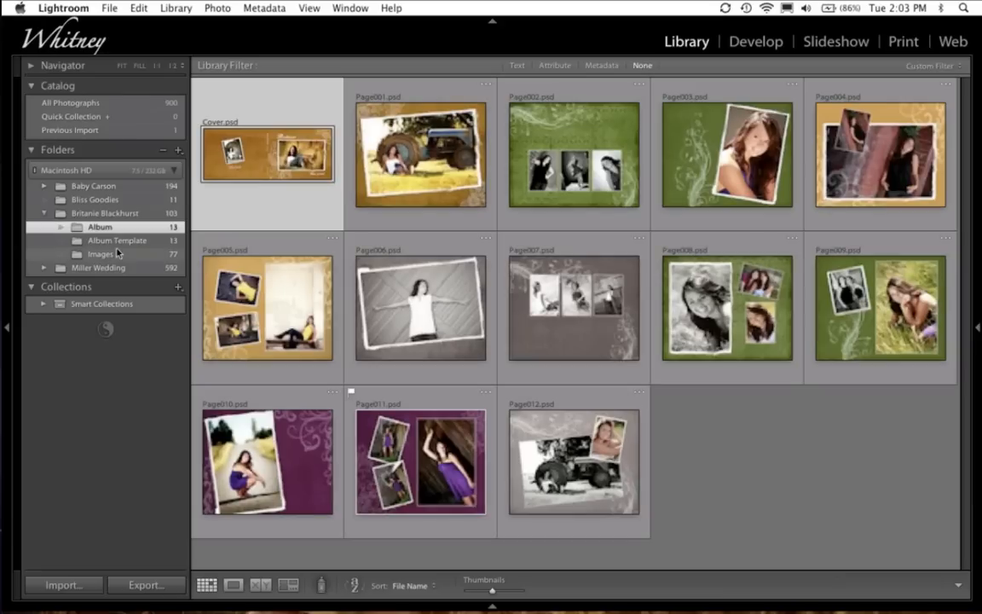
pyautogui.click(116, 253)
pyautogui.click(114, 226)
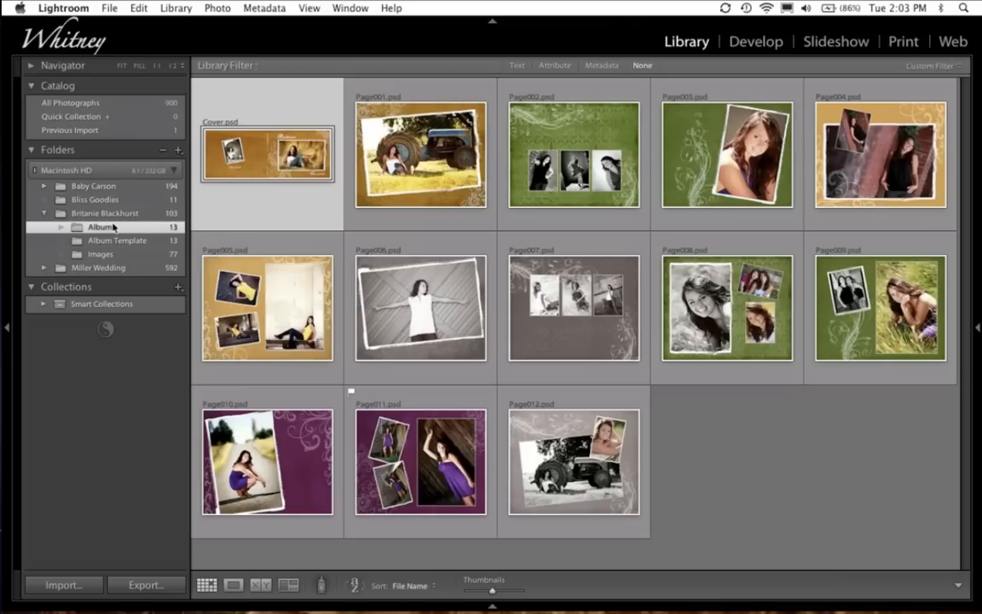
# Compare the blank pages in the client's Album Template folder with the finished Album pages, and select the finished Page001.psd
pyautogui.click(117, 242)
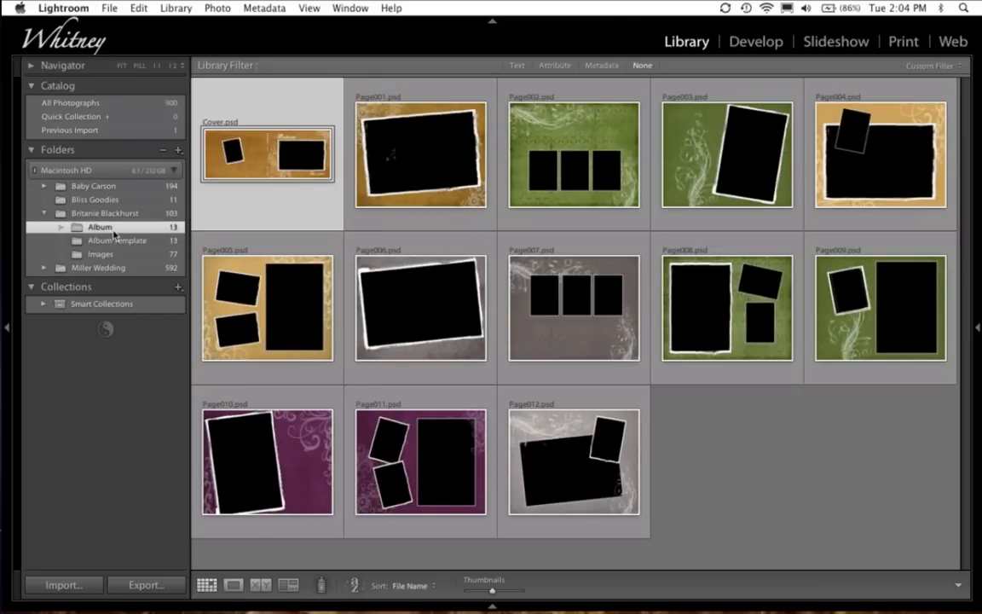
pyautogui.click(113, 227)
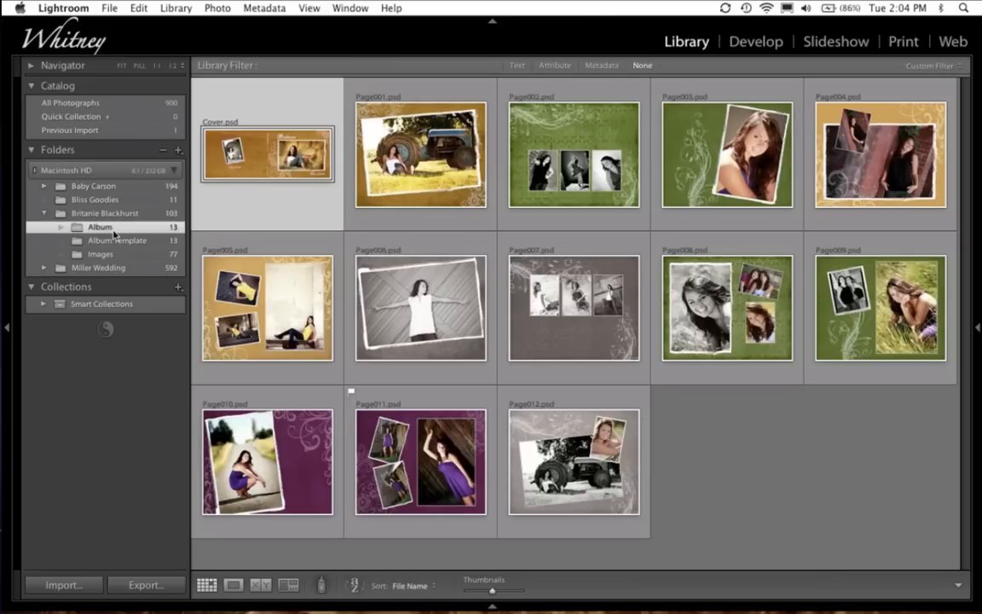
pyautogui.click(117, 242)
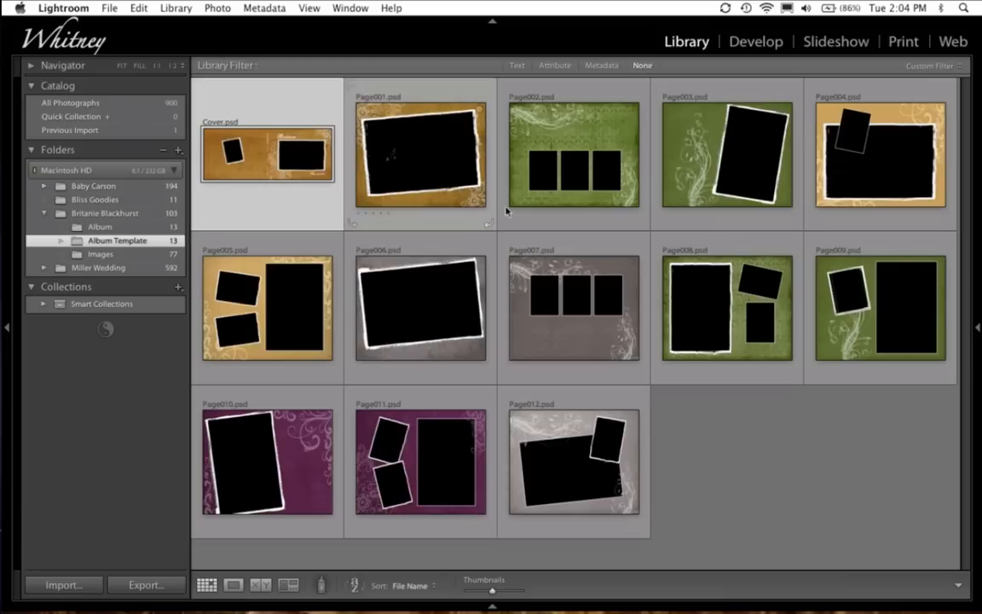
pyautogui.click(162, 228)
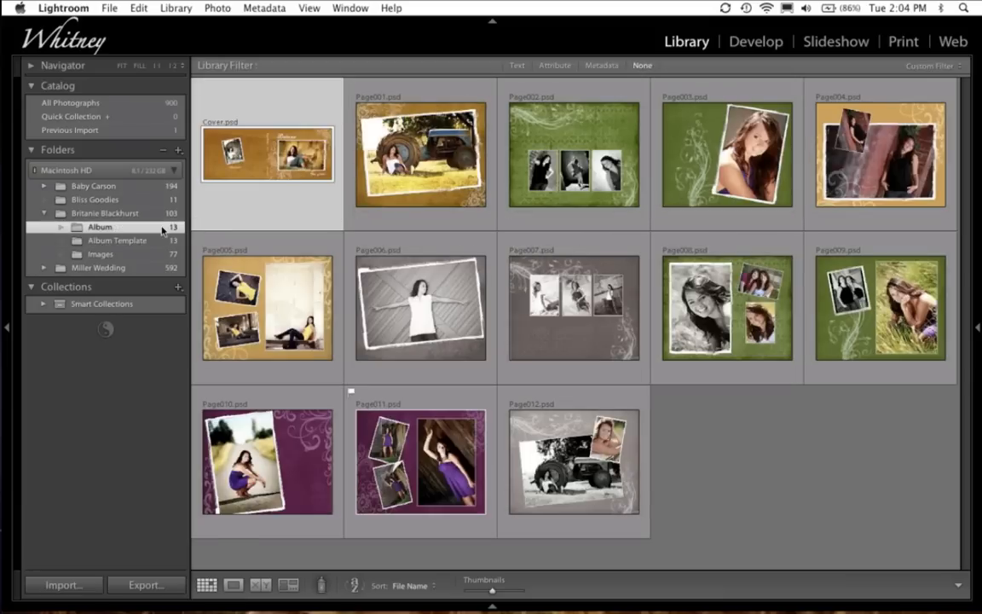
pyautogui.click(403, 170)
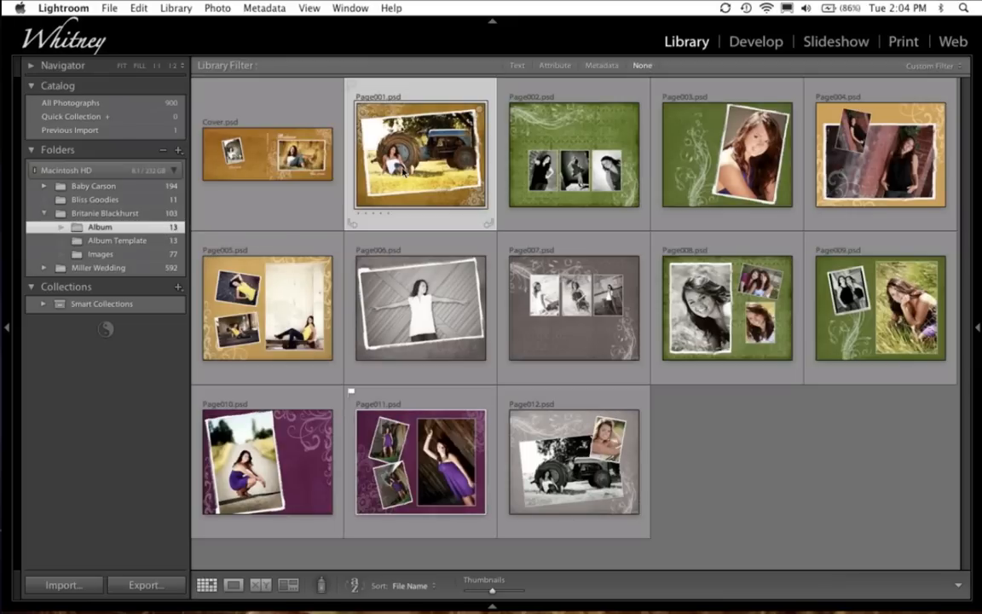
# Open the original of the finished green Page002.psd for editing in Photoshop
pyautogui.click(554, 122)
pyautogui.press('super+e')
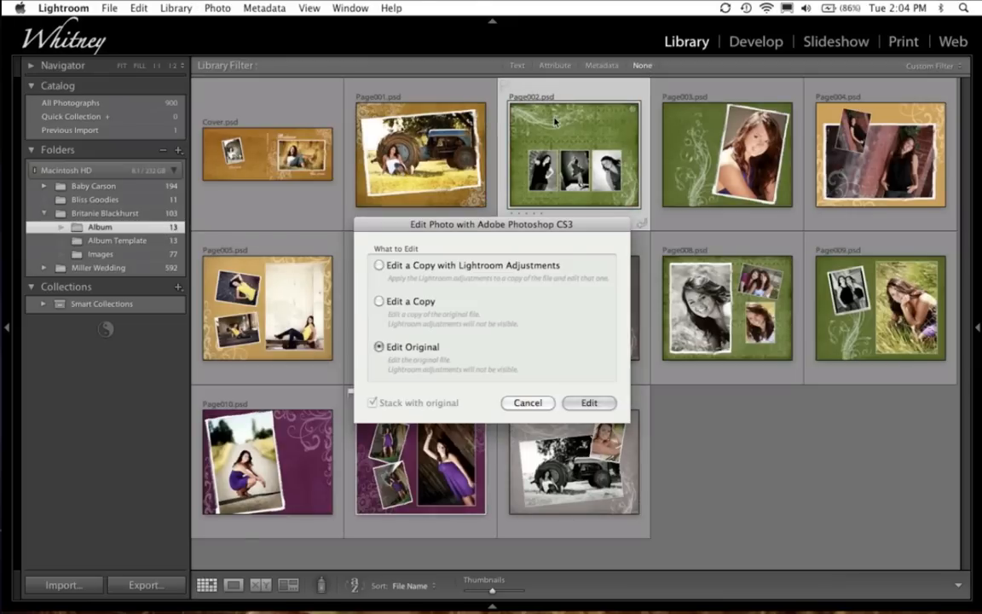
pyautogui.press('Return')
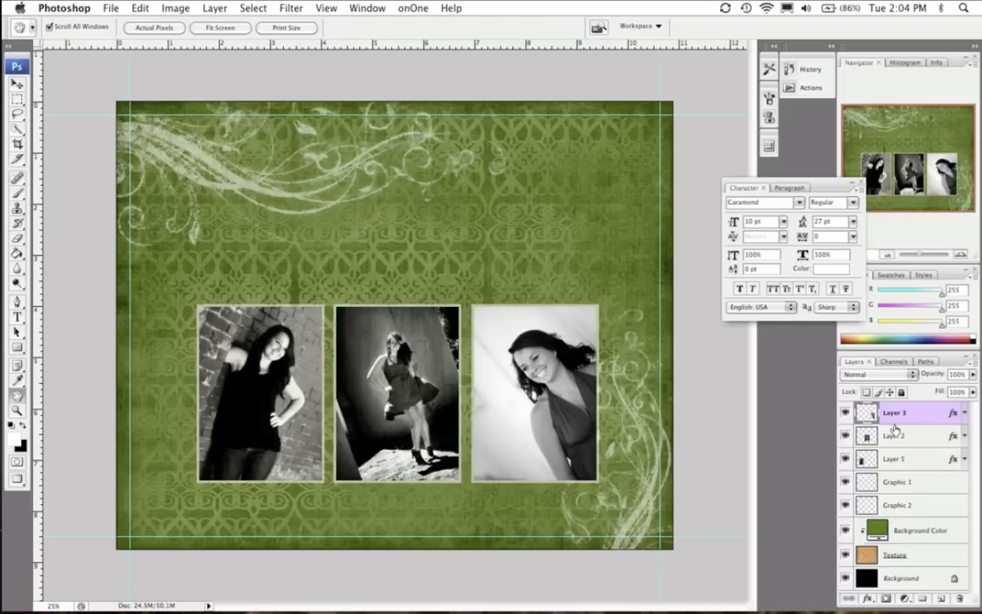
# Identify the photo on Layer 5 by toggling its visibility and rename the layer as Image 1
pyautogui.click(846, 461)
pyautogui.click(846, 460)
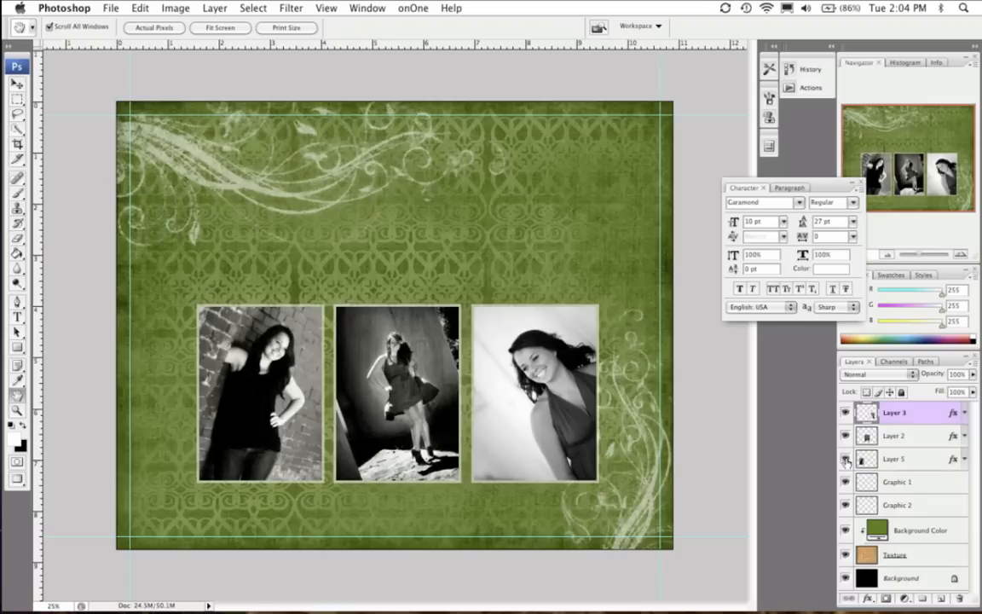
pyautogui.doubleClick(890, 460)
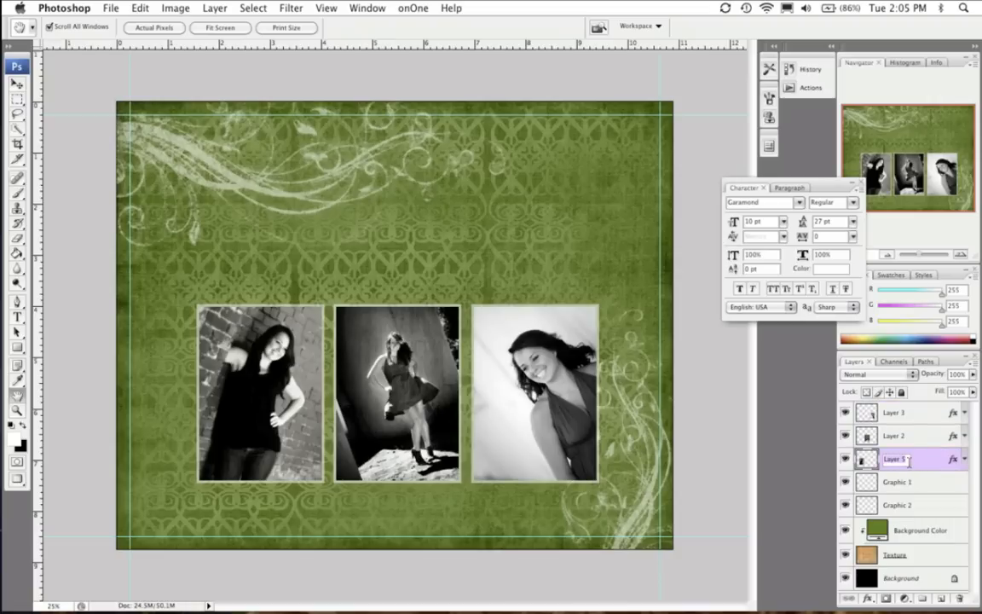
pyautogui.press('BackSpace')
# Check which photo Layer 2 holds by toggling its visibility and rename the layer as Image 2
pyautogui.click(887, 435)
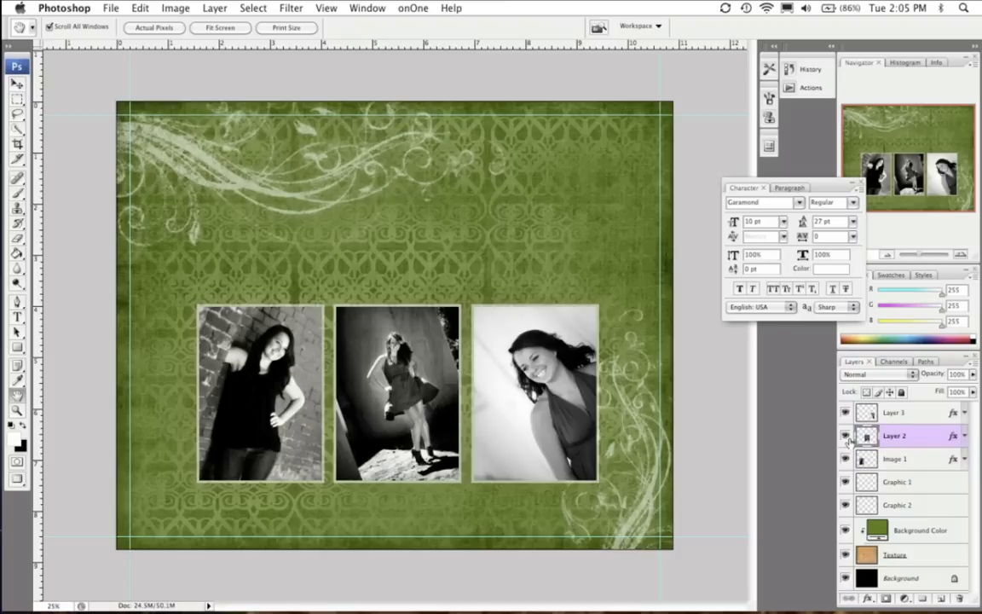
pyautogui.click(846, 436)
pyautogui.click(845, 435)
pyautogui.doubleClick(891, 436)
pyautogui.write('Image 2')
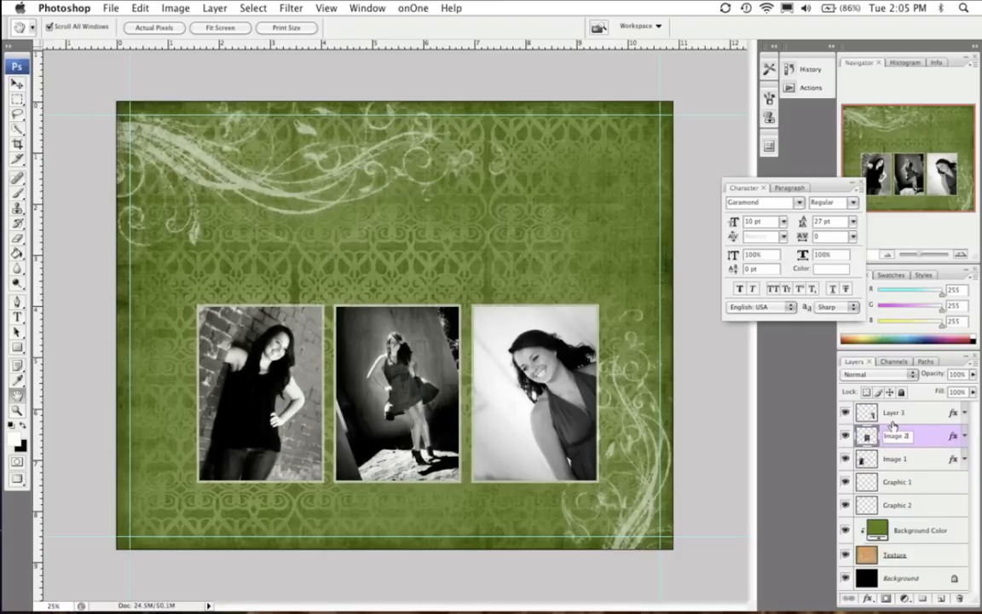
# Rename Layer 3 as Image 3
pyautogui.click(893, 416)
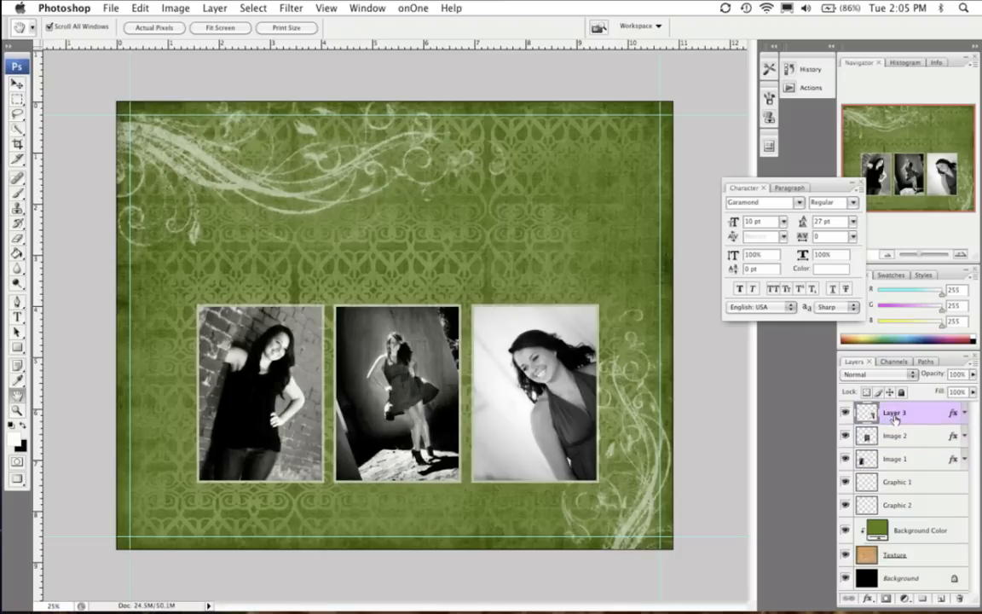
pyautogui.doubleClick(894, 418)
pyautogui.click(648, 168)
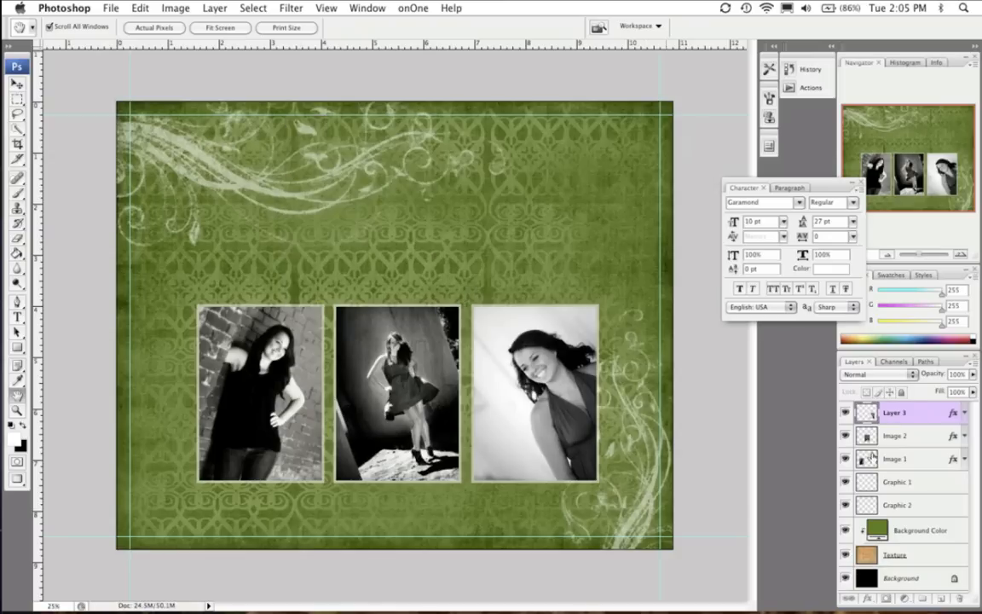
pyautogui.doubleClick(895, 412)
pyautogui.write('Ima')
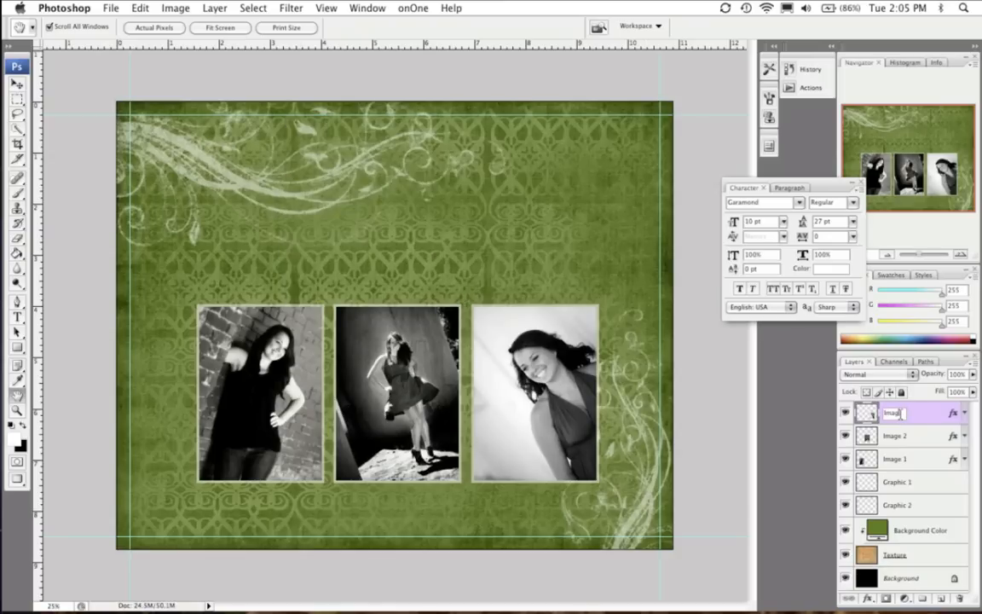
pyautogui.write('ge 3')
pyautogui.click(895, 436)
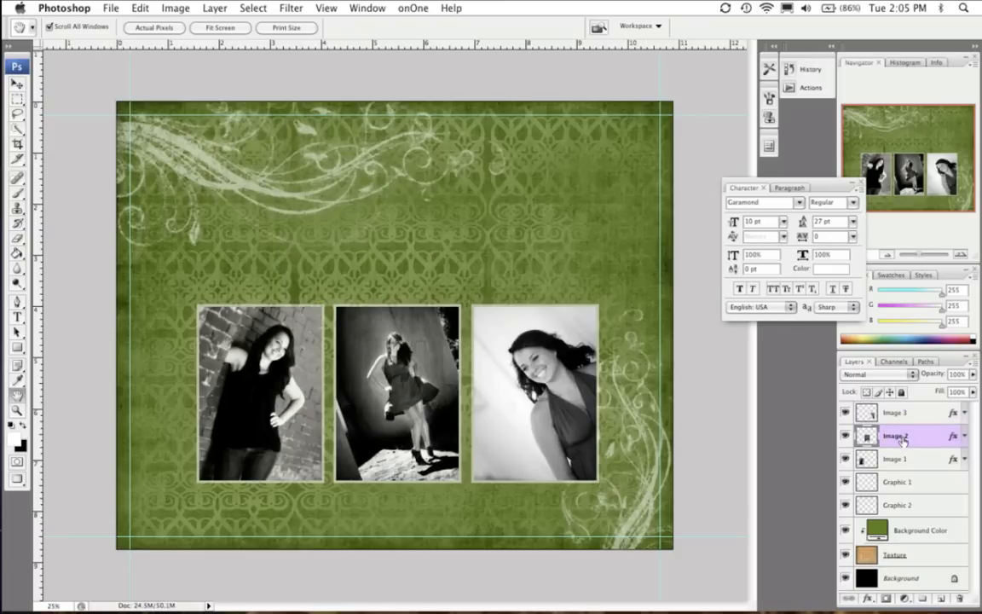
# Reorder the photo layers so that Image 1 is above Image 2 and Image 3 is below it
pyautogui.click(846, 460)
pyautogui.click(846, 460)
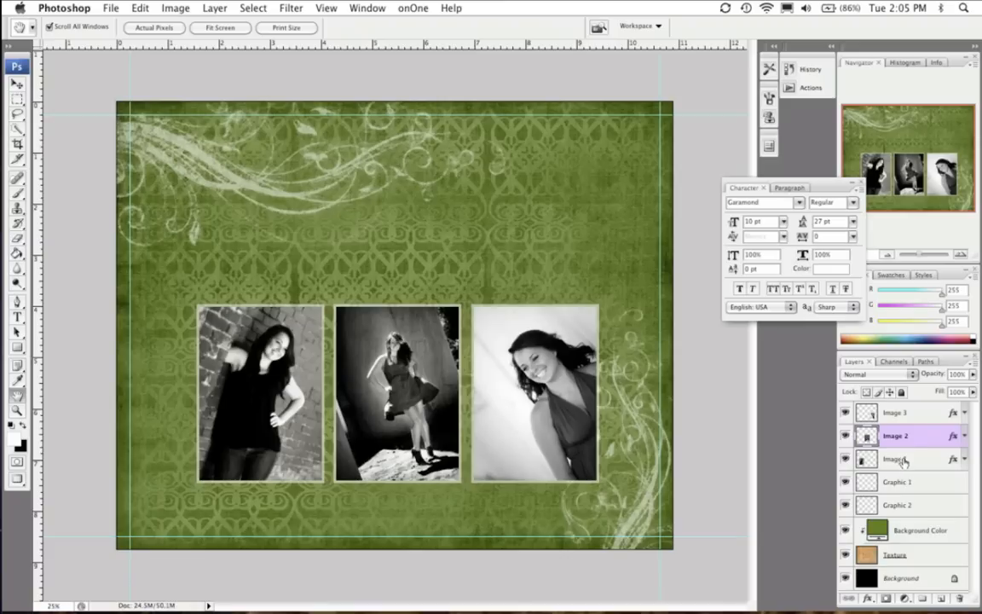
pyautogui.moveTo(899, 412); pyautogui.dragTo(899, 412)
pyautogui.moveTo(902, 462); pyautogui.dragTo(902, 432)
# Hide and show each of the three image layers and both graphic layers to check what each one contains
pyautogui.click(845, 412)
pyautogui.click(845, 412)
pyautogui.click(845, 435)
pyautogui.click(844, 436)
pyautogui.click(844, 459)
pyautogui.click(845, 460)
pyautogui.click(846, 483)
pyautogui.click(845, 483)
pyautogui.click(845, 505)
pyautogui.click(846, 506)
pyautogui.click(844, 505)
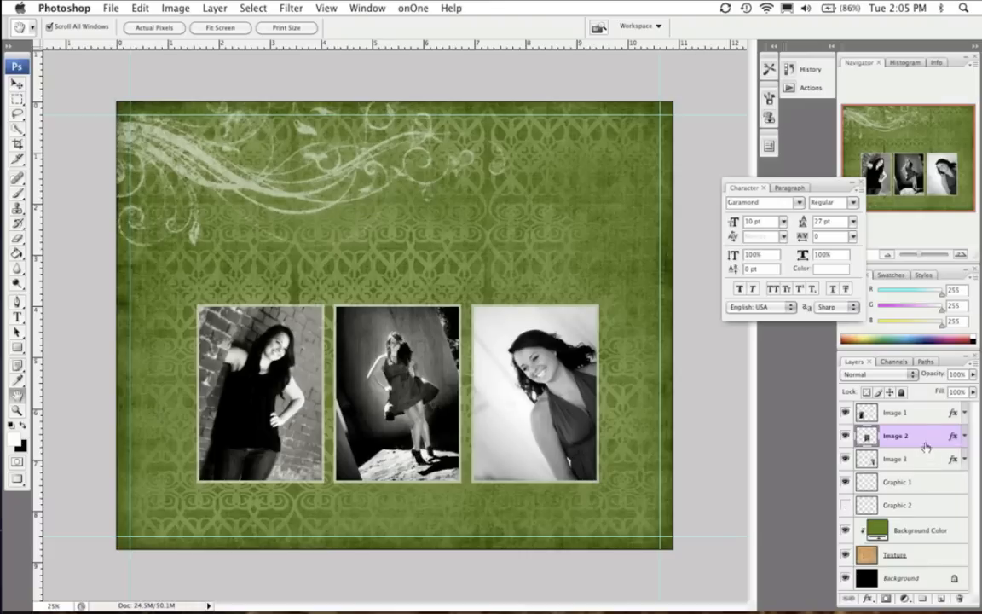
pyautogui.click(845, 505)
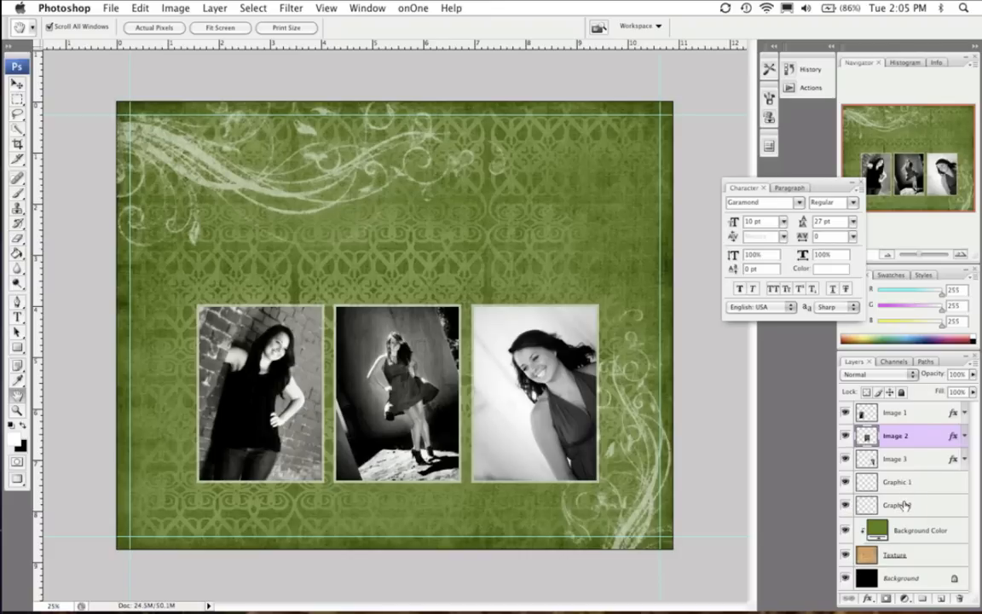
# Select the Image 1 layer, switch to Lightroom, and open the original Brit63.JPG from the client's Images folder in Photoshop
pyautogui.click(905, 421)
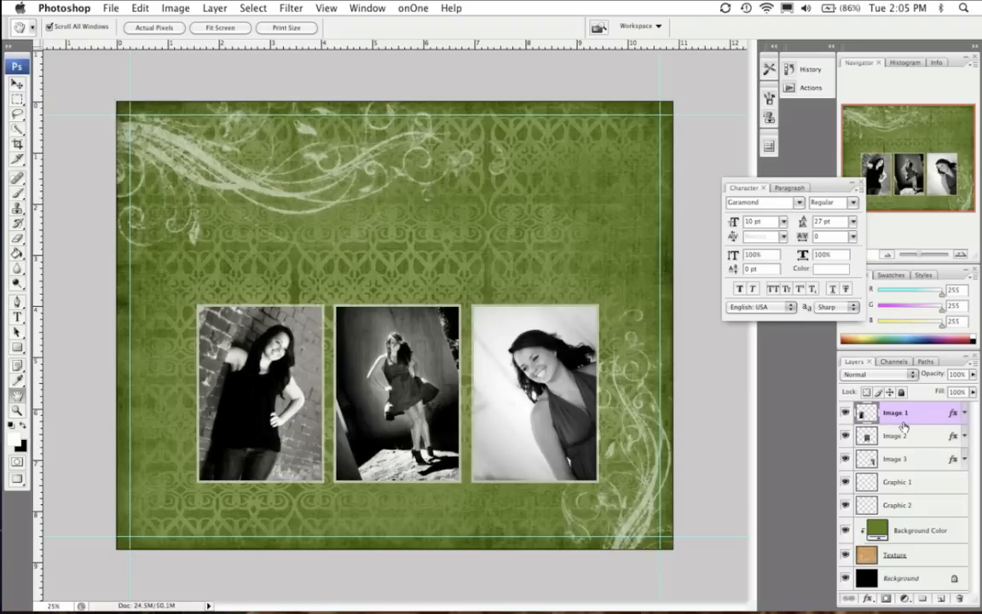
pyautogui.moveTo(473, 603)
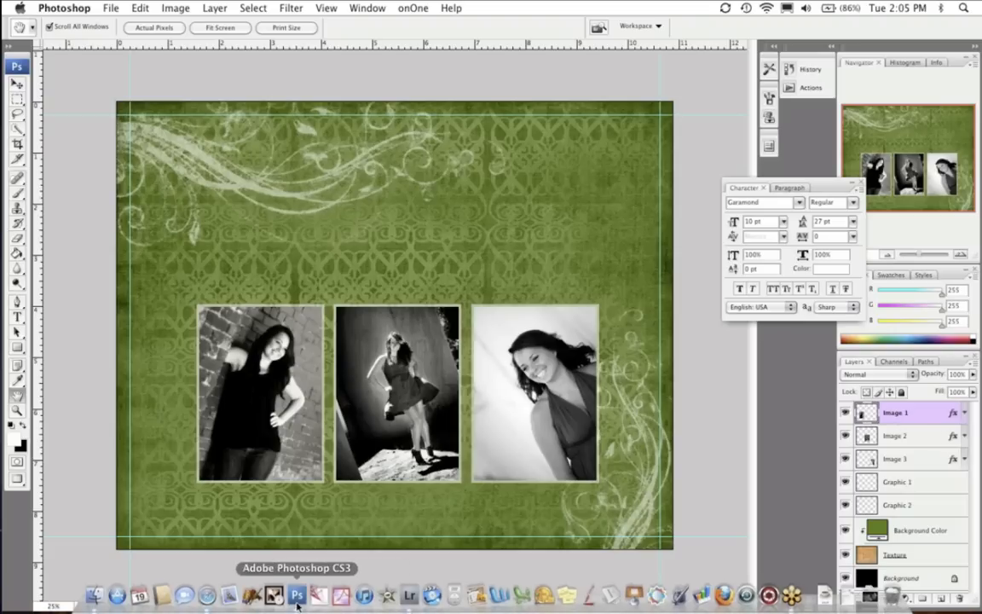
pyautogui.click(410, 599)
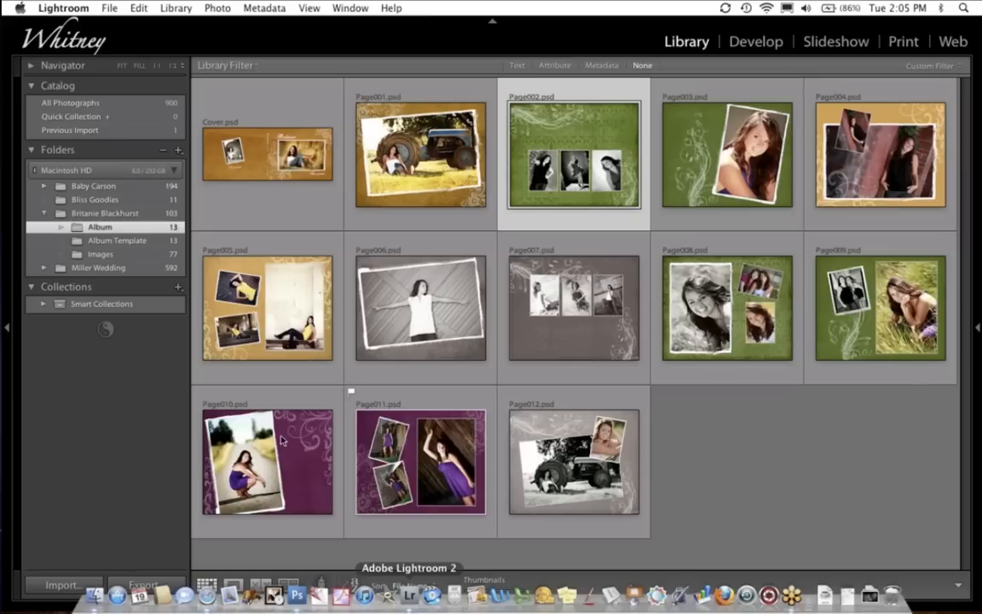
pyautogui.click(101, 254)
pyautogui.click(435, 165)
pyautogui.press('super+e')
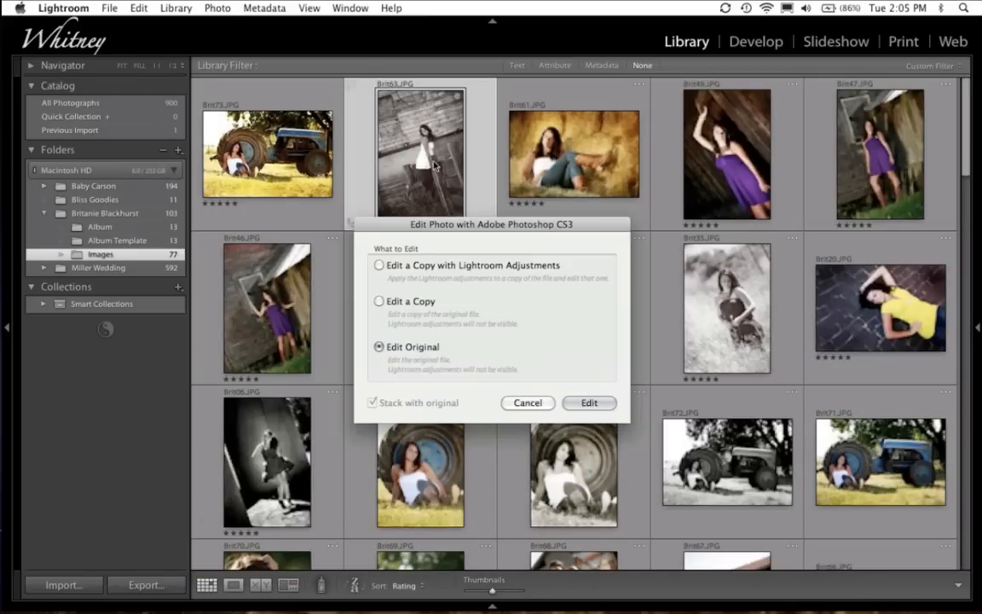
pyautogui.press('Return')
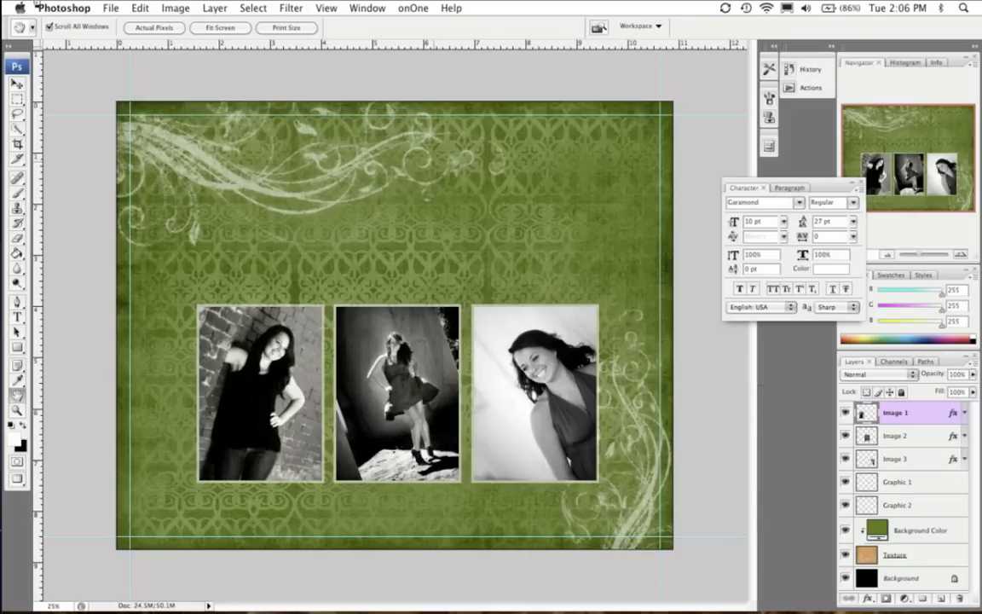
pyautogui.doubleClick(882, 420)
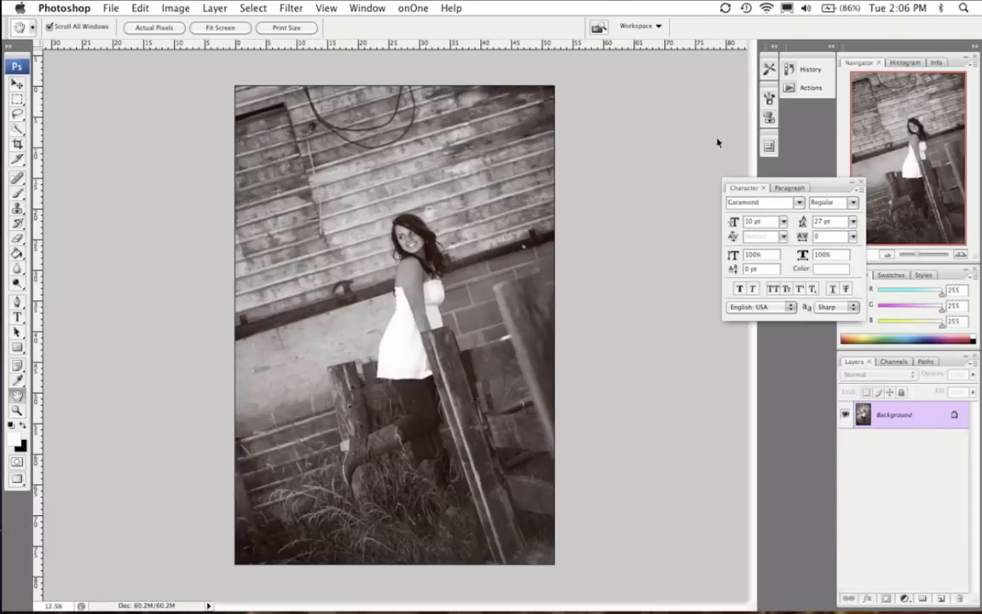
# Show both documents in floating windows, move Page002.psd aside, and bring Brit63.JPG to the front
pyautogui.press('f')
pyautogui.press('f')
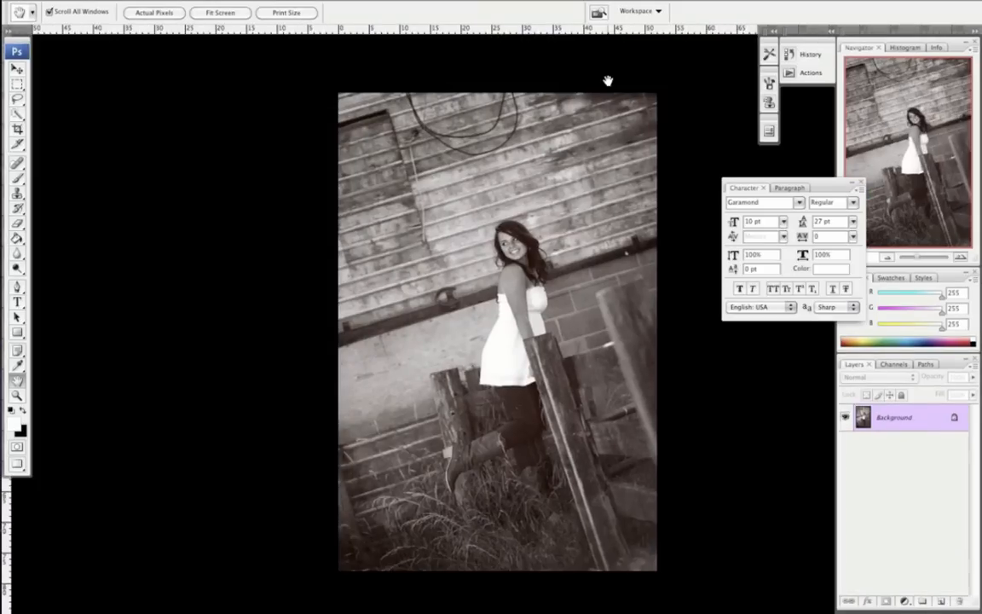
pyautogui.press('f')
pyautogui.click(487, 51)
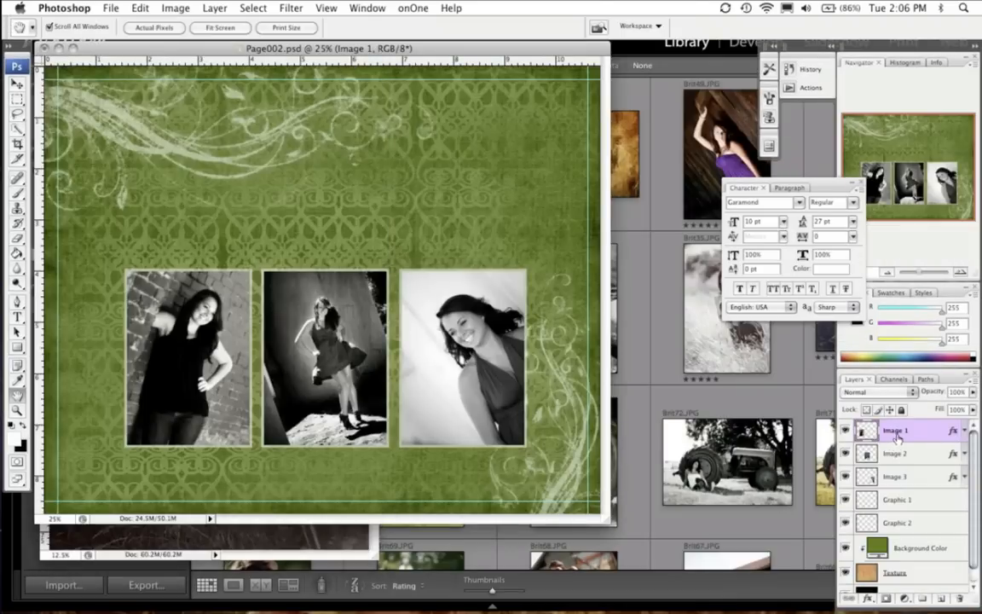
pyautogui.moveTo(476, 51); pyautogui.dragTo(587, 146)
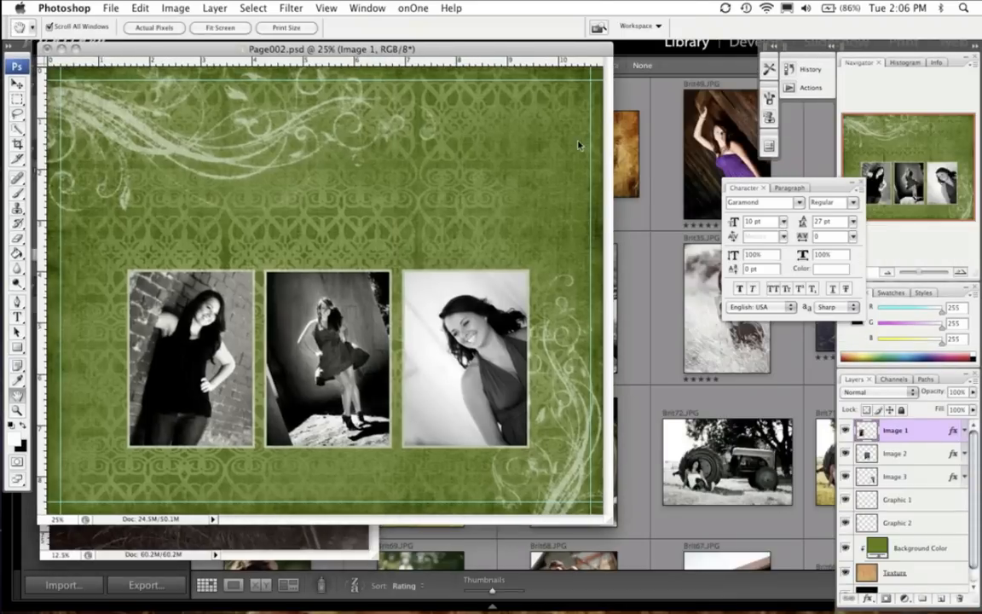
pyautogui.click(264, 73)
# Copy Brit63.JPG into Page002.psd over the first photo, scaled to about 20.6%, and clip it to the Image 1 layer
pyautogui.click(17, 83)
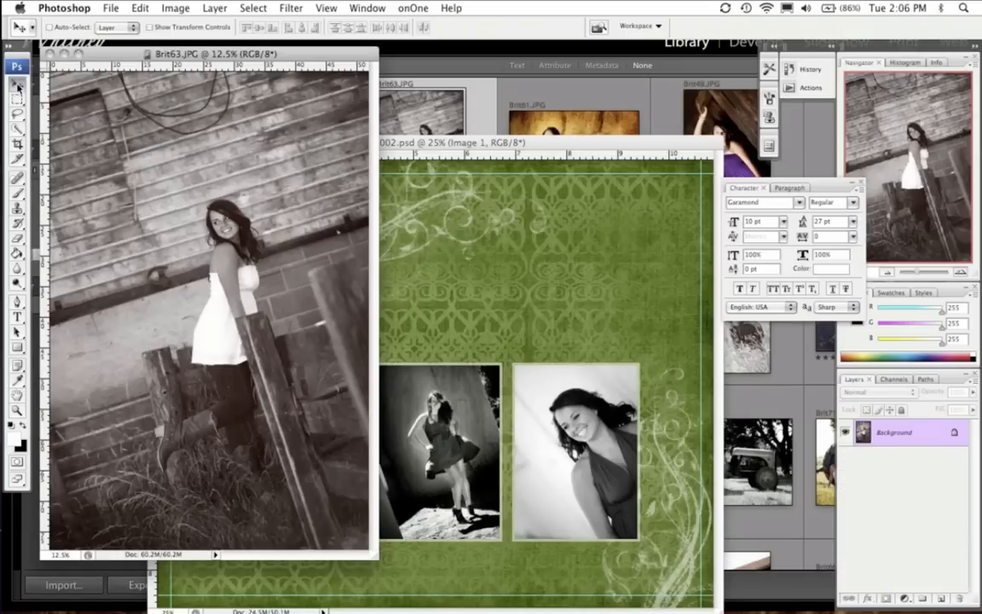
pyautogui.moveTo(194, 279); pyautogui.dragTo(469, 418)
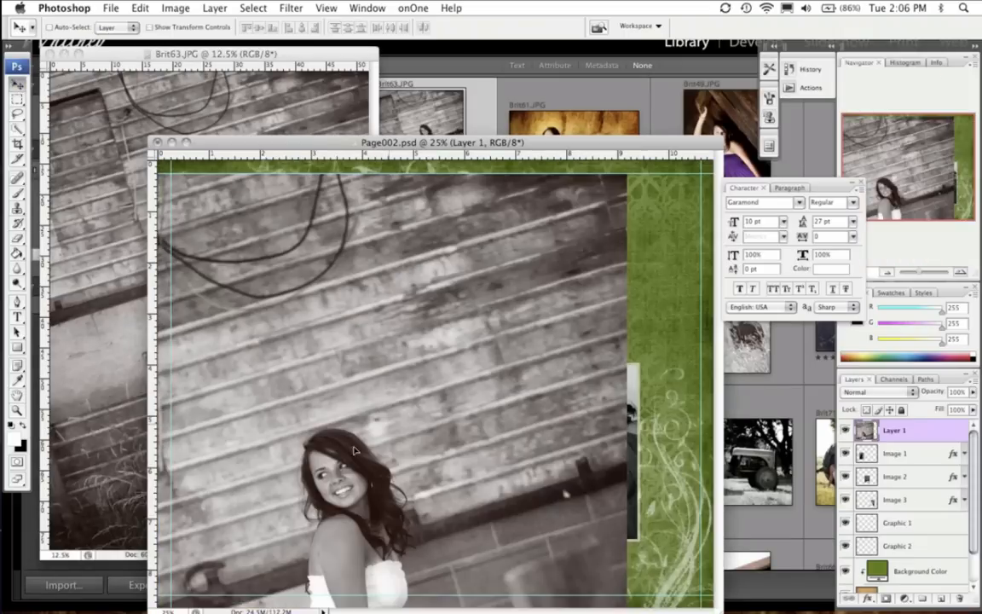
pyautogui.hotkey('ctrl', 't')
pyautogui.moveTo(585, 201); pyautogui.dragTo(345, 560)
pyautogui.moveTo(248, 550); pyautogui.dragTo(327, 422)
pyautogui.moveTo(270, 482); pyautogui.dragTo(307, 416)
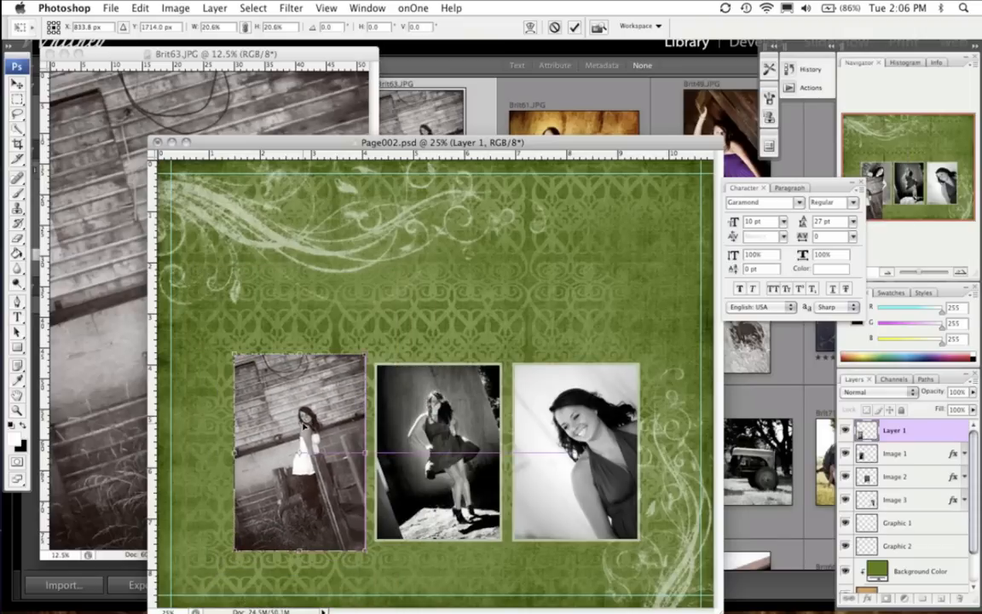
pyautogui.press('Return')
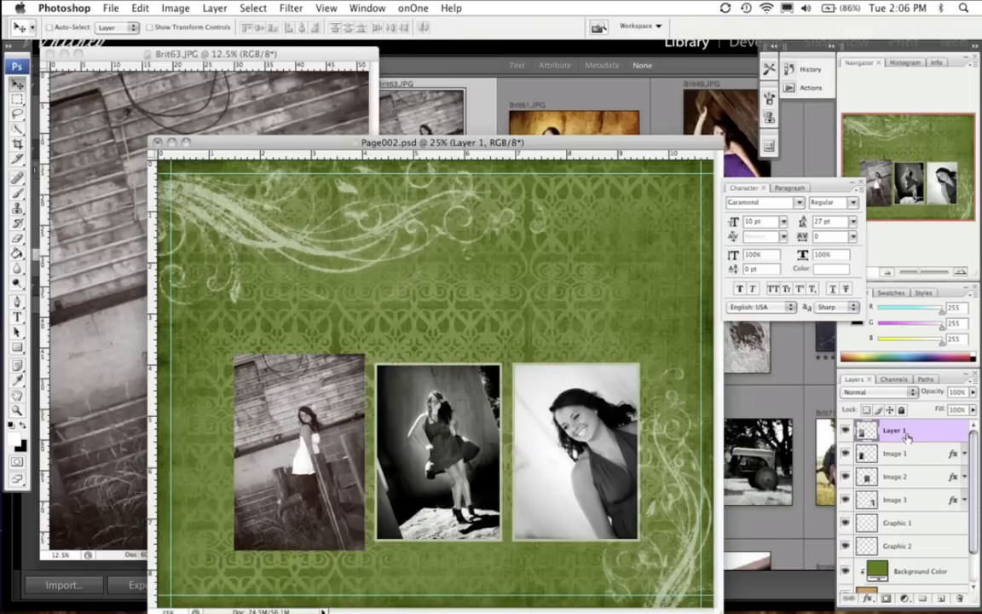
pyautogui.keyDown('alt'); pyautogui.click(924, 441); pyautogui.keyUp('alt')
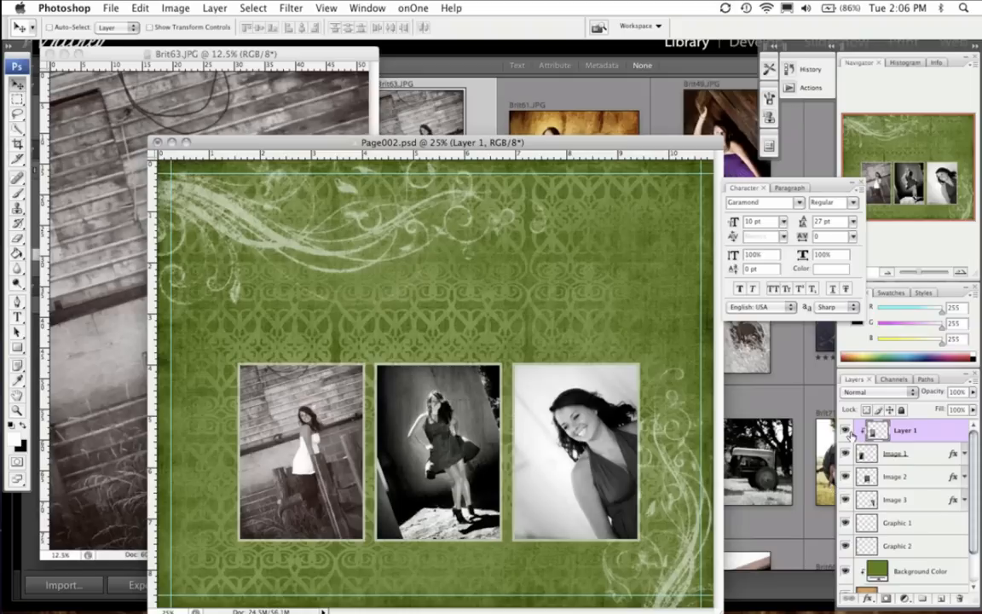
# Hide the clipped Layer 1 photo to reveal the original underneath, and delete that layer
pyautogui.click(844, 431)
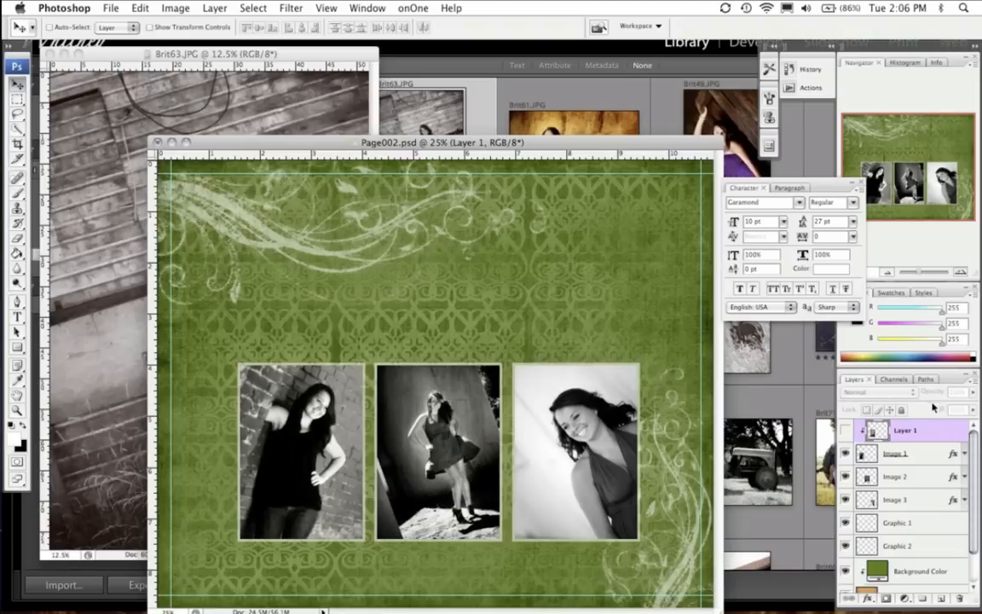
pyautogui.scroll(-2, 874, 541)
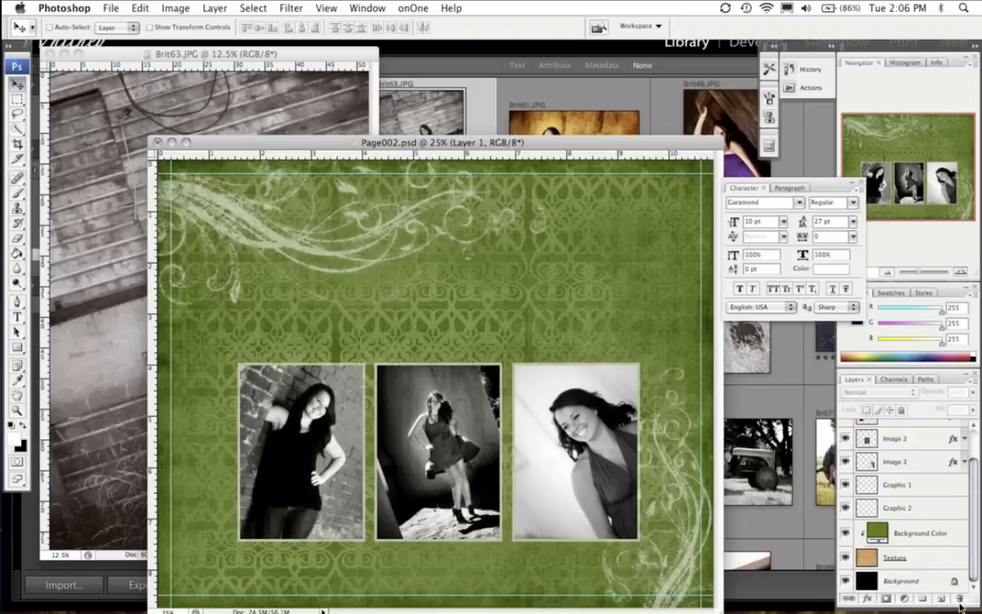
pyautogui.moveTo(969, 459); pyautogui.dragTo(960, 600)
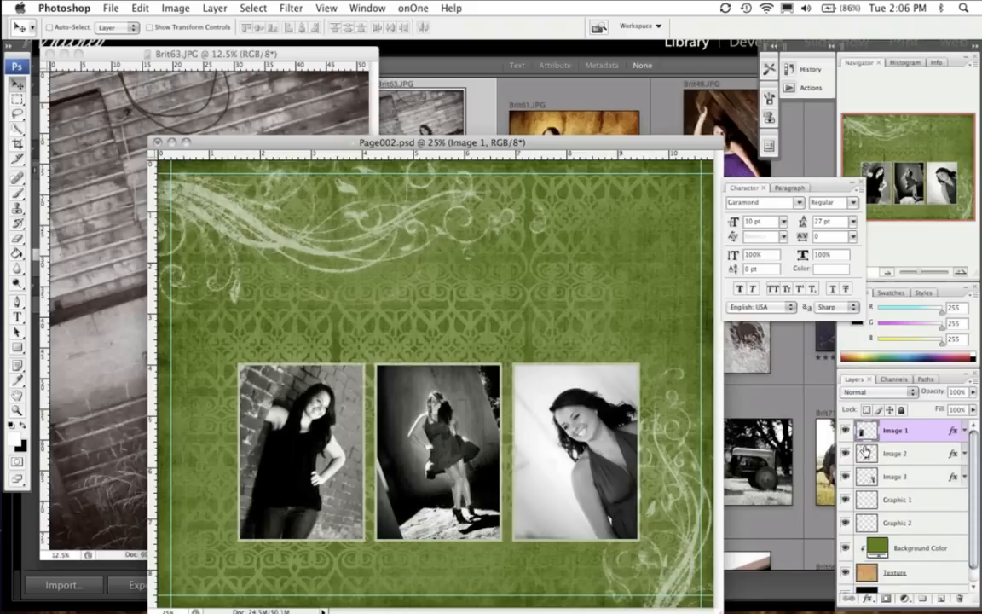
# Reset the colours to default, fill the outline of the Image 1 photo with black using the Paint Bucket, and clear the selection
pyautogui.press('d')
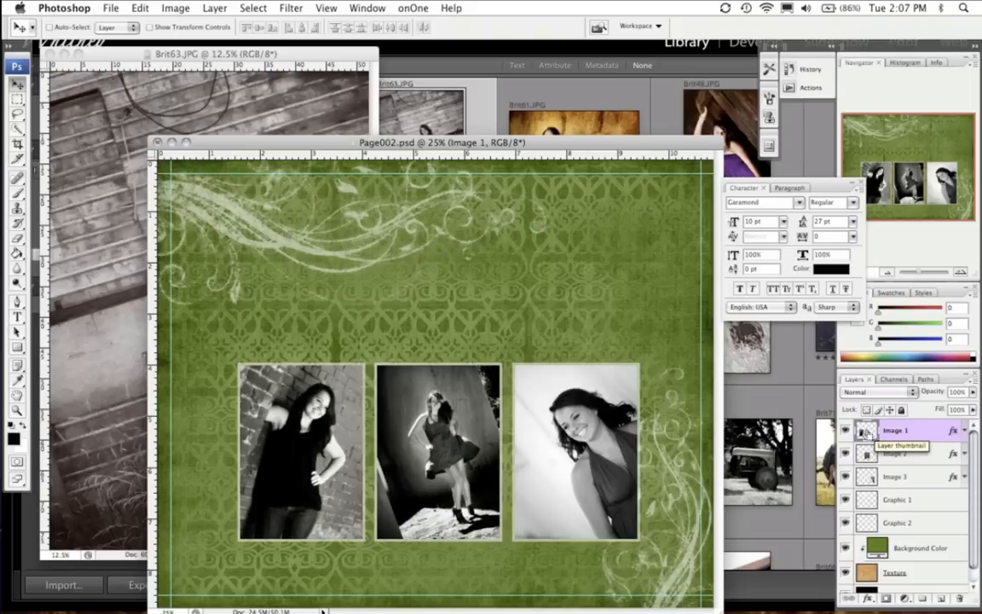
pyautogui.keyDown('super'); pyautogui.click(866, 432); pyautogui.keyUp('super')
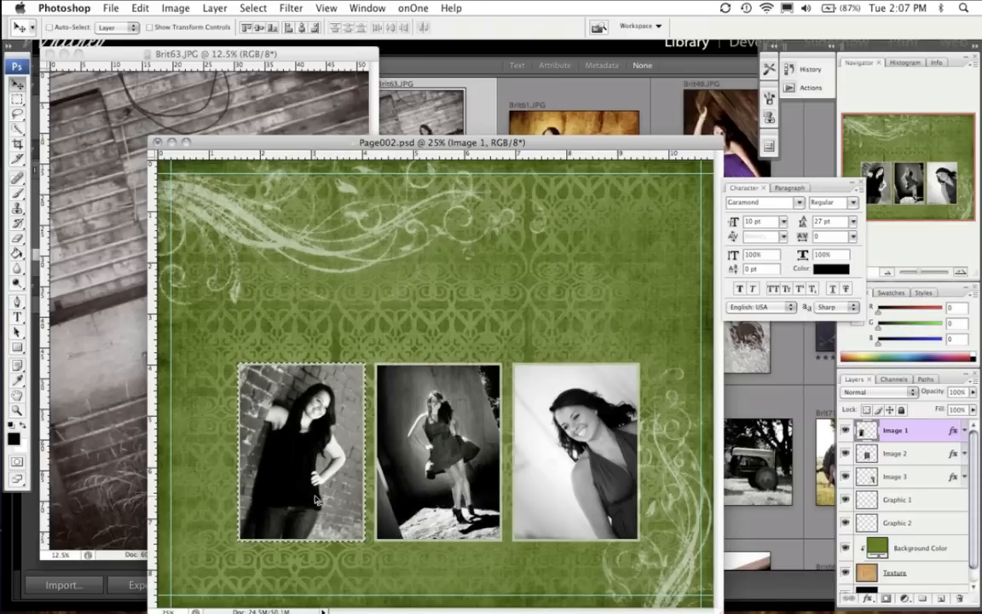
pyautogui.press('g')
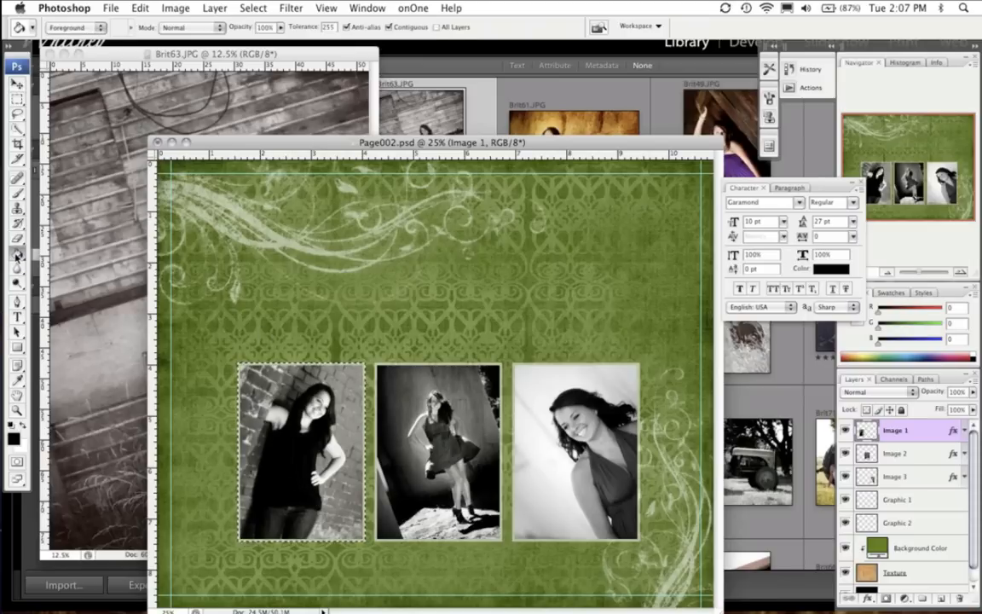
pyautogui.click(284, 433)
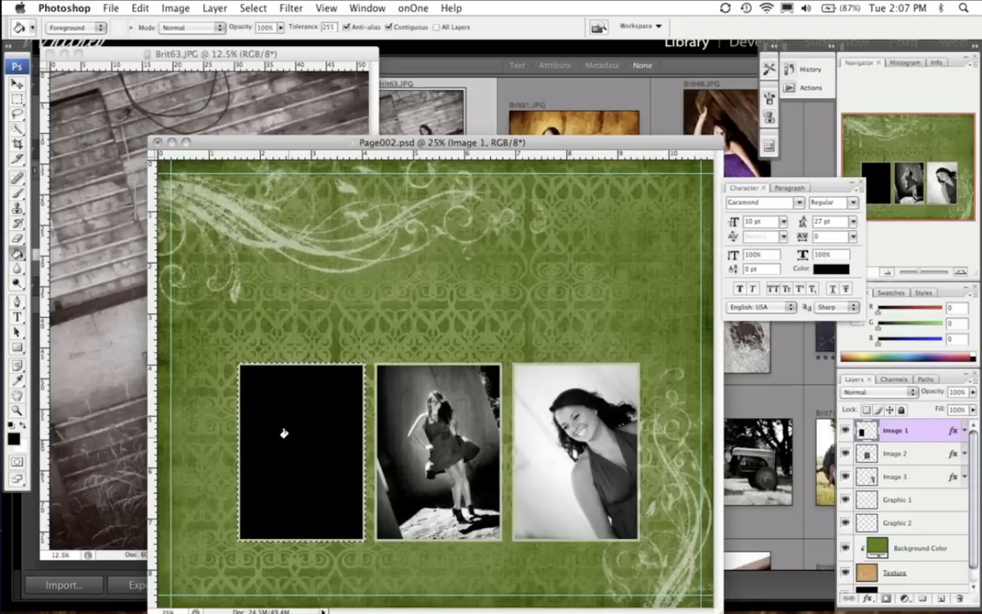
pyautogui.press('super+d')
# Fill the outlines of the Image 2 and Image 3 photos with black using the Paint Bucket, clearing the selection after each
pyautogui.click(891, 455)
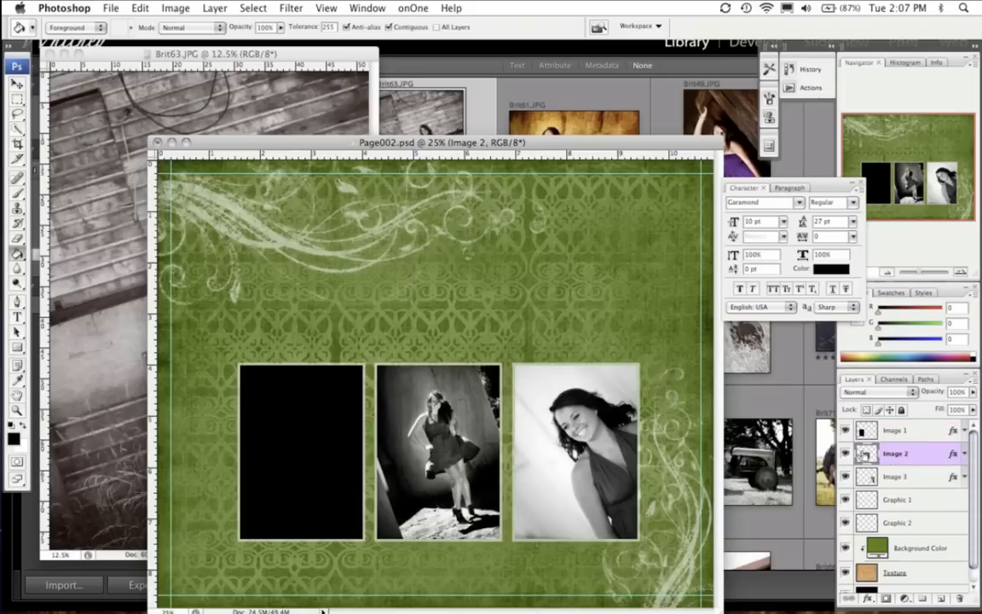
pyautogui.keyDown('super'); pyautogui.click(867, 453); pyautogui.keyUp('super')
pyautogui.click(416, 469)
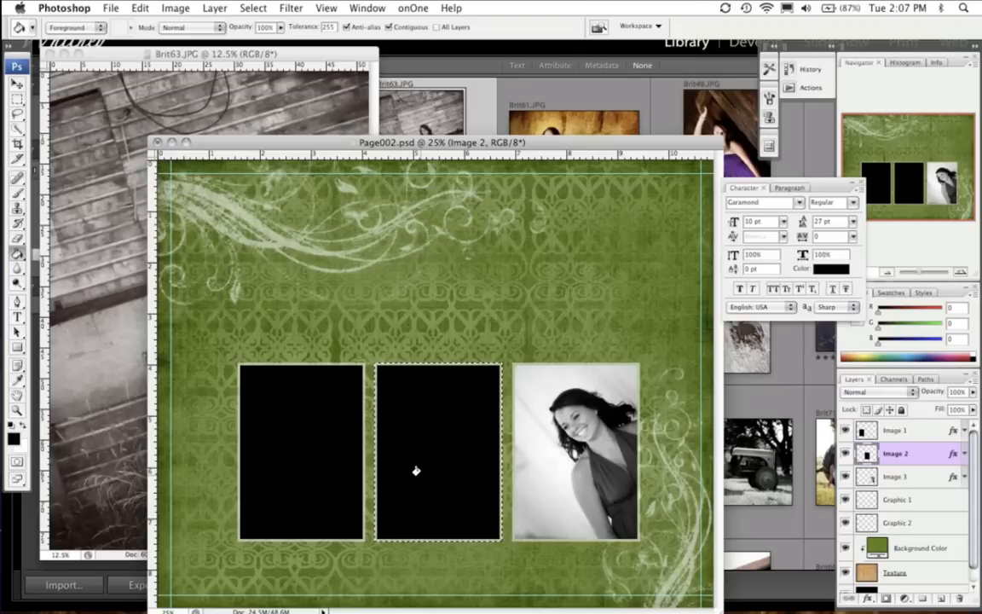
pyautogui.hotkey('ctrl', 'd')
pyautogui.keyDown('ctrl'); pyautogui.click(866, 477); pyautogui.keyUp('ctrl')
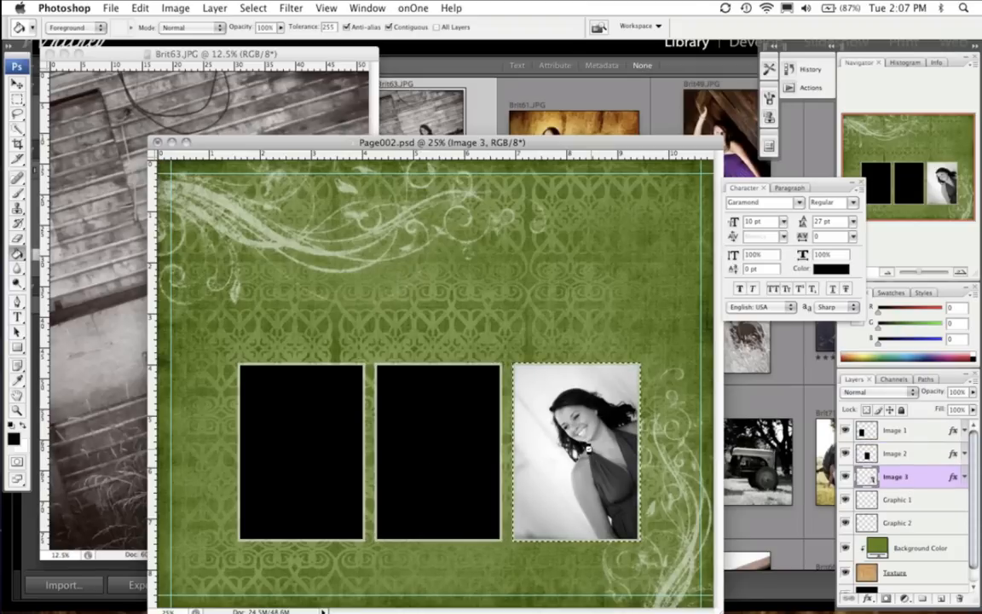
pyautogui.click(586, 445)
pyautogui.hotkey('ctrl', 'd')
# Close Brit63.JPG and move the Page002.psd window so the whole page is in view
pyautogui.moveTo(602, 139); pyautogui.dragTo(602, 85)
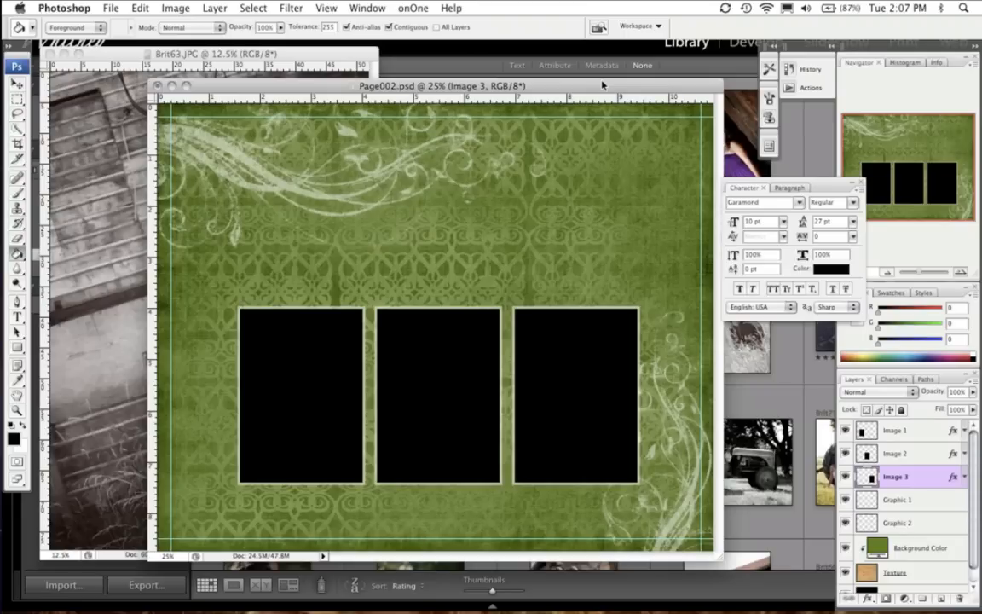
pyautogui.click(320, 54)
pyautogui.press('super+w')
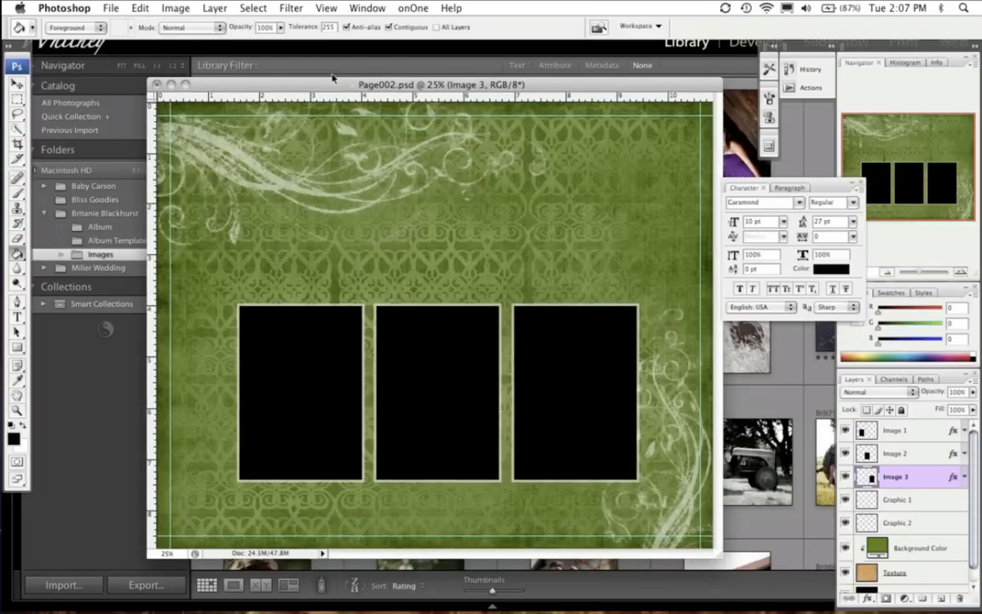
pyautogui.moveTo(345, 88); pyautogui.dragTo(333, 78)
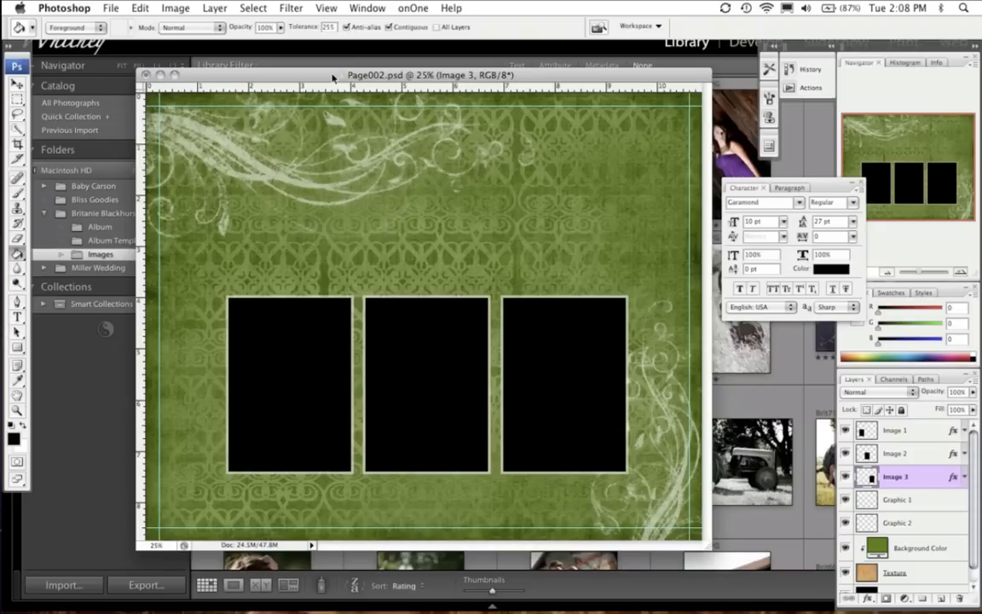
# Try to open PhotoFrame 4.6 Professional Edition with the Texture layer selected
pyautogui.click(897, 573)
pyautogui.click(413, 8)
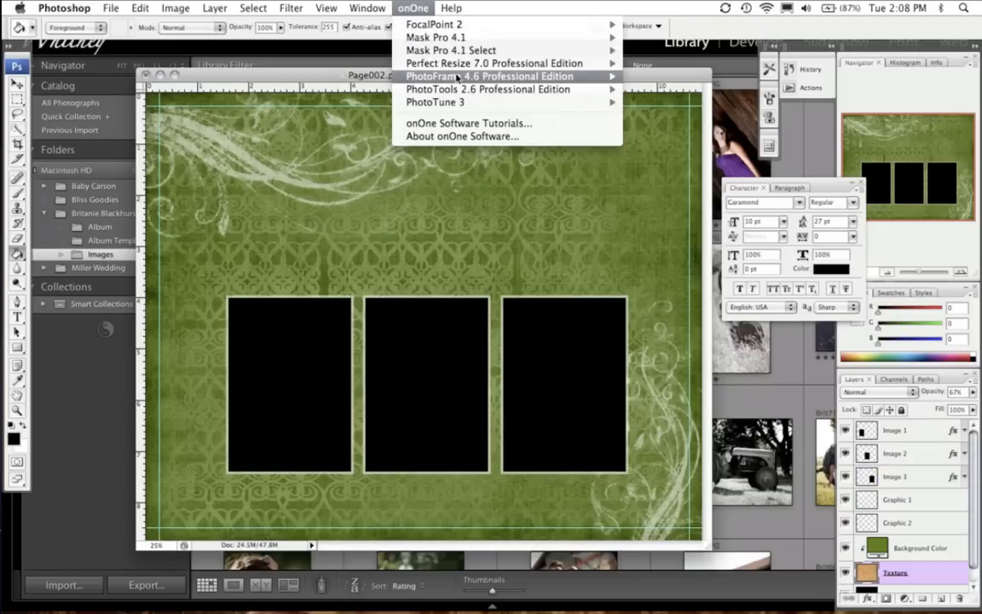
pyautogui.moveTo(458, 77)
pyautogui.click(659, 76)
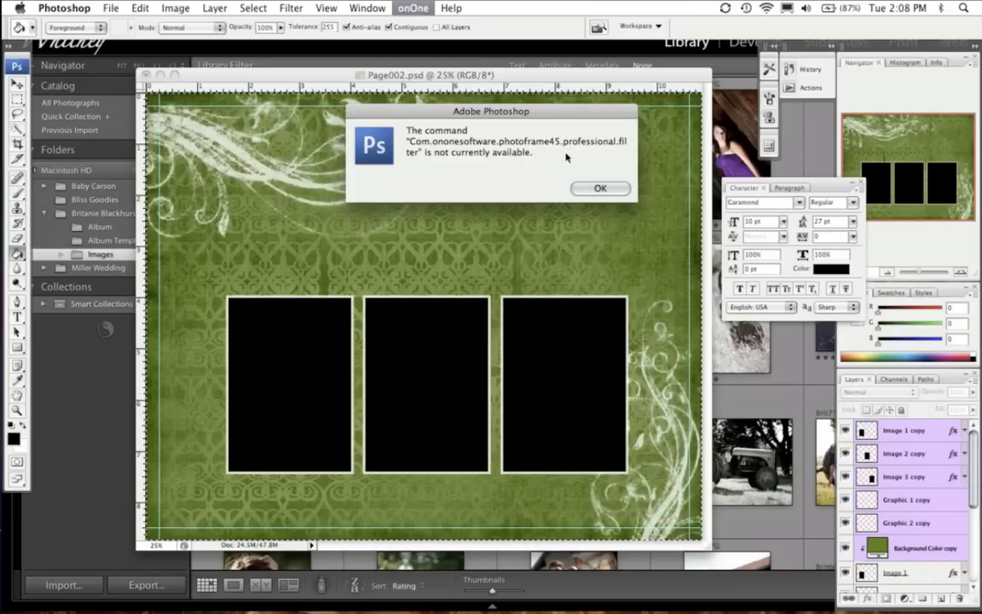
pyautogui.click(600, 188)
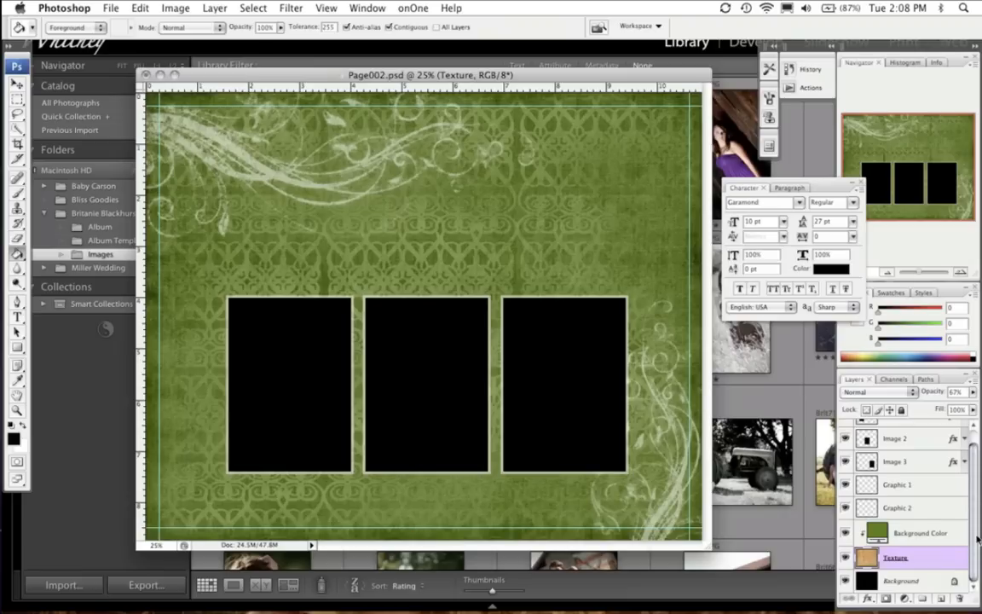
# Select the Background layer and open the PhotoFrame 4.6 Professional Edition library
pyautogui.click(944, 581)
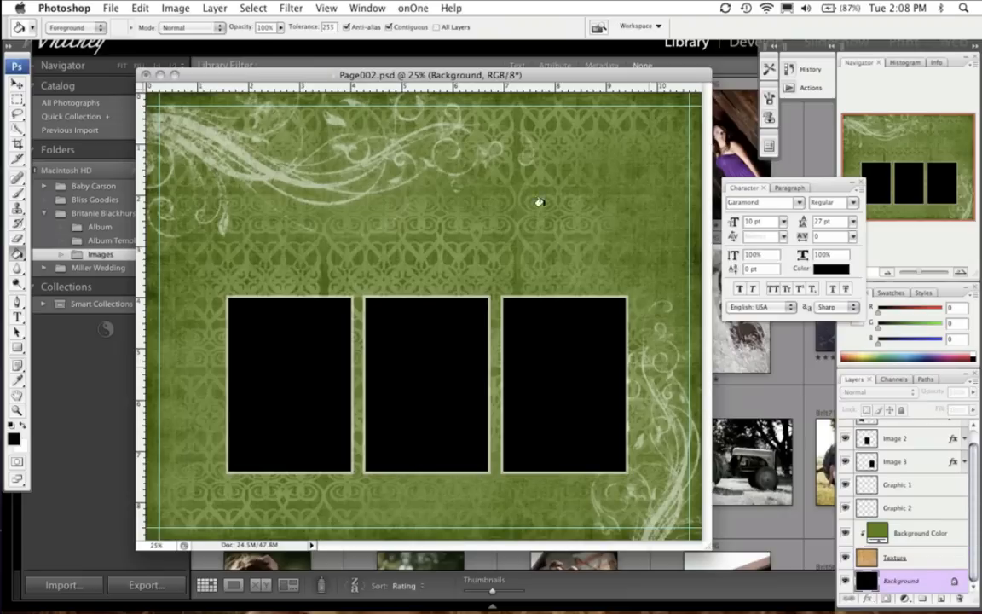
pyautogui.click(413, 8)
pyautogui.moveTo(414, 76)
pyautogui.click(741, 75)
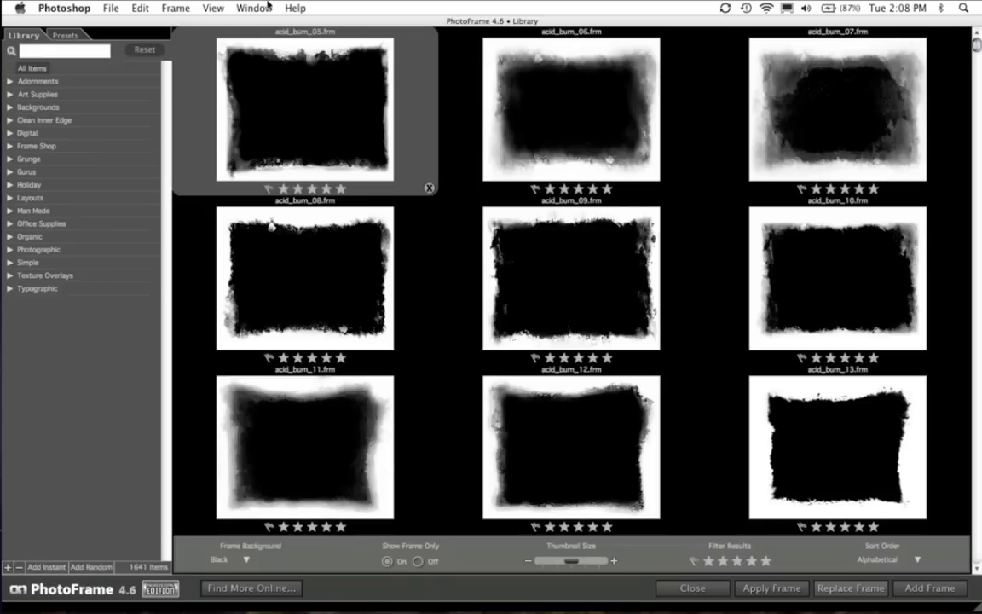
# Examine the Baby, Bohemian, Grunge, Scrolls, Floral and Whimsy adornments in the frame library
pyautogui.click(10, 82)
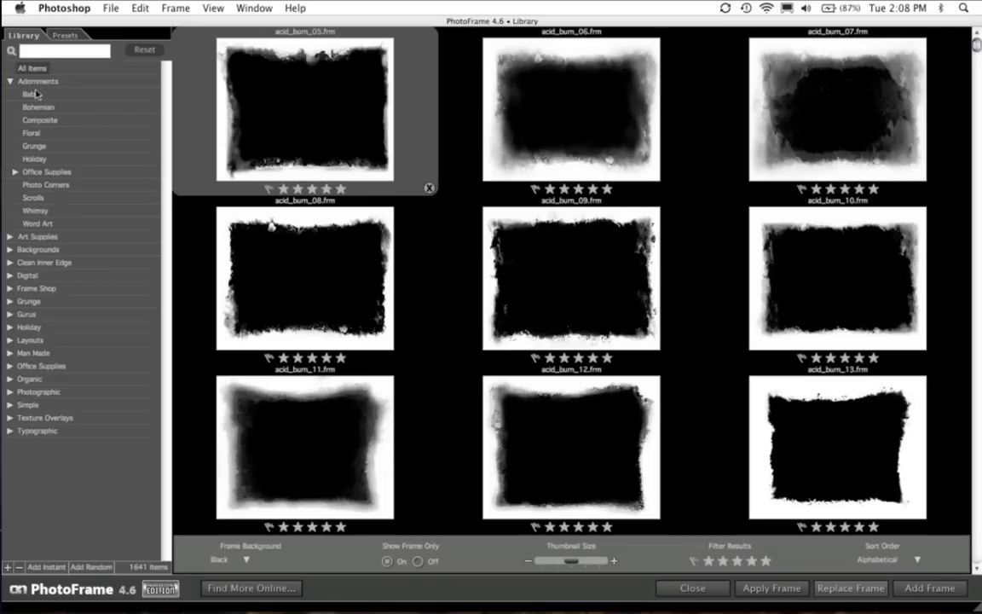
pyautogui.click(33, 94)
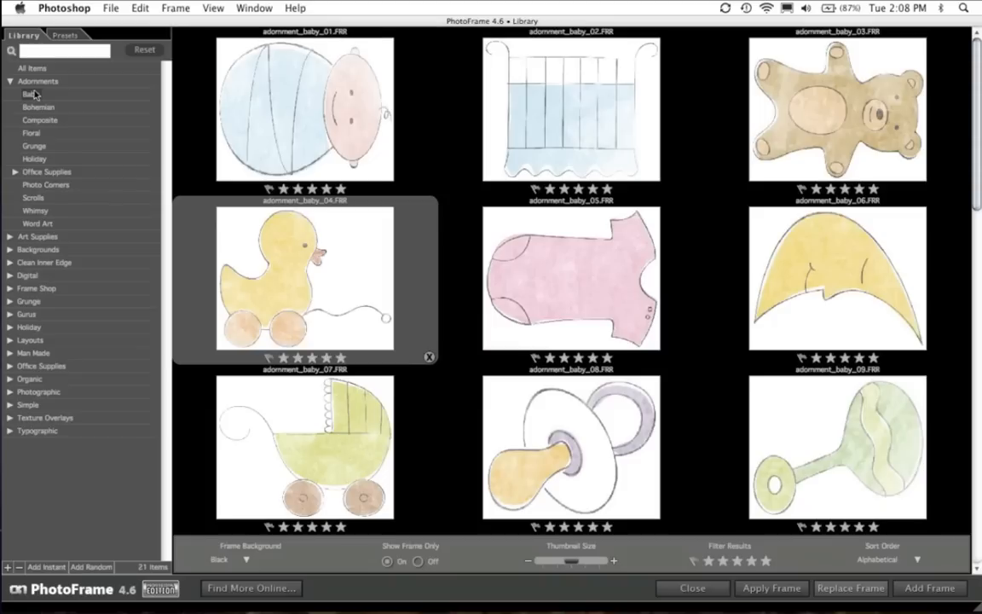
pyautogui.click(36, 106)
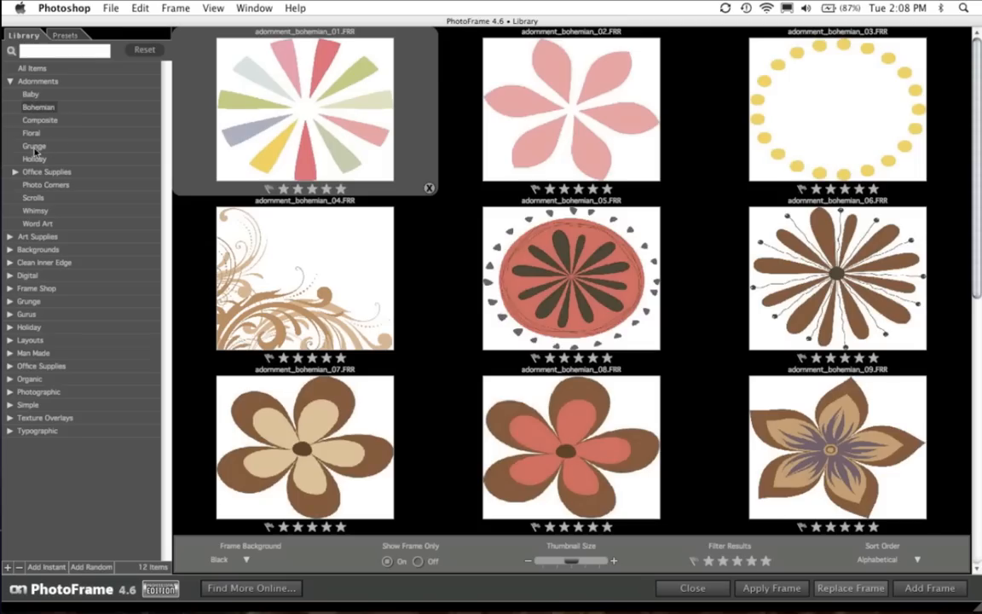
pyautogui.click(34, 147)
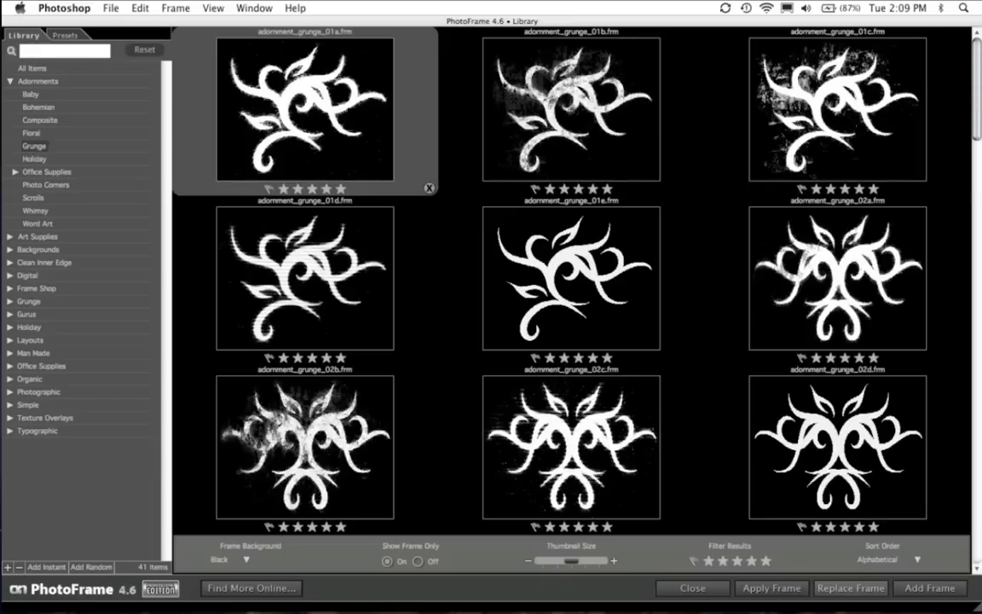
pyautogui.click(34, 198)
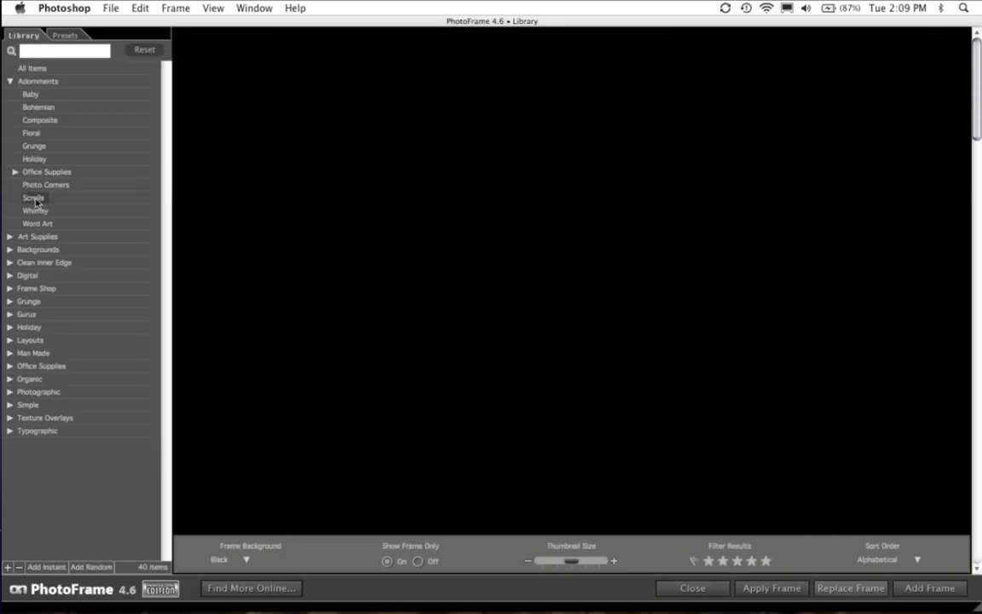
pyautogui.click(36, 134)
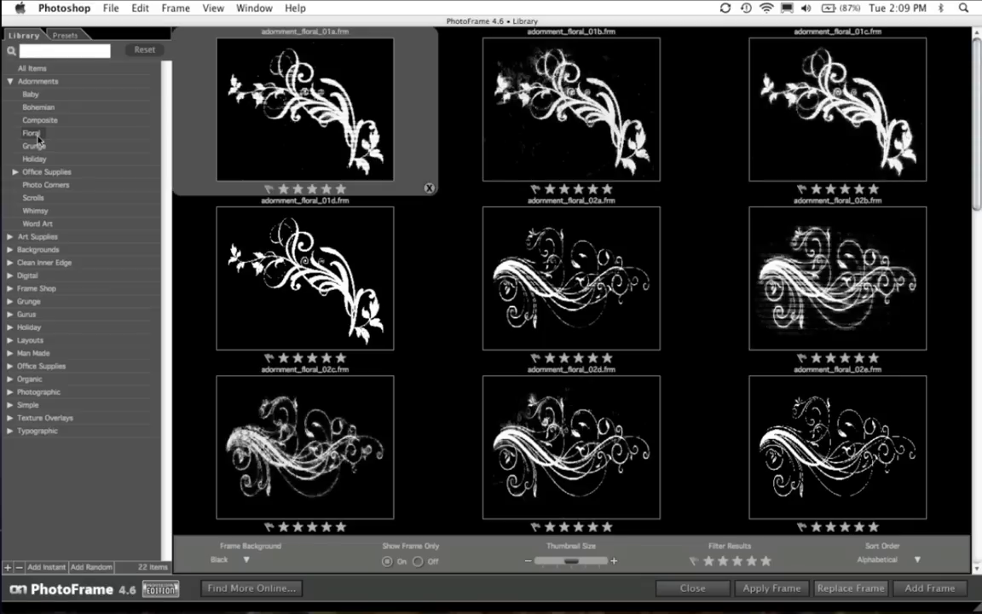
pyautogui.click(34, 210)
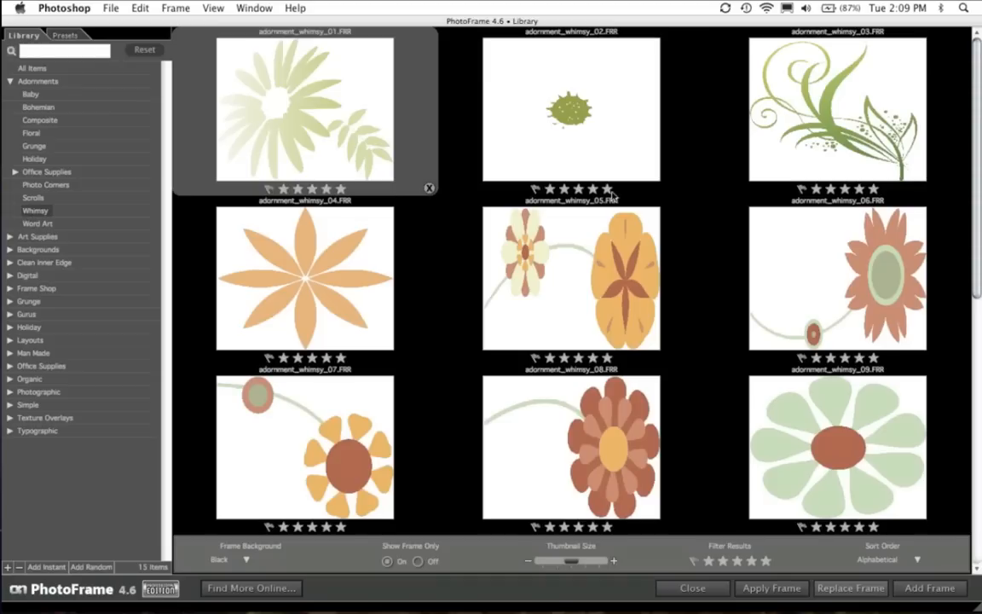
pyautogui.moveTo(979, 265); pyautogui.dragTo(970, 364)
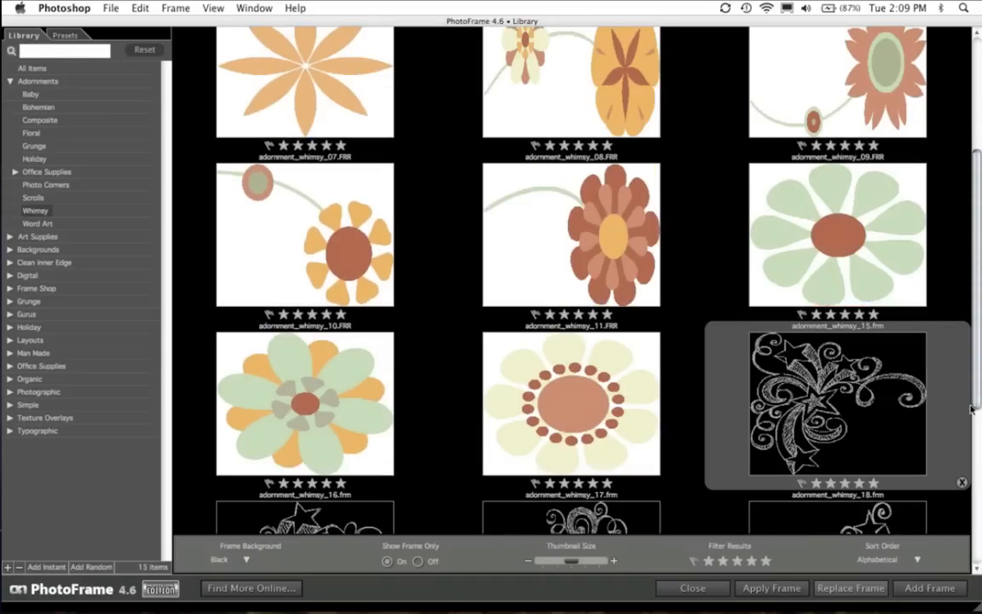
pyautogui.scroll(-3, 977, 490)
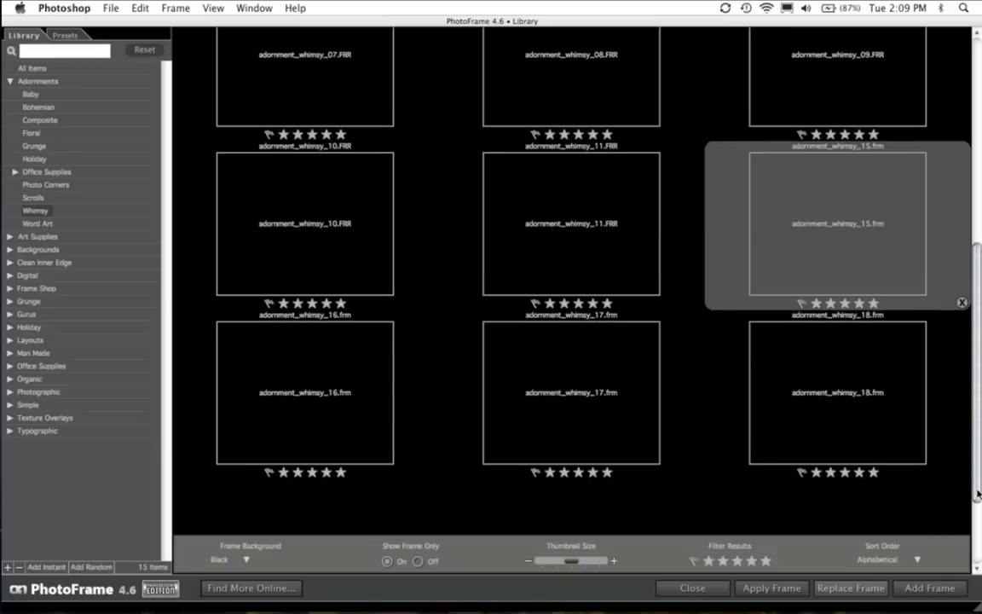
pyautogui.scroll(-3, 978, 494)
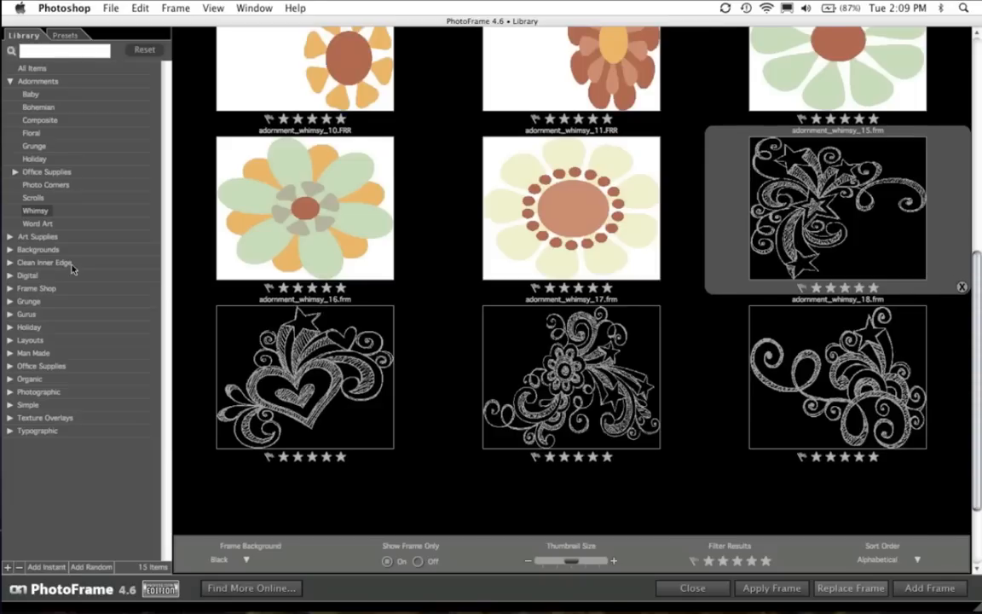
# Examine the Composites backgrounds and the photographic Camera frames in the frame library
pyautogui.click(11, 250)
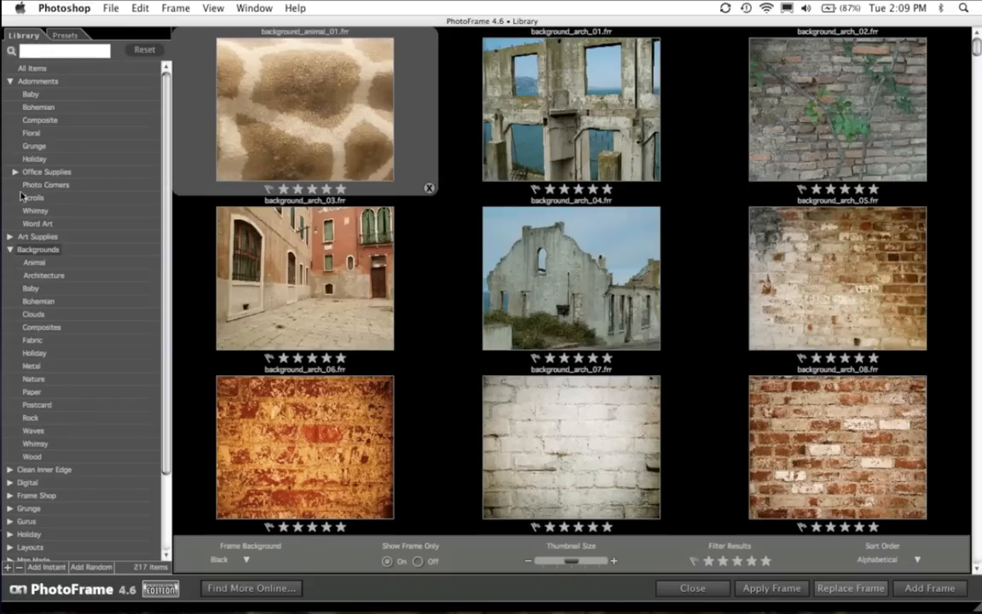
pyautogui.click(38, 327)
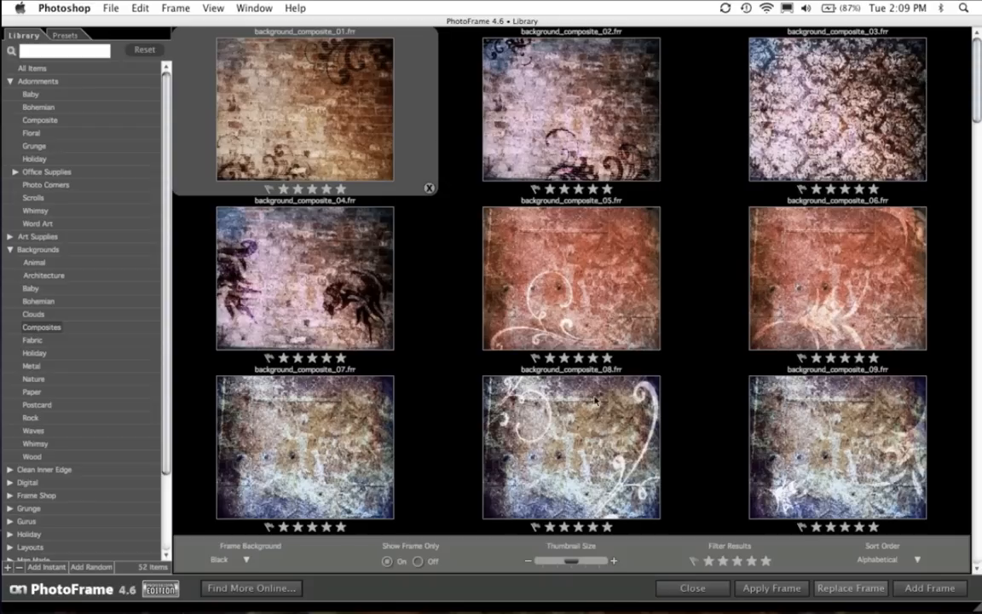
pyautogui.click(978, 344)
pyautogui.click(979, 344)
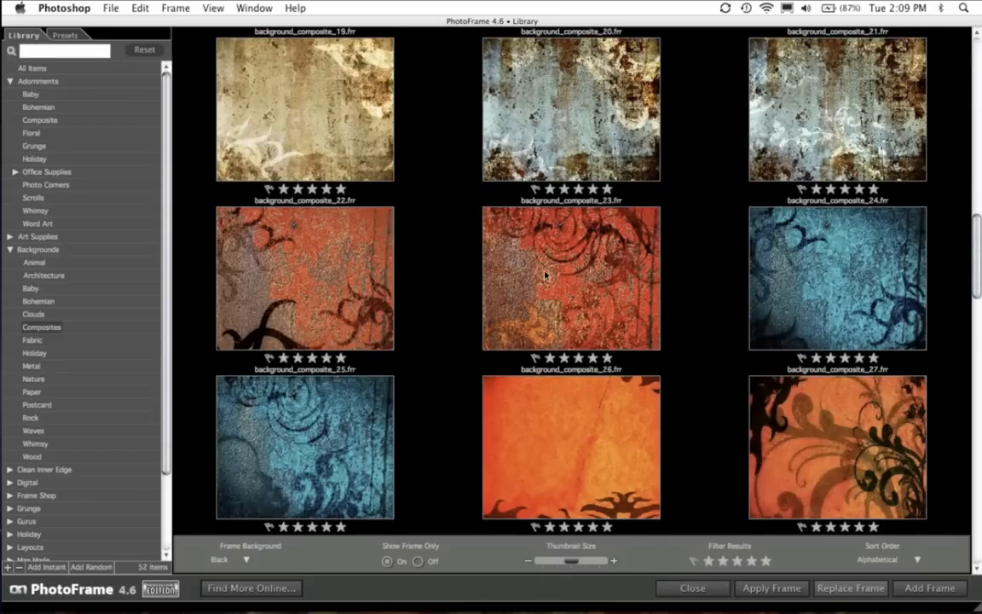
pyautogui.click(978, 384)
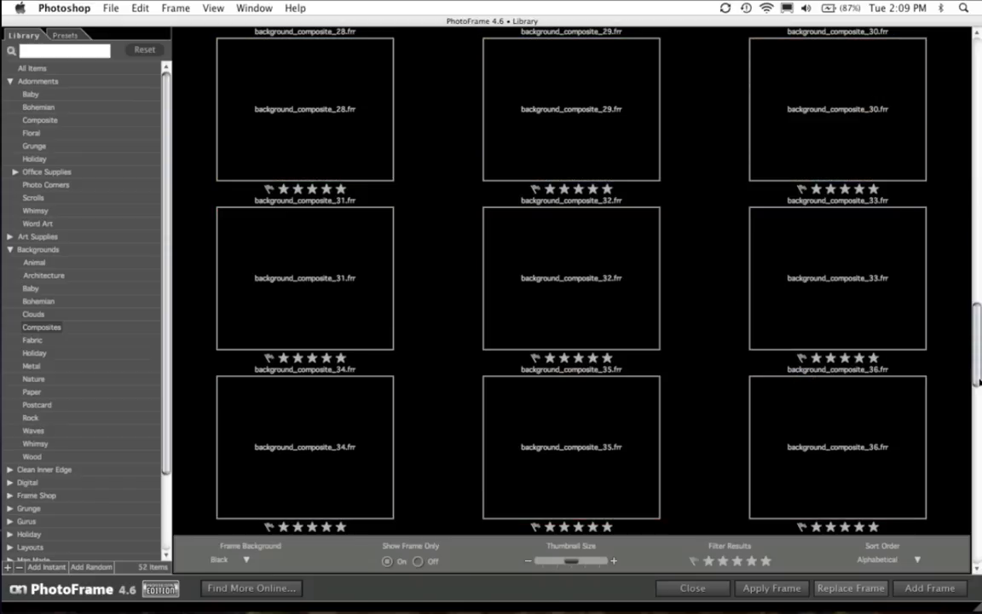
pyautogui.click(979, 384)
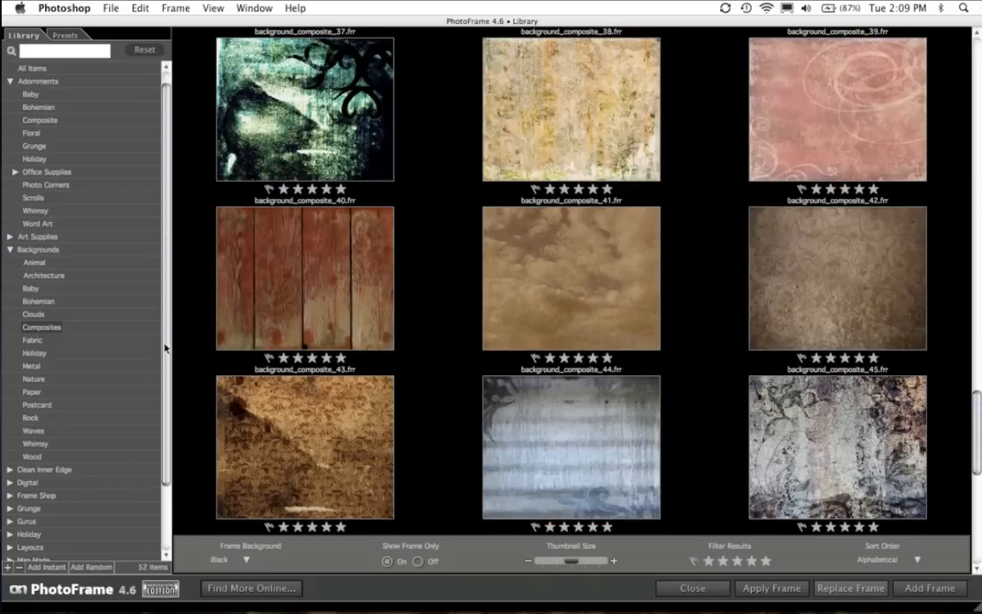
pyautogui.scroll(-3, 150, 486)
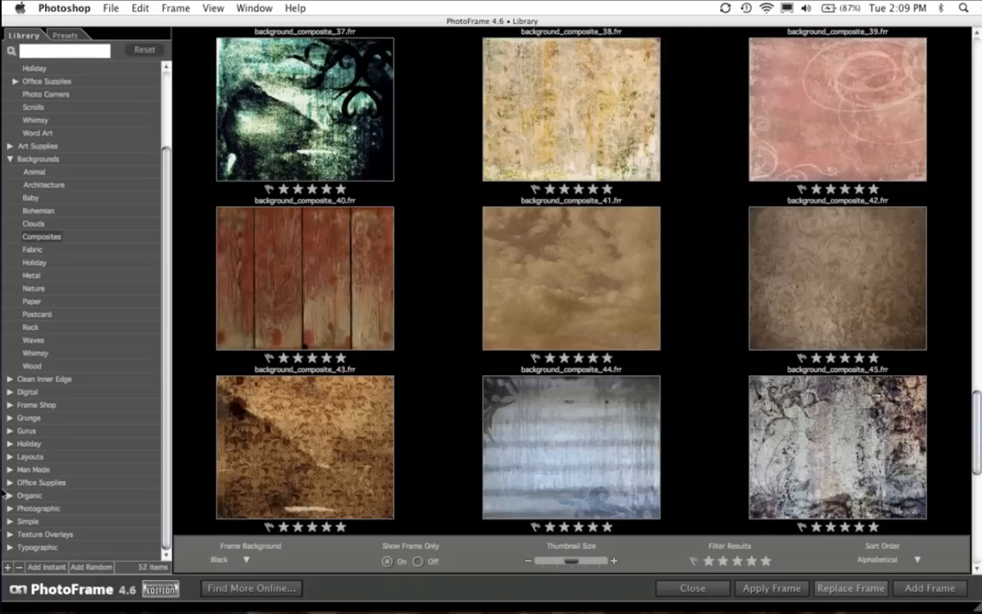
pyautogui.click(10, 508)
pyautogui.click(32, 534)
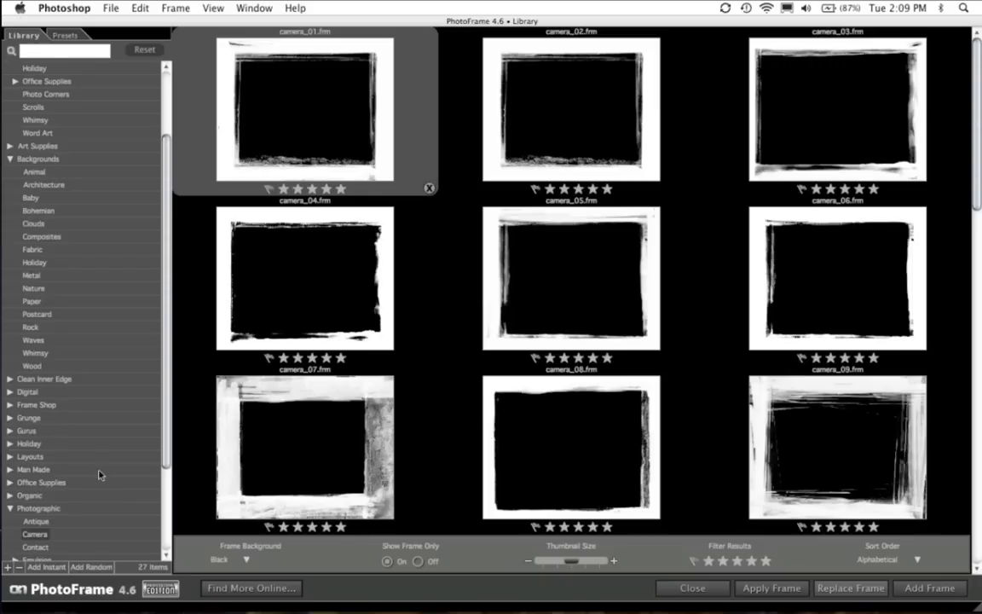
pyautogui.moveTo(169, 316); pyautogui.dragTo(162, 370)
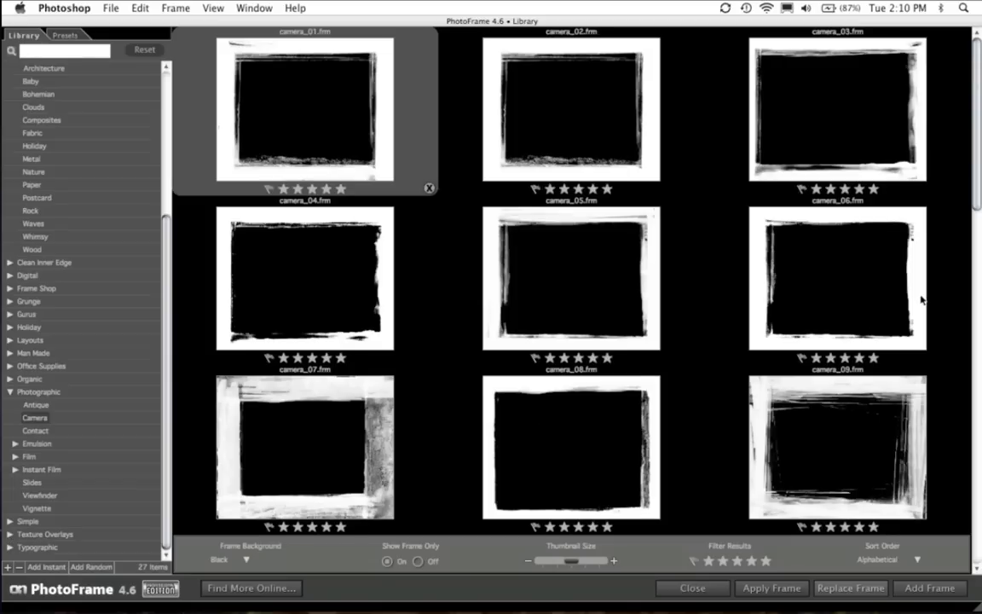
# Add the texture_metal_05.frm overlay from the Texture Overlays category and apply it to Page002.psd as a new layer
pyautogui.click(51, 534)
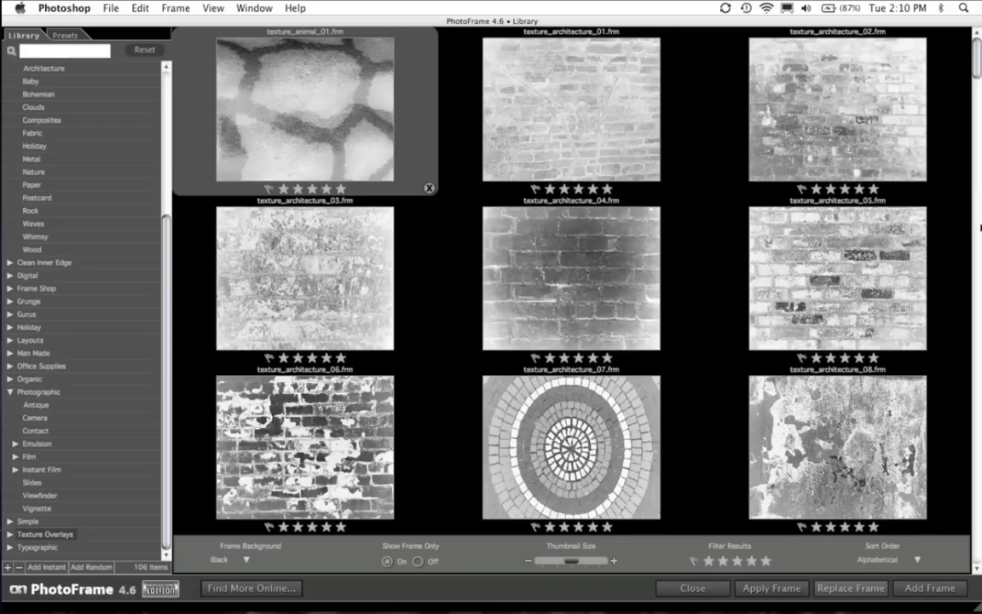
pyautogui.click(978, 228)
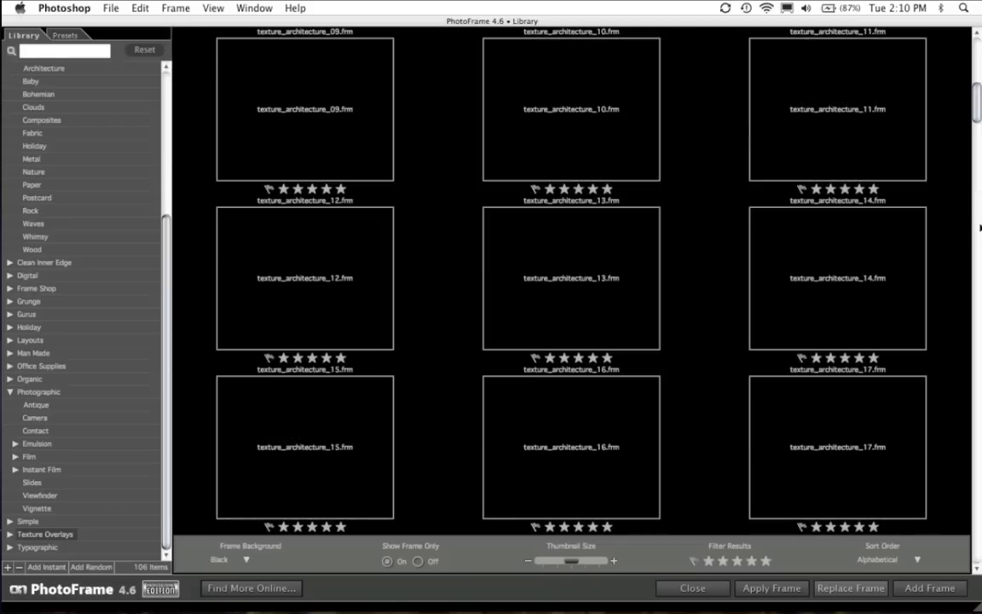
pyautogui.click(981, 288)
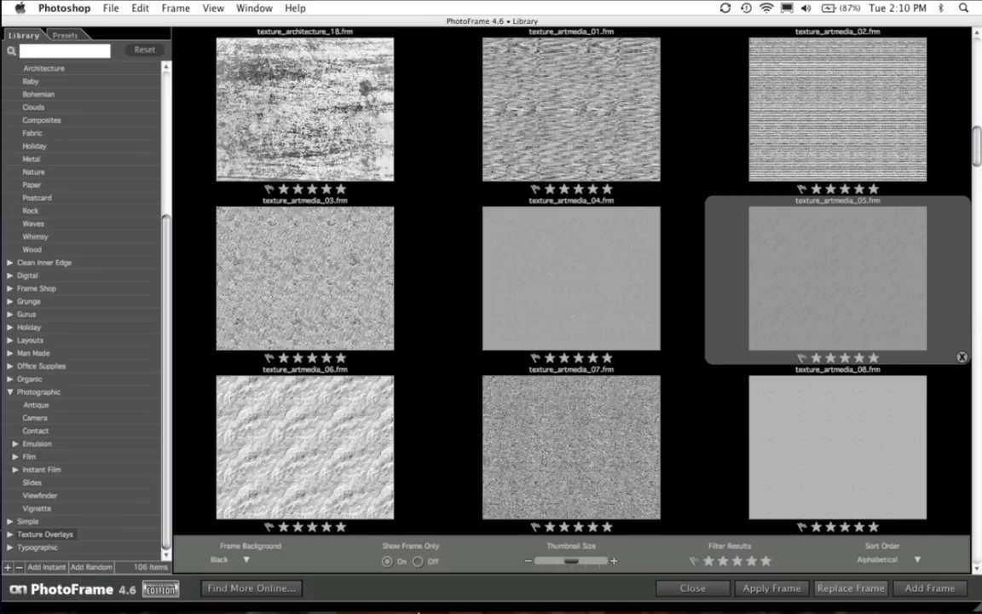
pyautogui.moveTo(489, 607)
pyautogui.click(976, 269)
pyautogui.click(976, 269)
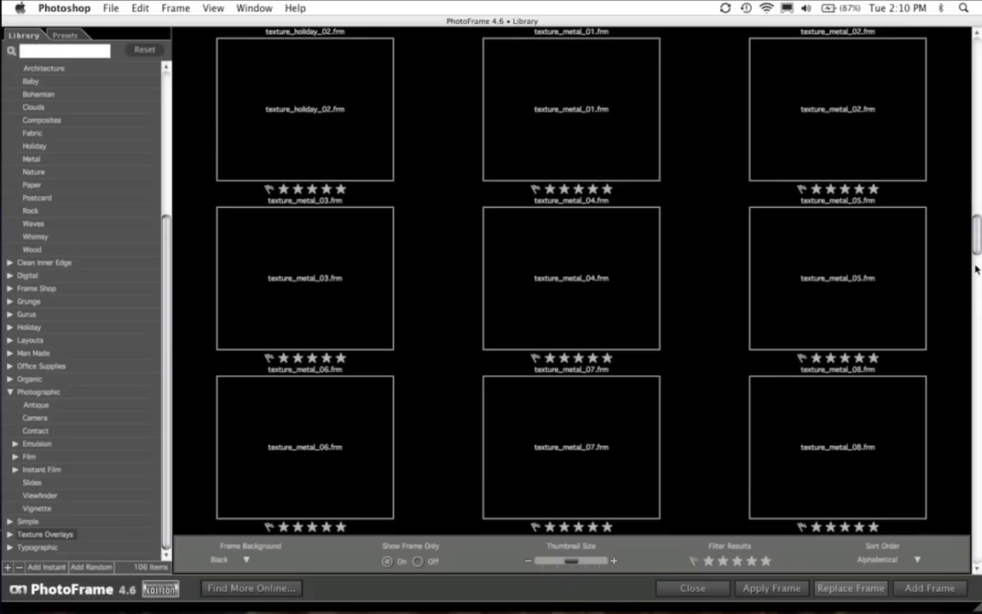
pyautogui.doubleClick(803, 257)
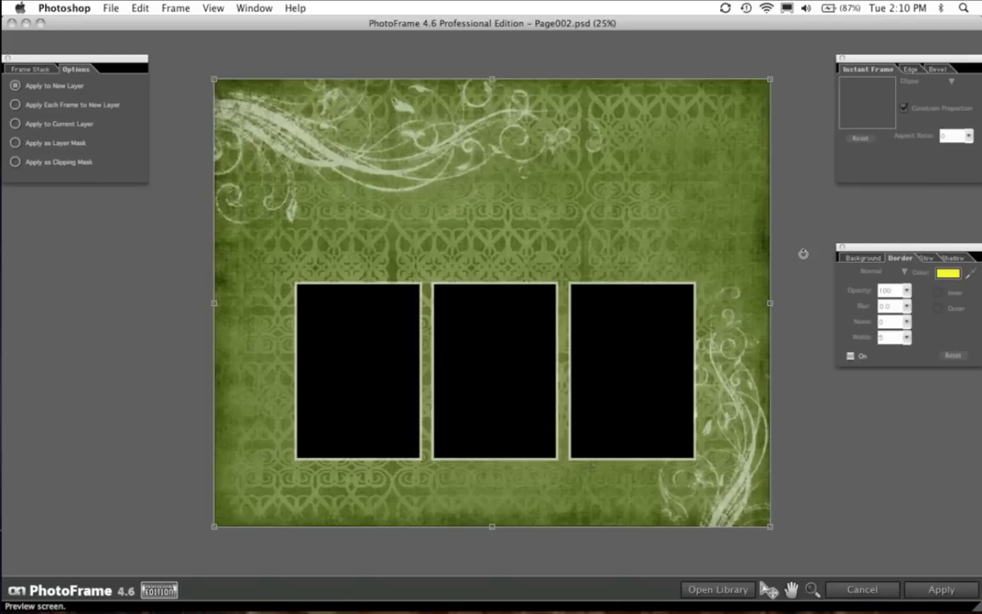
pyautogui.click(956, 589)
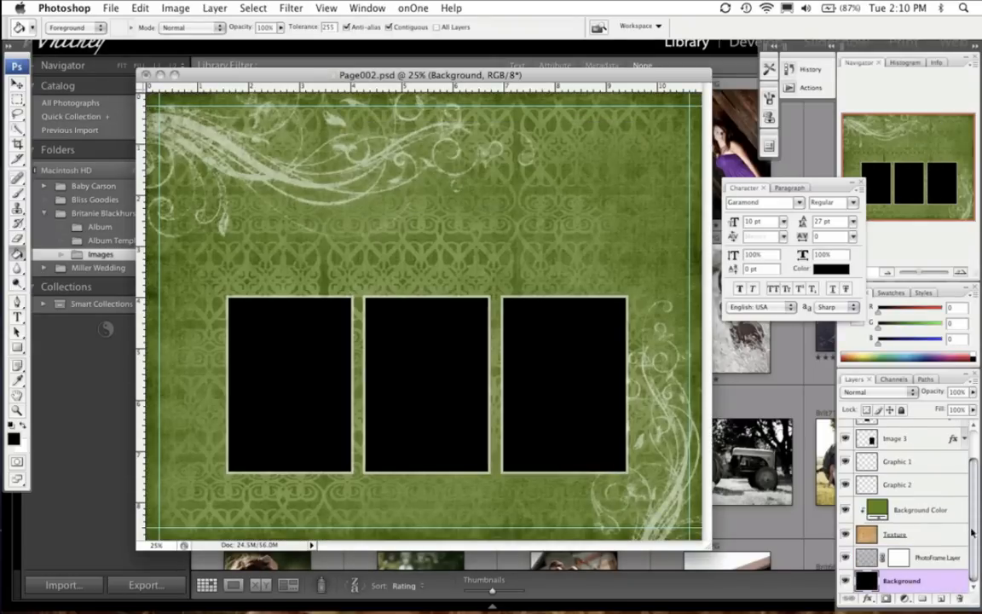
# Hide the Texture and Background Color layers of Page002.psd and fill the Background layer with white
pyautogui.click(846, 533)
pyautogui.click(847, 534)
pyautogui.click(846, 510)
pyautogui.click(847, 533)
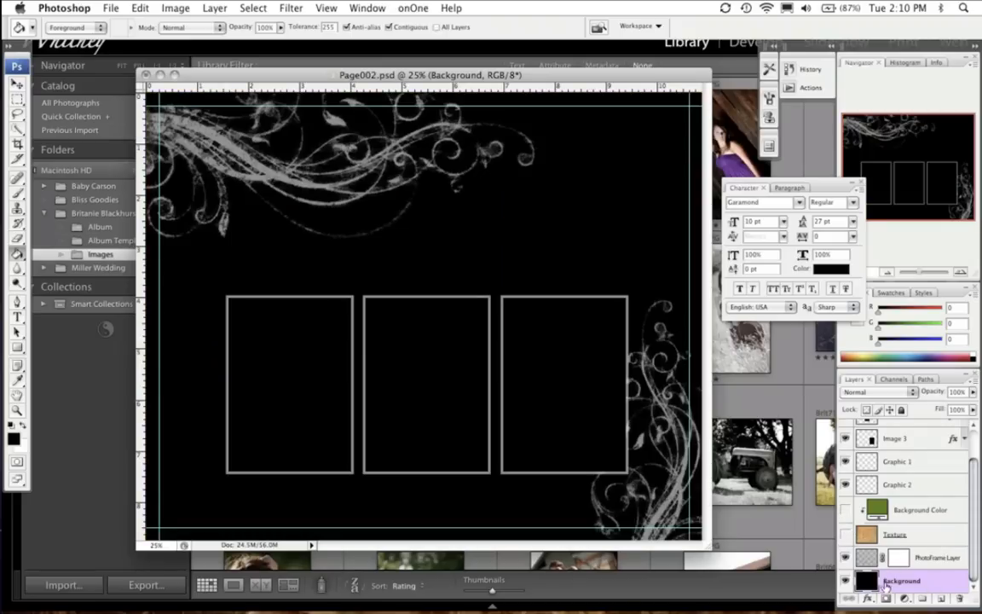
pyautogui.press('x')
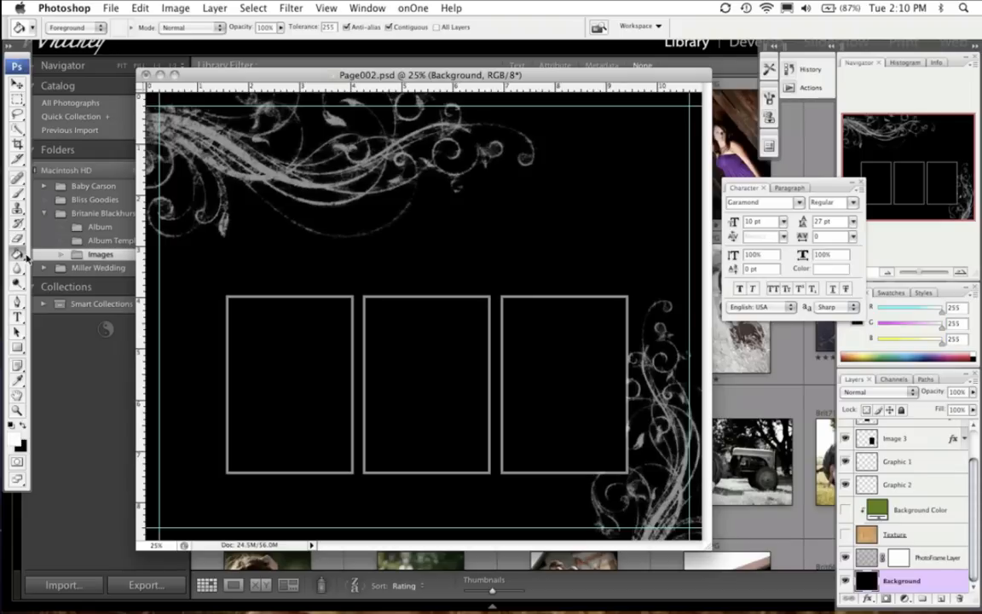
pyautogui.click(632, 420)
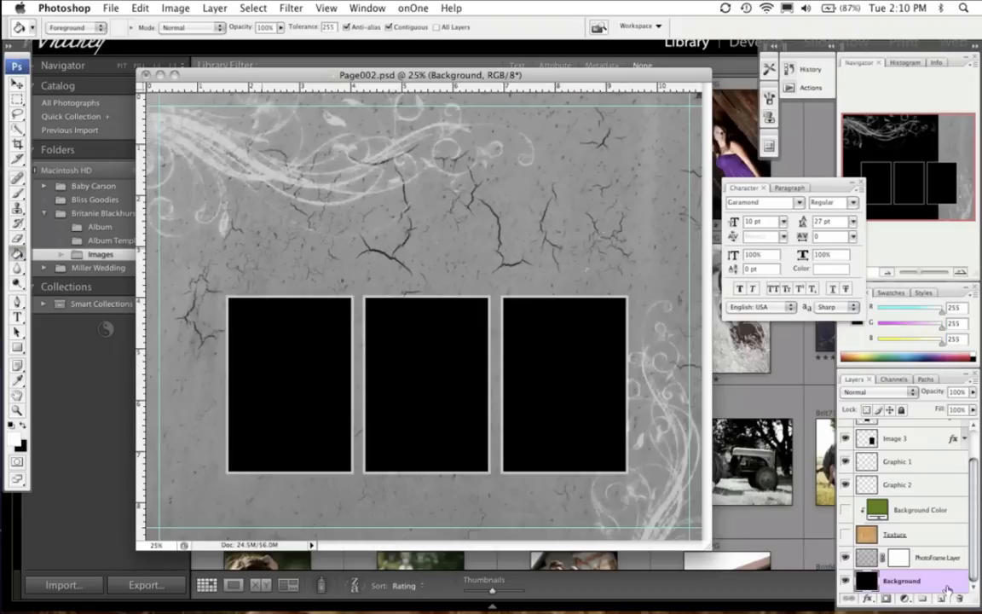
# Select the PhotoFrame Layer and toggle its visibility to compare the page with and without the metal texture overlay
pyautogui.click(945, 558)
pyautogui.click(845, 558)
pyautogui.click(845, 559)
pyautogui.click(845, 559)
pyautogui.click(845, 558)
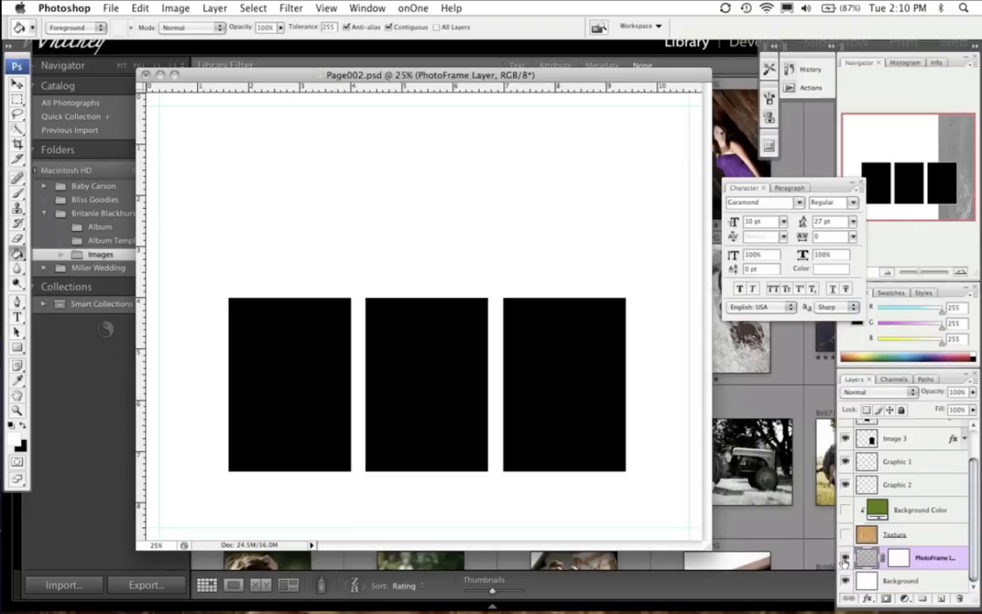
pyautogui.click(845, 559)
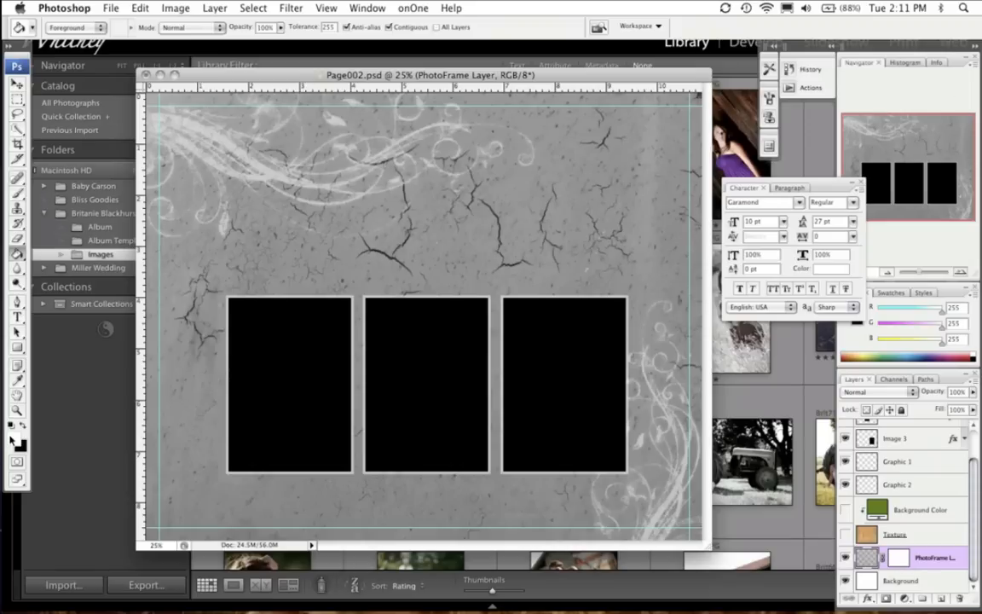
# Fill the Background layer with the pink foreground color fa7e7e beneath the texture overlay
pyautogui.hotkey('alt', '[')
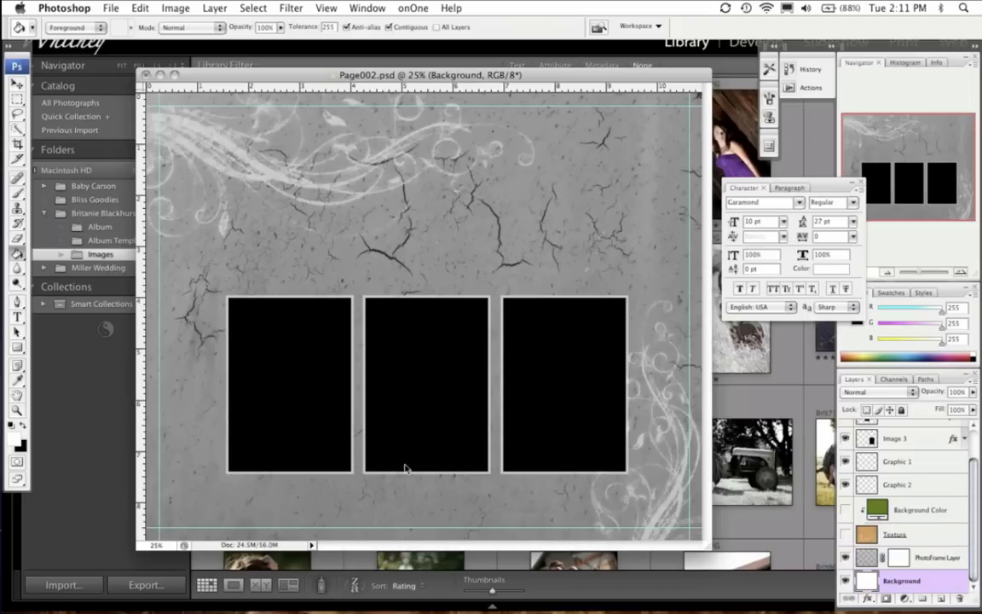
pyautogui.click(11, 436)
pyautogui.click(583, 291)
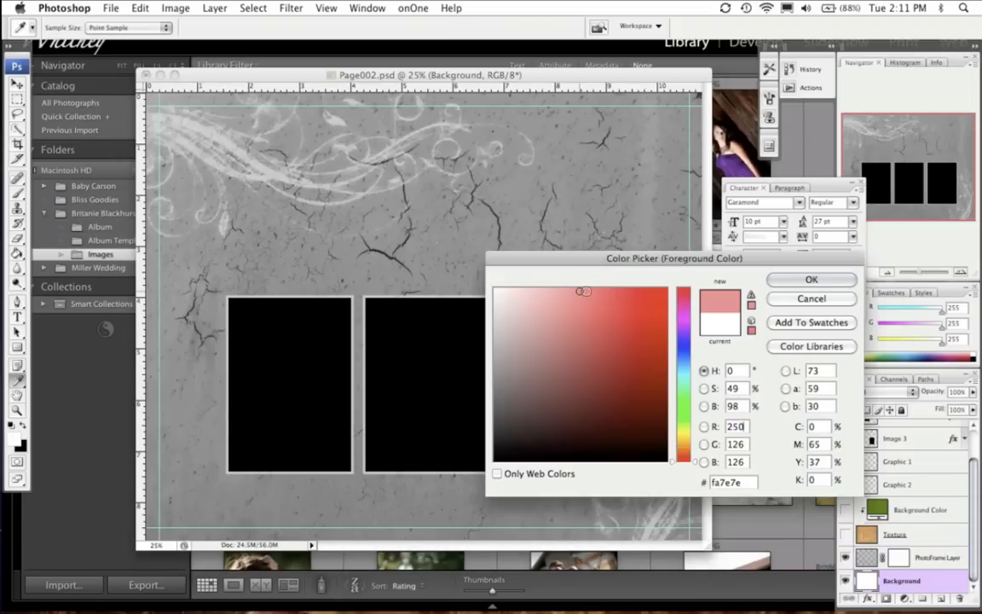
pyautogui.click(810, 279)
pyautogui.click(17, 253)
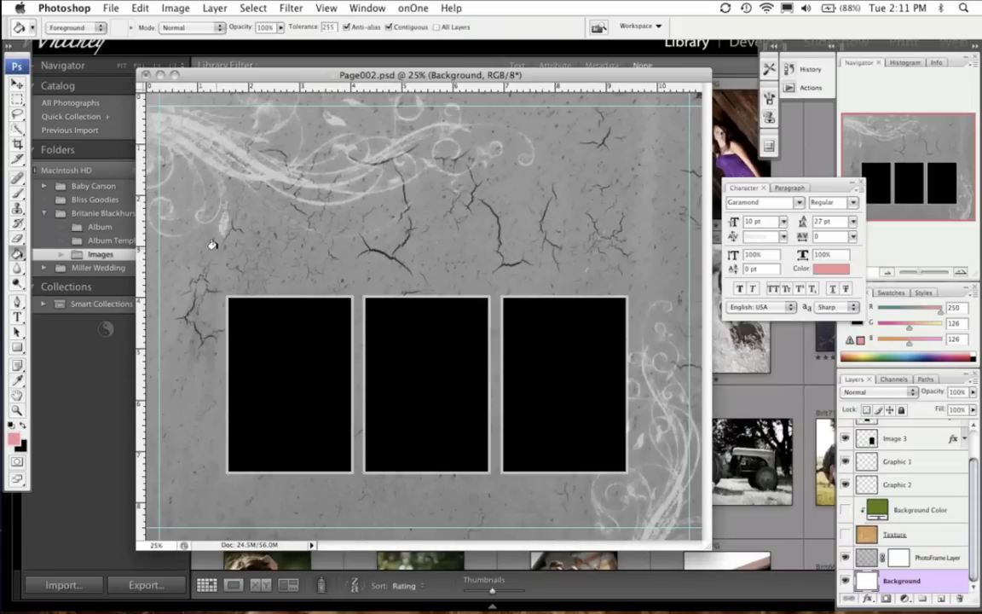
pyautogui.click(212, 245)
# Try the Screen and Overlay blend modes on the PhotoFrame Layer and set it to Soft Light
pyautogui.hotkey('alt', ']')
pyautogui.click(873, 392)
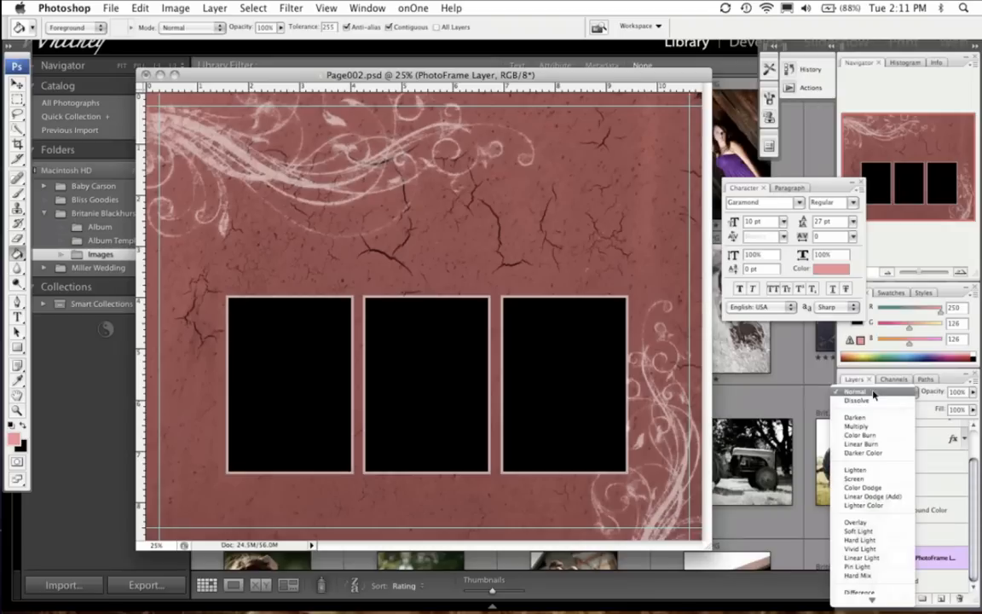
pyautogui.click(865, 478)
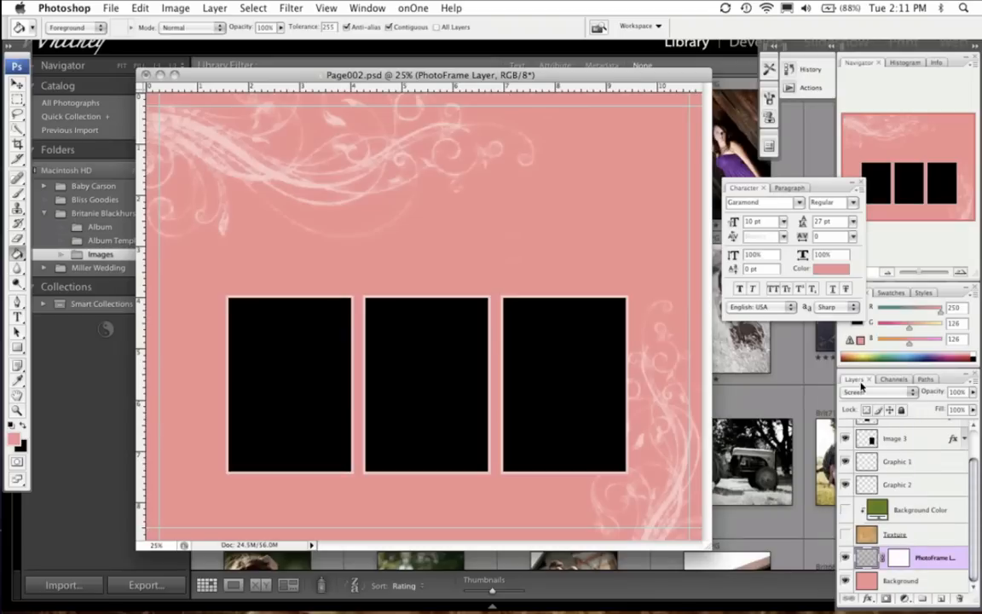
pyautogui.click(861, 387)
pyautogui.click(859, 438)
pyautogui.click(862, 391)
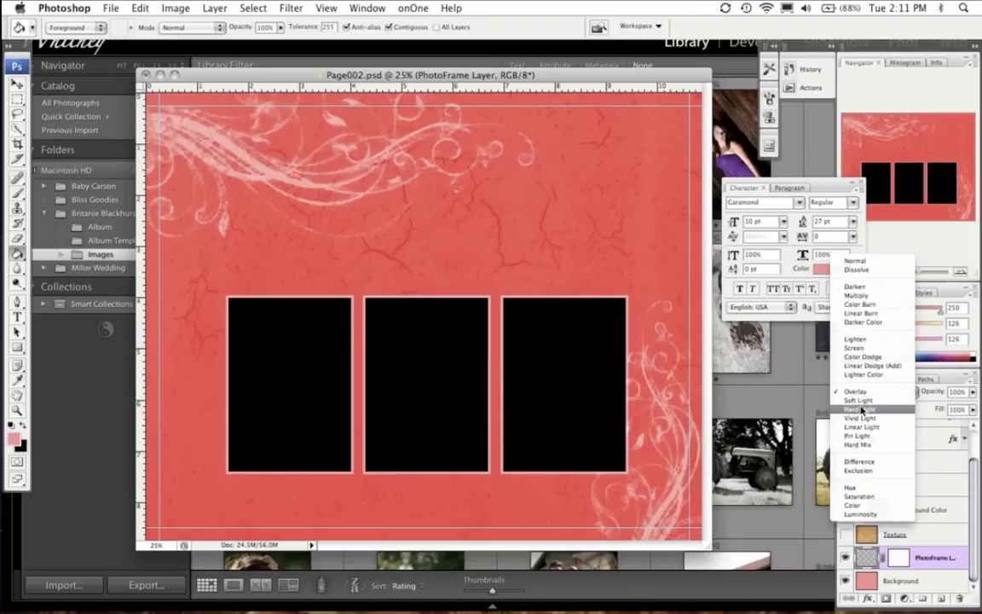
pyautogui.click(859, 400)
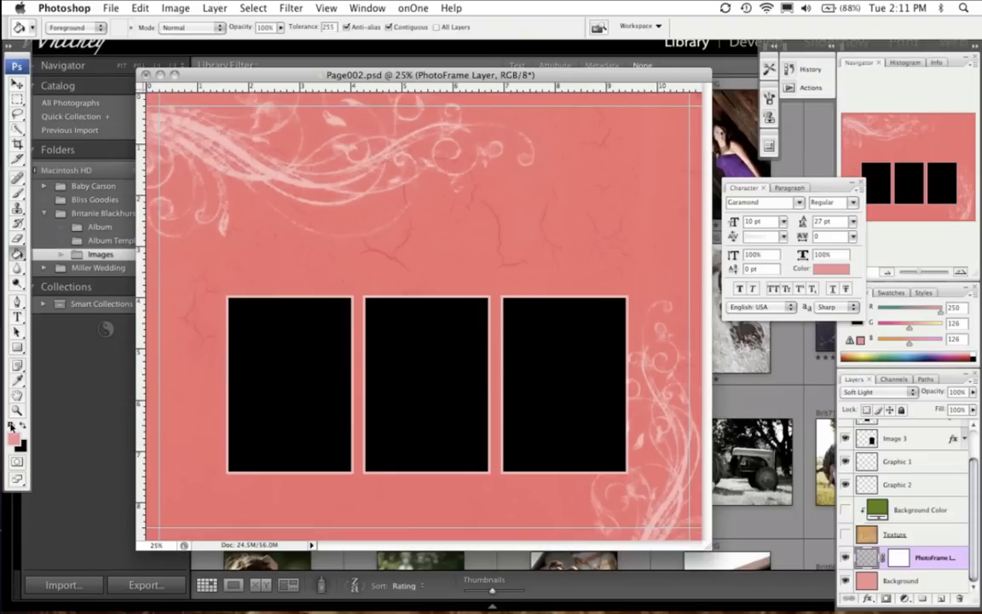
# Reset the foreground color to white, try filling the PhotoFrame Layer with it, and undo the fill
pyautogui.press('d')
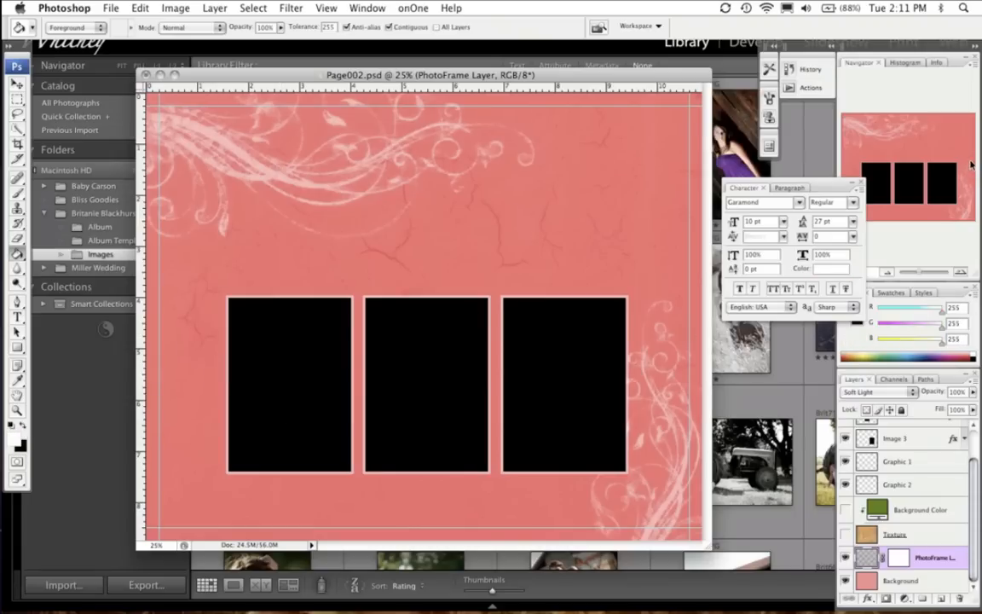
pyautogui.click(548, 206)
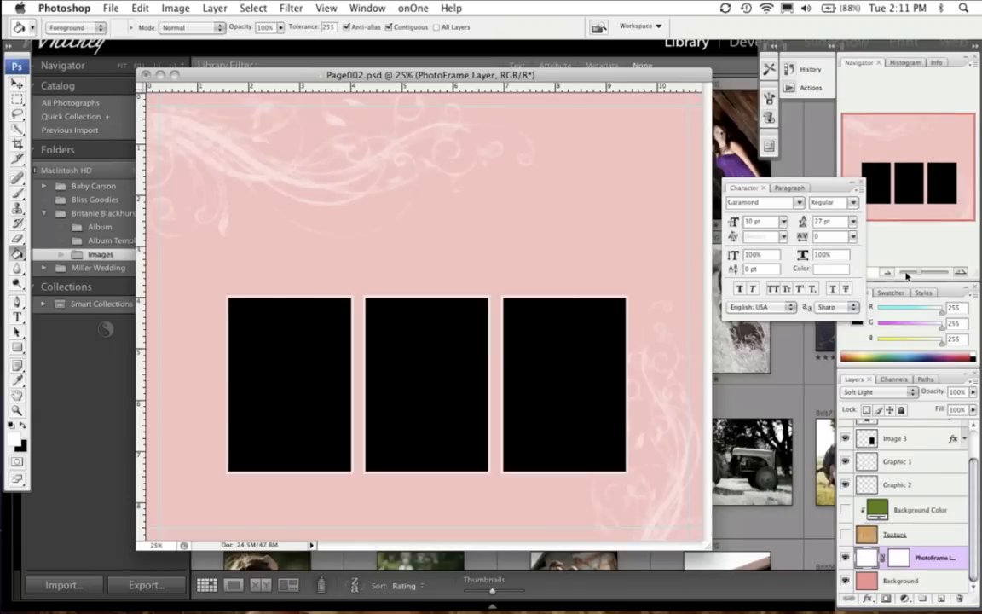
pyautogui.click(139, 10)
pyautogui.click(140, 23)
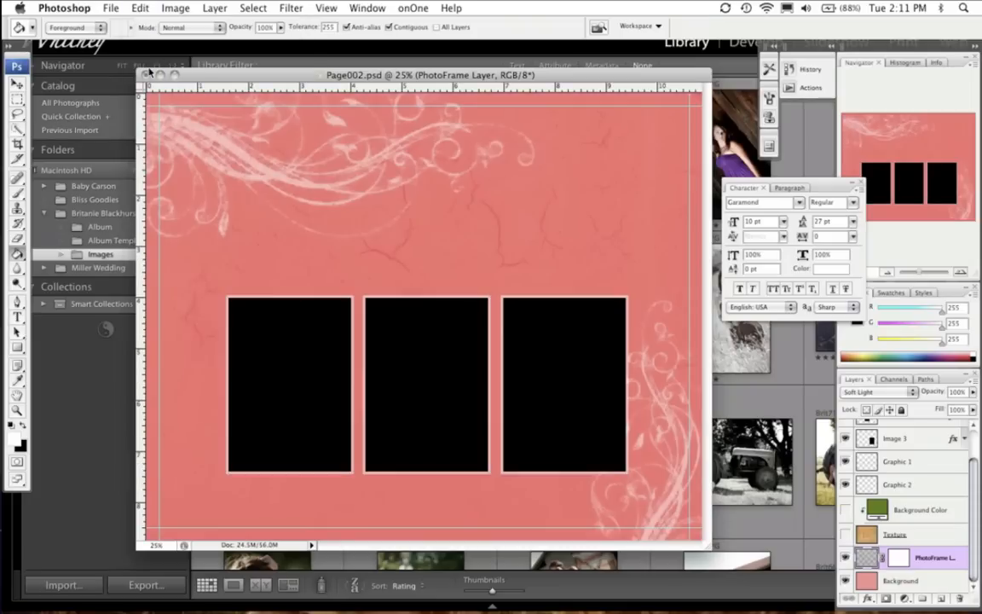
# Close Page002.psd without saving its changes
pyautogui.click(147, 75)
pyautogui.click(444, 188)
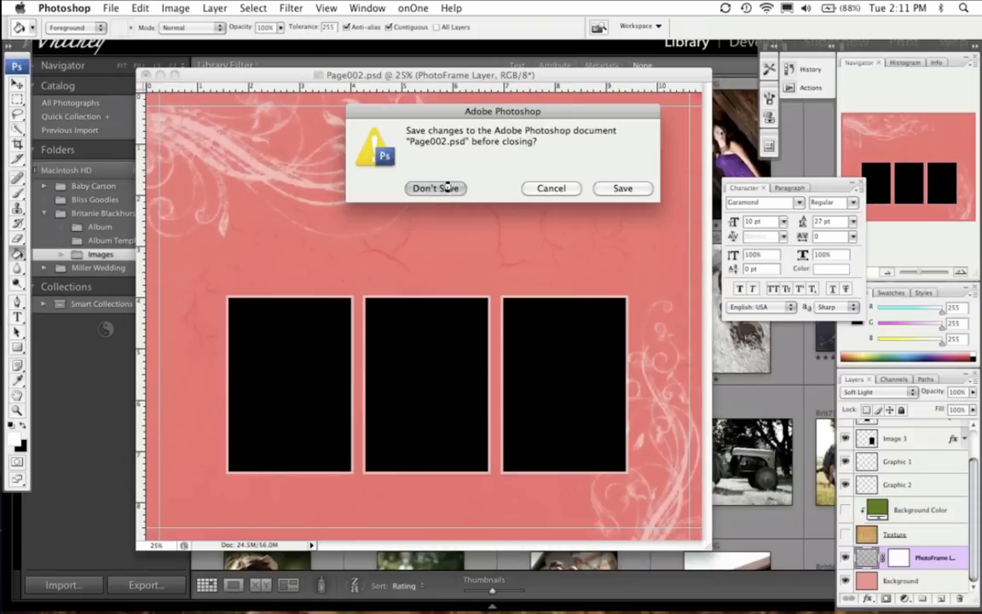
# Show the senior portrait client's Album folder in Lightroom and view Page010.psd enlarged
pyautogui.click(132, 228)
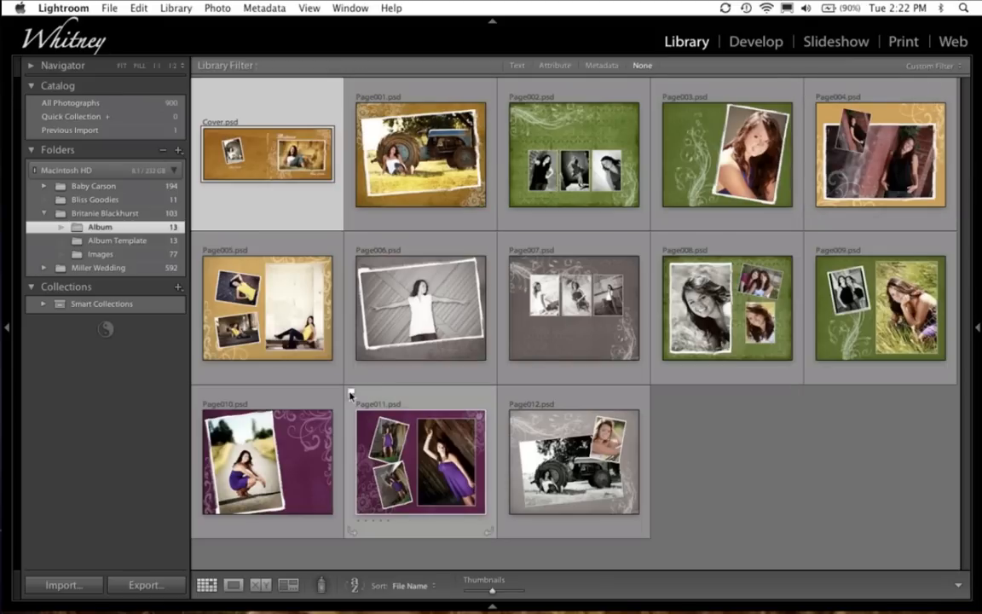
pyautogui.click(331, 474)
pyautogui.doubleClick(331, 474)
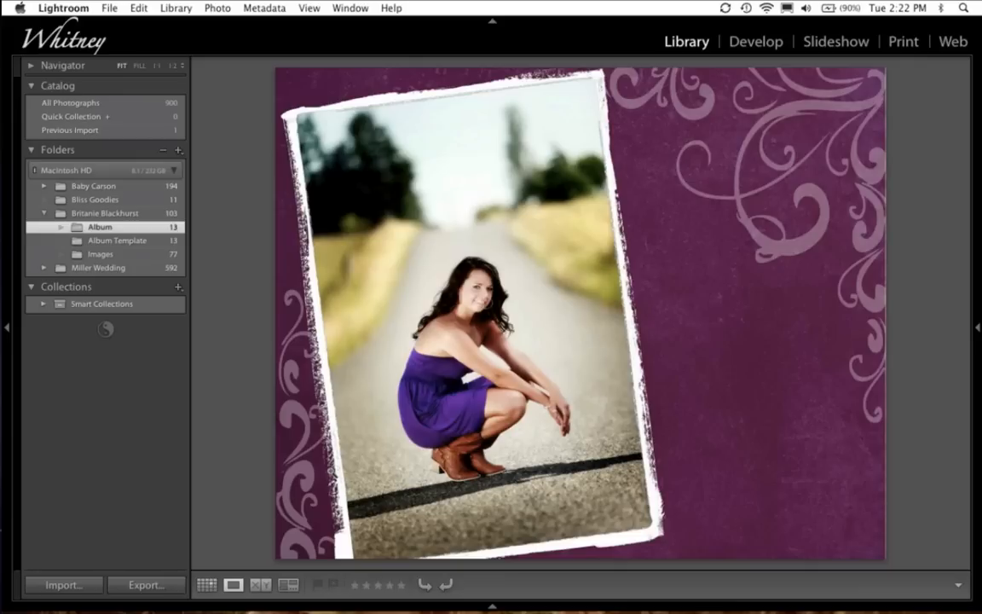
# Show the Album subfolder of the baby client's folder as a thumbnail grid and view Page10.psd enlarged
pyautogui.click(70, 187)
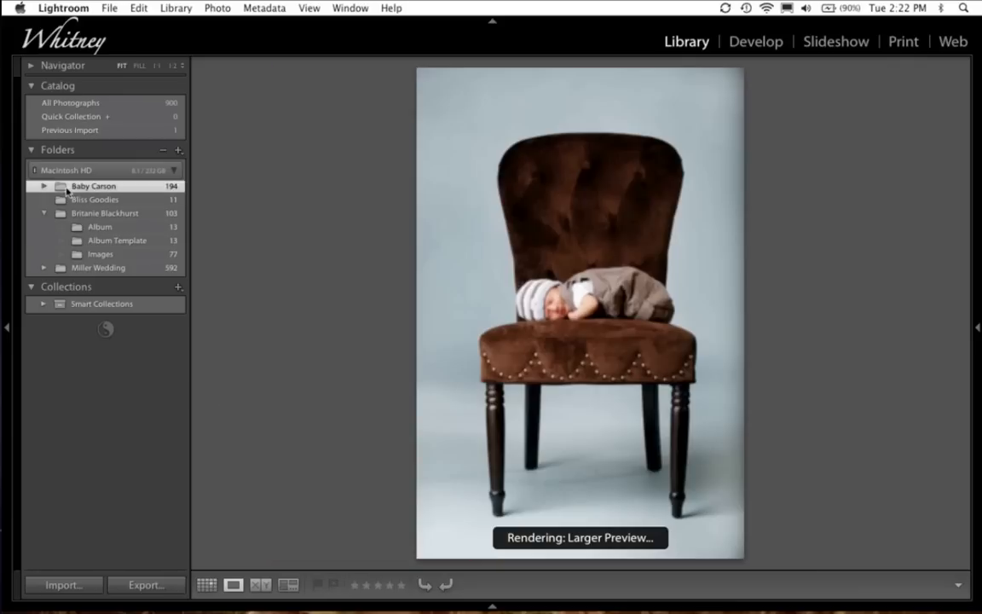
pyautogui.click(44, 186)
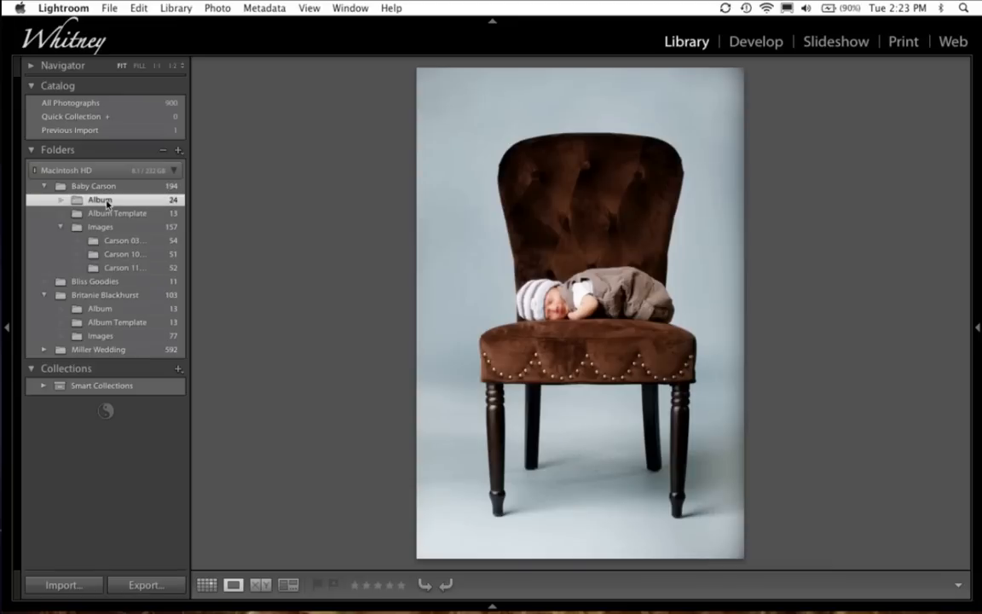
pyautogui.click(100, 199)
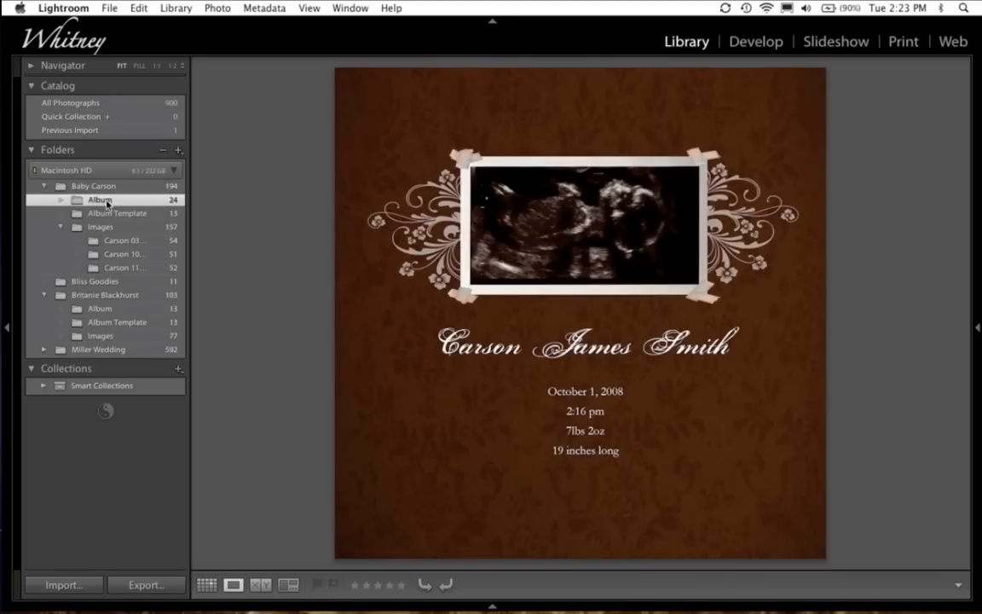
pyautogui.press('g')
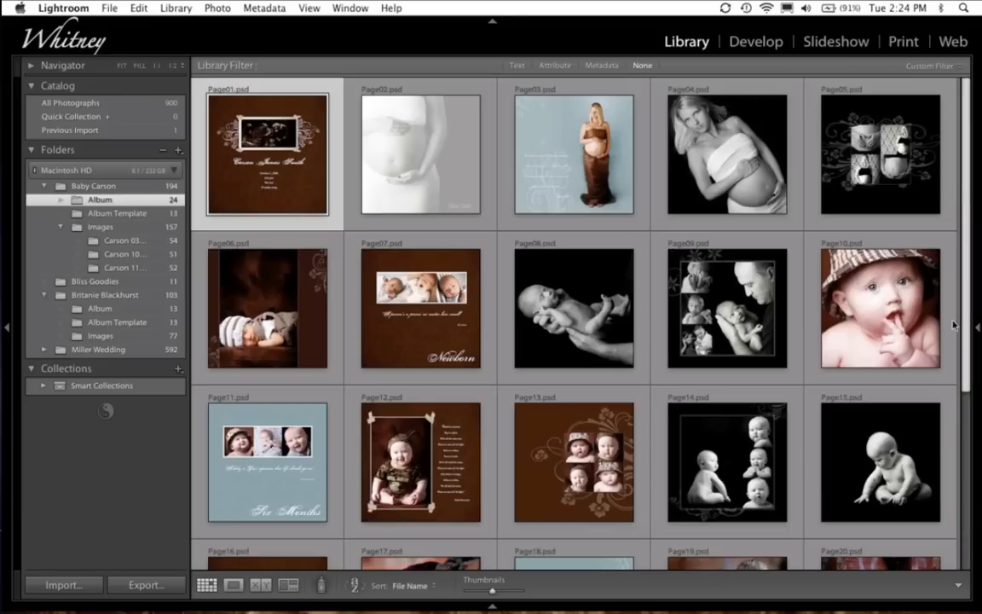
pyautogui.doubleClick(928, 360)
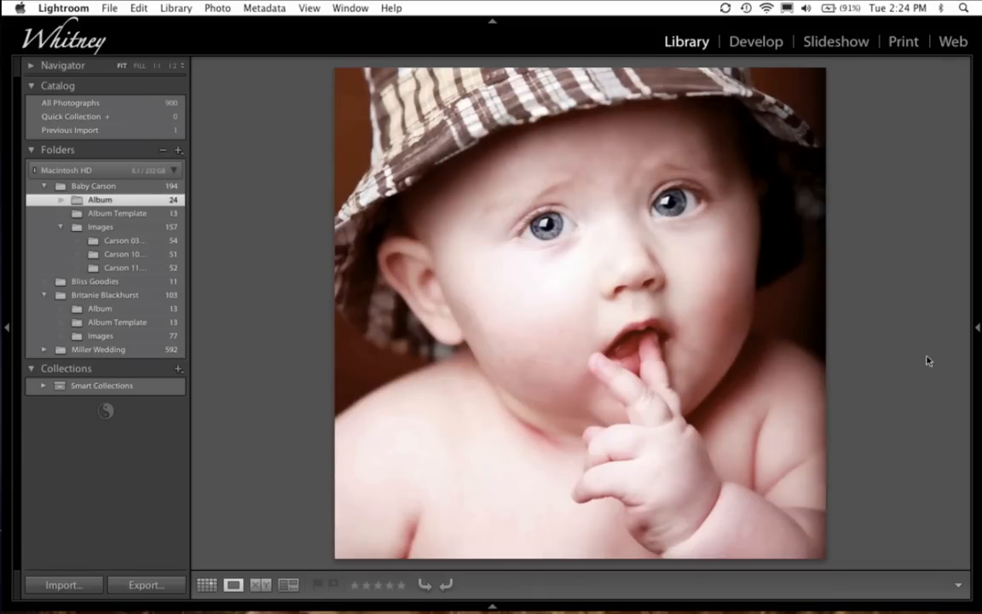